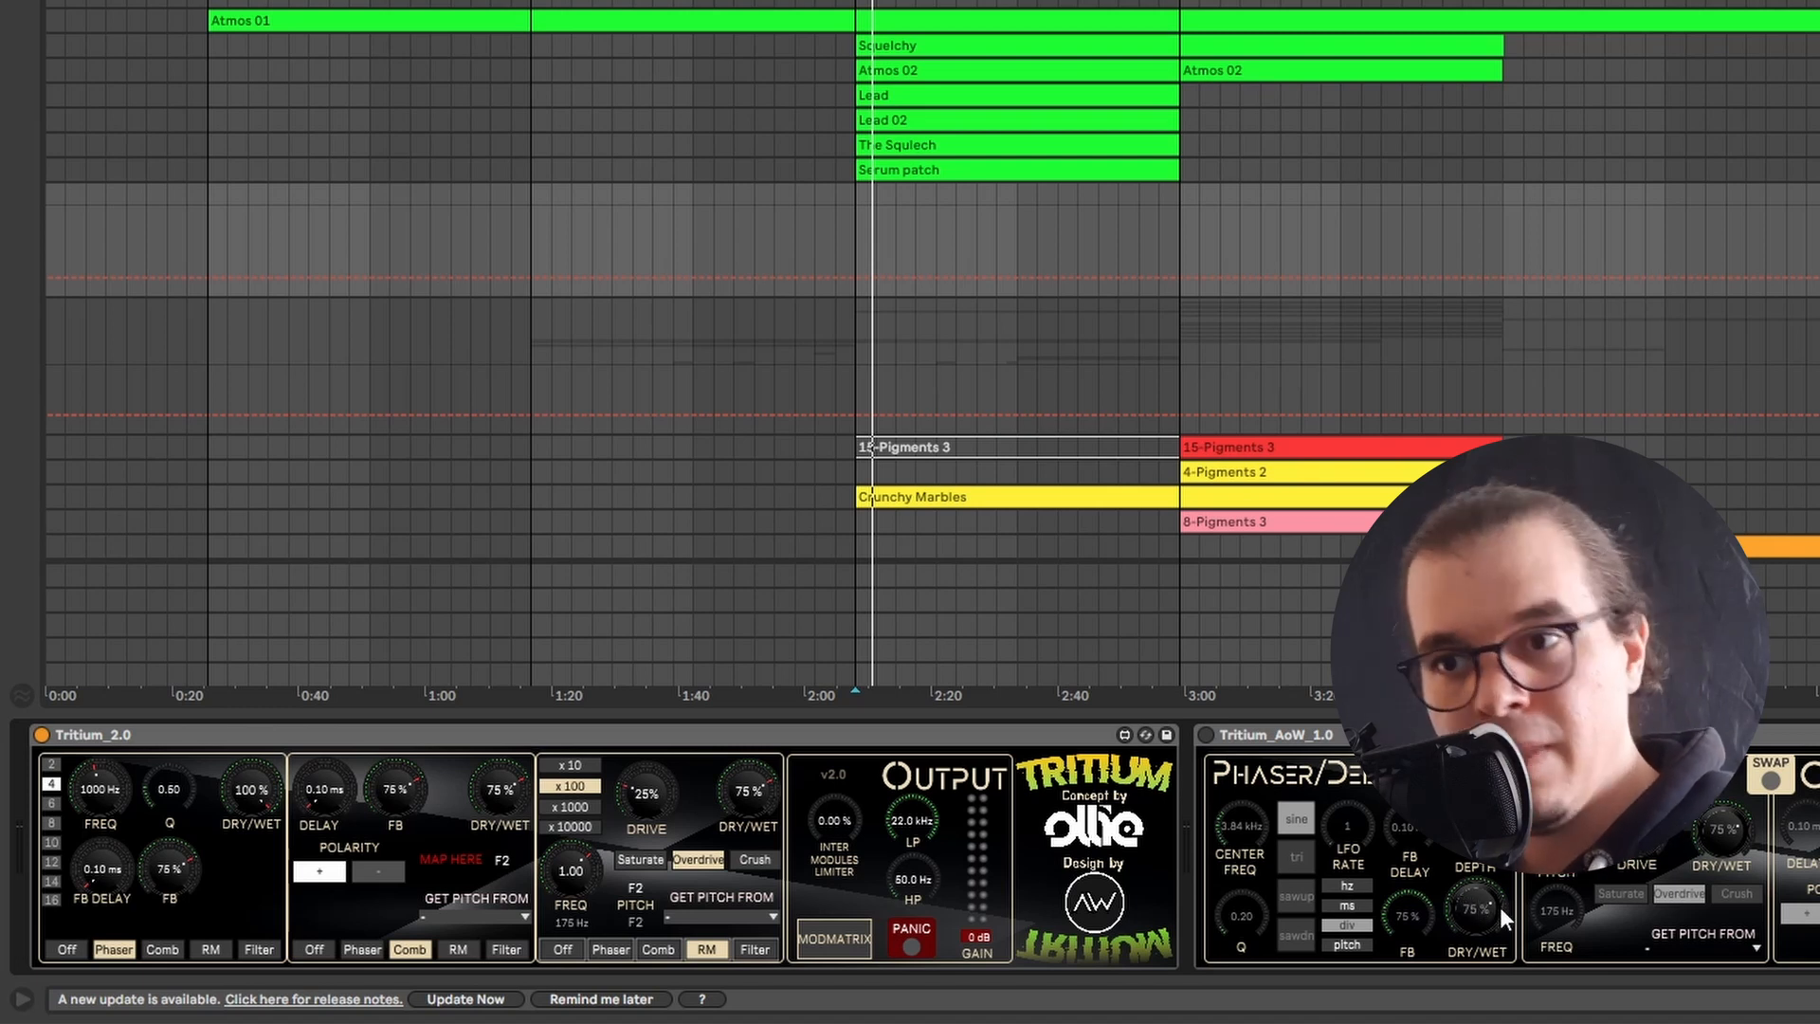
Switch Tritium's third module to a lowpass filter at 1.58 kHz, with Q 2.55 and gain 0.64
click(745, 950)
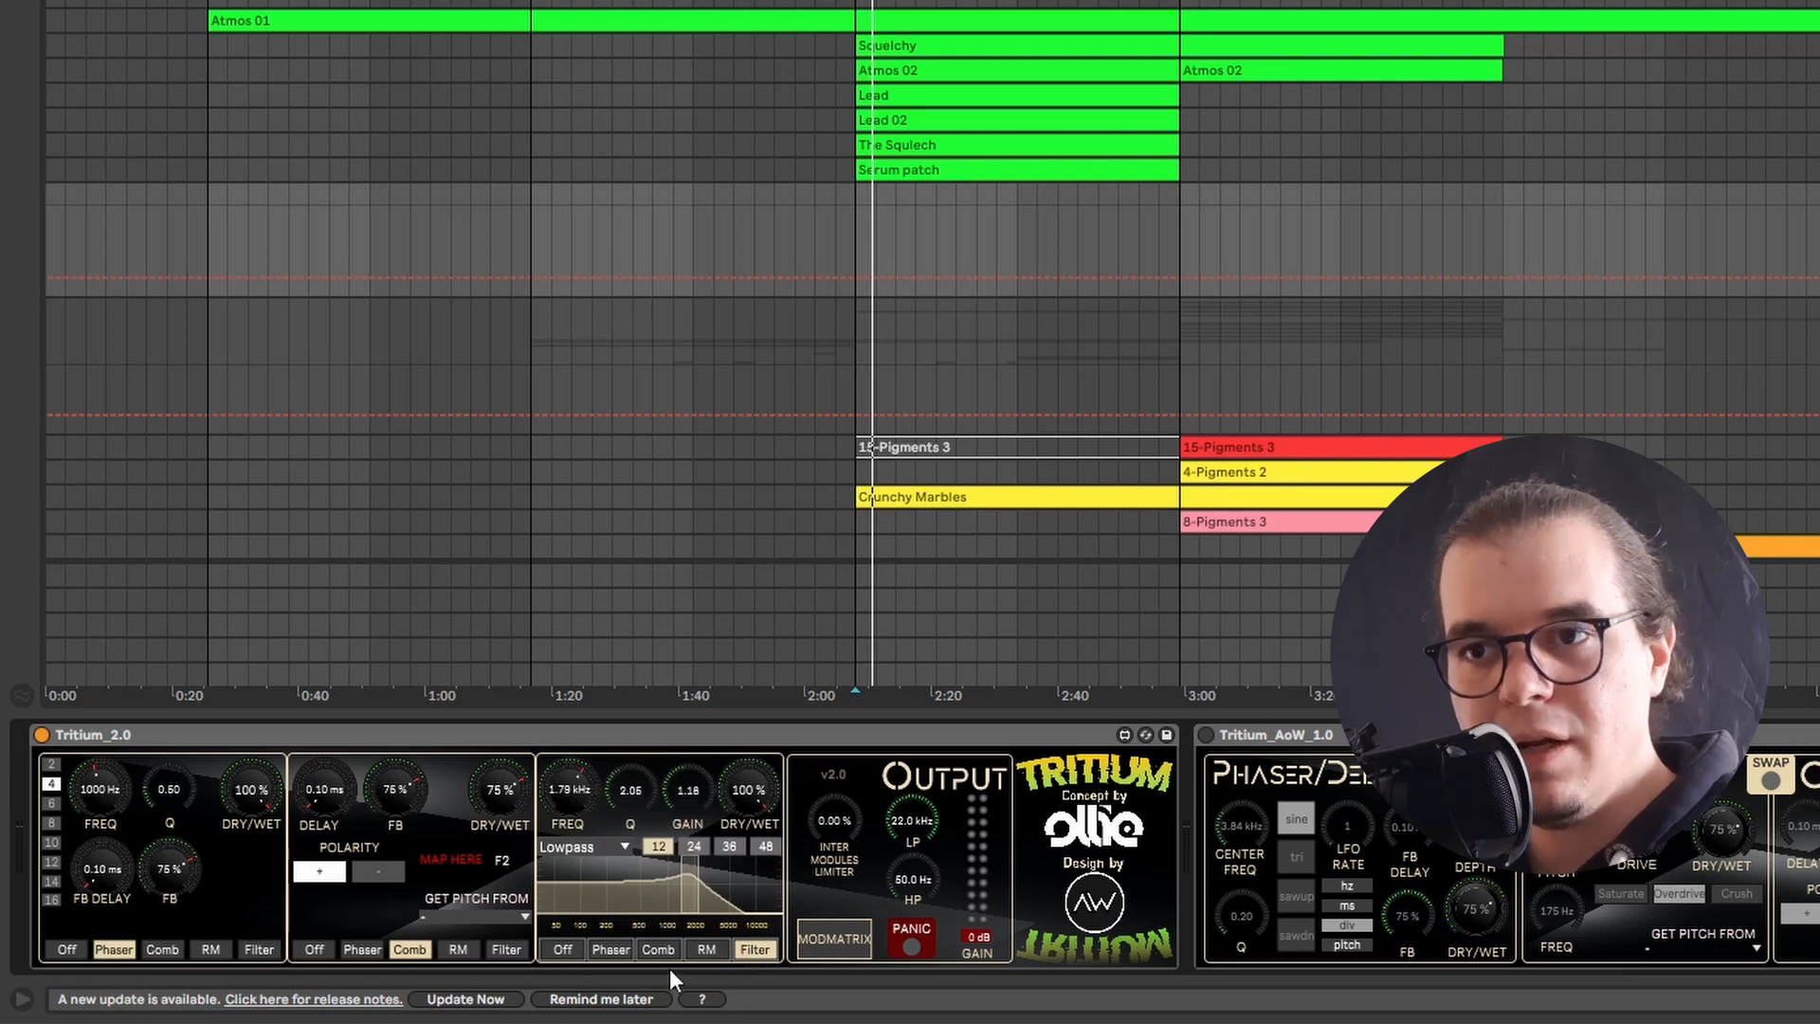
click(606, 848)
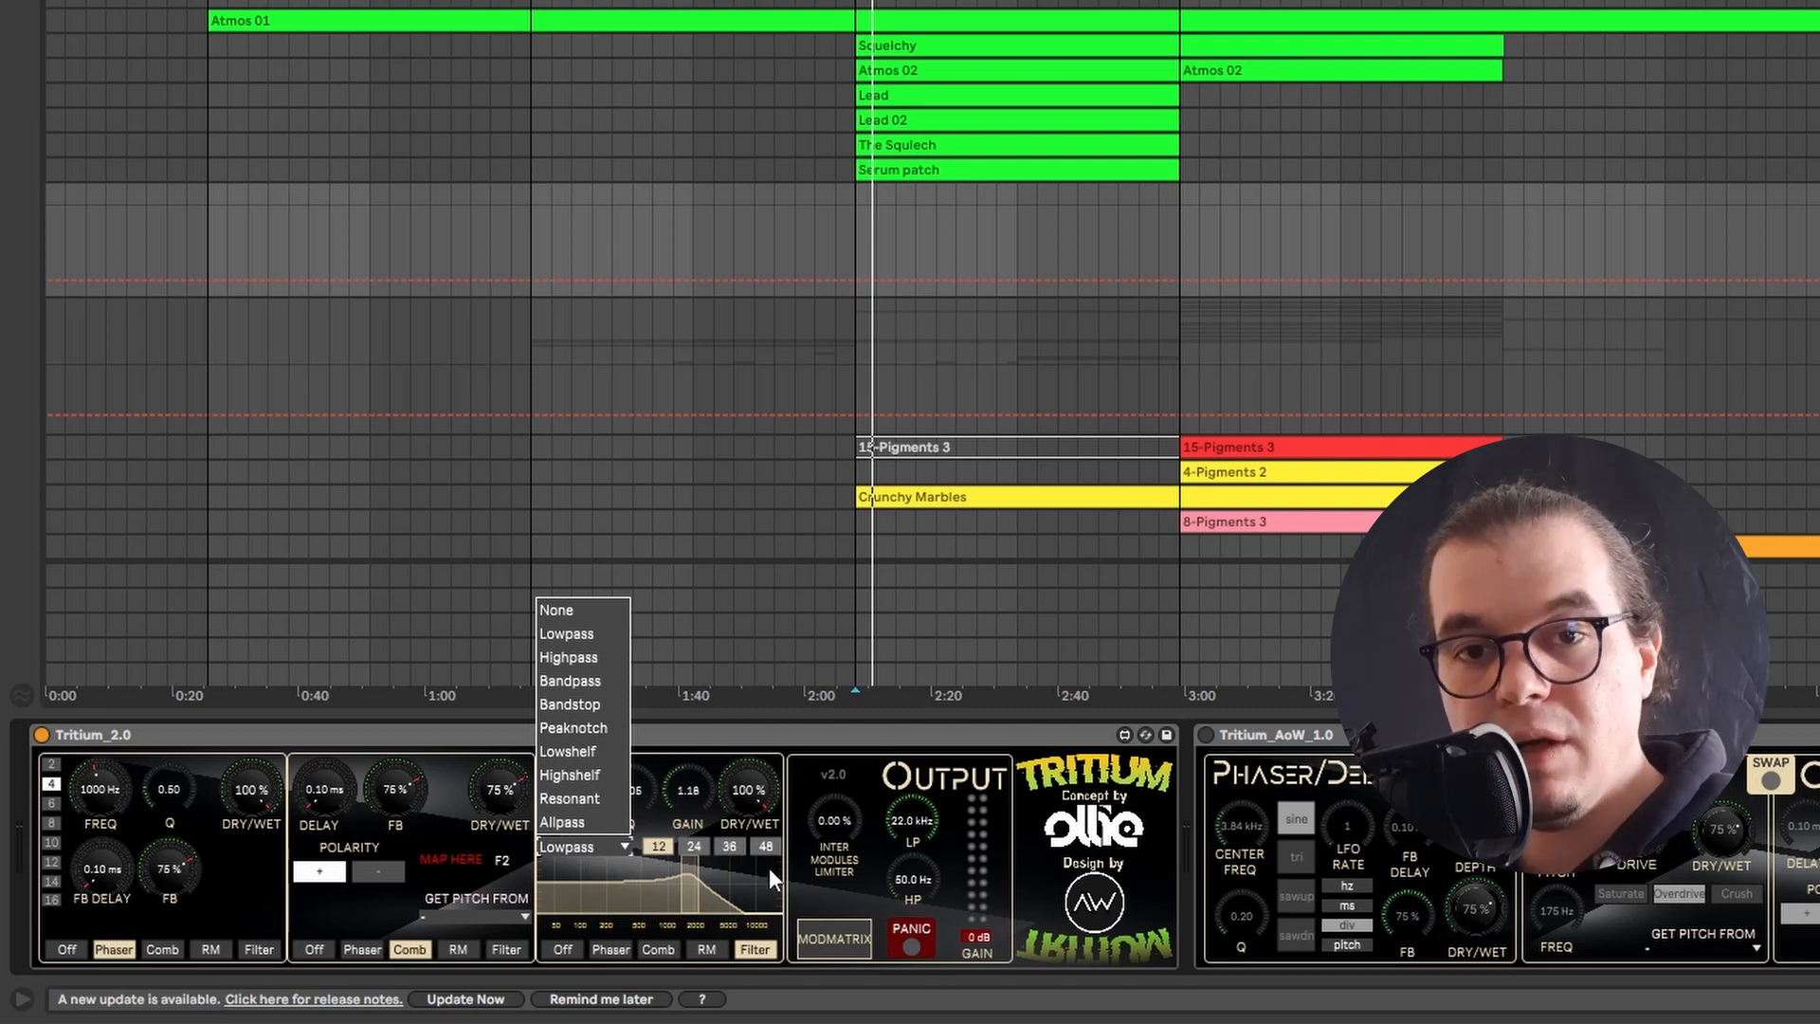
click(714, 753)
drag(553, 785, 719, 815)
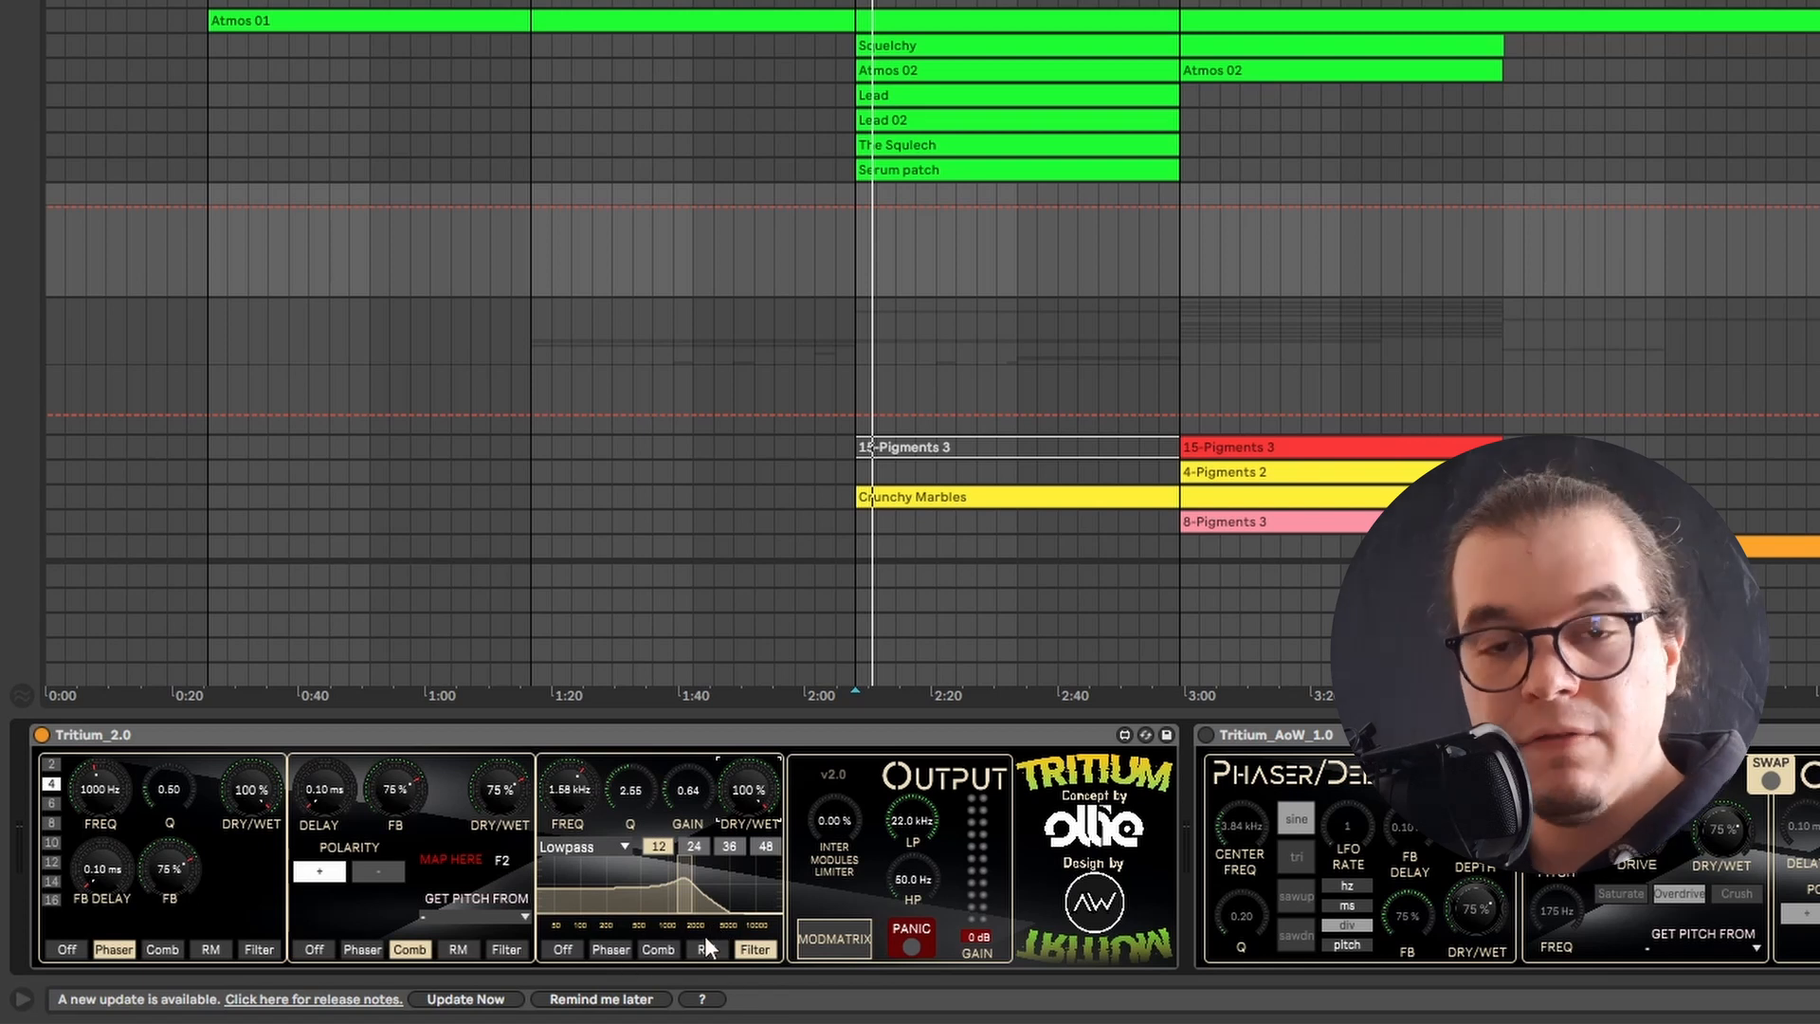
Open Tritium's modulation matrix and look through the targets available for the first LFO's first slot
click(828, 943)
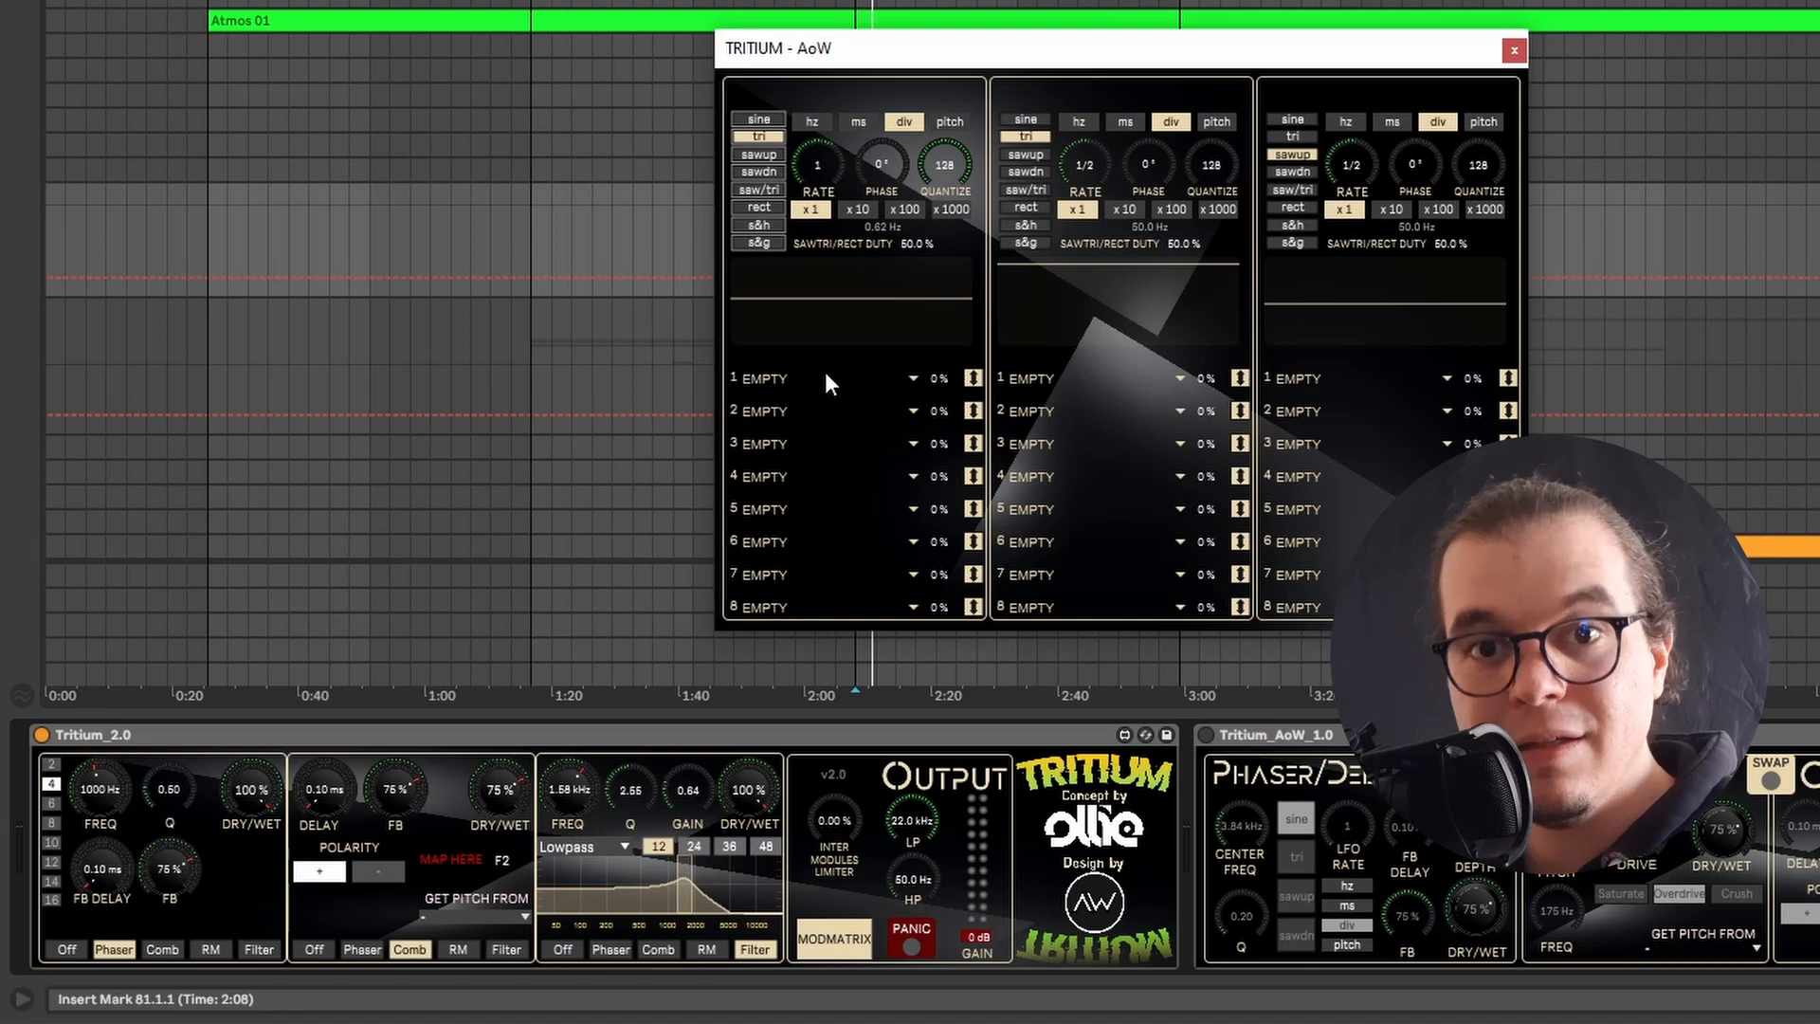
click(783, 381)
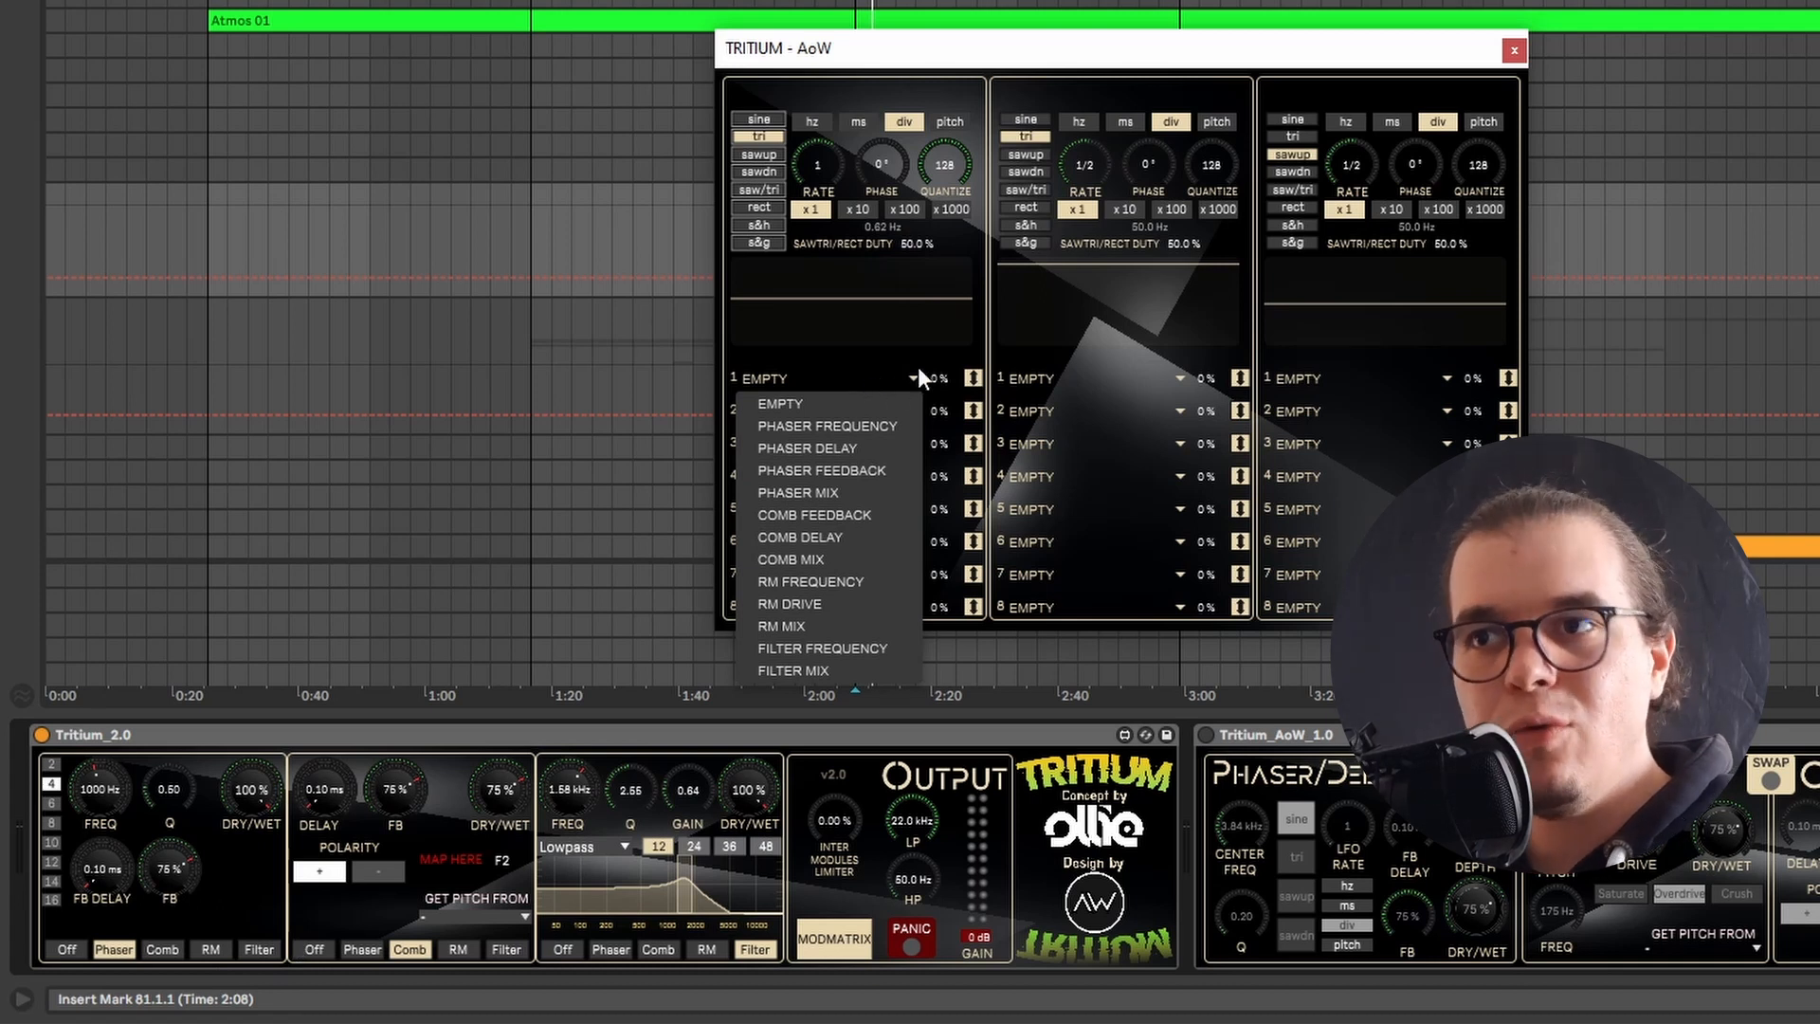
click(941, 313)
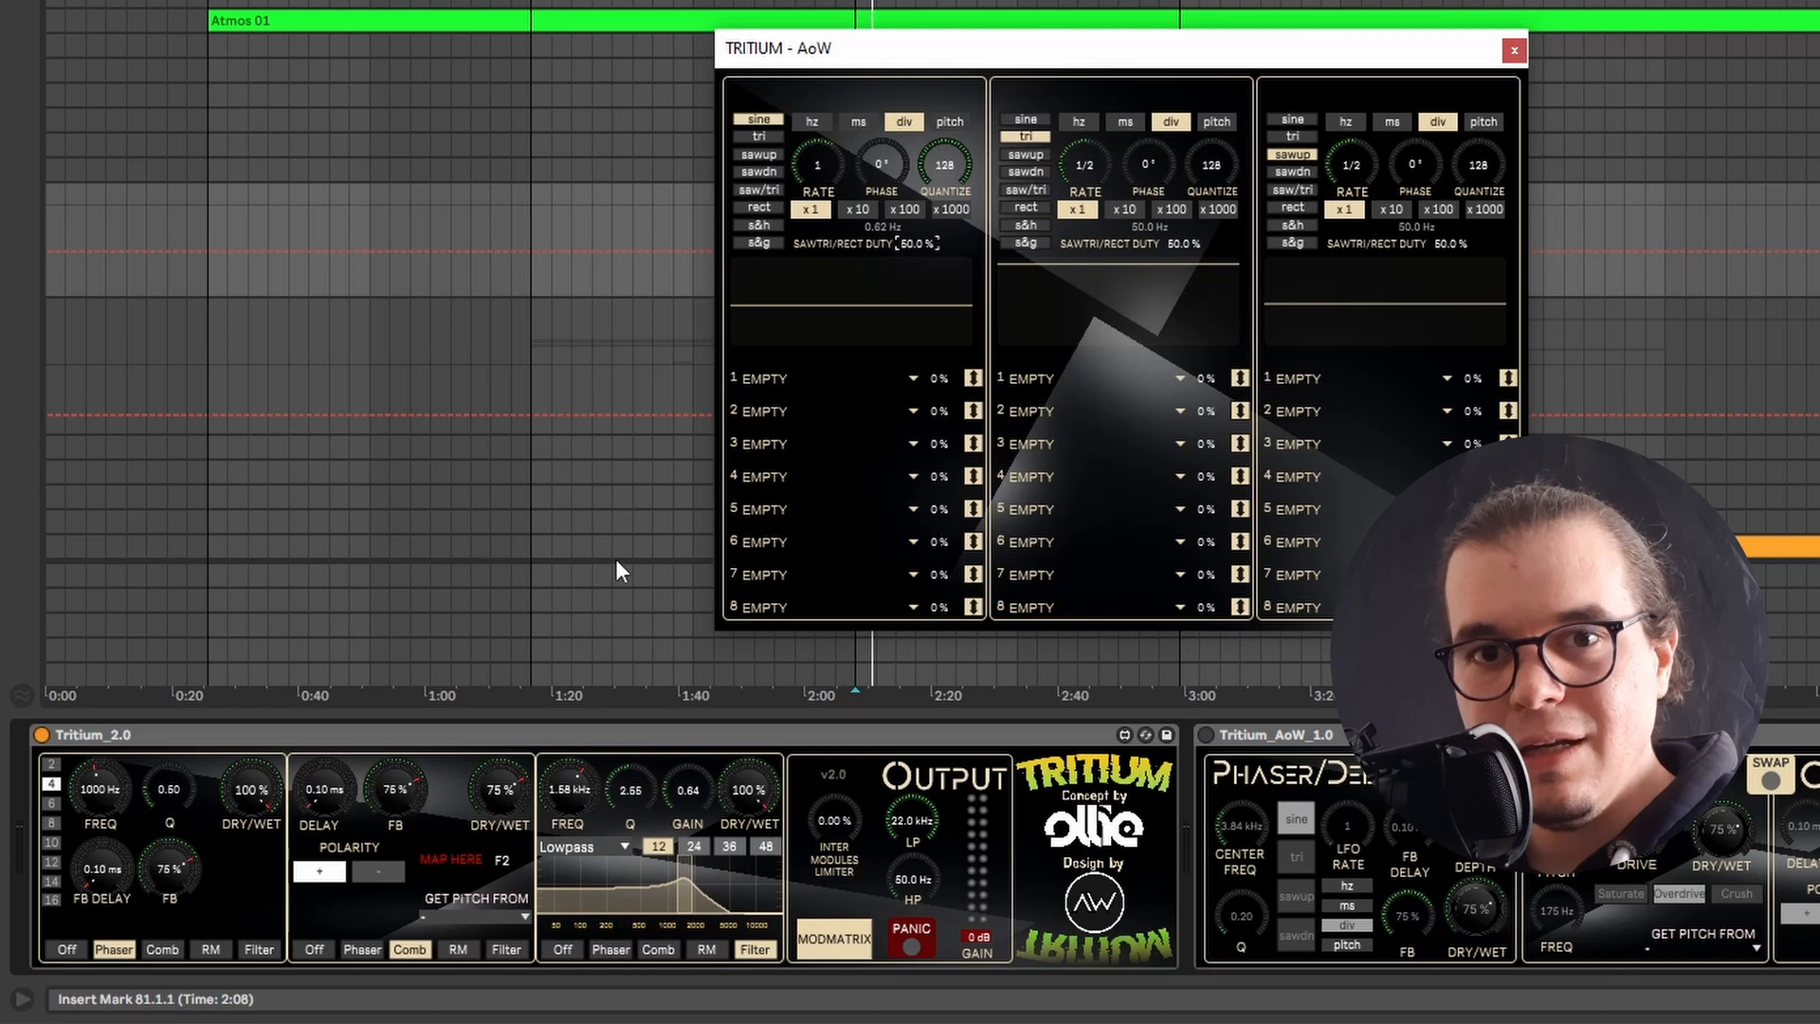
Set the first modulation LFO to the saw/tri waveform with a duty of 38.6%
click(761, 190)
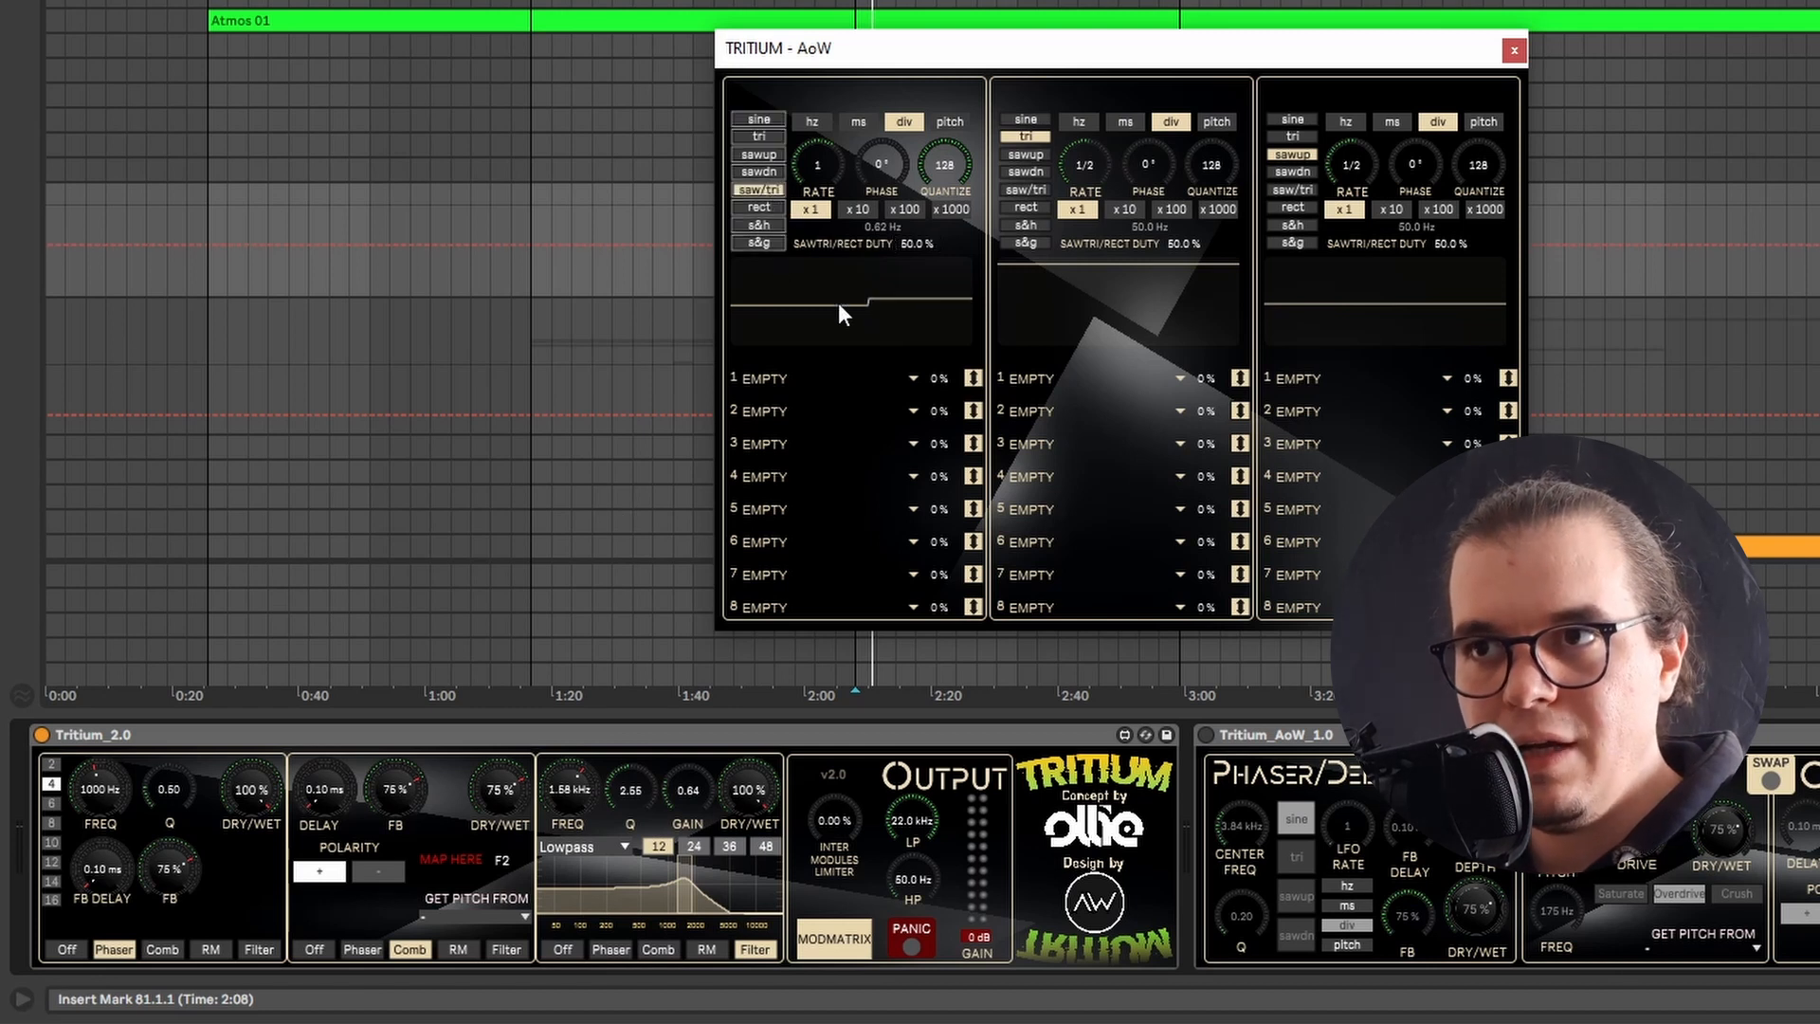
mouse_move(913, 243)
mouse_down()
mouse_move(913, 190)
mouse_move(914, 251)
mouse_up()
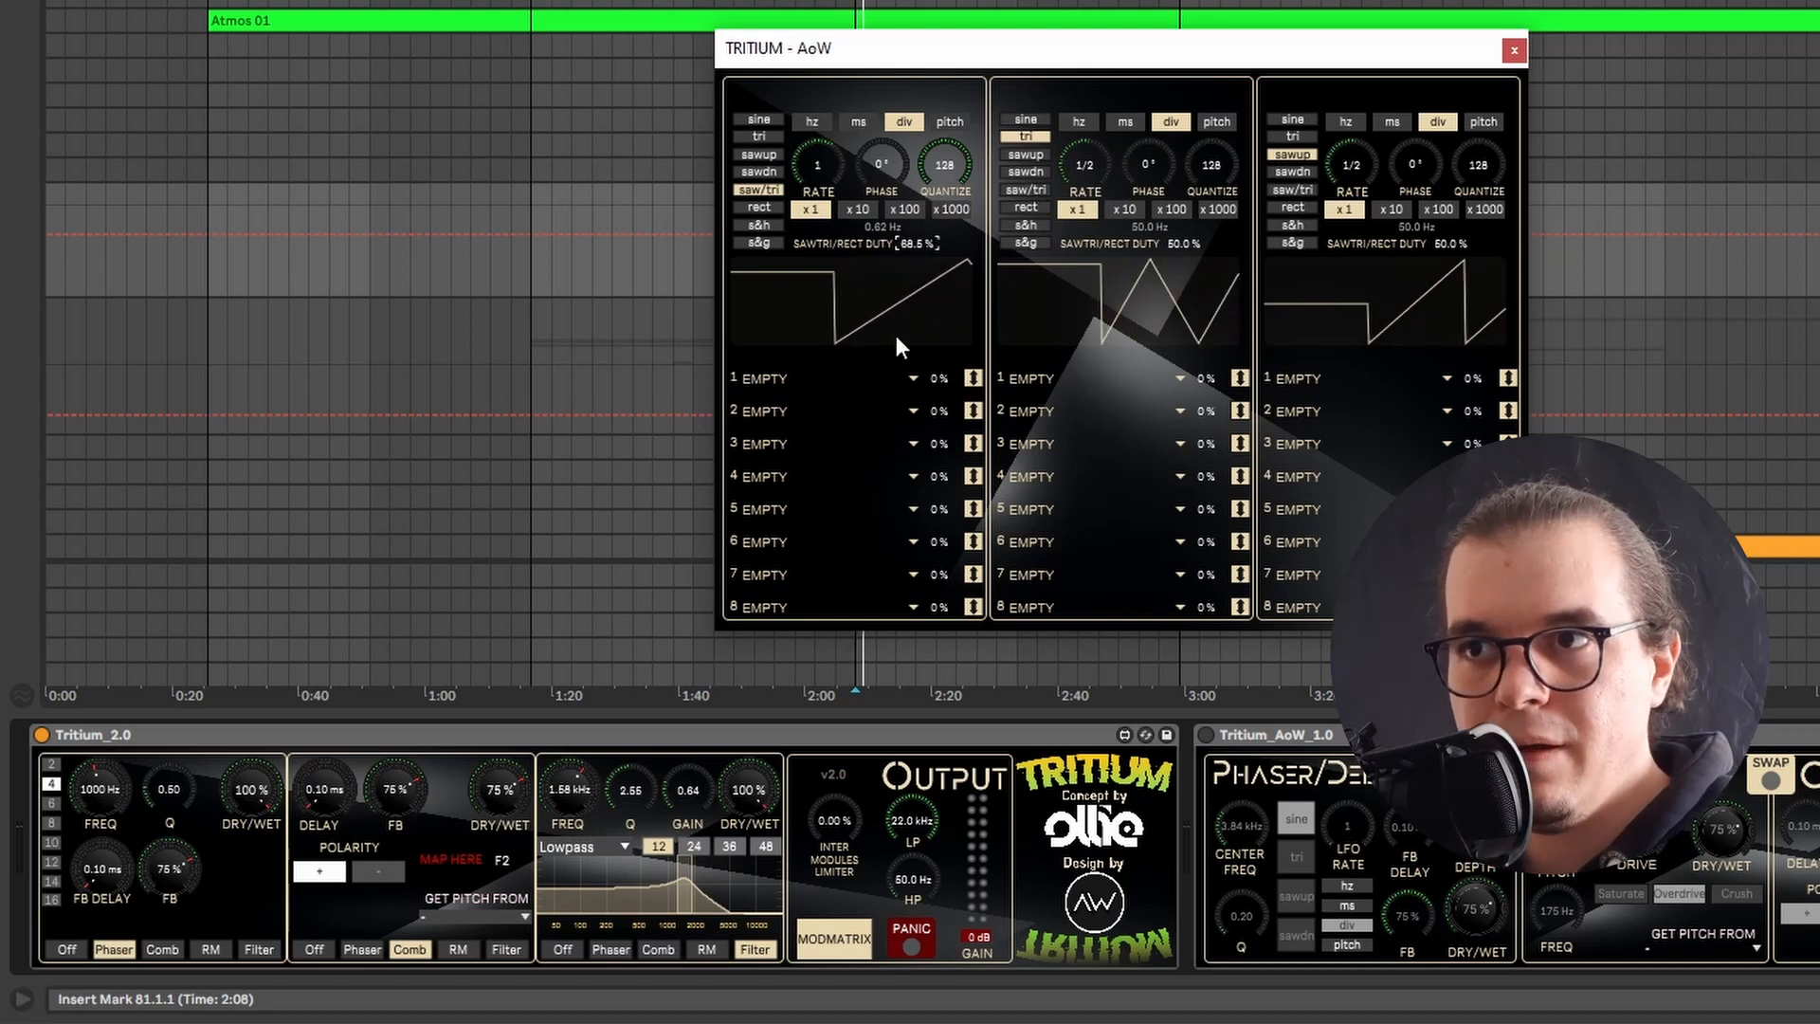
drag(918, 244, 918, 300)
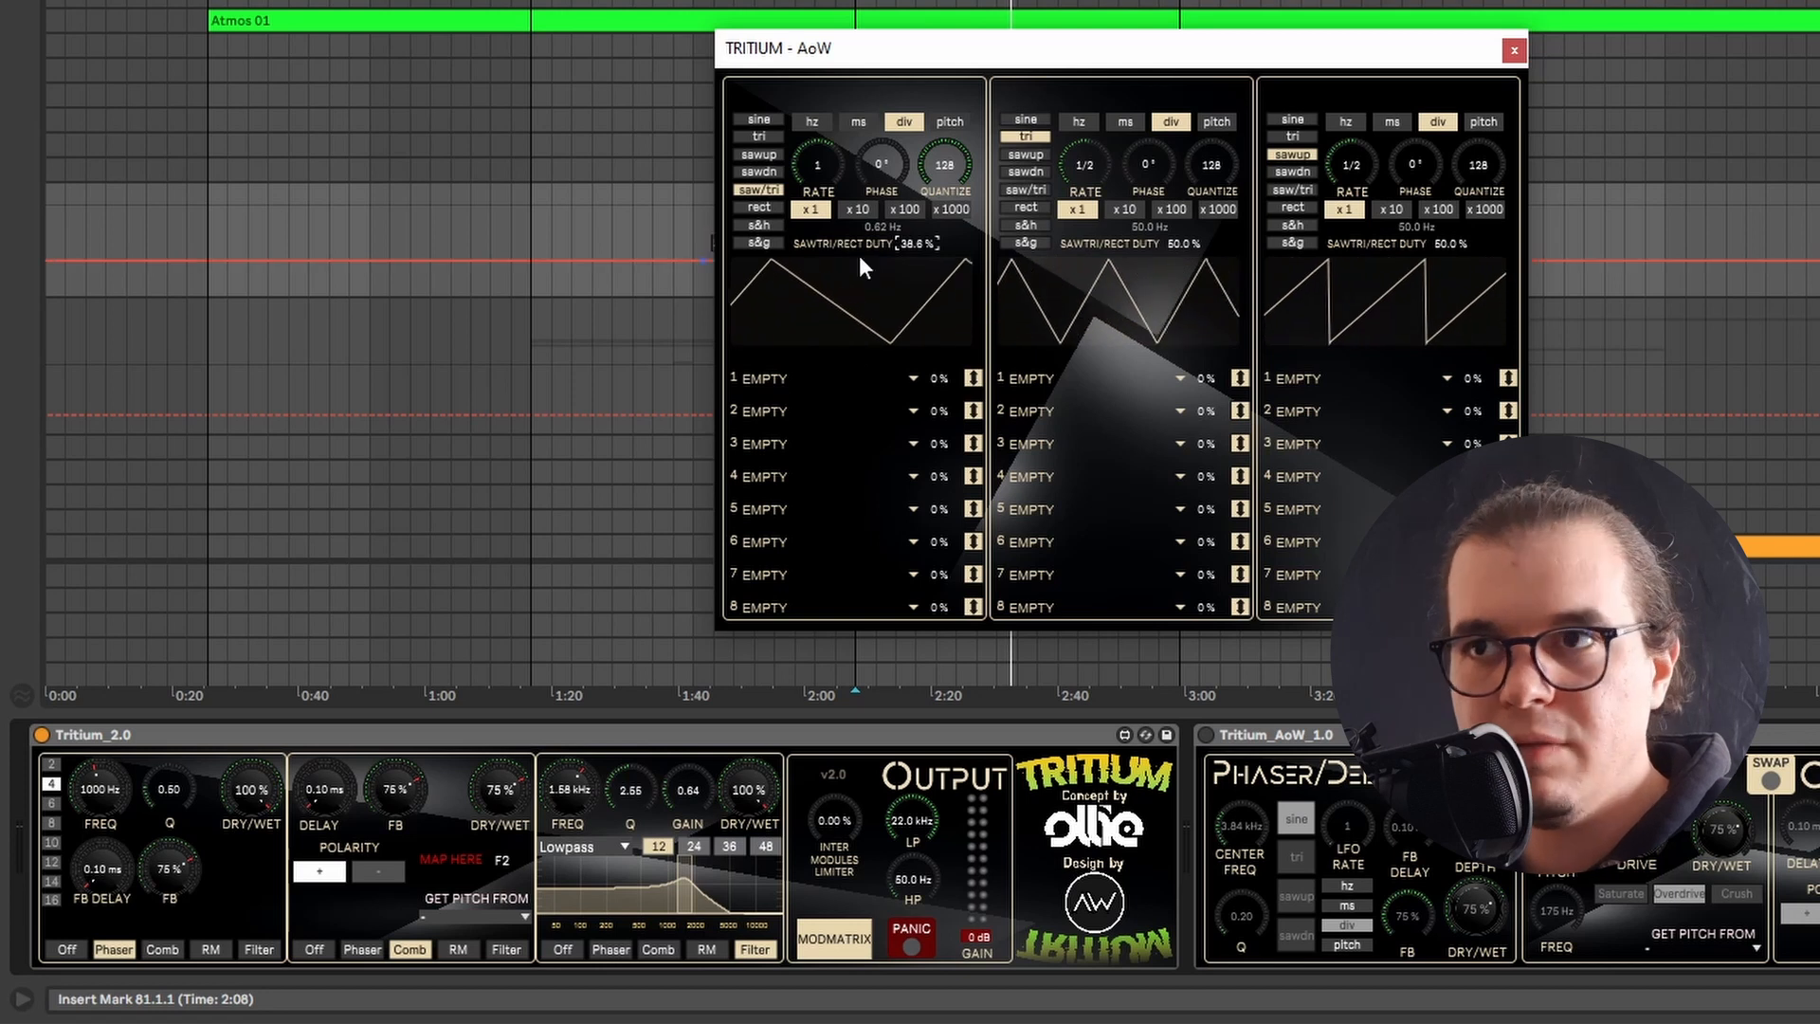
Try the rect waveform on the first LFO with a duty of 44.9%, and switch back to saw/tri
click(771, 209)
drag(919, 243, 868, 270)
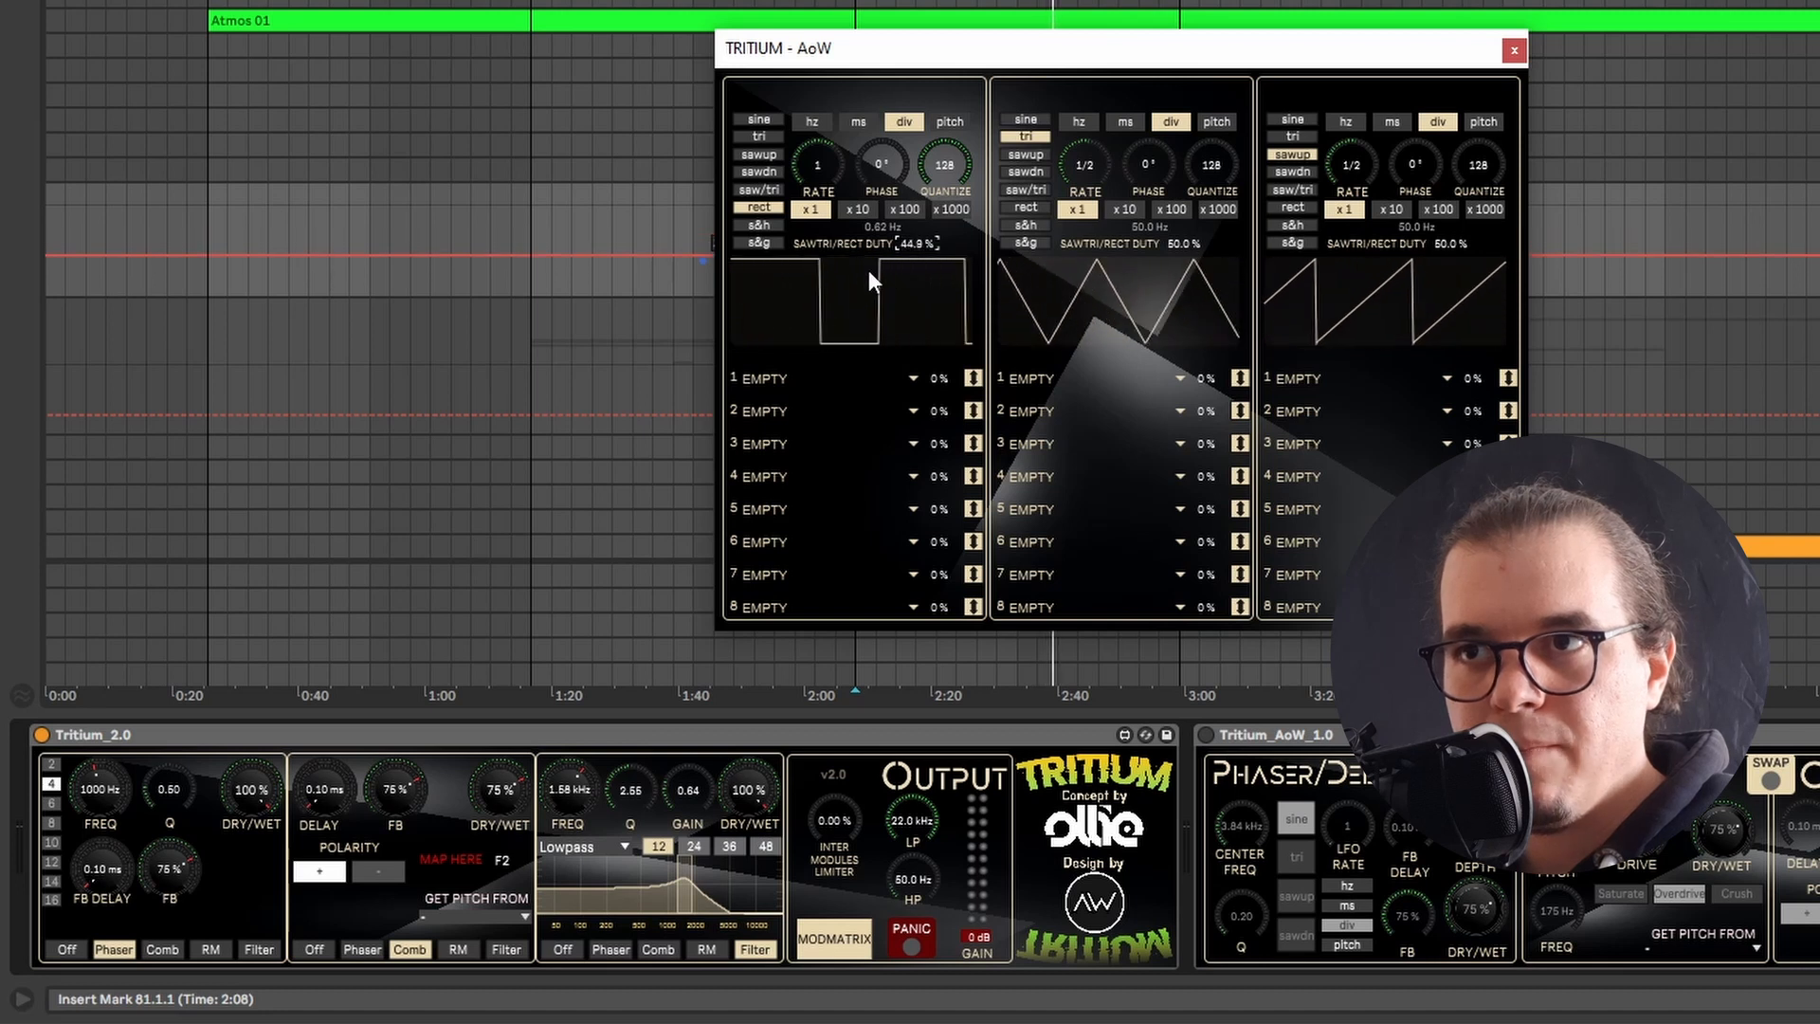
click(759, 190)
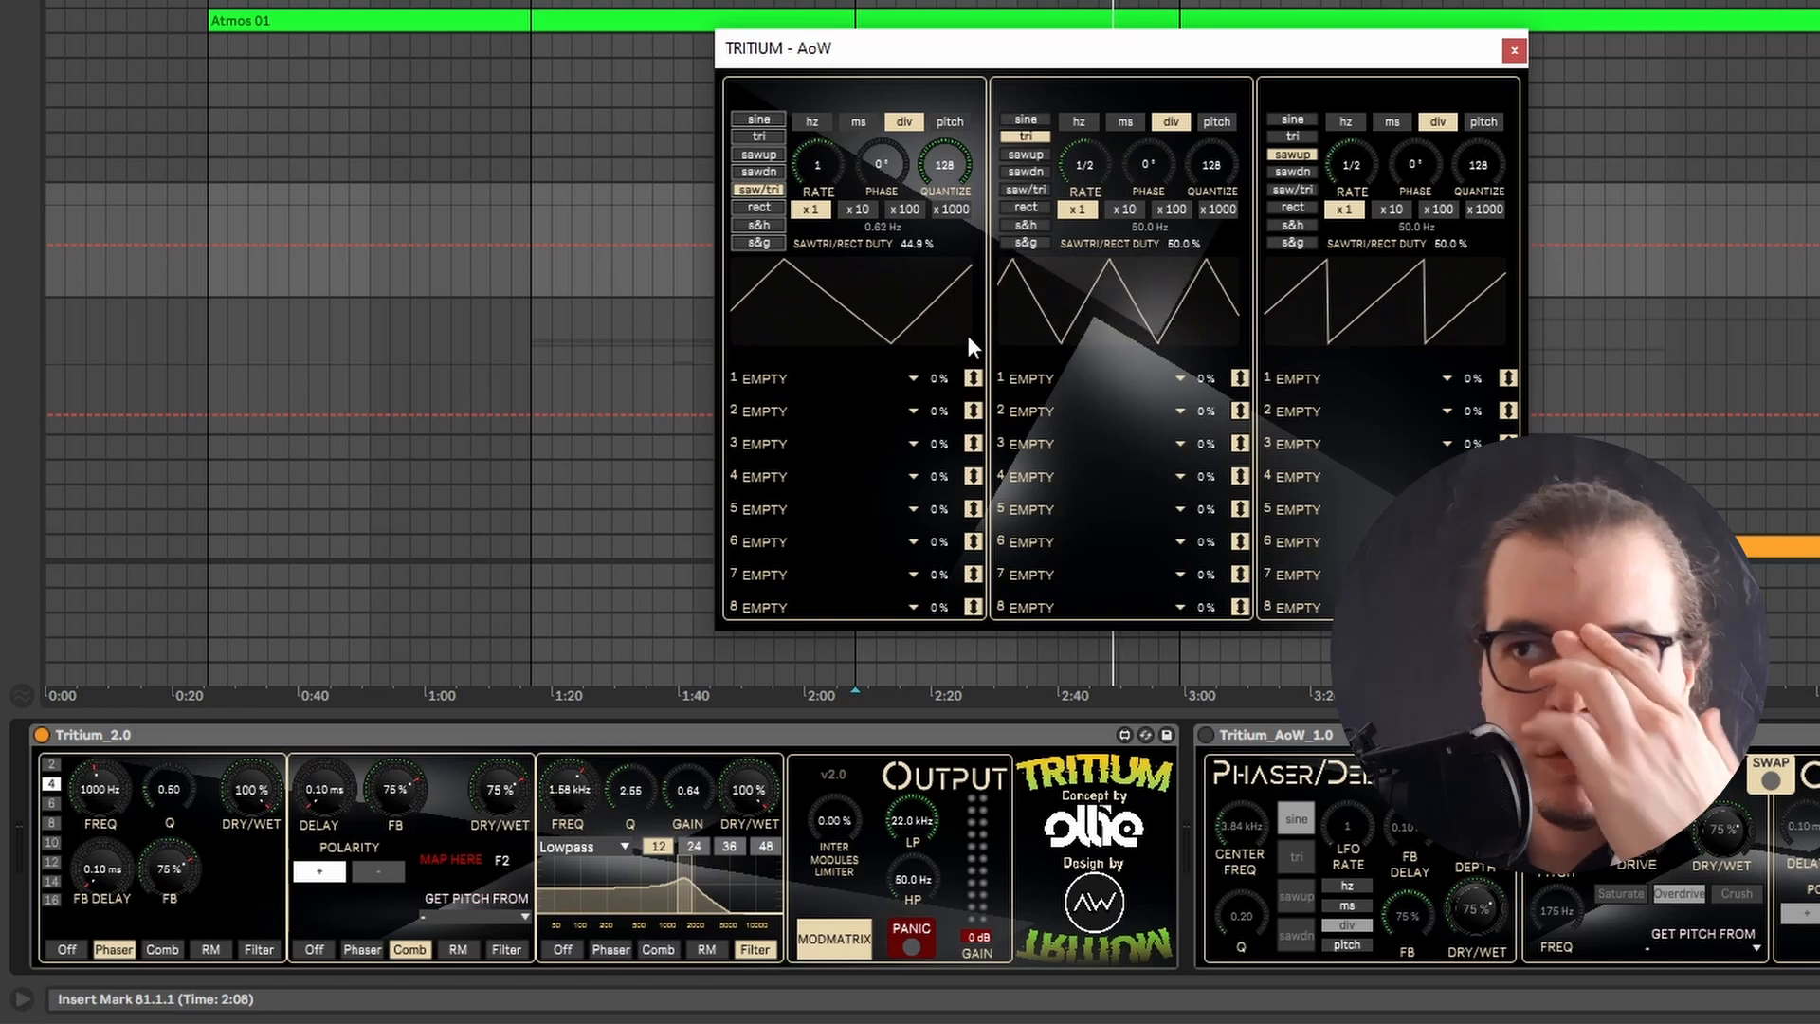
Lower the first LFO's quantize to 68 and restore it to 128
mouse_move(945, 163)
mouse_down()
mouse_move(945, 204)
mouse_move(931, 163)
mouse_up()
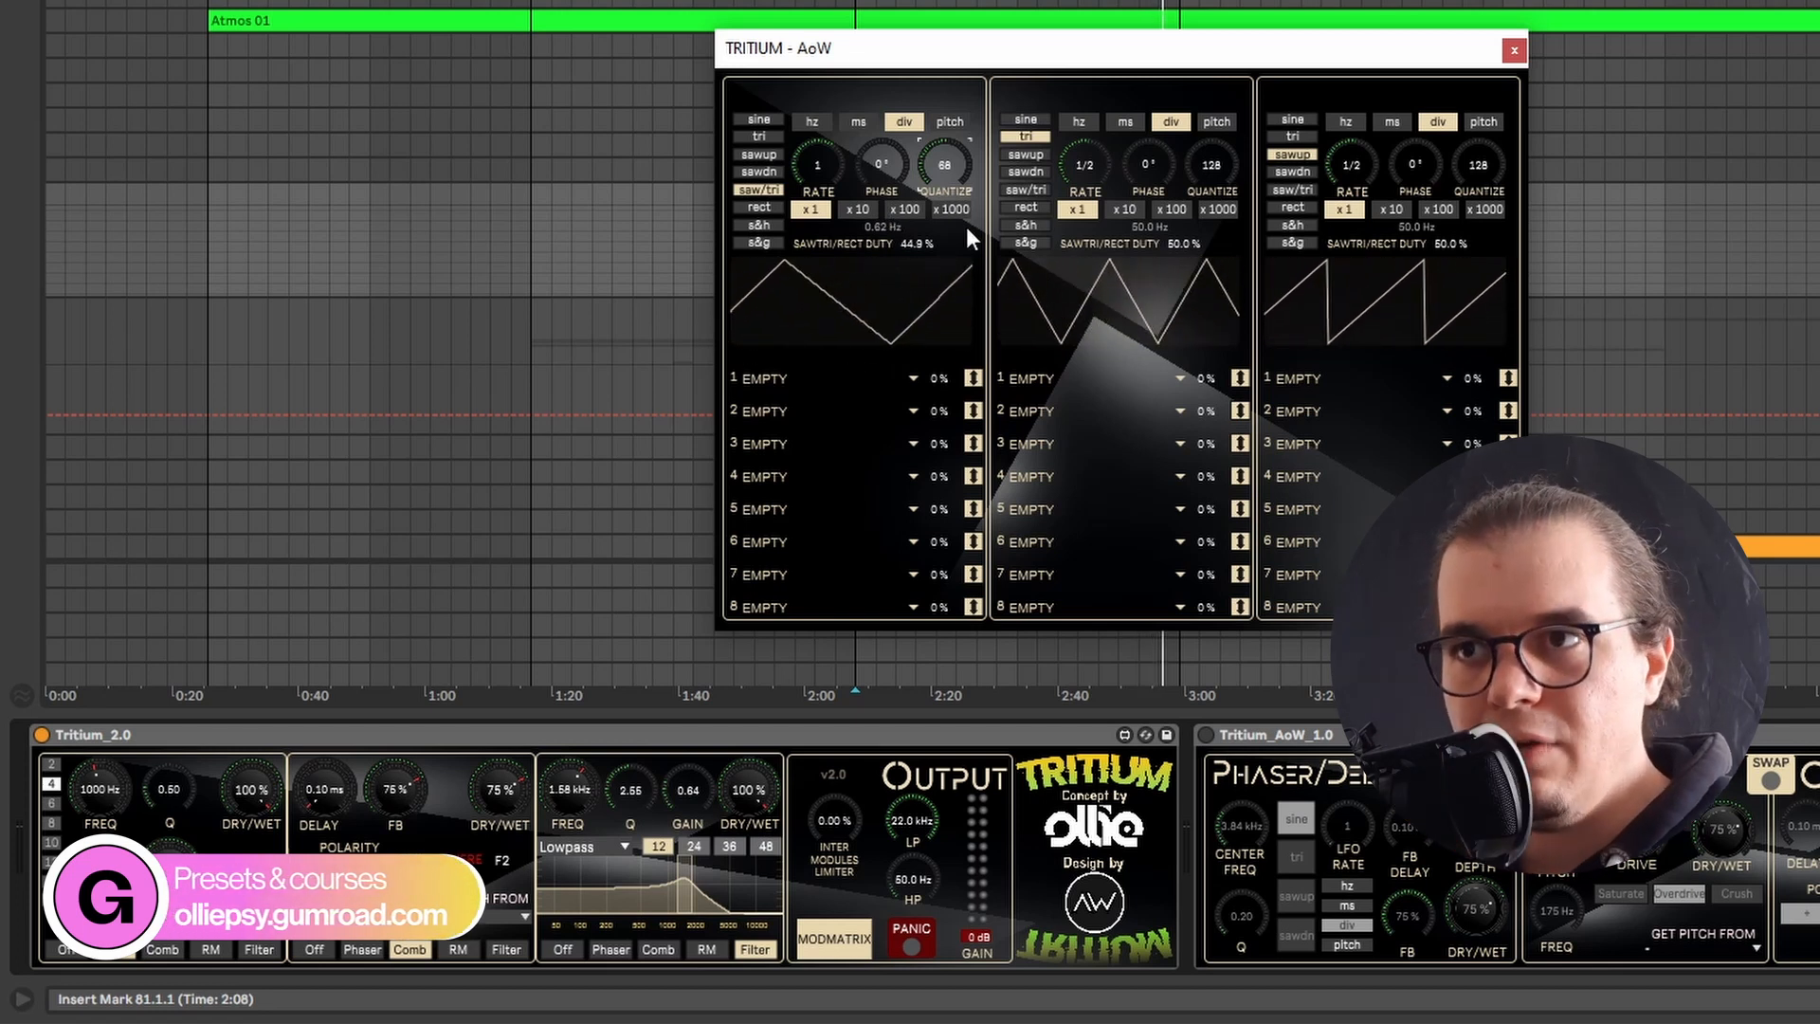
drag(945, 166, 939, 182)
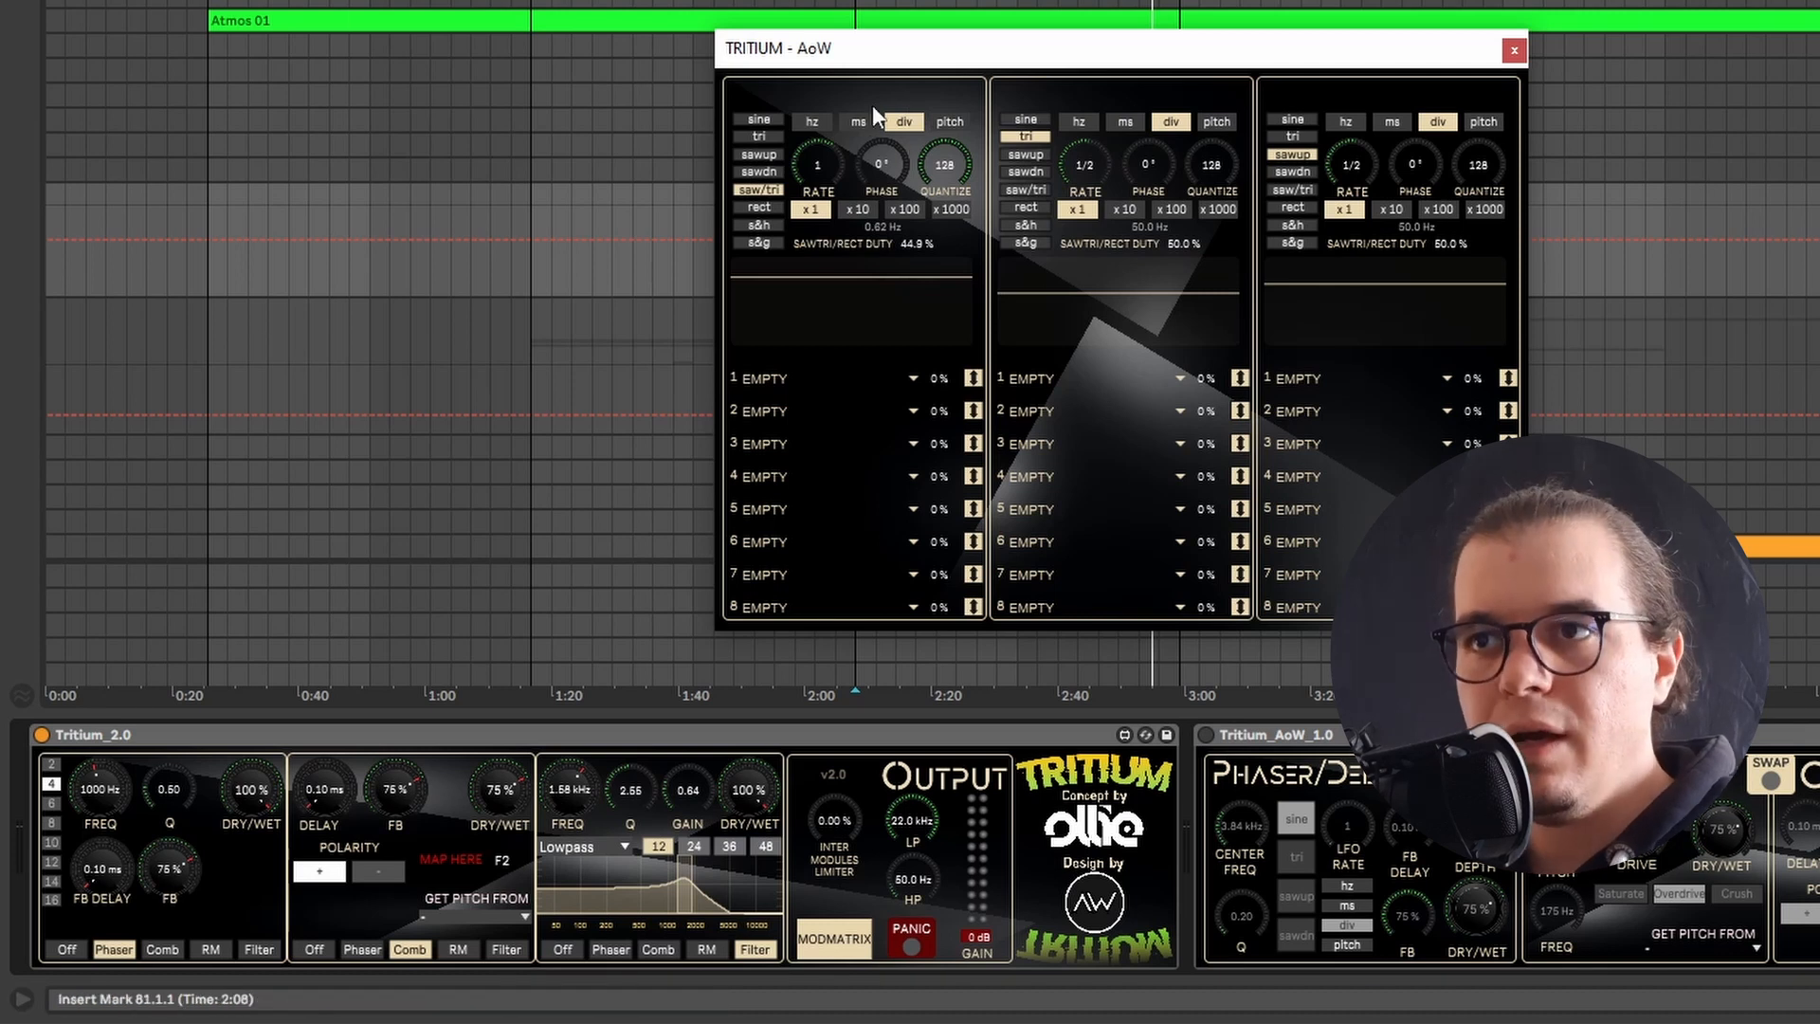
Set the first LFO's rate to 1/2d, and step its rate mode through hz and ms to pitch
mouse_move(832, 162)
mouse_down()
mouse_move(832, 189)
mouse_move(832, 156)
mouse_up()
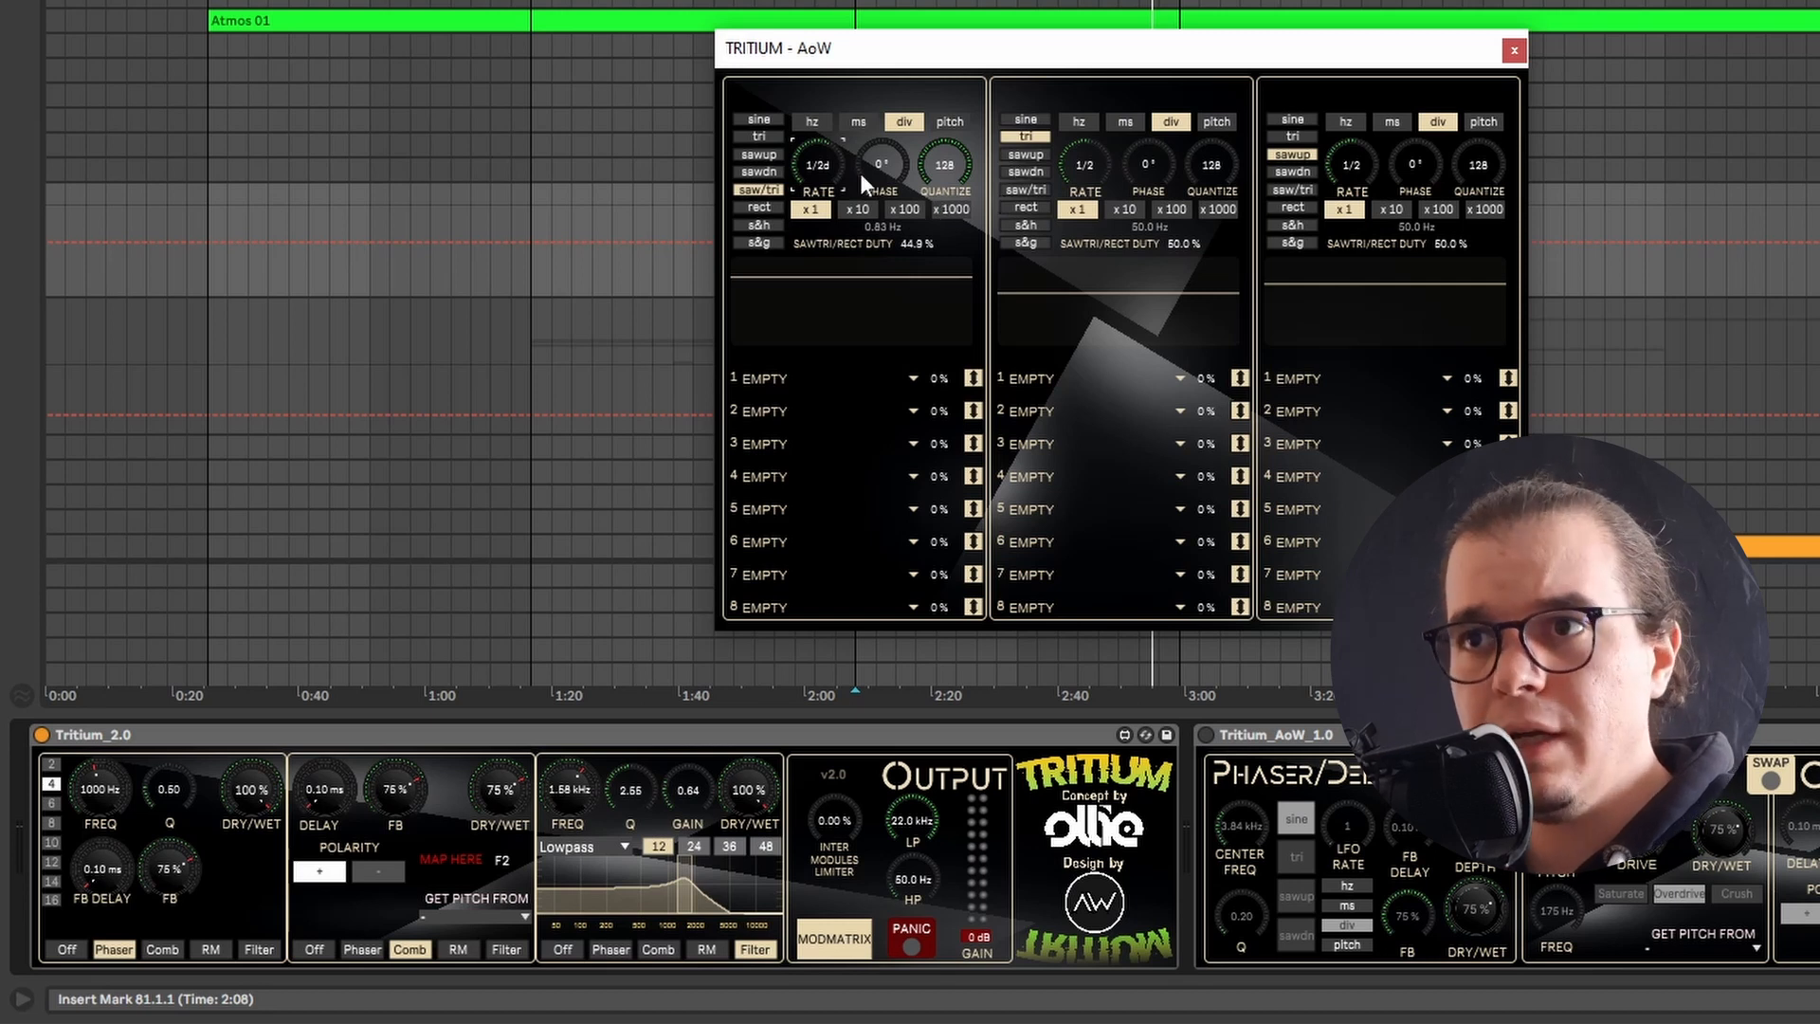
click(821, 121)
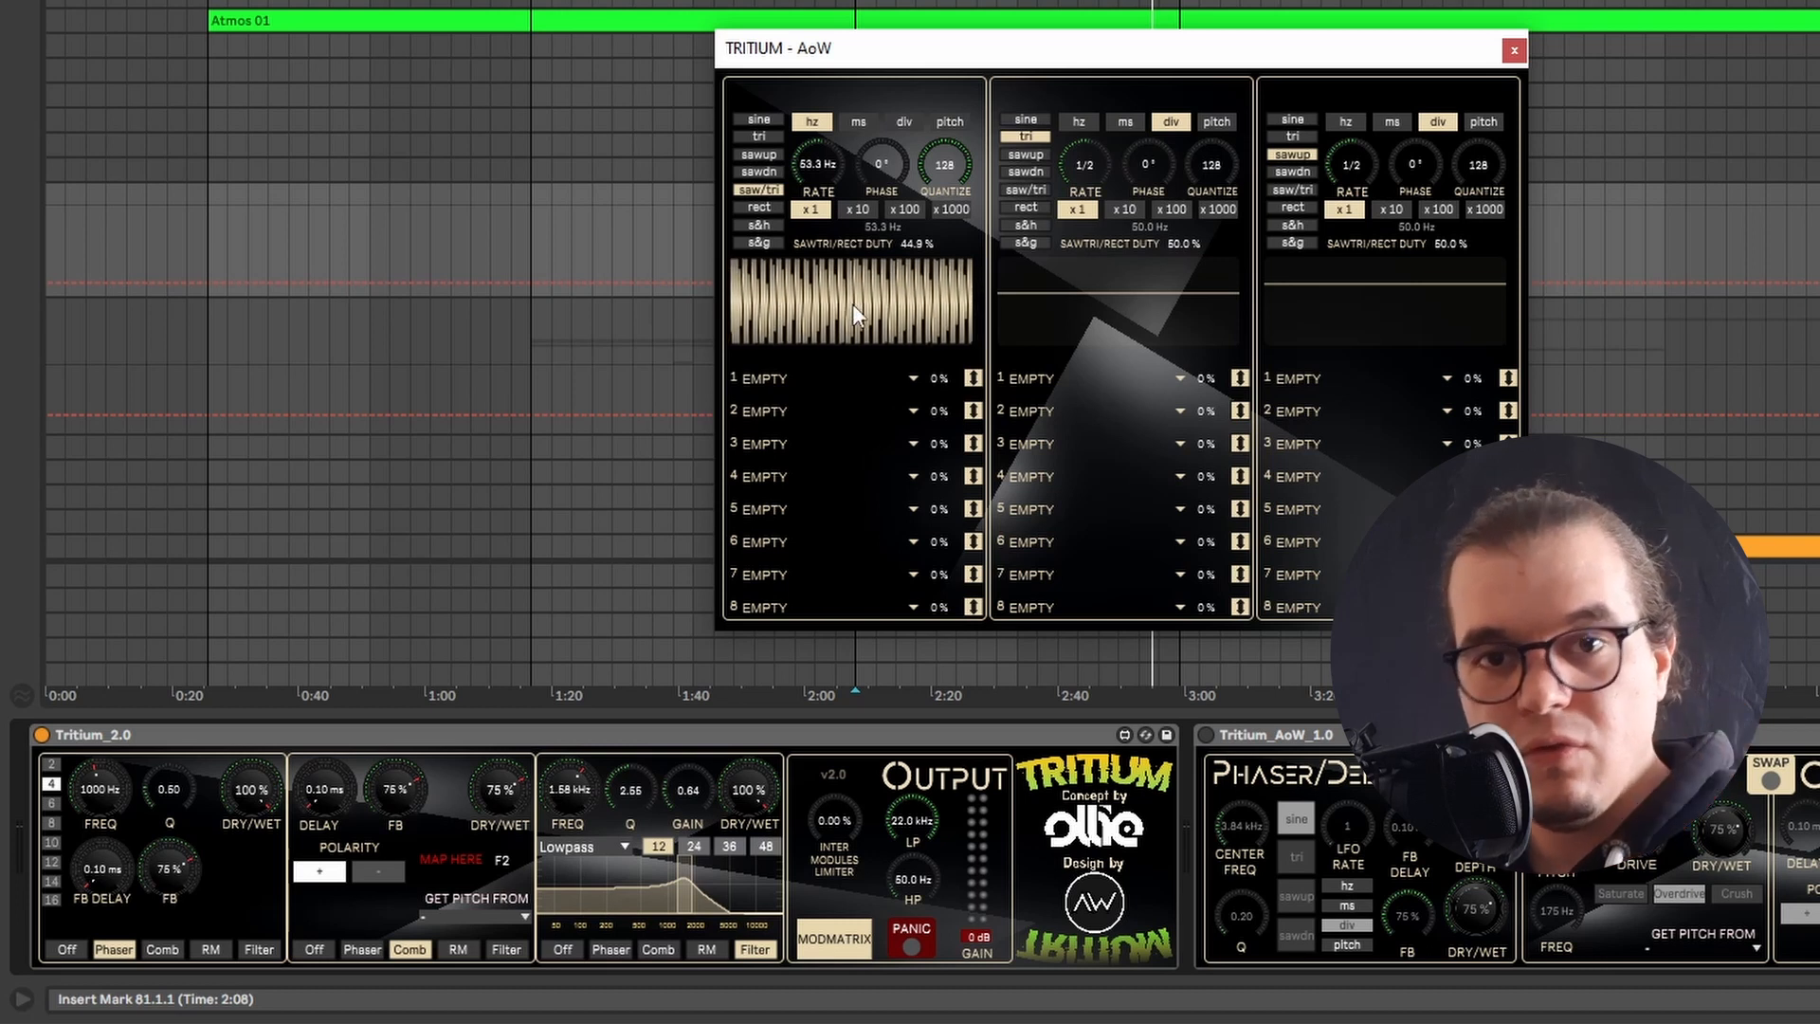
click(870, 122)
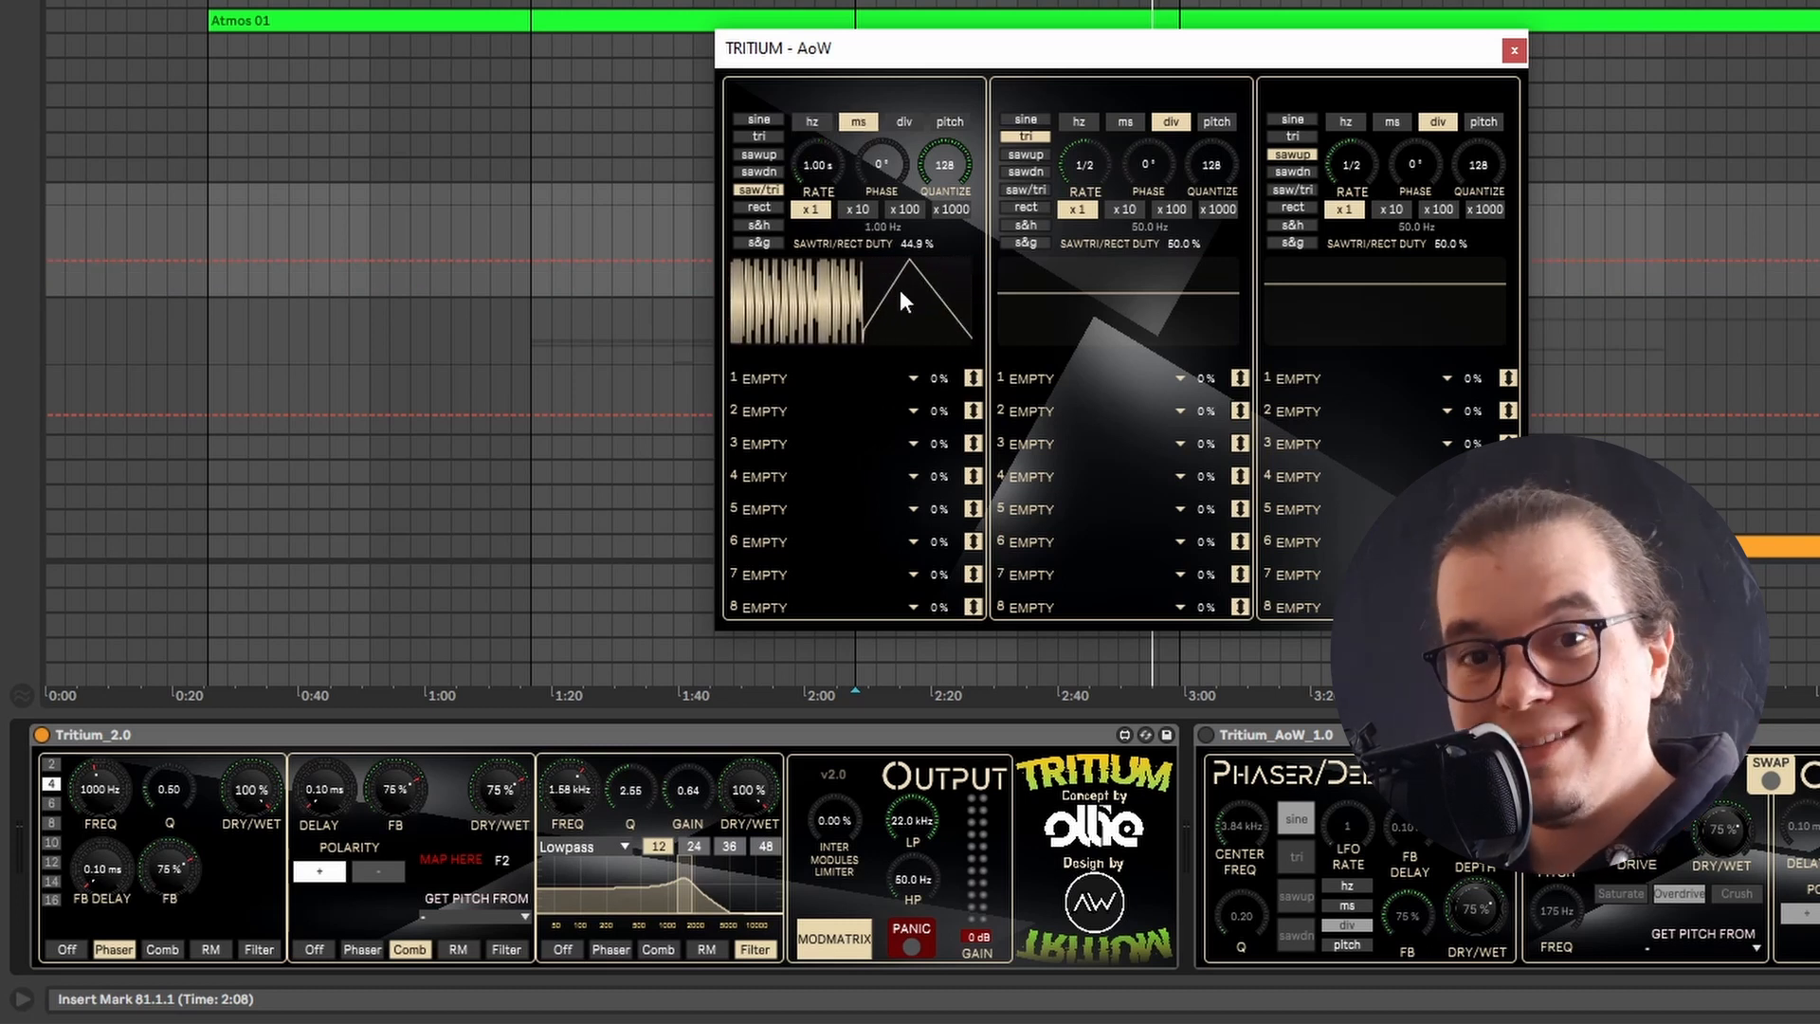
click(958, 123)
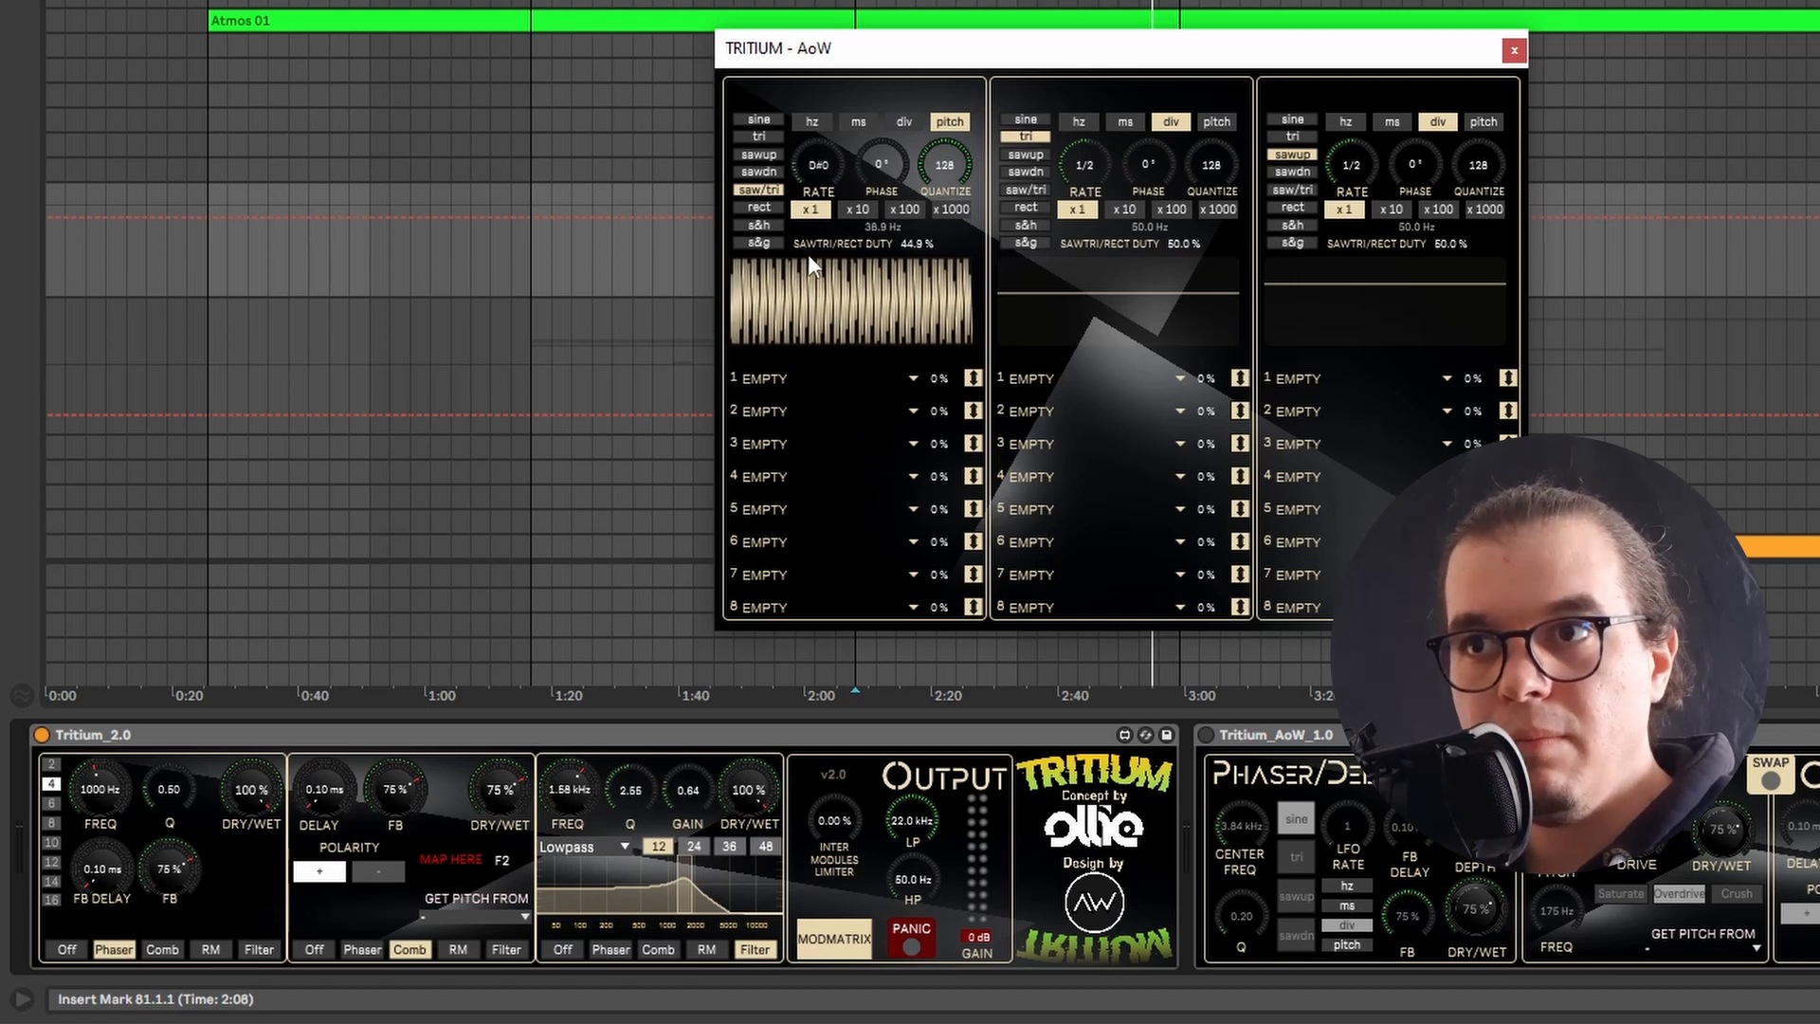
Step the first LFO's rate multiplier through x100, x1000 and x10, and return it to x1
click(905, 210)
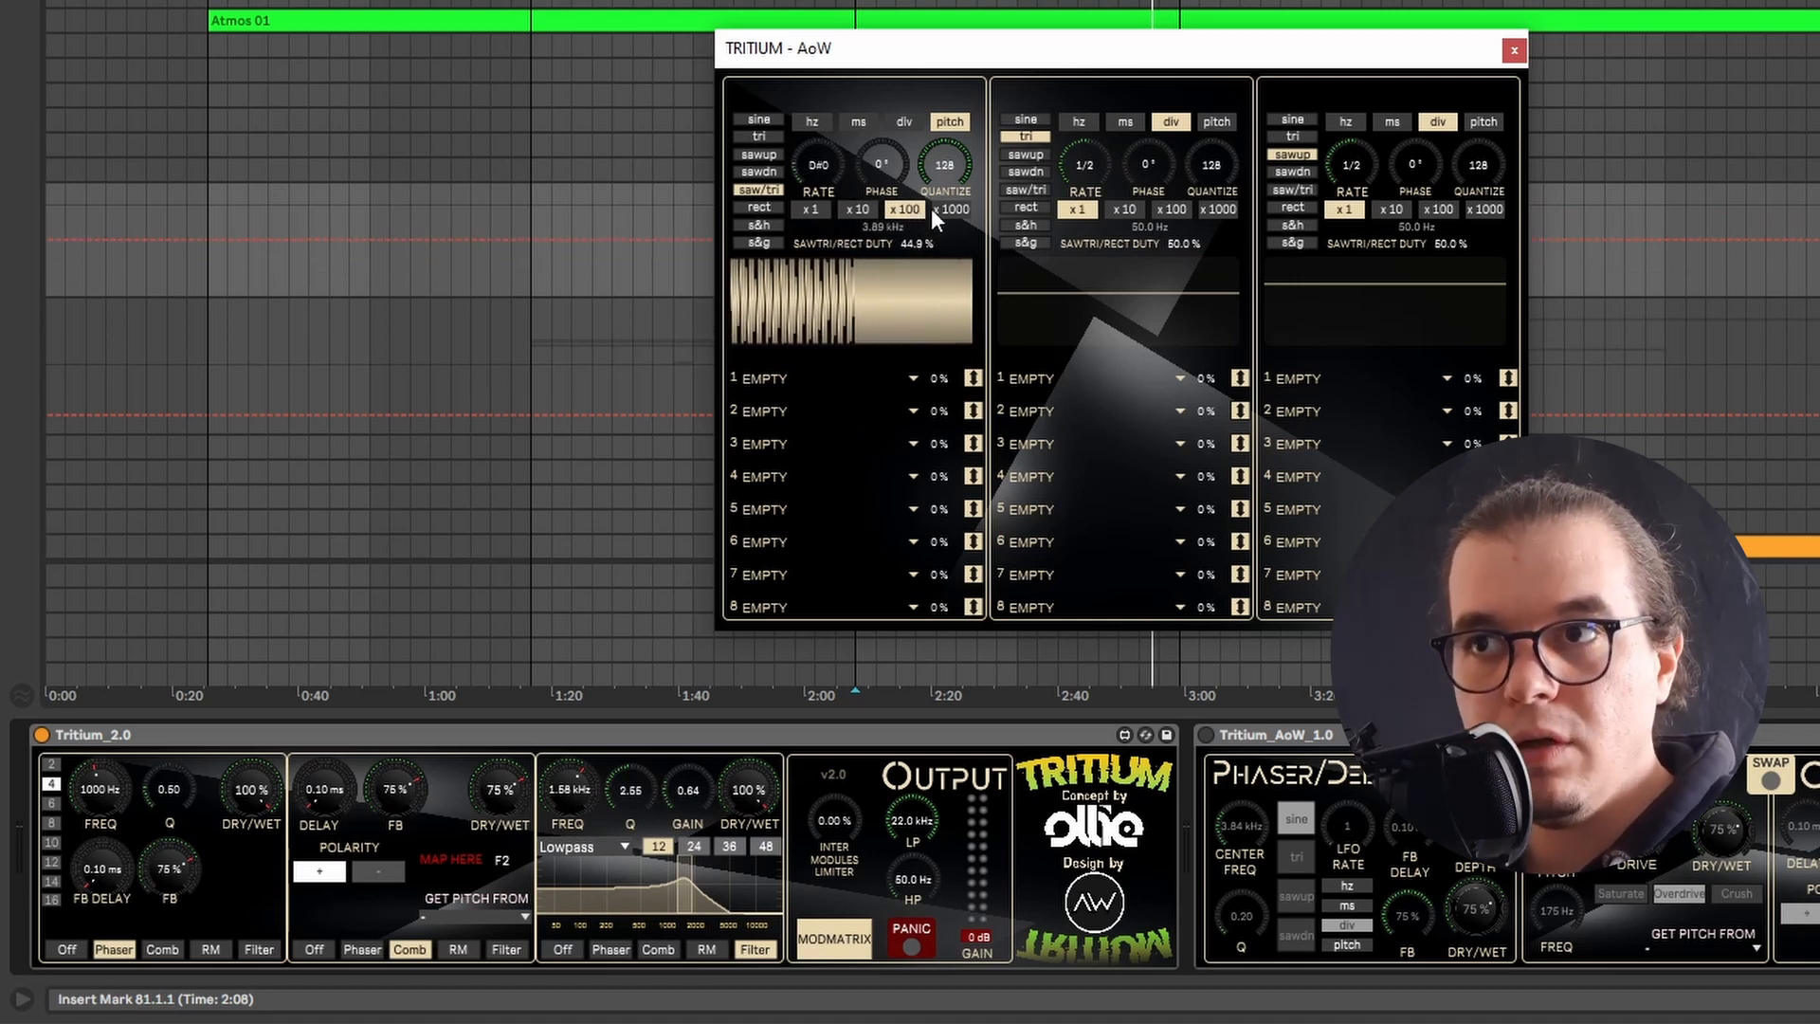
click(956, 211)
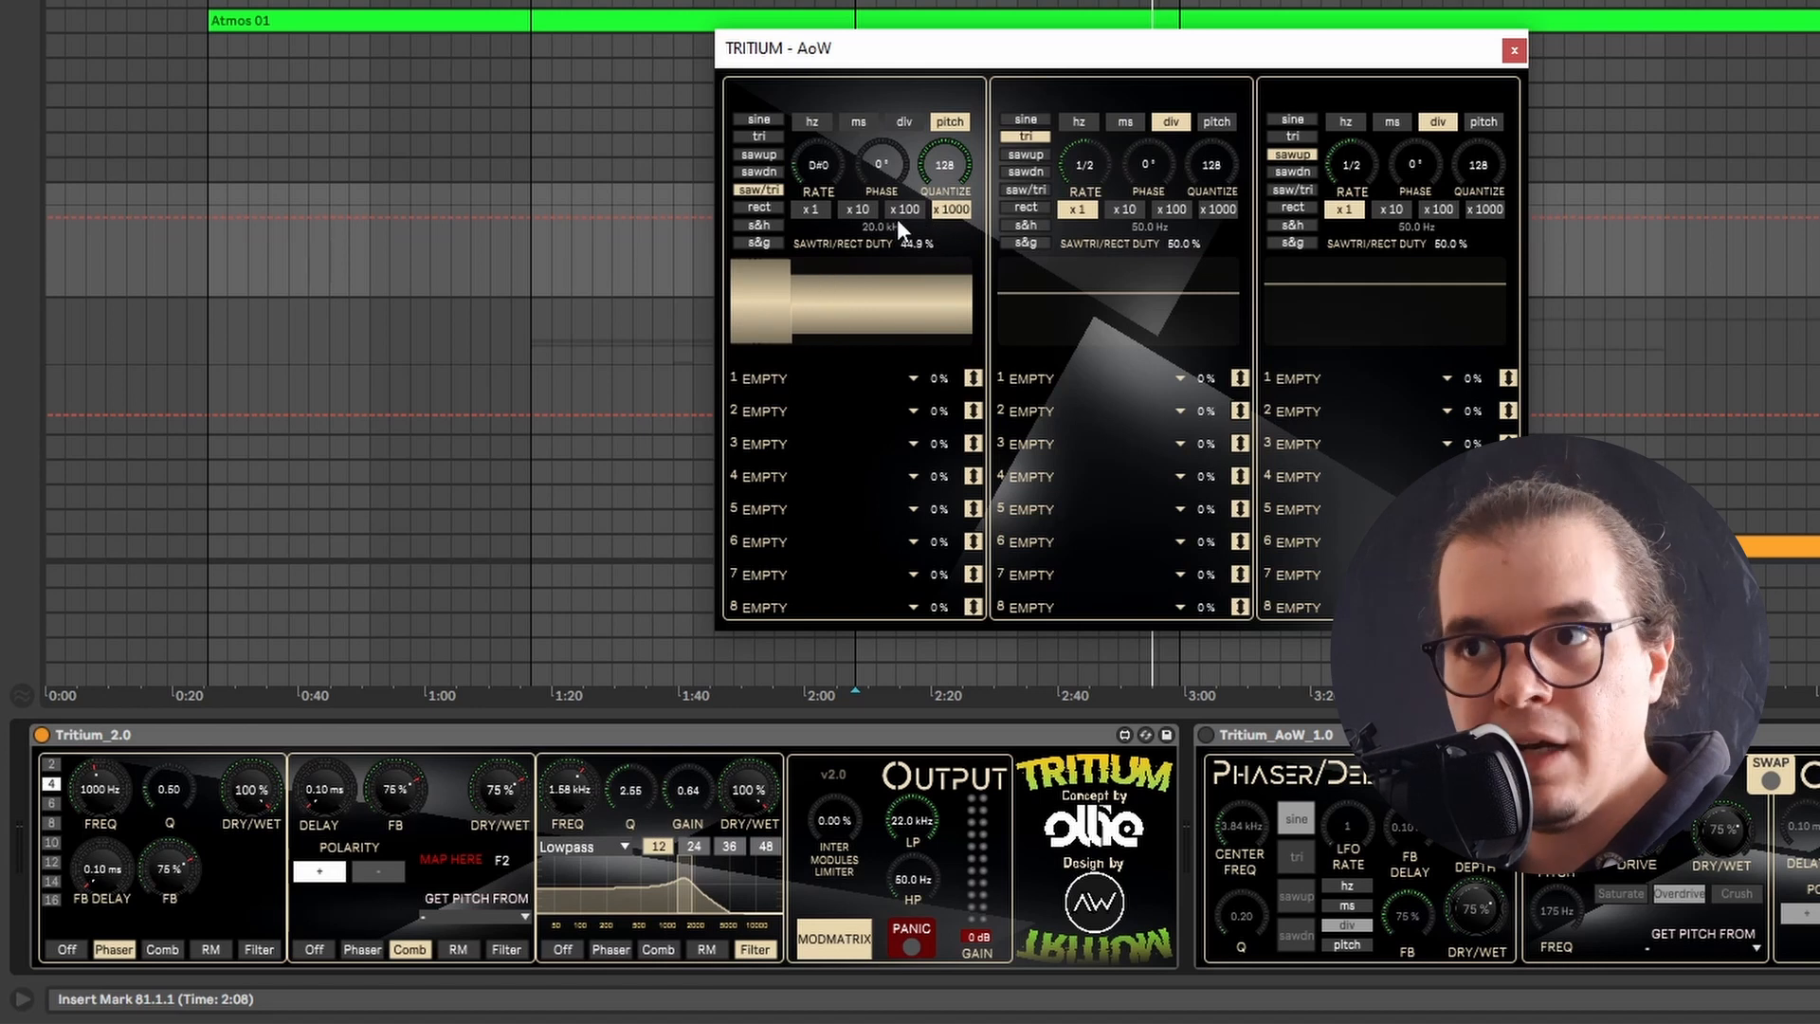
click(896, 212)
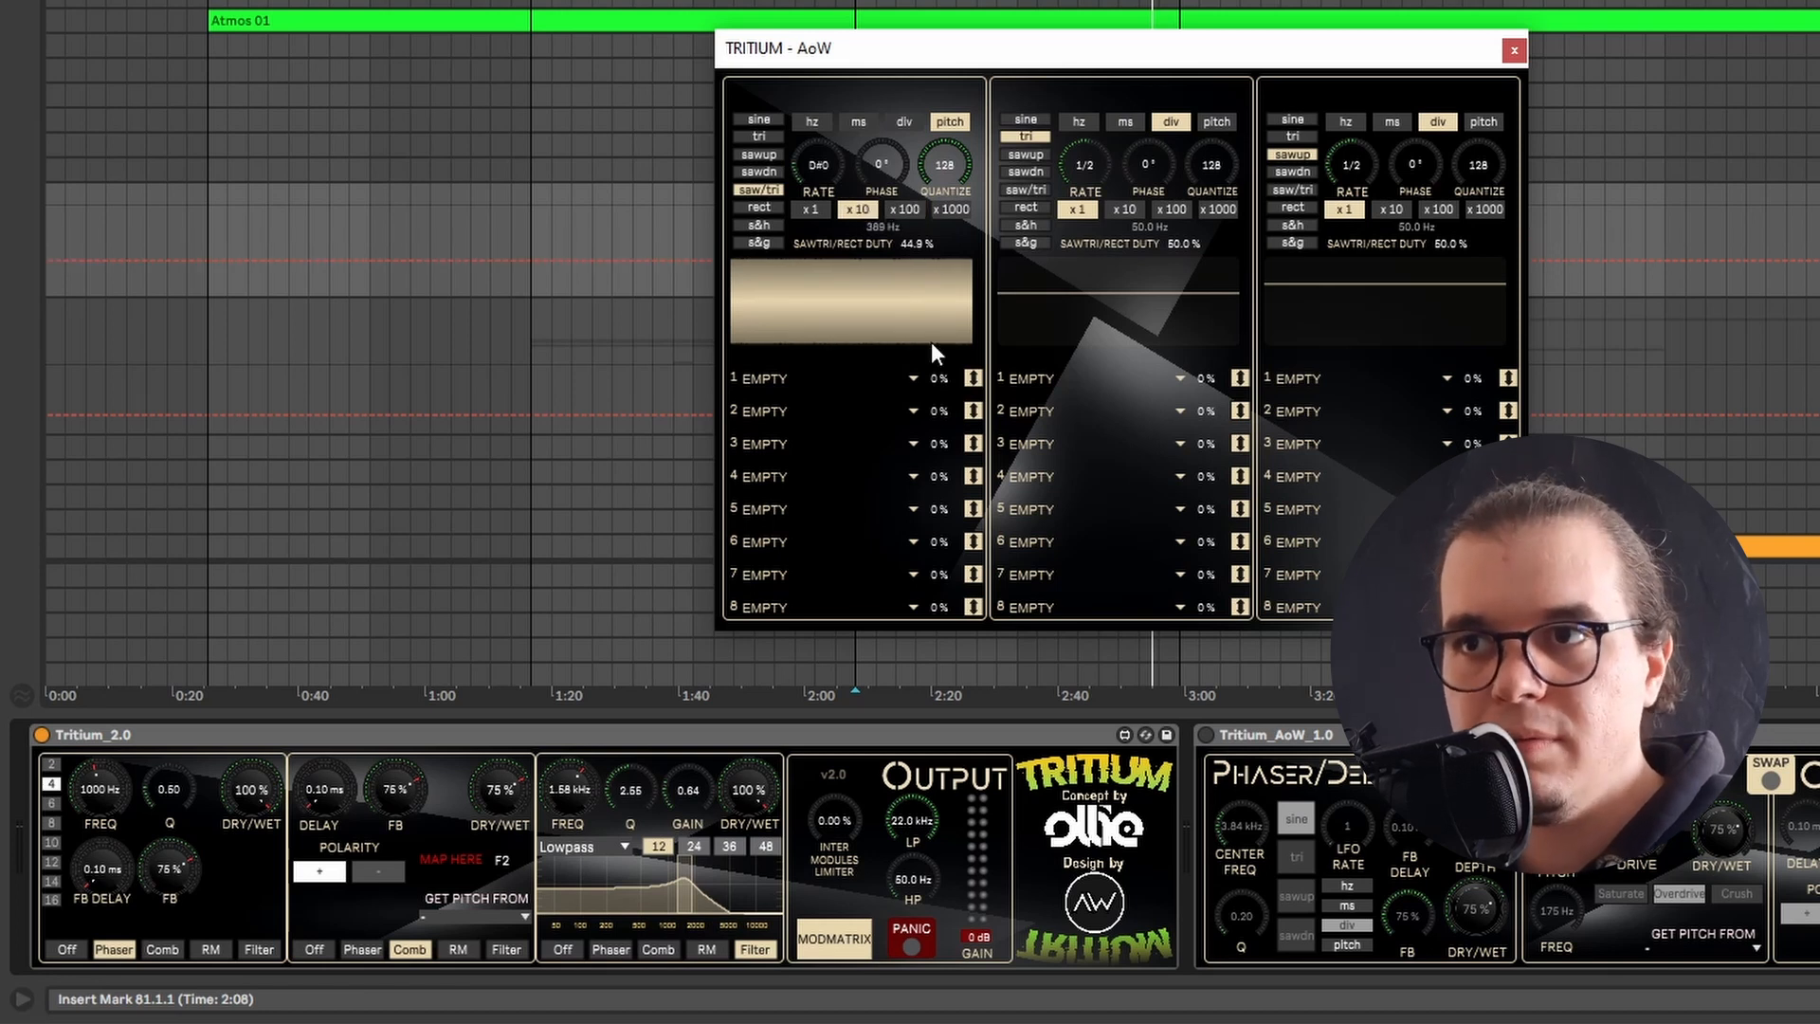
click(810, 210)
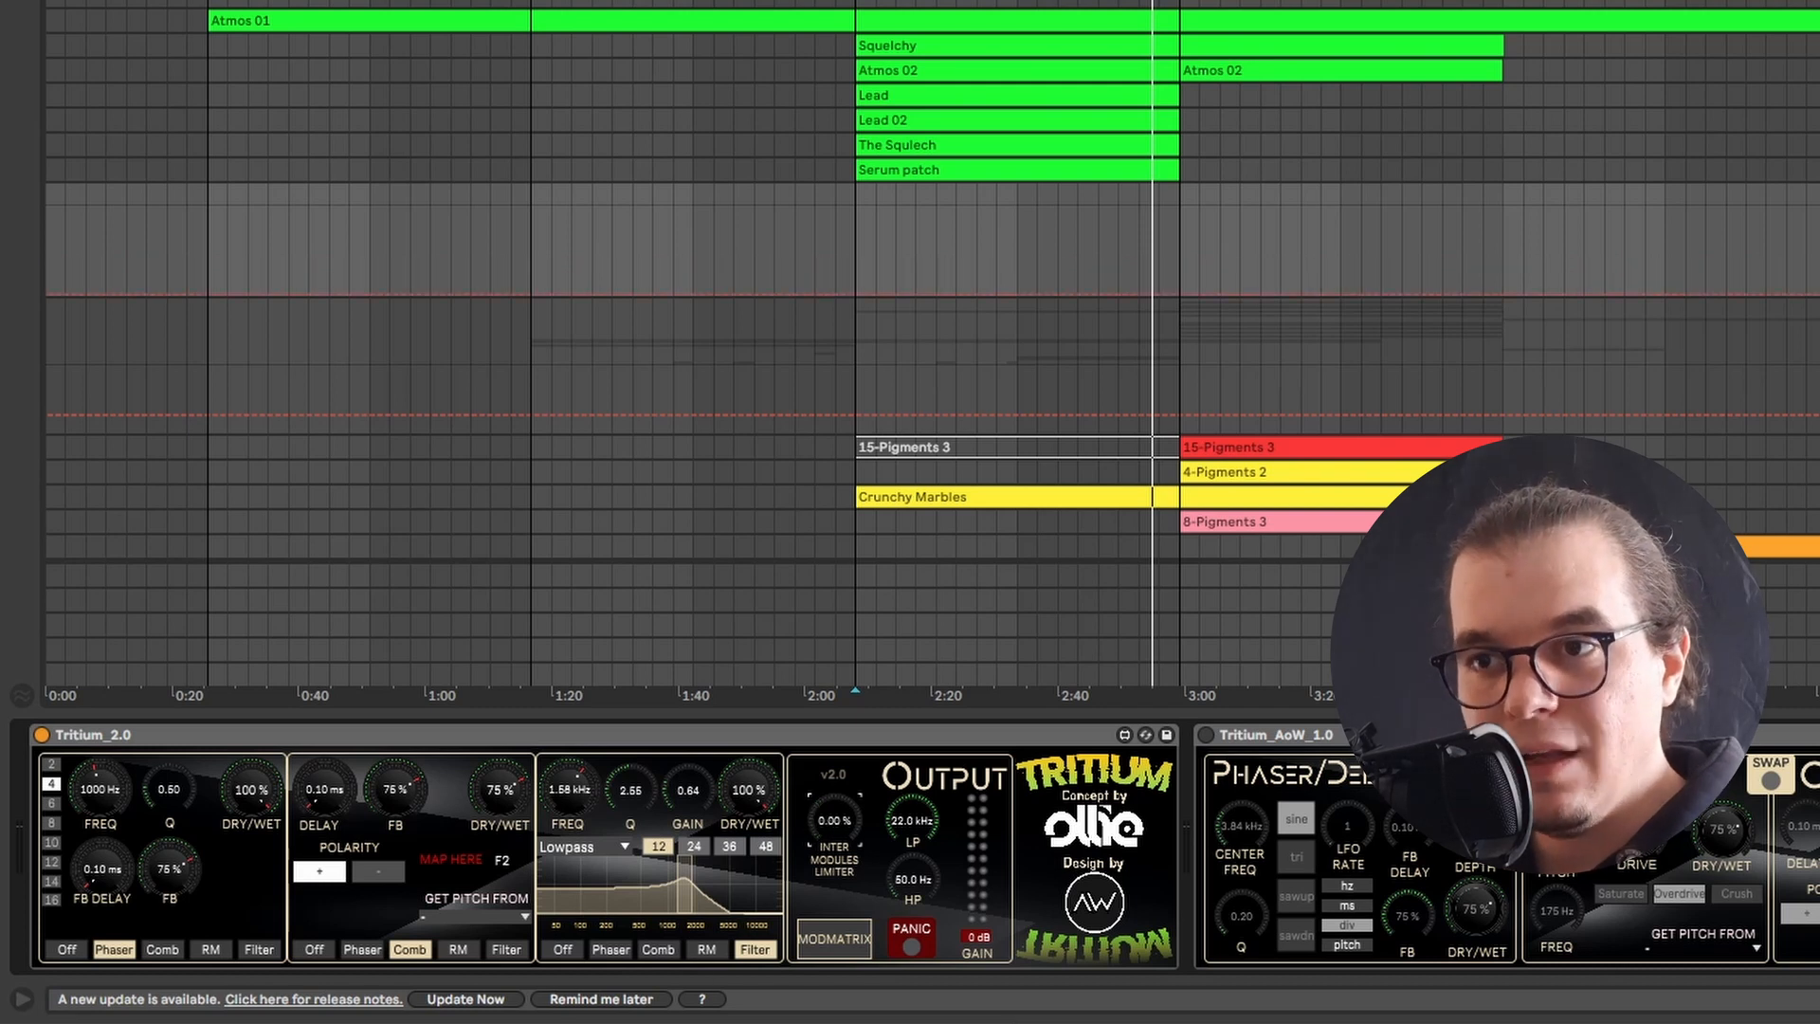
Adjust the inter modules limiter amount in Tritium's output section
drag(834, 820, 834, 895)
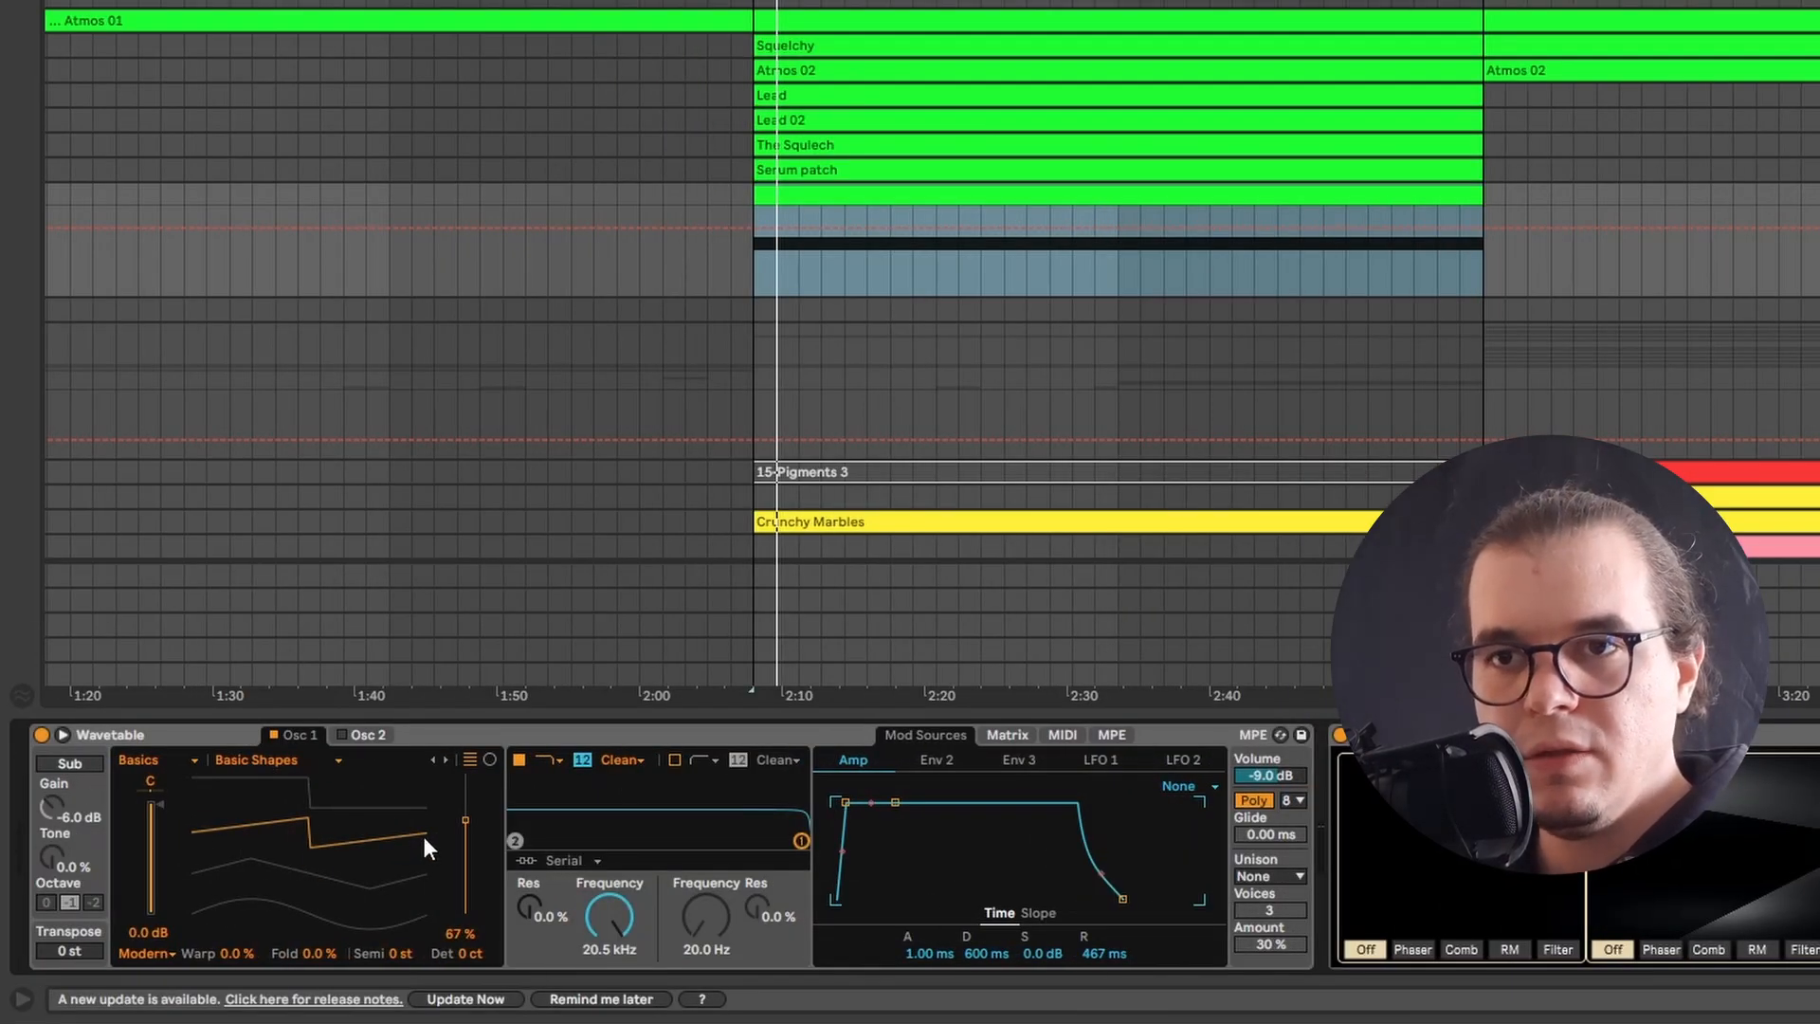
Play the arrangement briefly to hear the Wavetable patch with Tritium's modules off, and stop playback
key(space)
key(space)
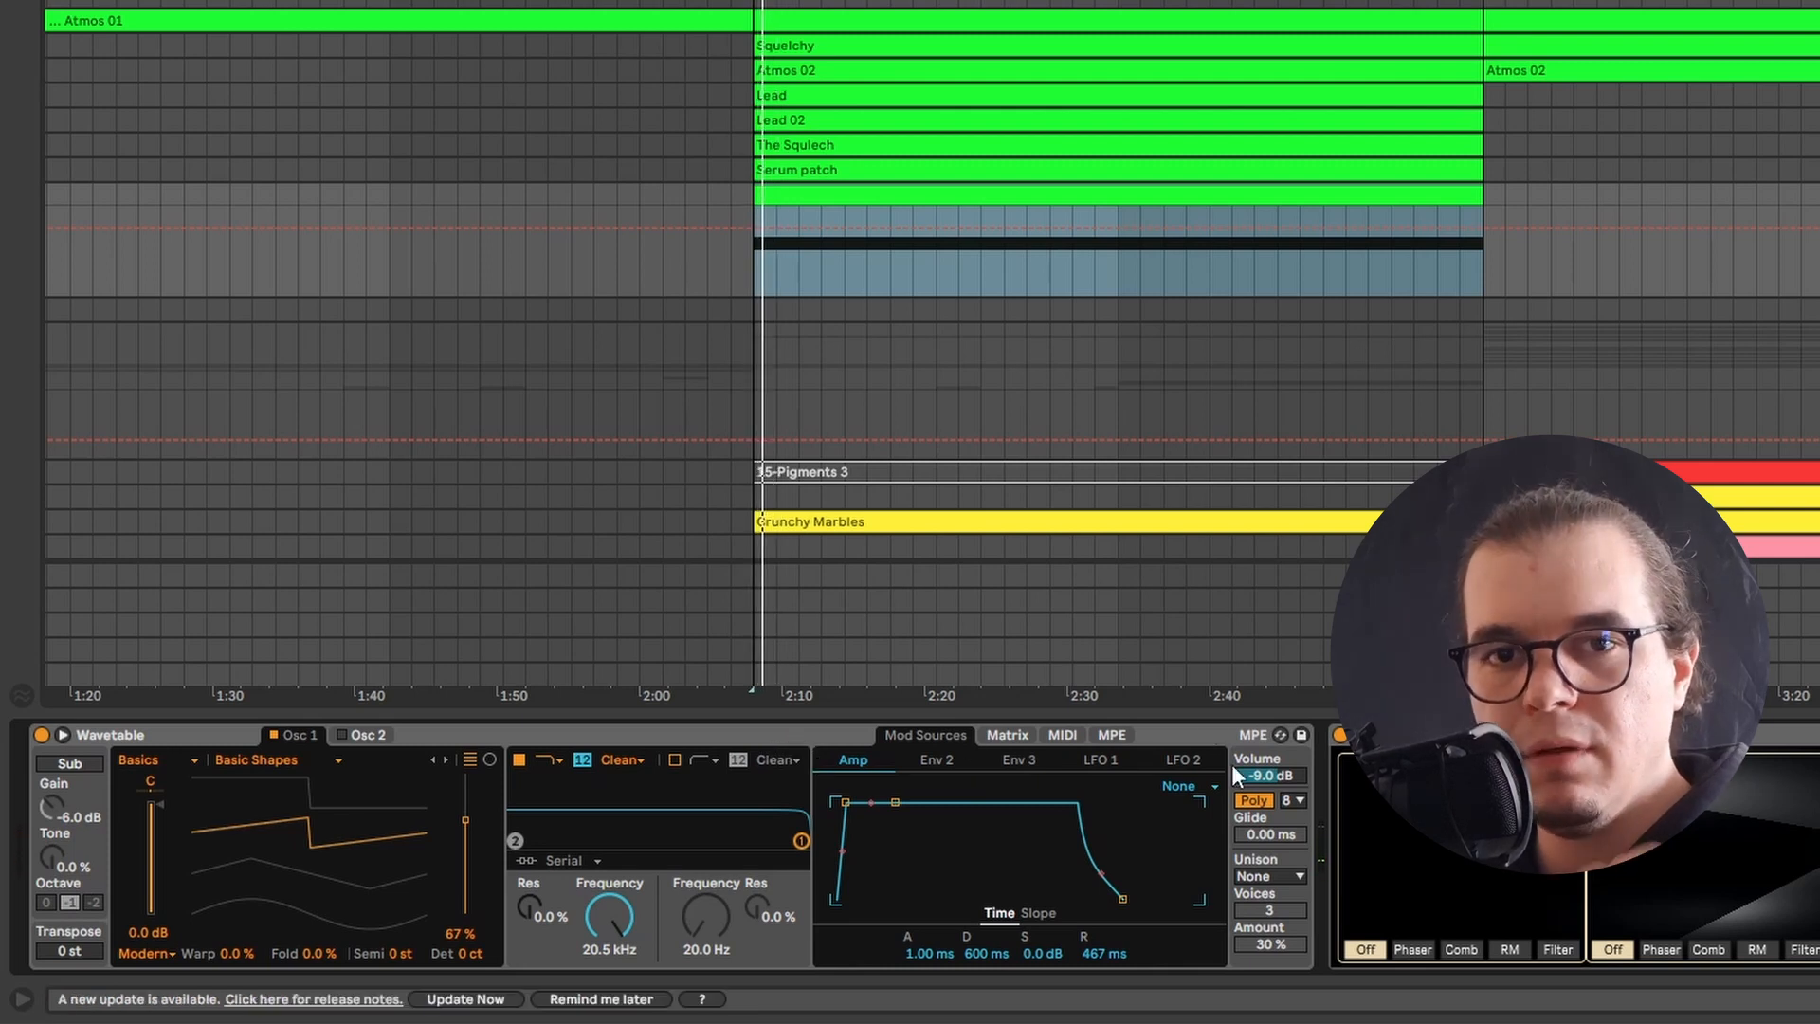
Give Wavetable's LFO 1 the random stepped shape and sync it to tempo at a 1/8 rate
click(1104, 760)
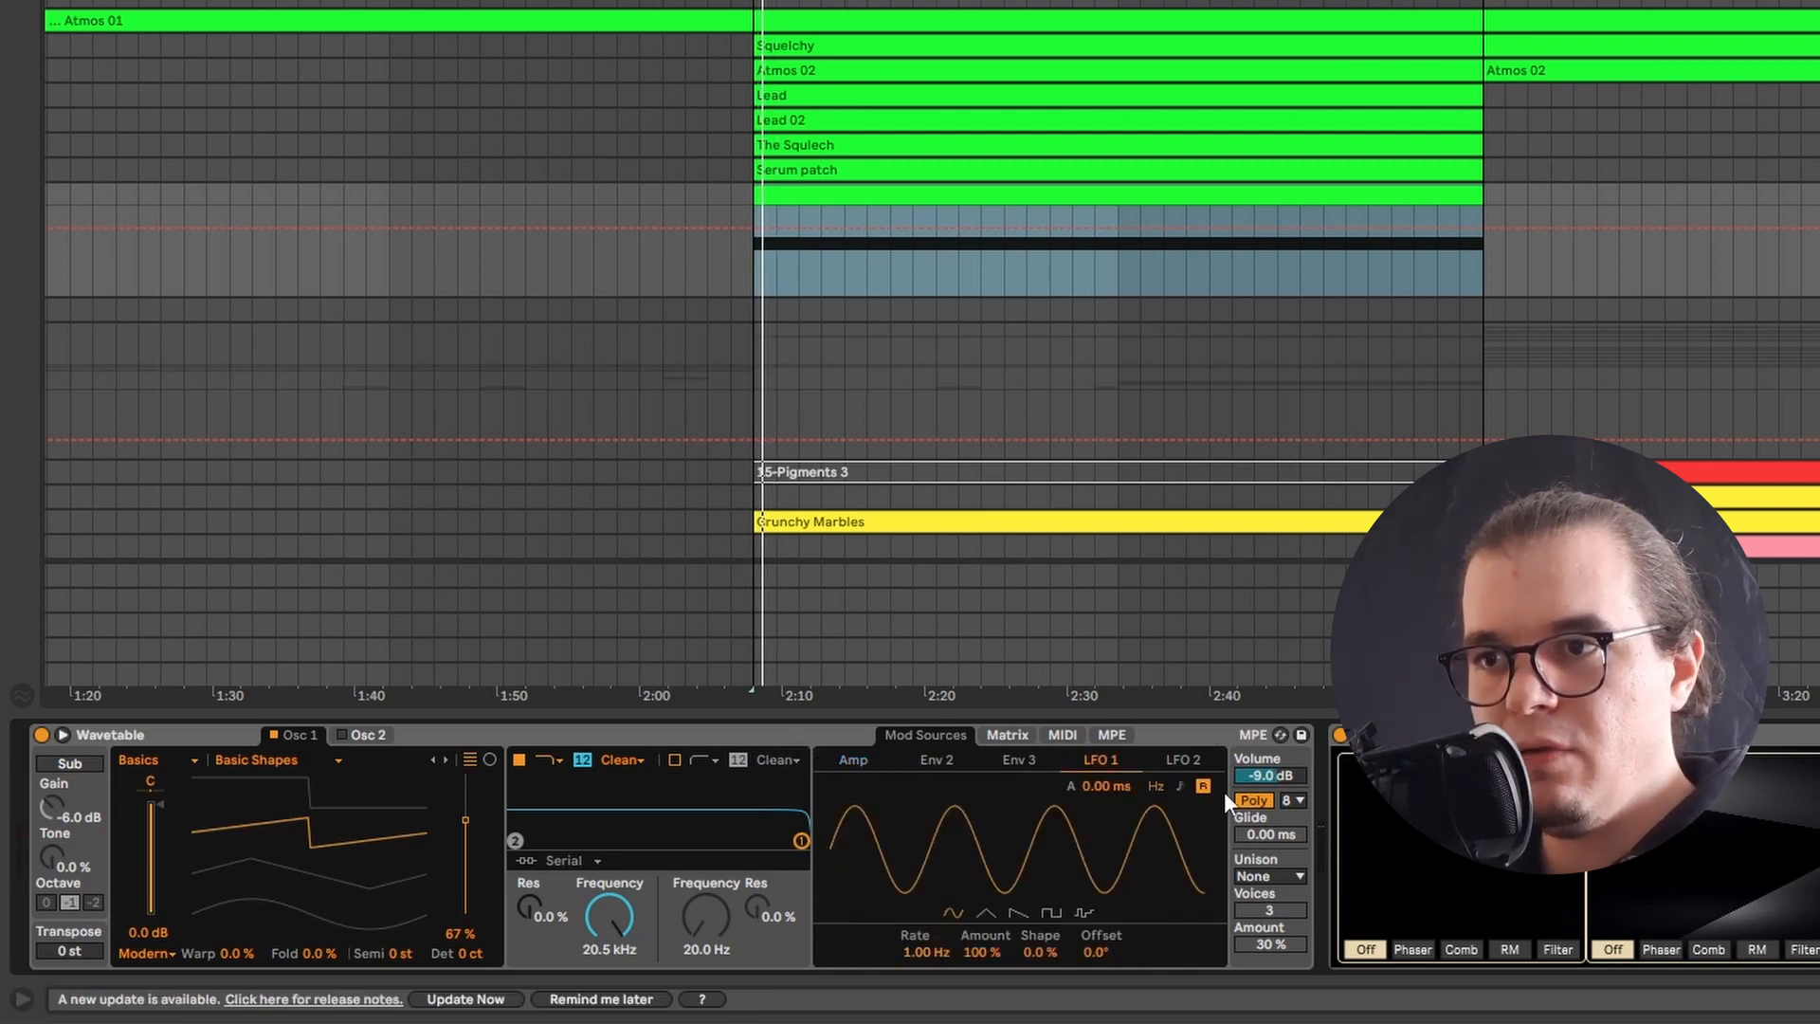
click(1084, 914)
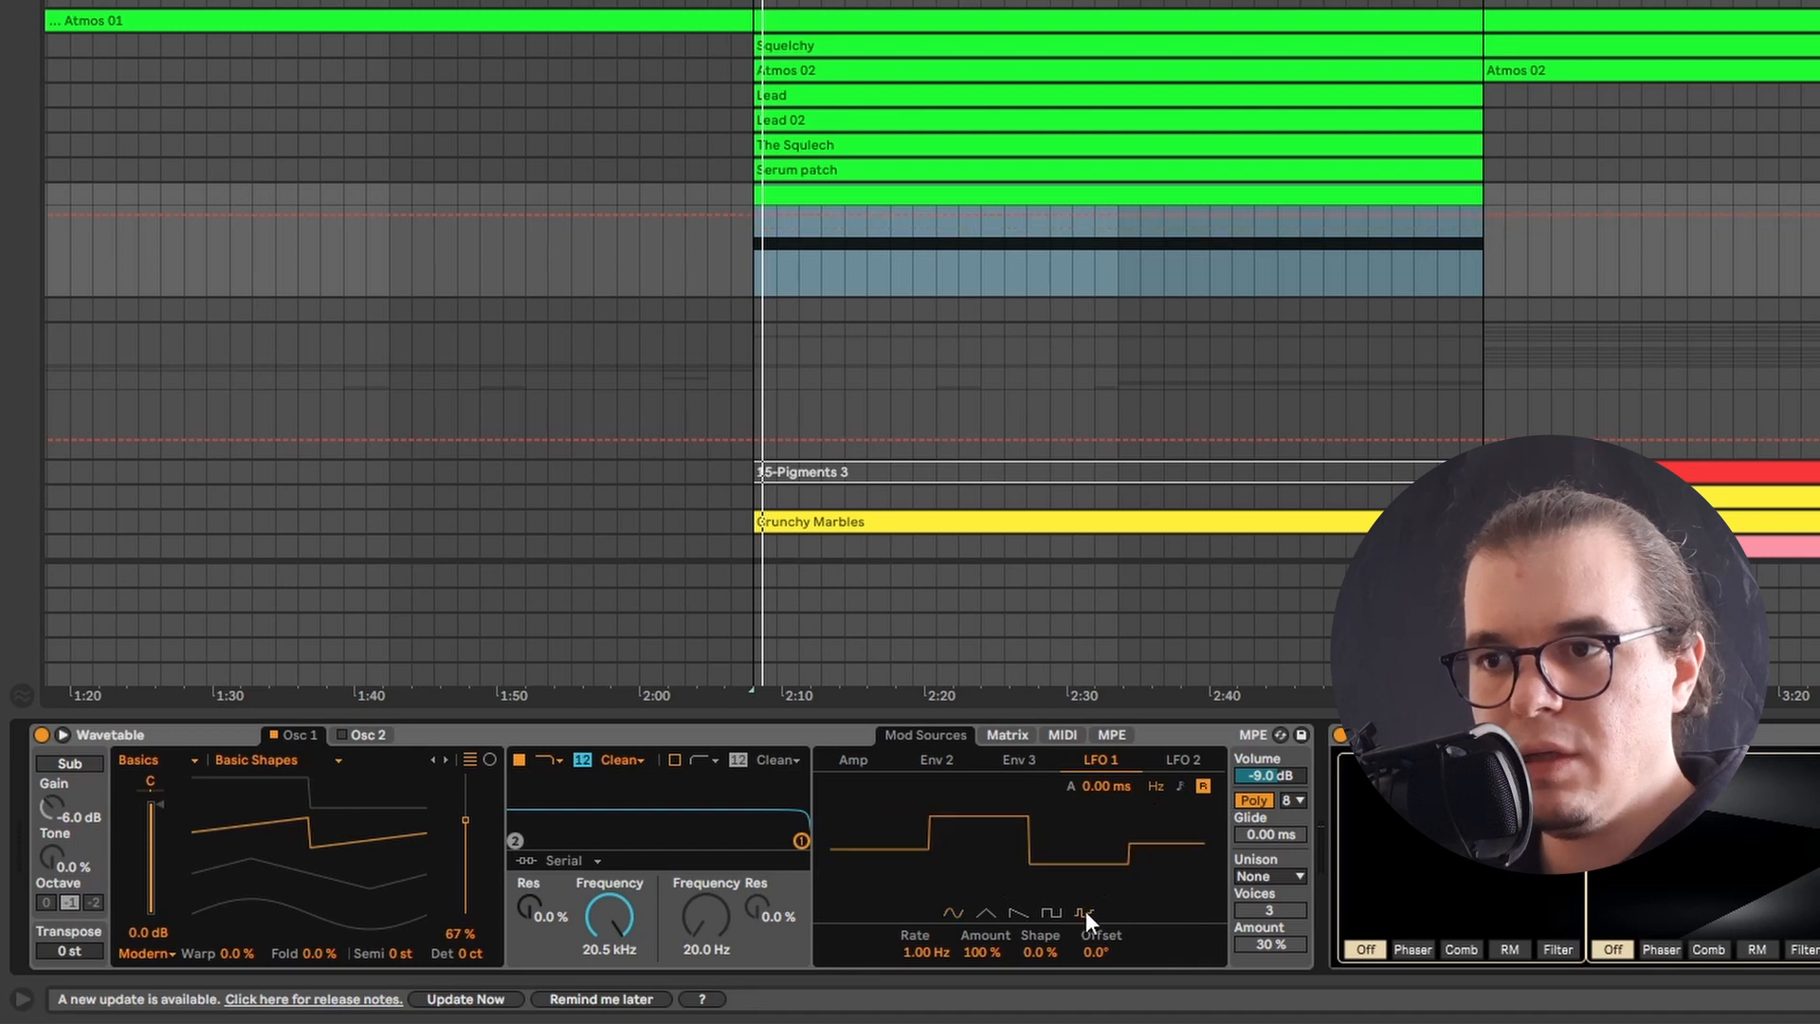
click(1179, 787)
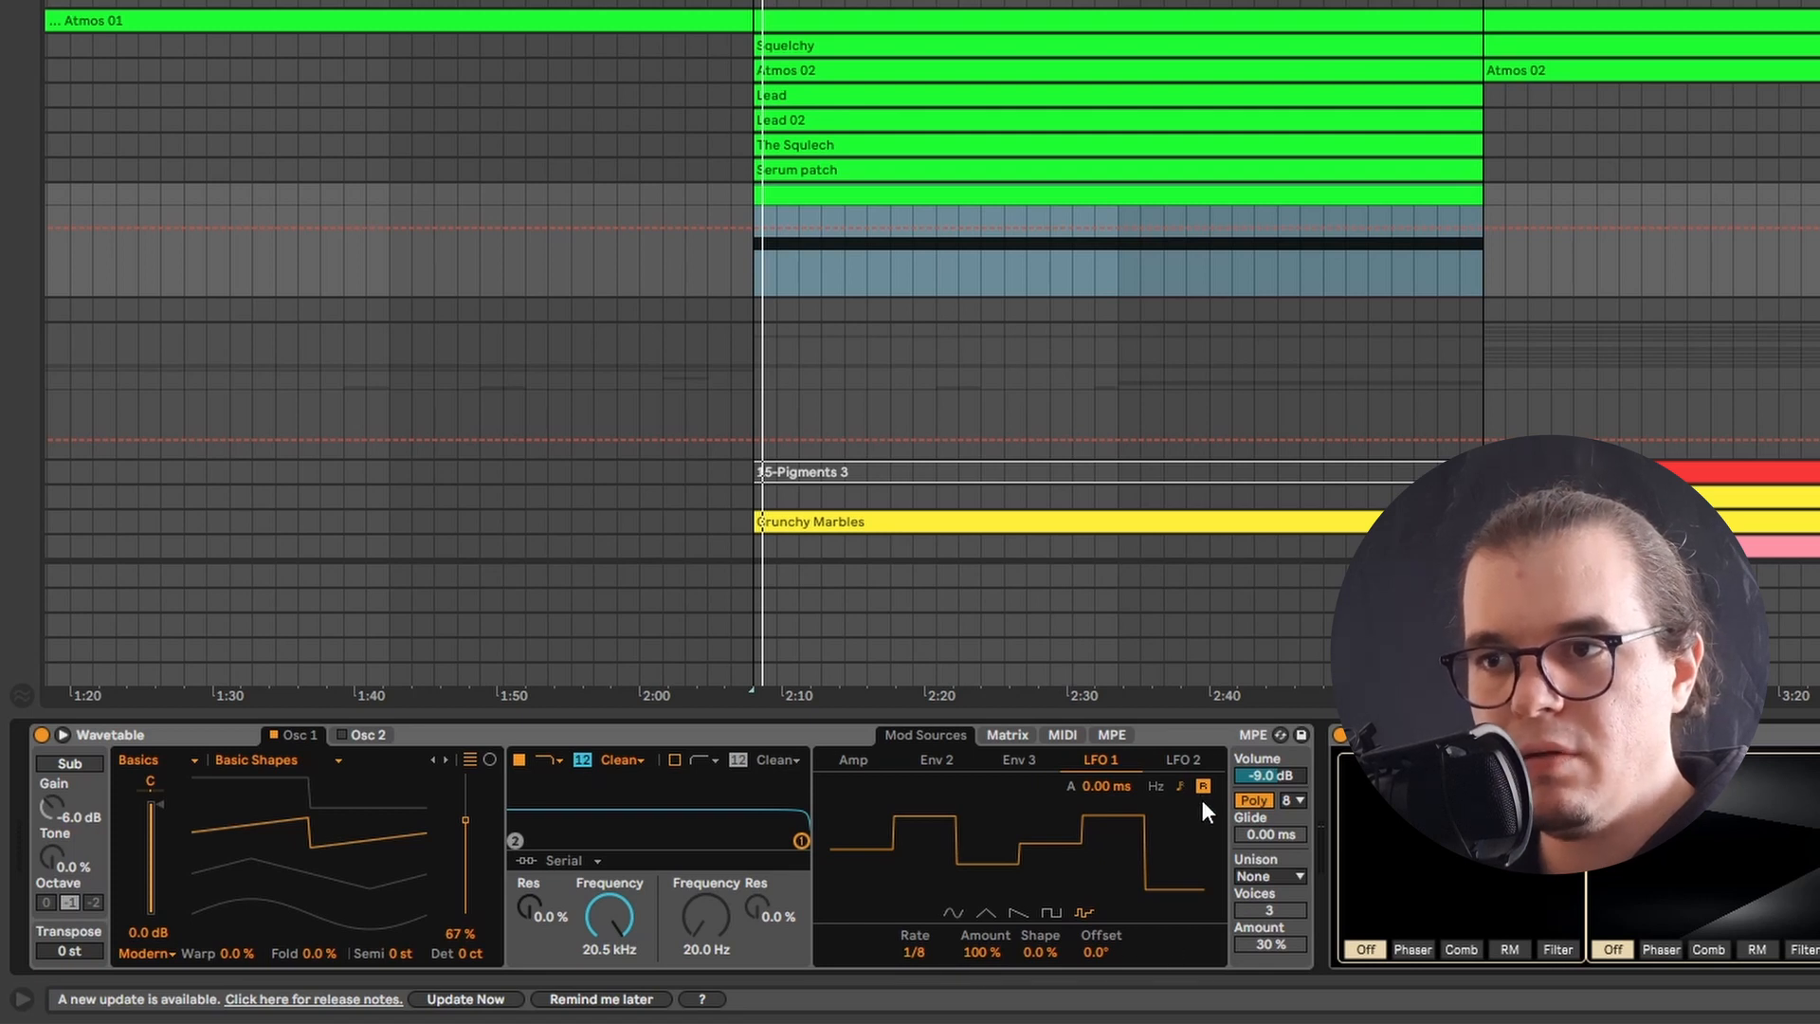
Sync Wavetable's LFO 2 to tempo at a 1/4 rate and give it the triangle shape
click(1187, 759)
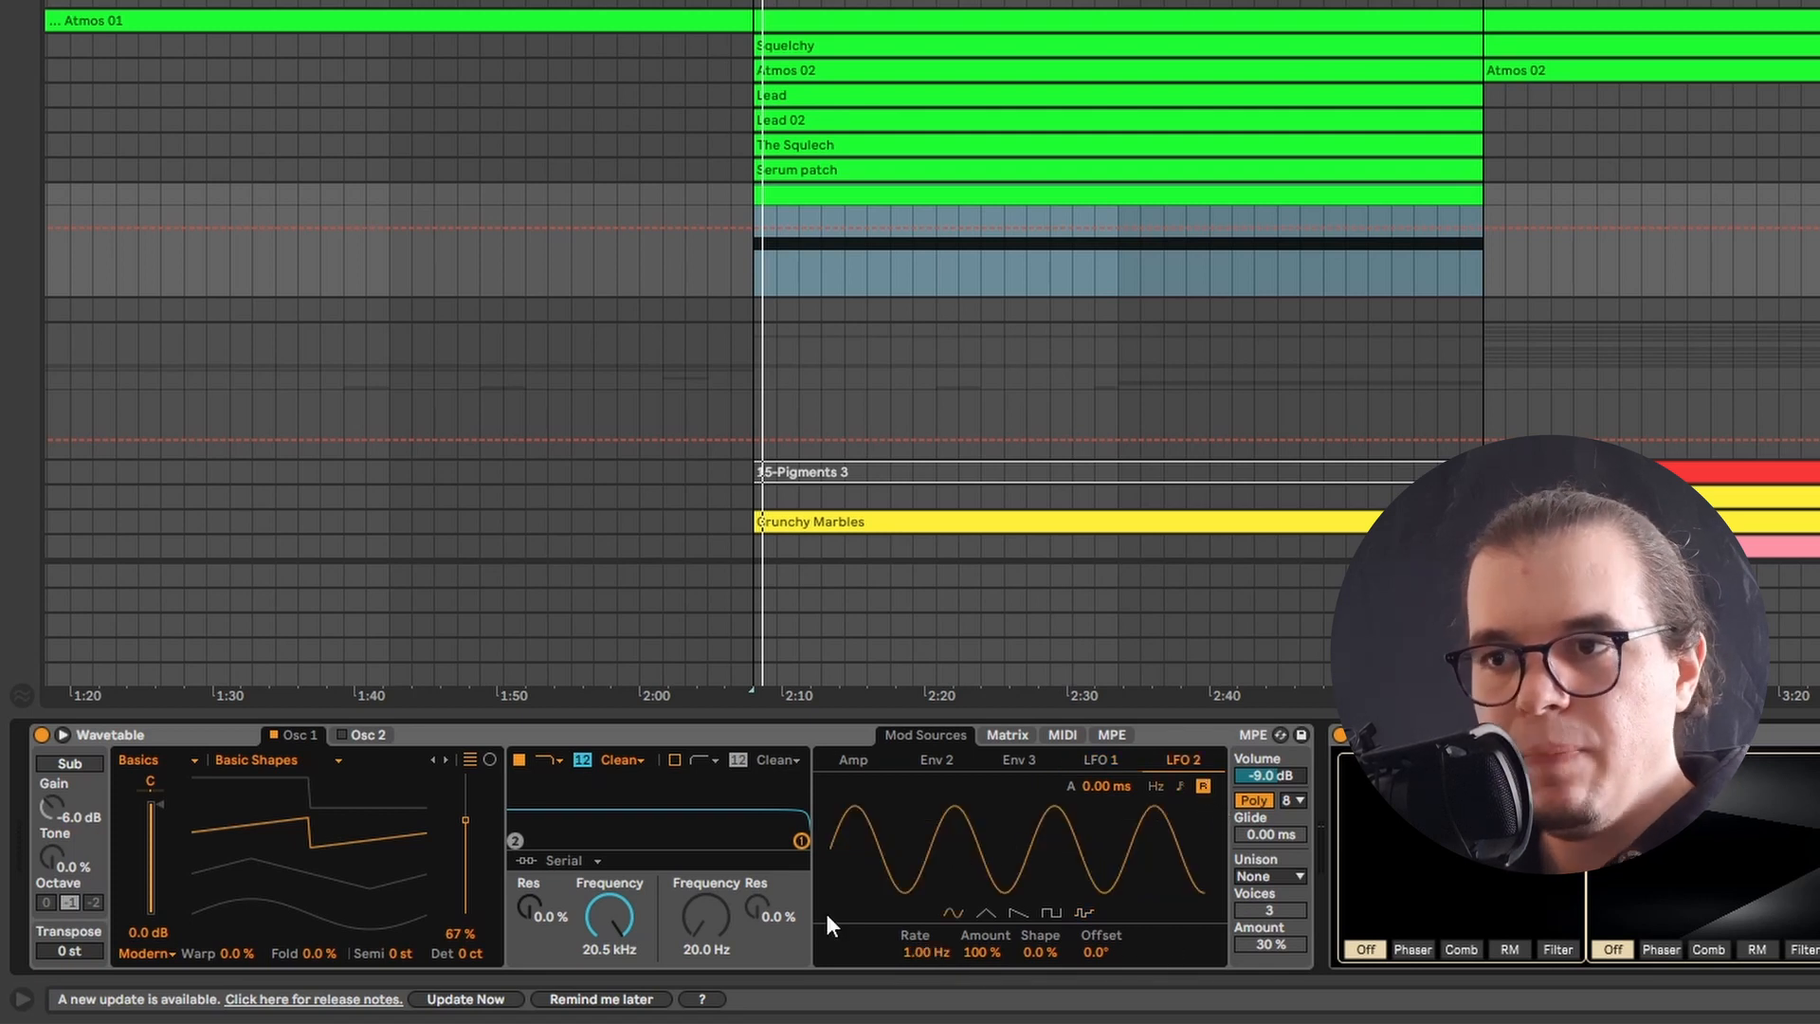
click(1181, 787)
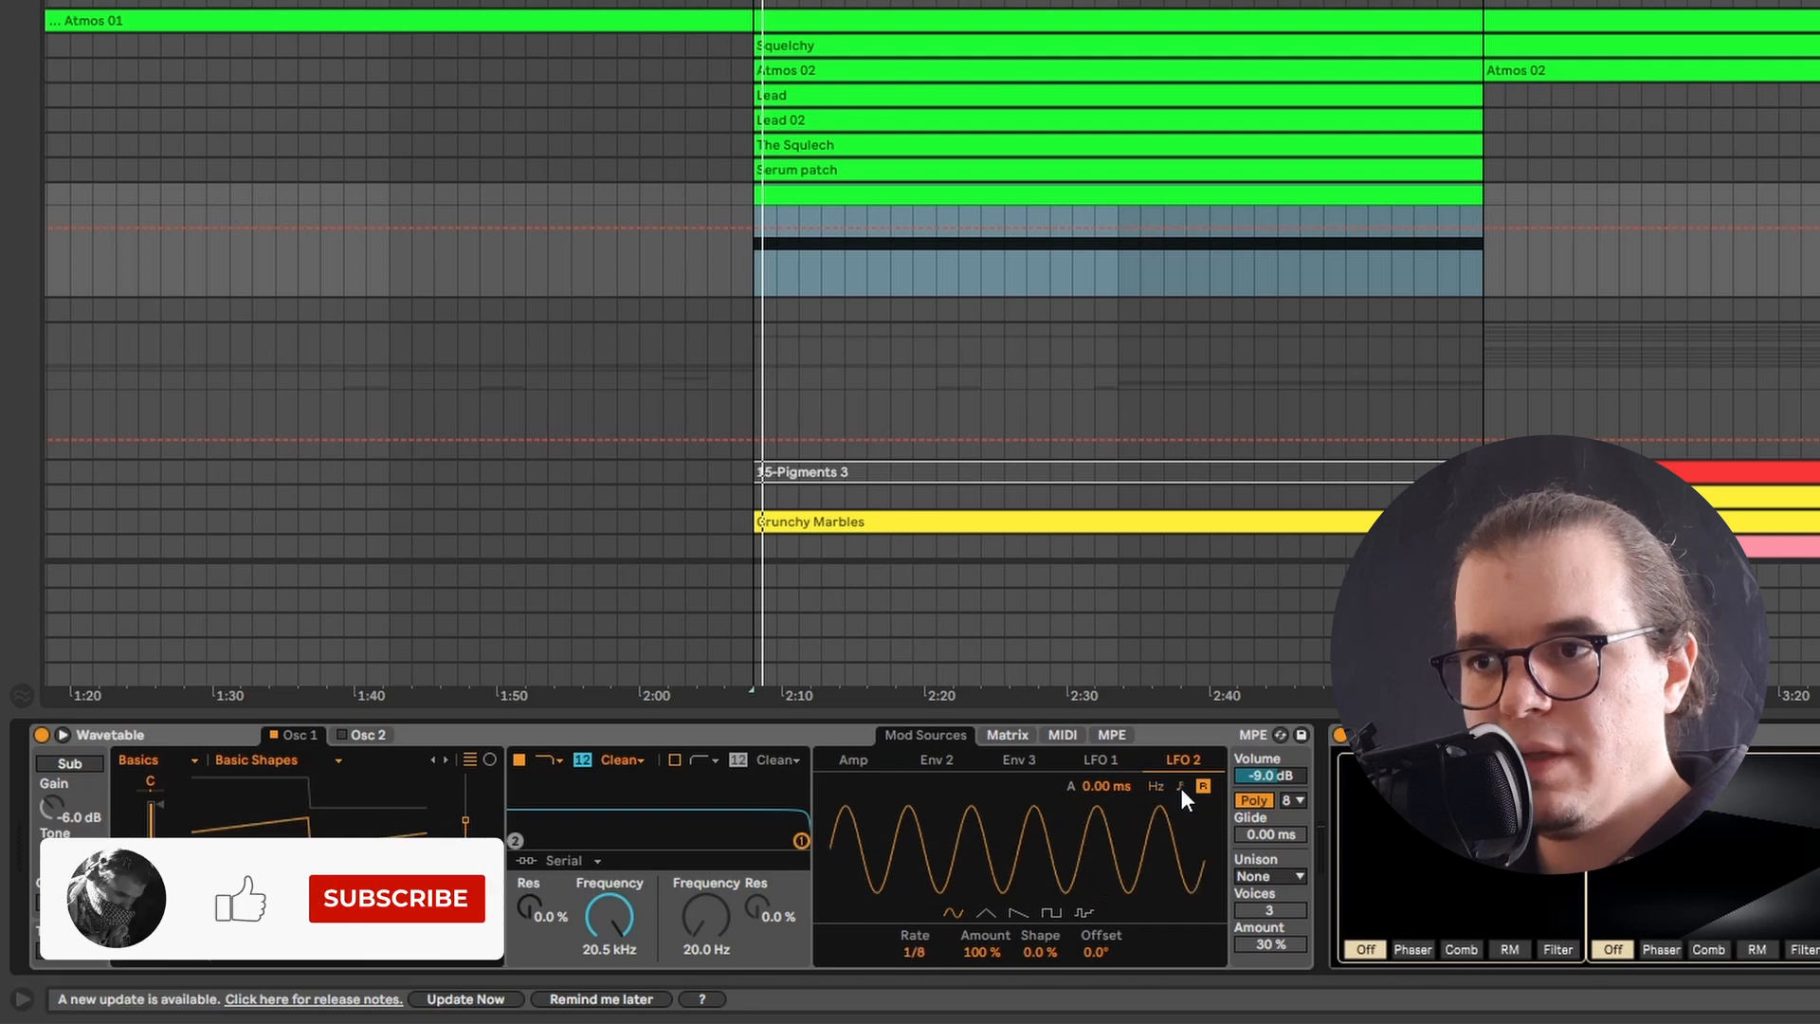
drag(930, 942, 931, 961)
click(990, 915)
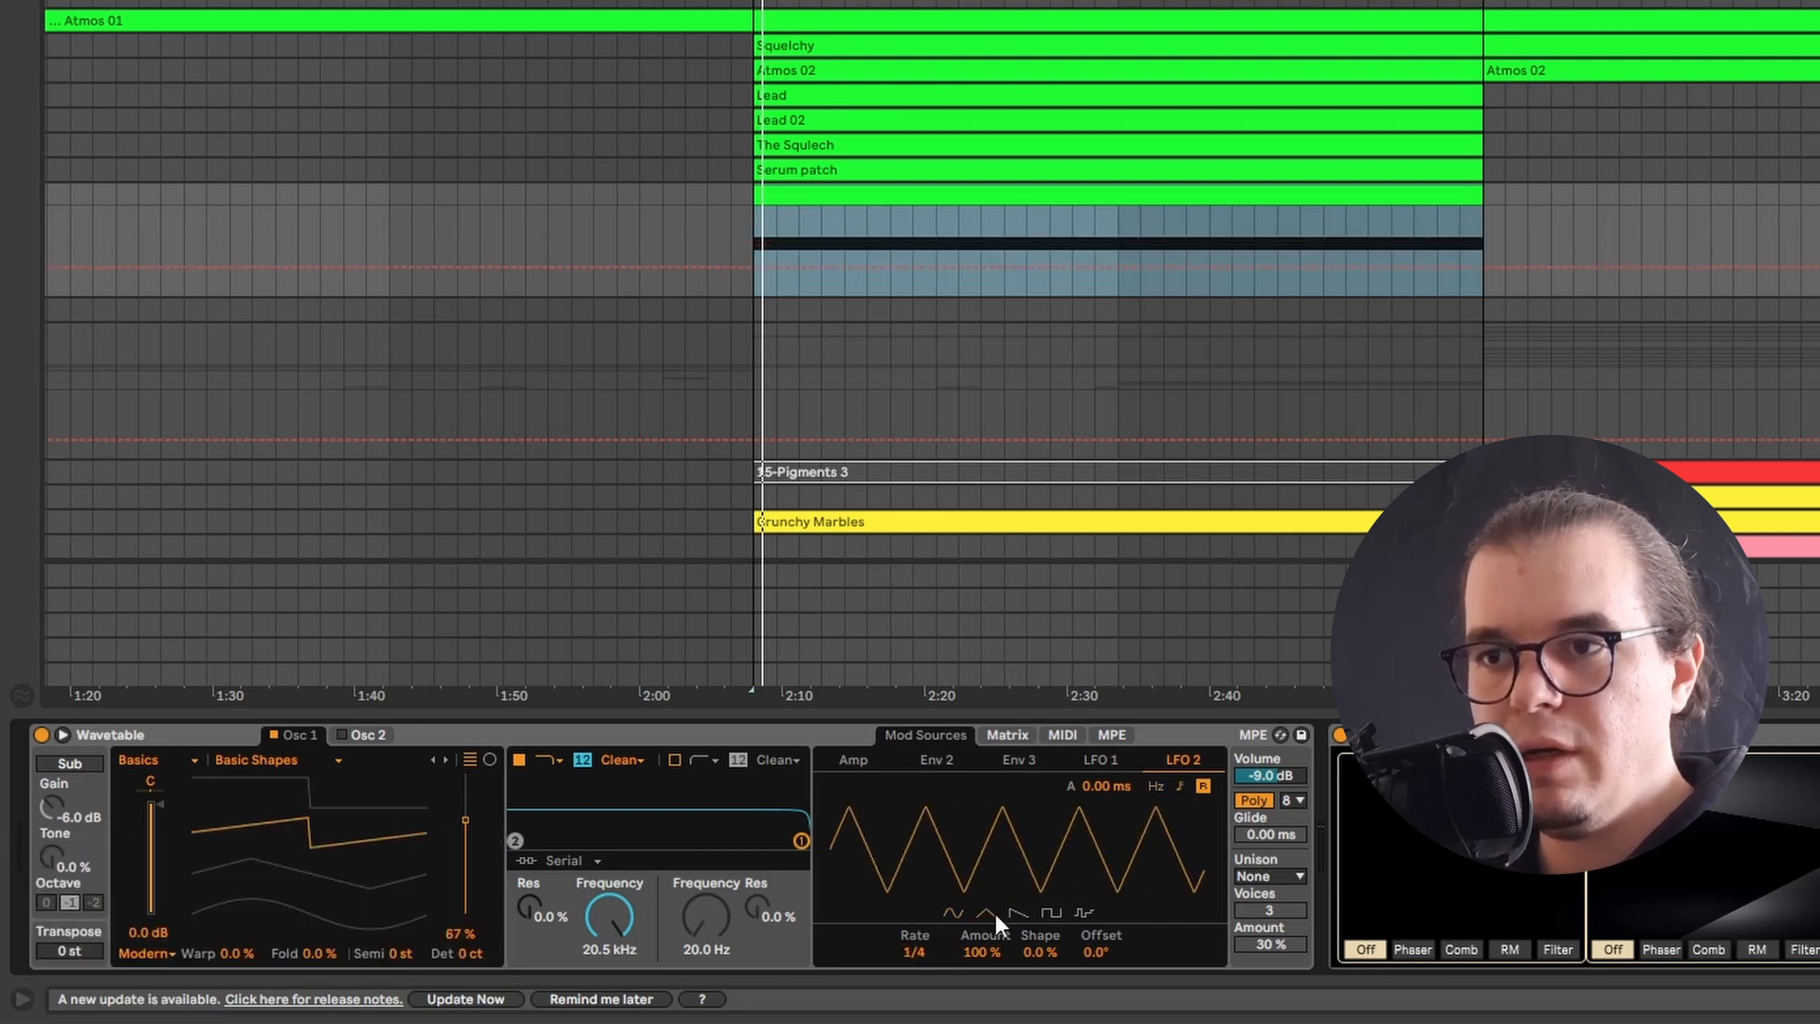
In Wavetable's modulation matrix, route LFO 1 to pitch at 42.8 and LFO 2 to pitch at 2.2, checking the sound in playback
click(1016, 736)
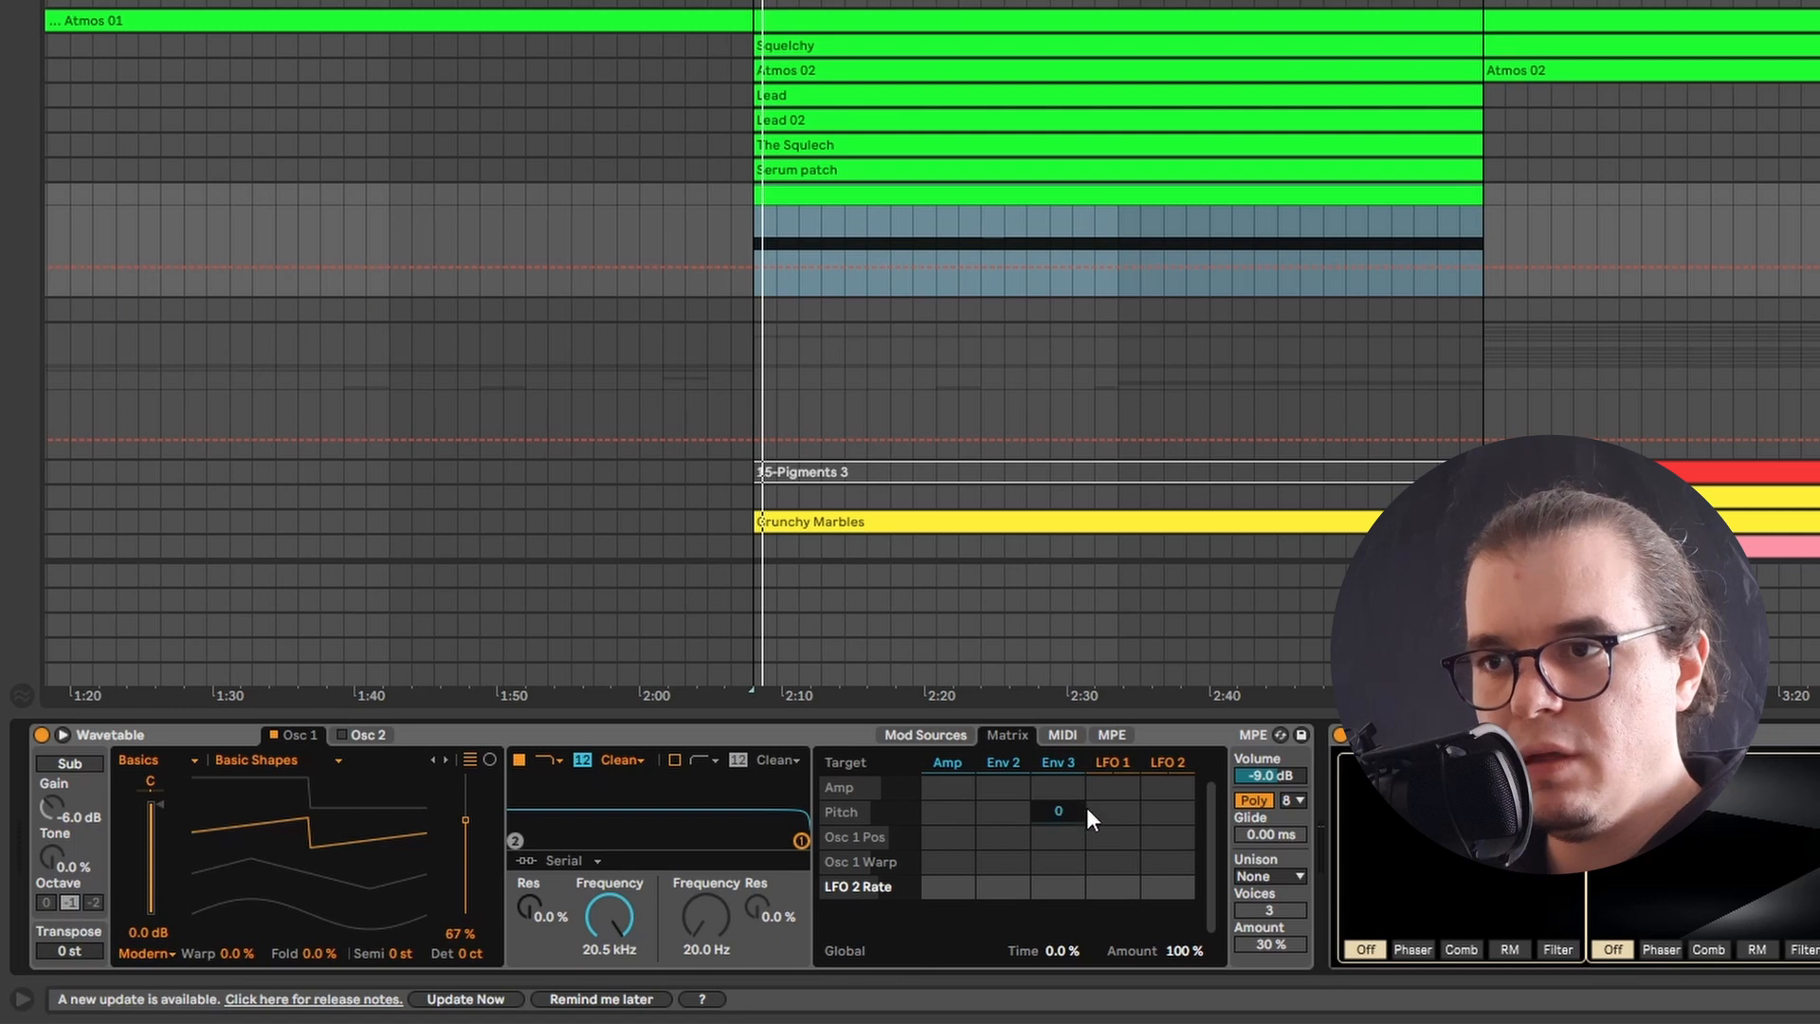
mouse_move(1090, 811)
mouse_down()
mouse_move(1113, 789)
mouse_move(1121, 814)
mouse_up()
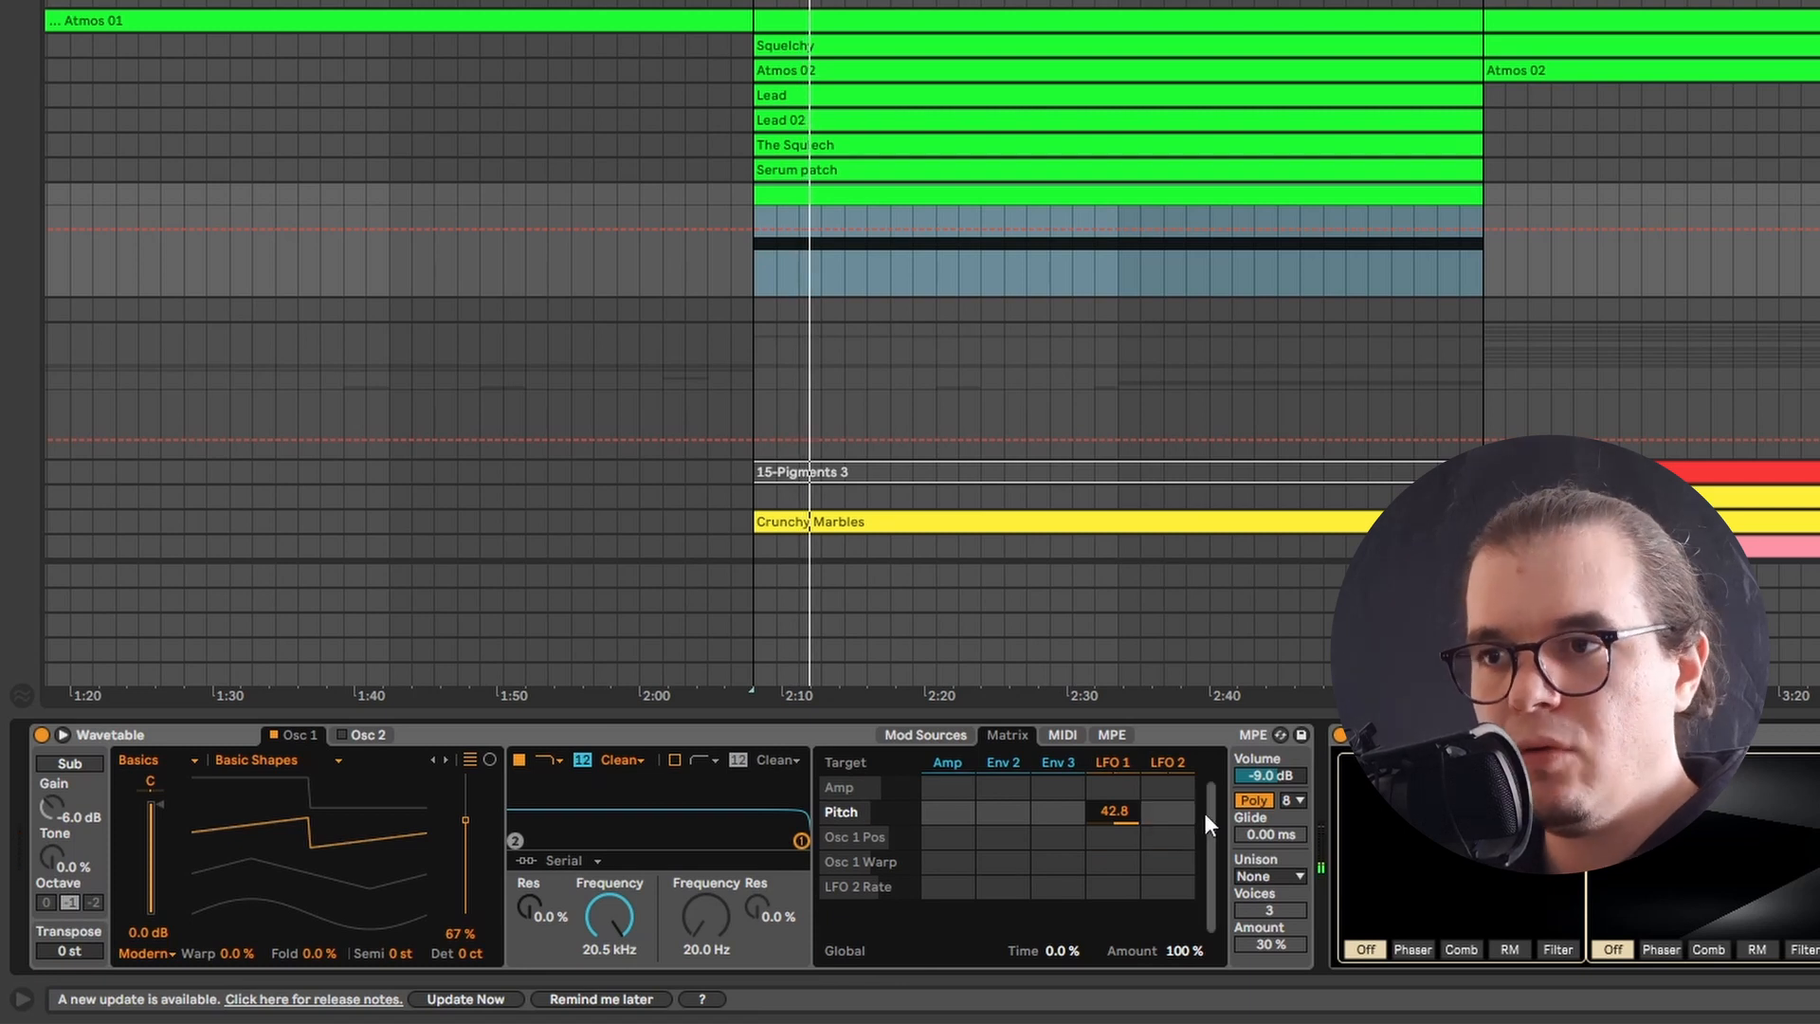
drag(1170, 817, 1170, 806)
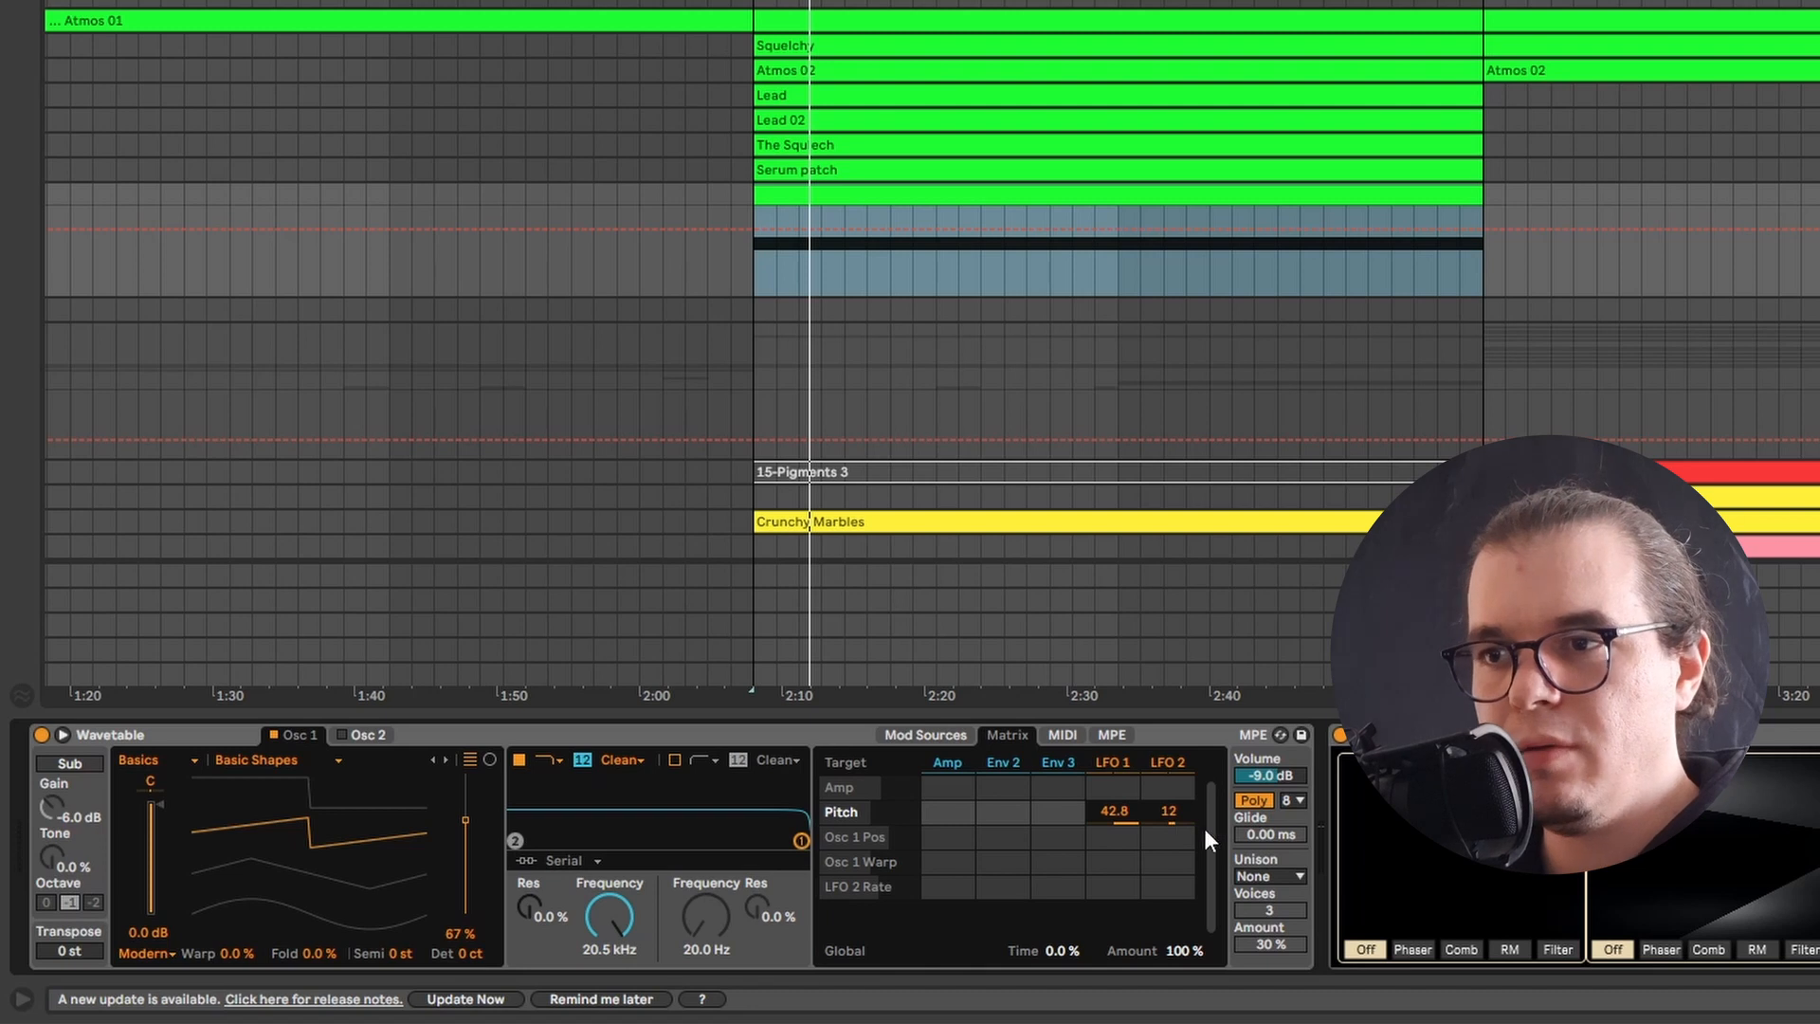
key(space)
drag(1174, 815, 1174, 830)
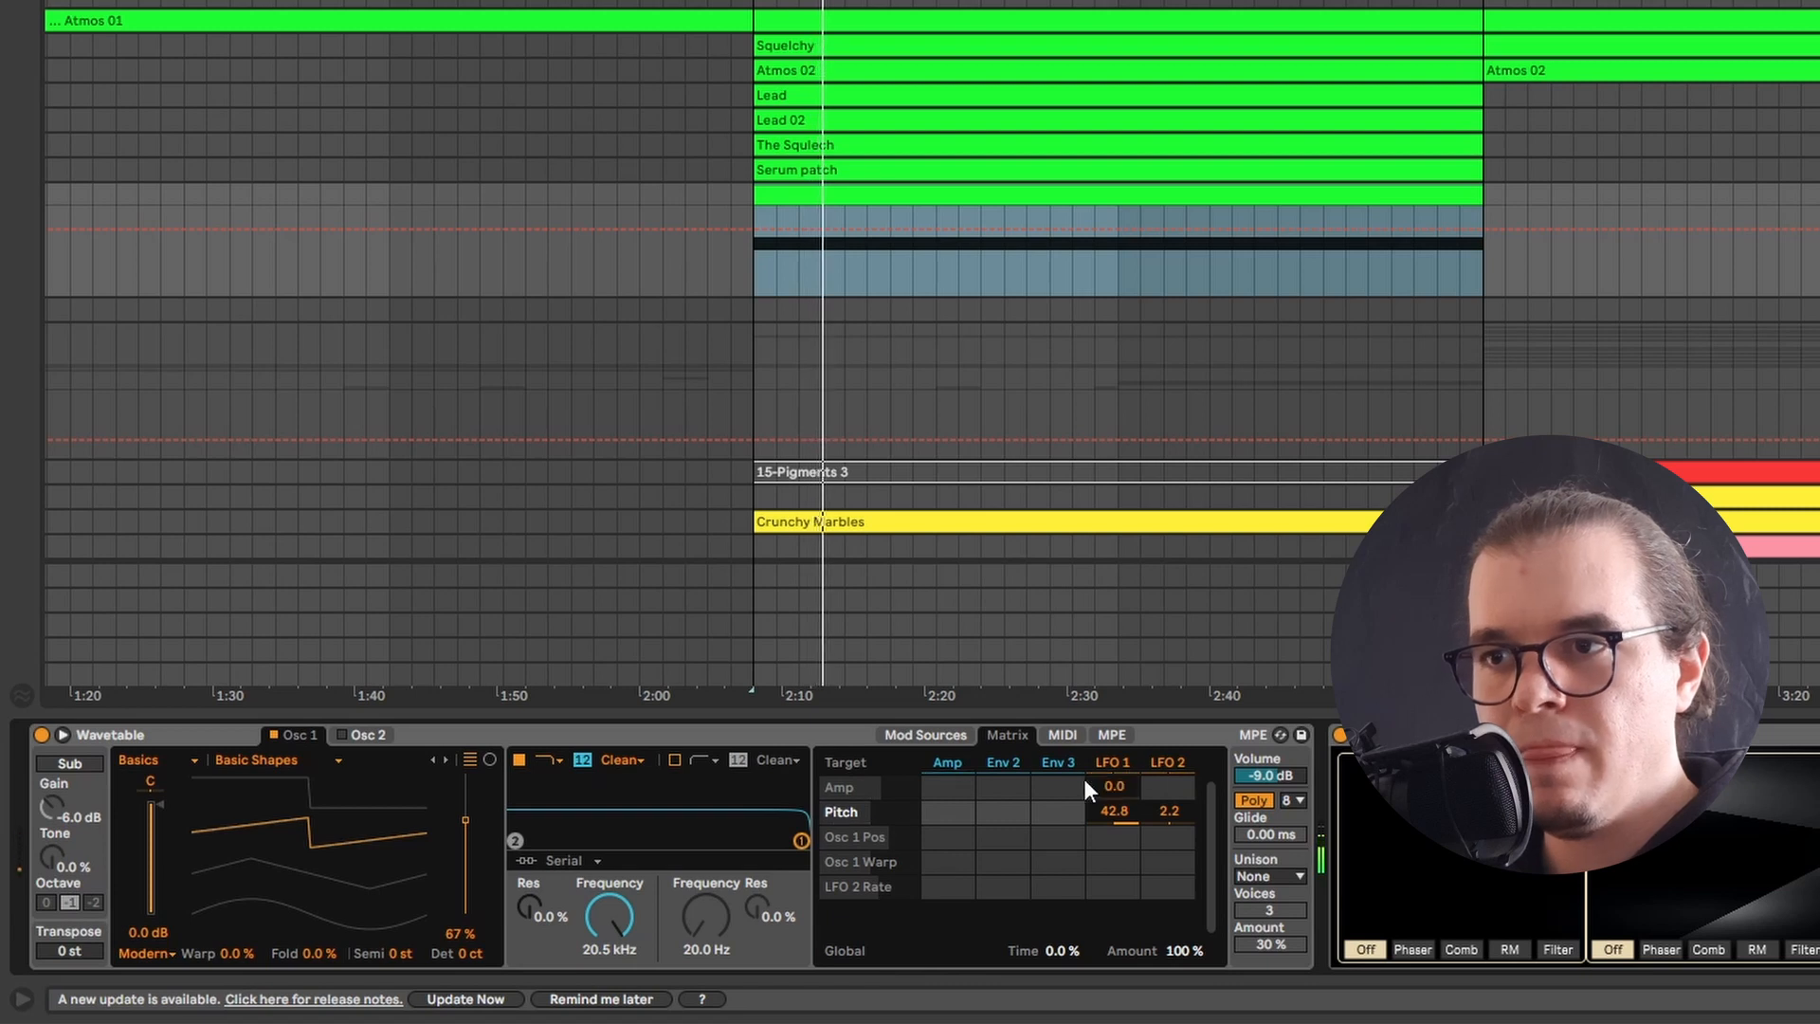
Slow LFO 2 of the Wavetable synth to a synced rate of 1
click(935, 735)
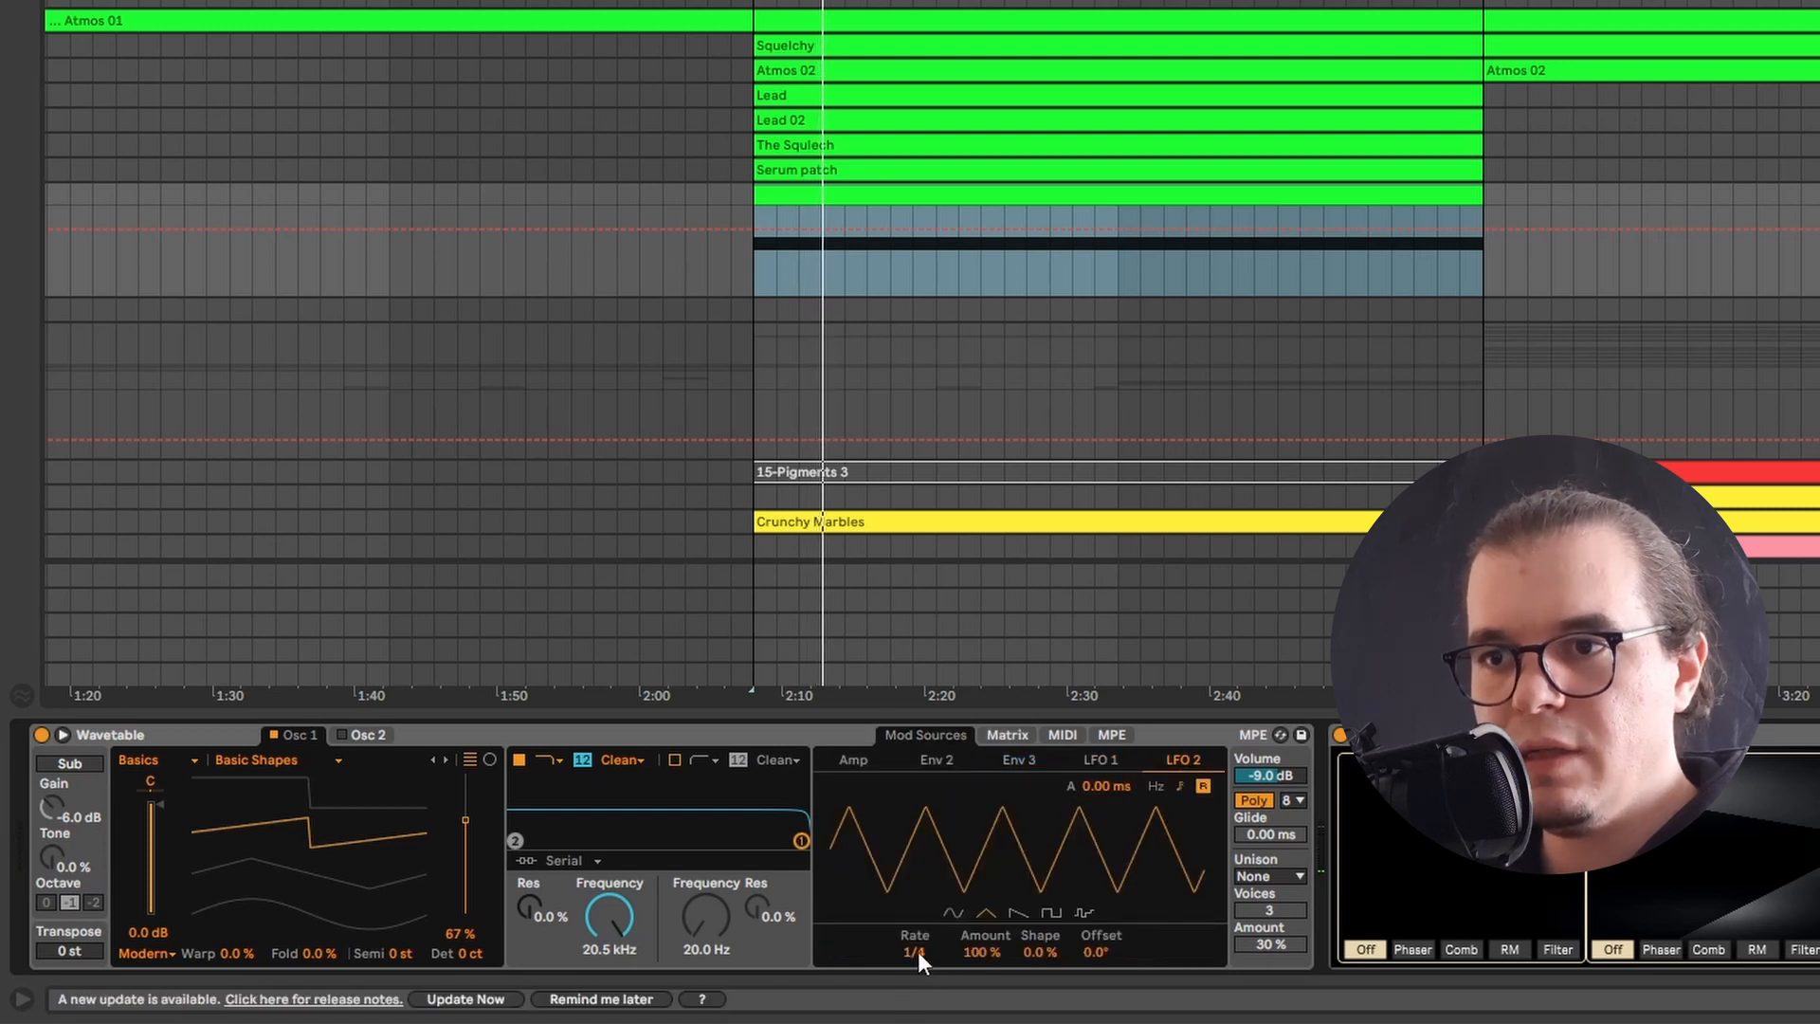
drag(917, 951, 917, 963)
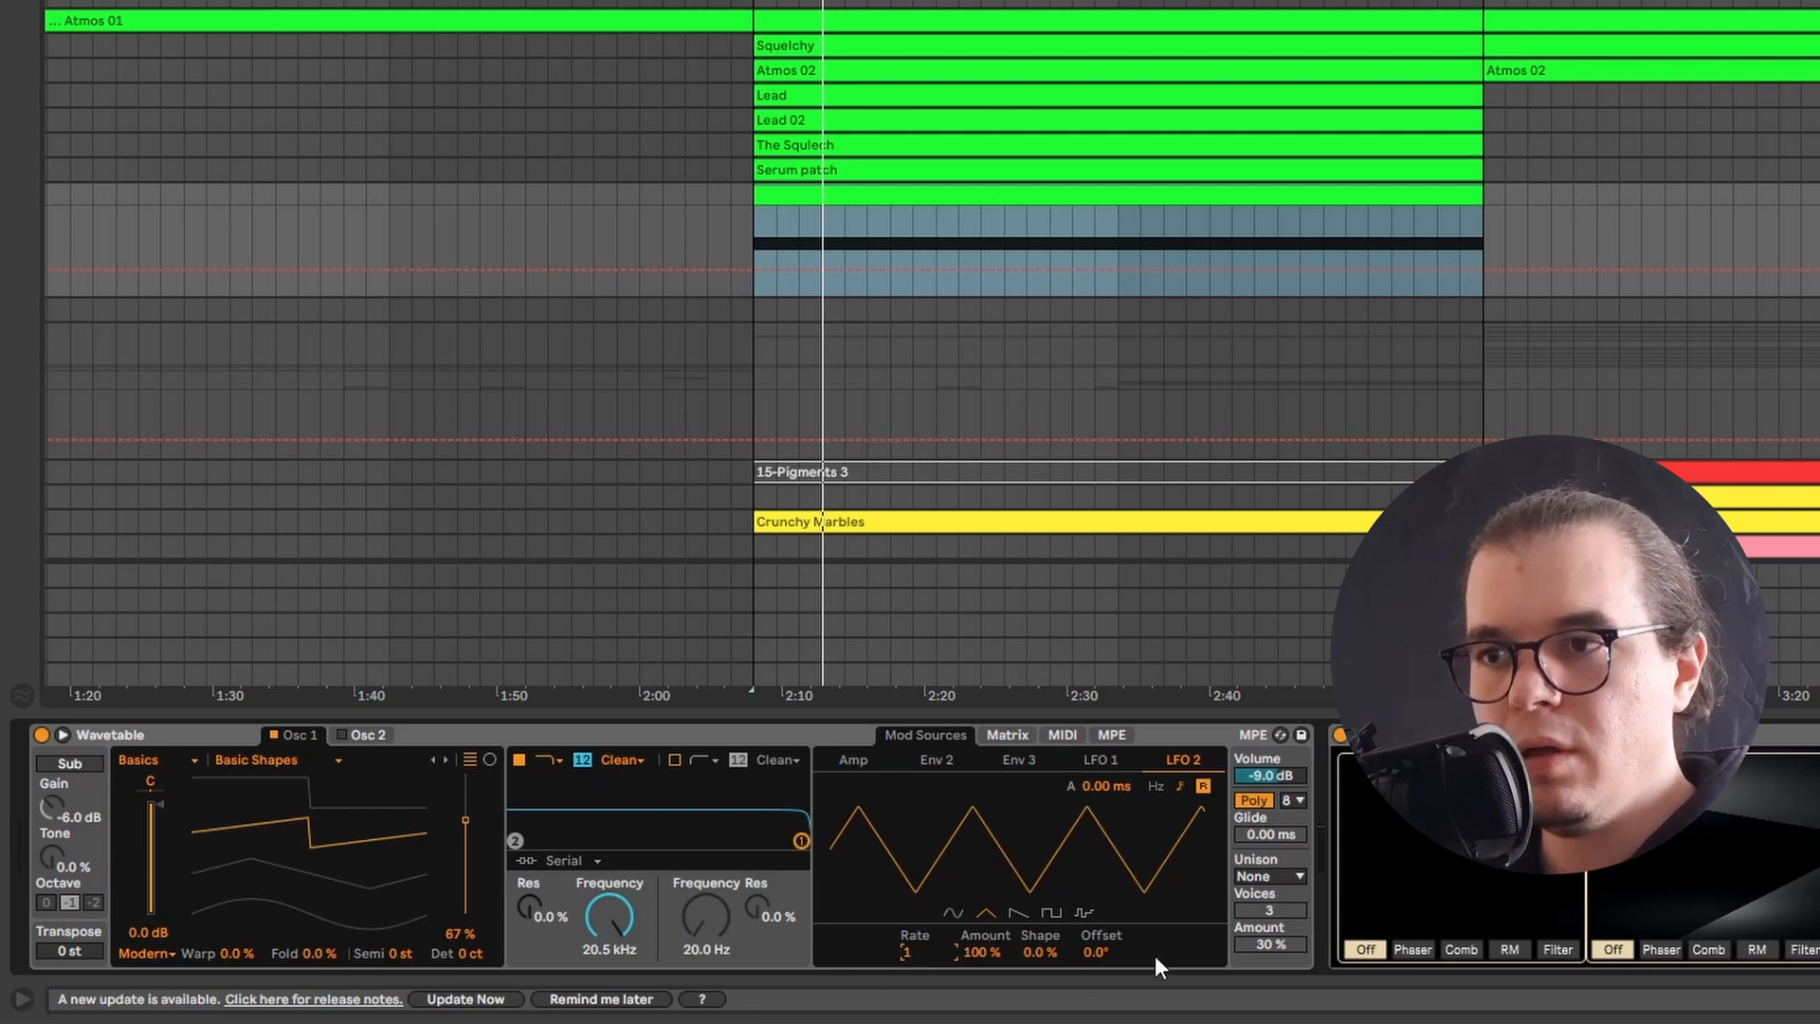
Raise LFO 2's modulation of Wavetable's pitch to 4.5 in the matrix while the sound plays
key(space)
click(1007, 735)
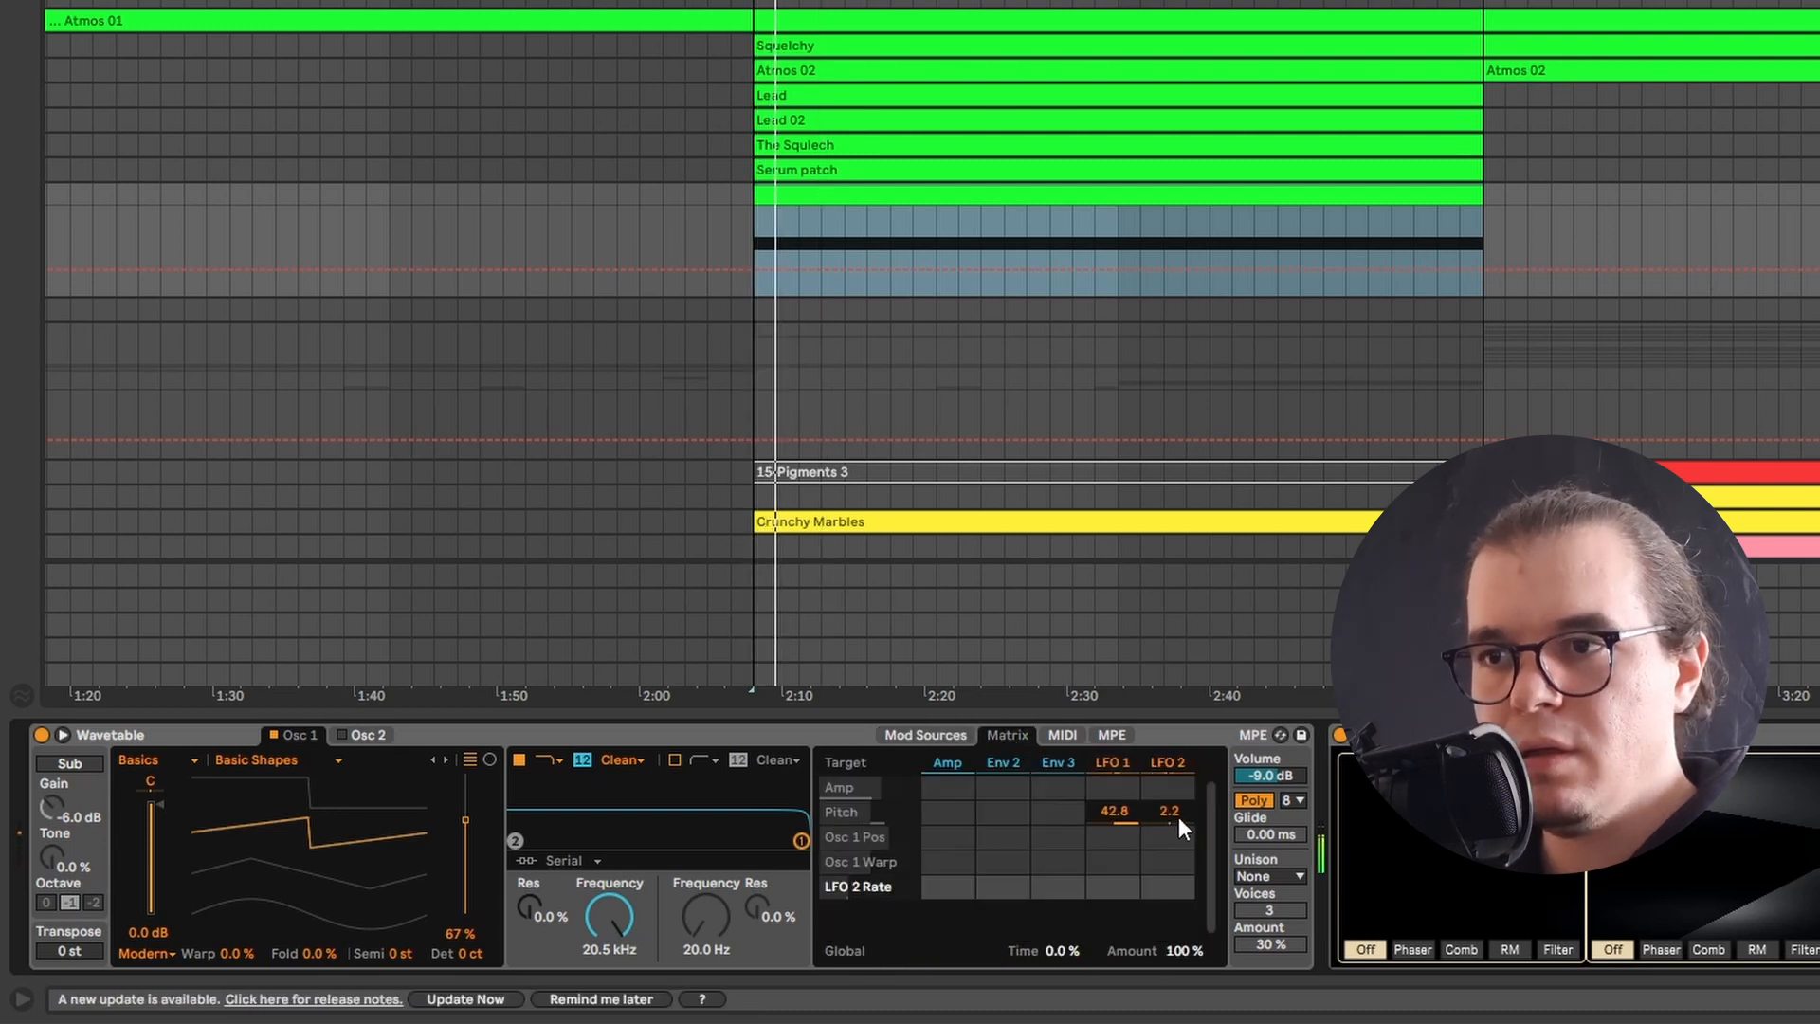
drag(1168, 811, 1168, 809)
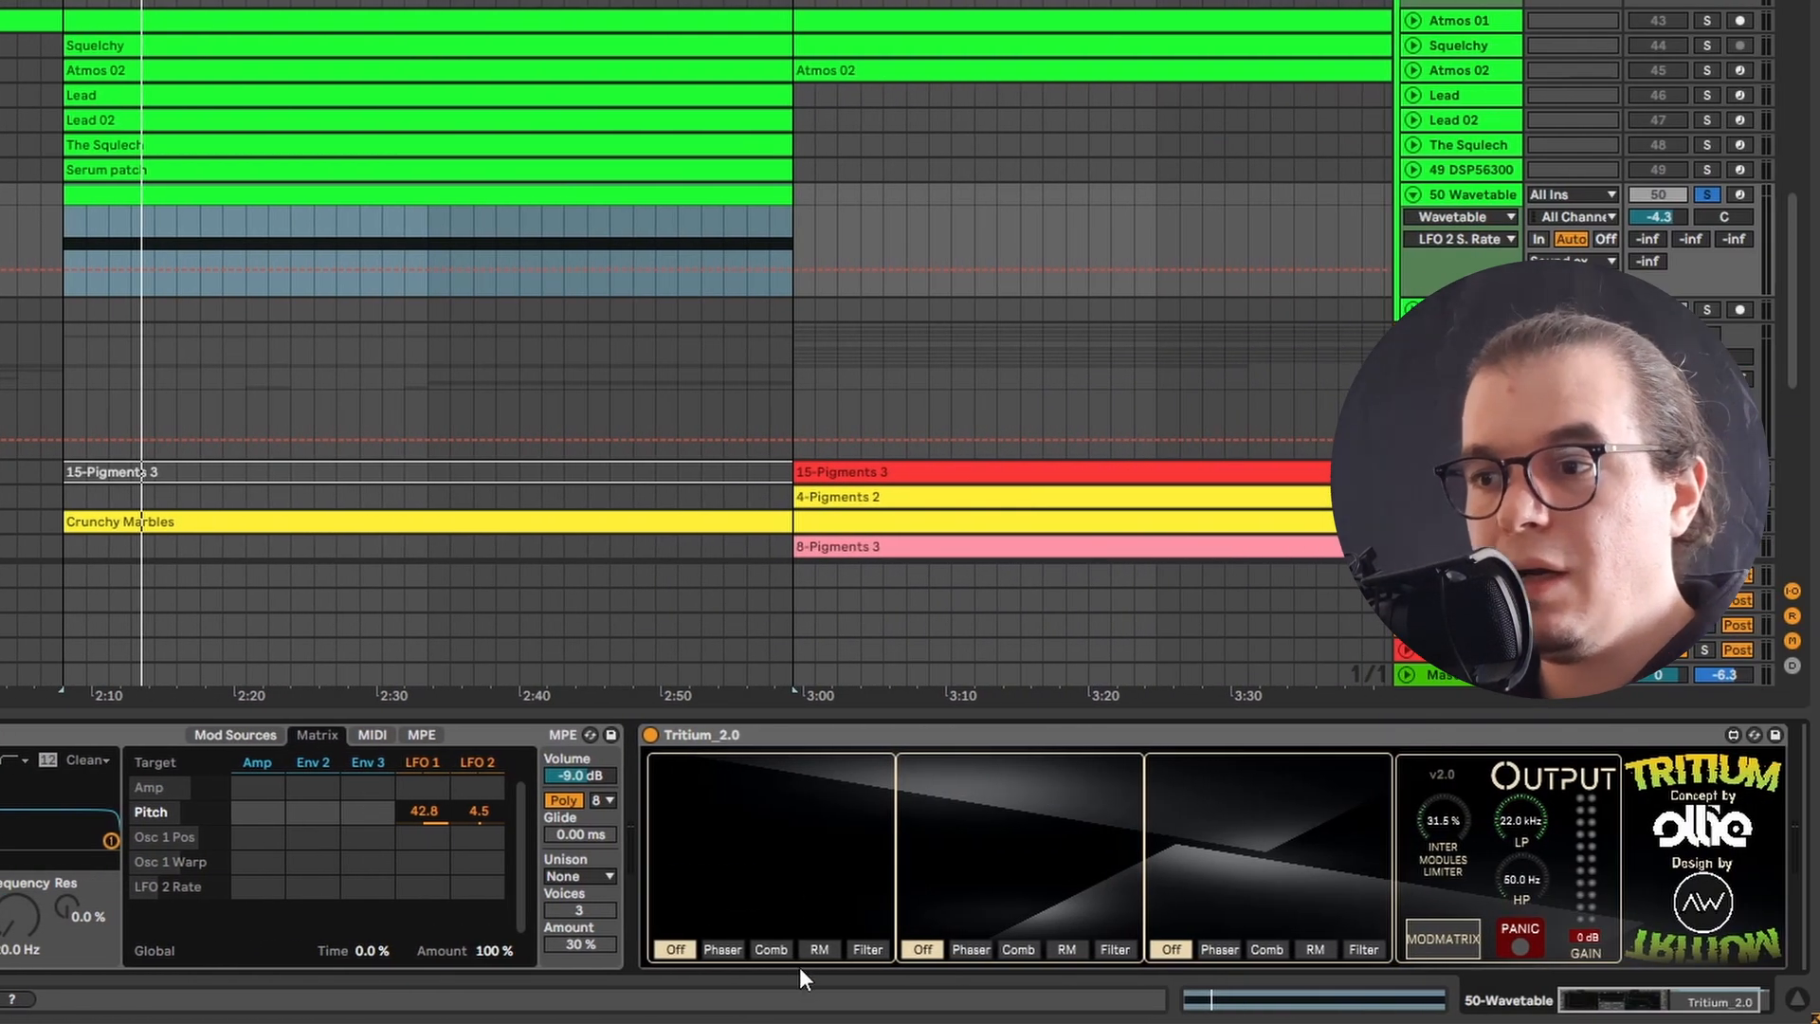
Load the Phaser into Tritium's first module slot, lower its feedback to 62%, and audition it in playback
click(713, 947)
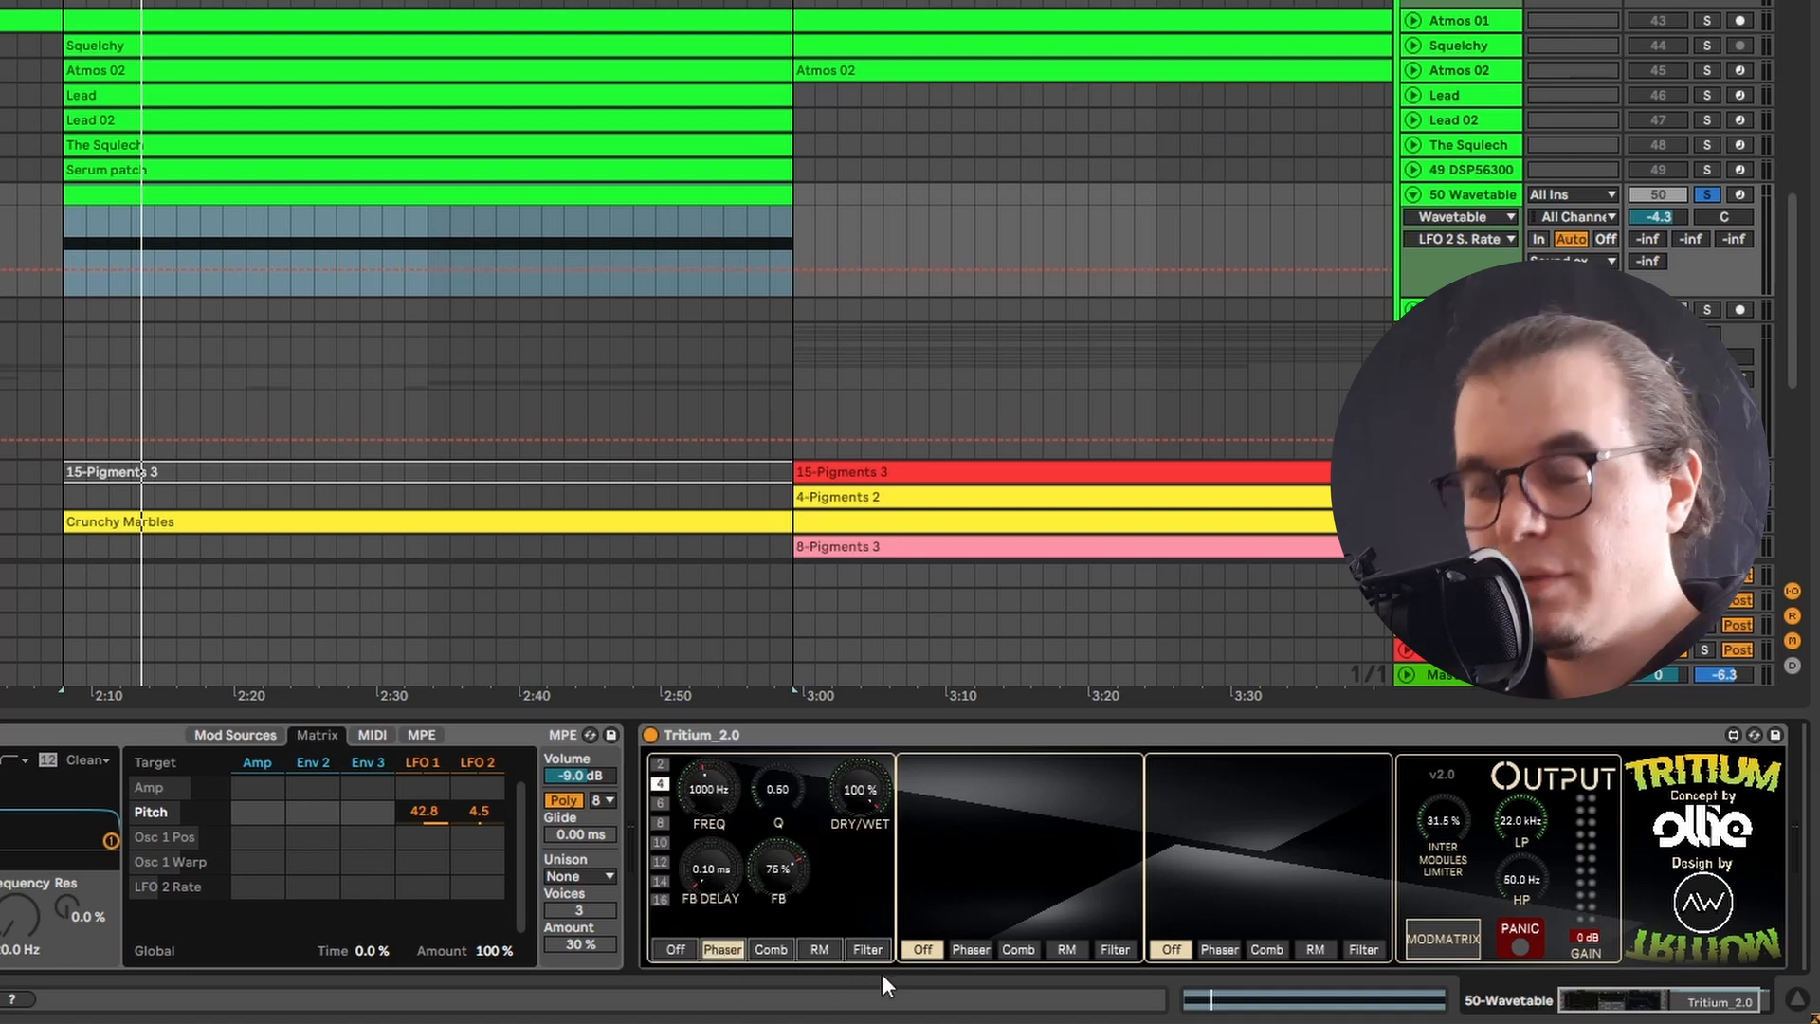
drag(789, 861, 789, 876)
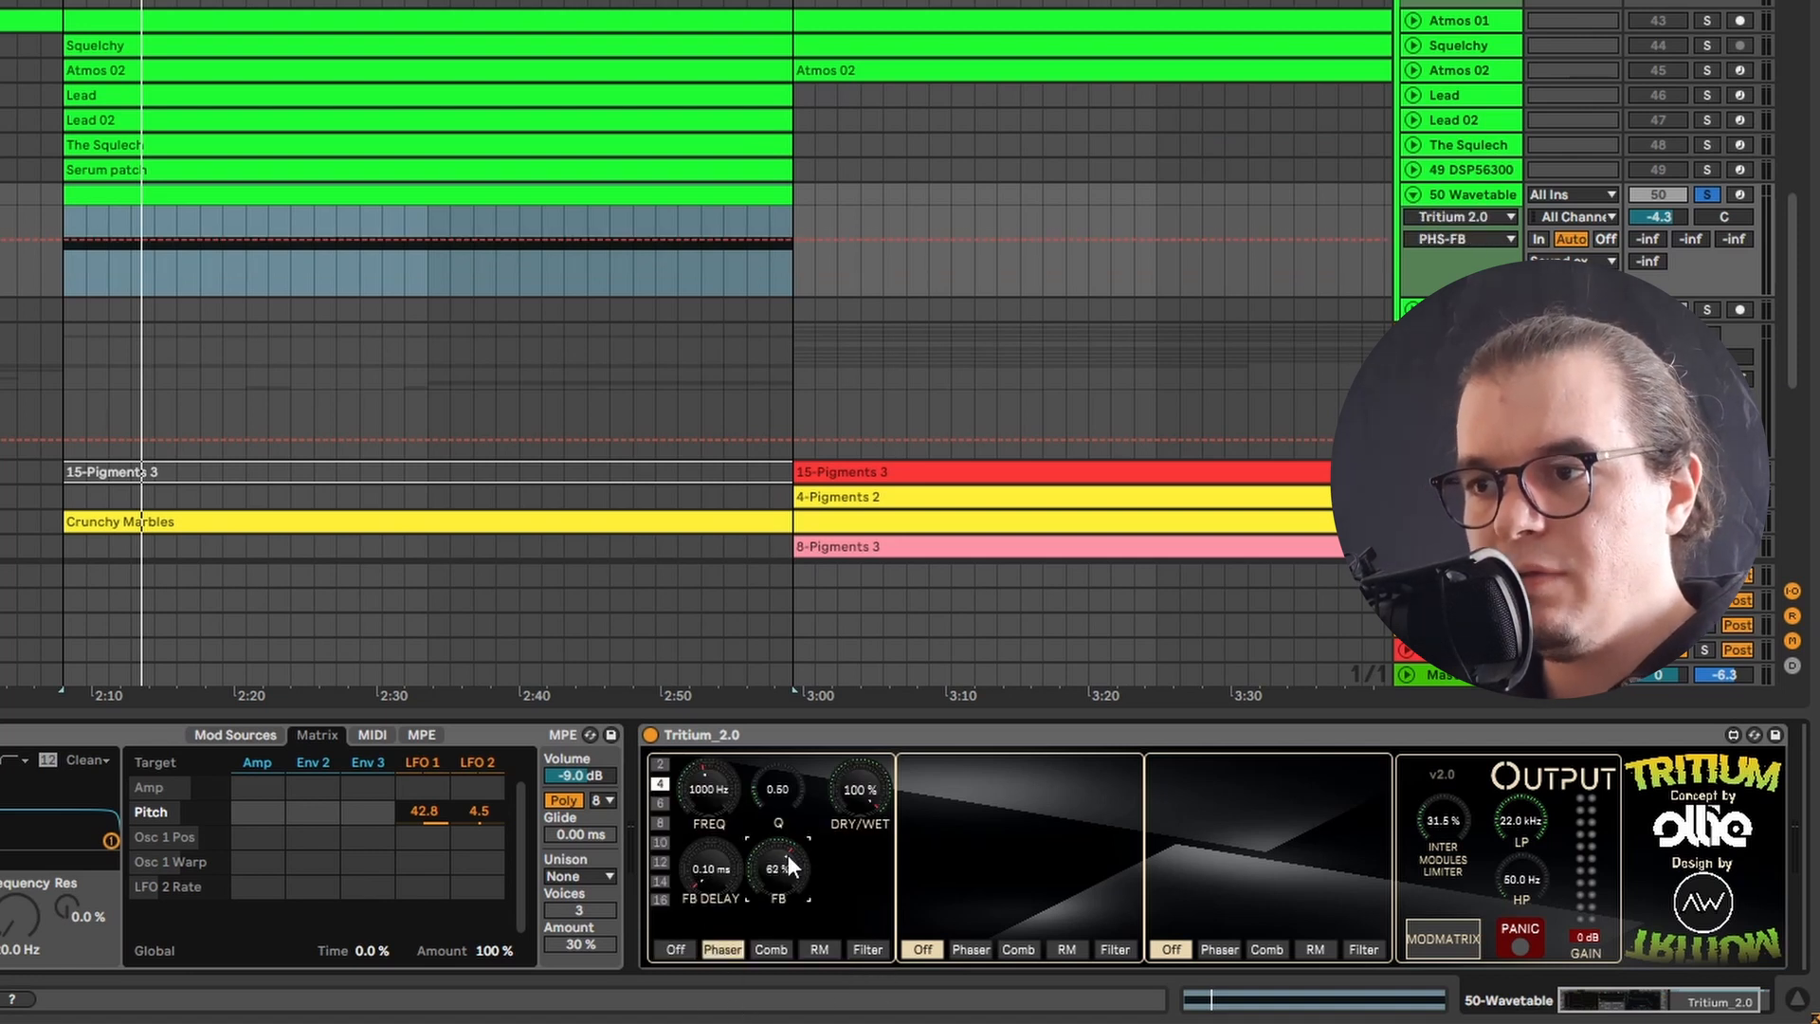
key(space)
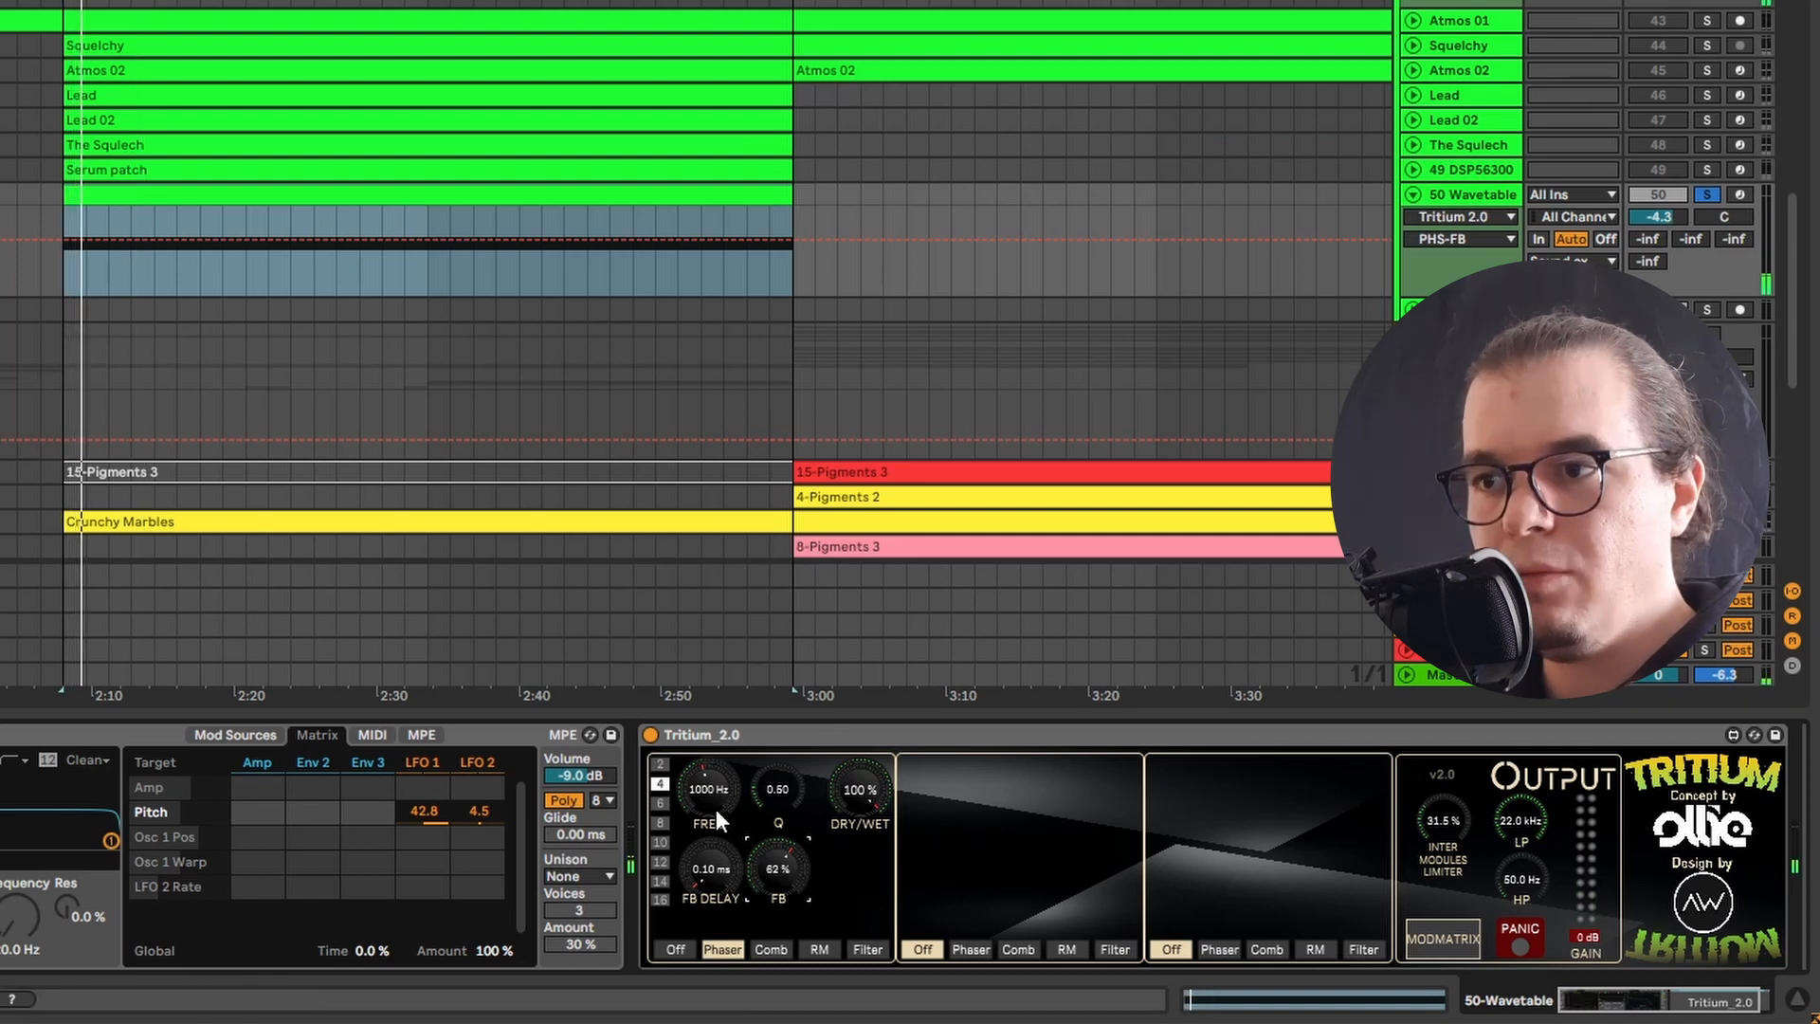
In Tritium's modulation matrix, route LFO 1 at rate 8 to Phaser Frequency, upward-only at 43%, with the phaser's base frequency at 333 Hz
click(1410, 925)
drag(554, 207, 533, 102)
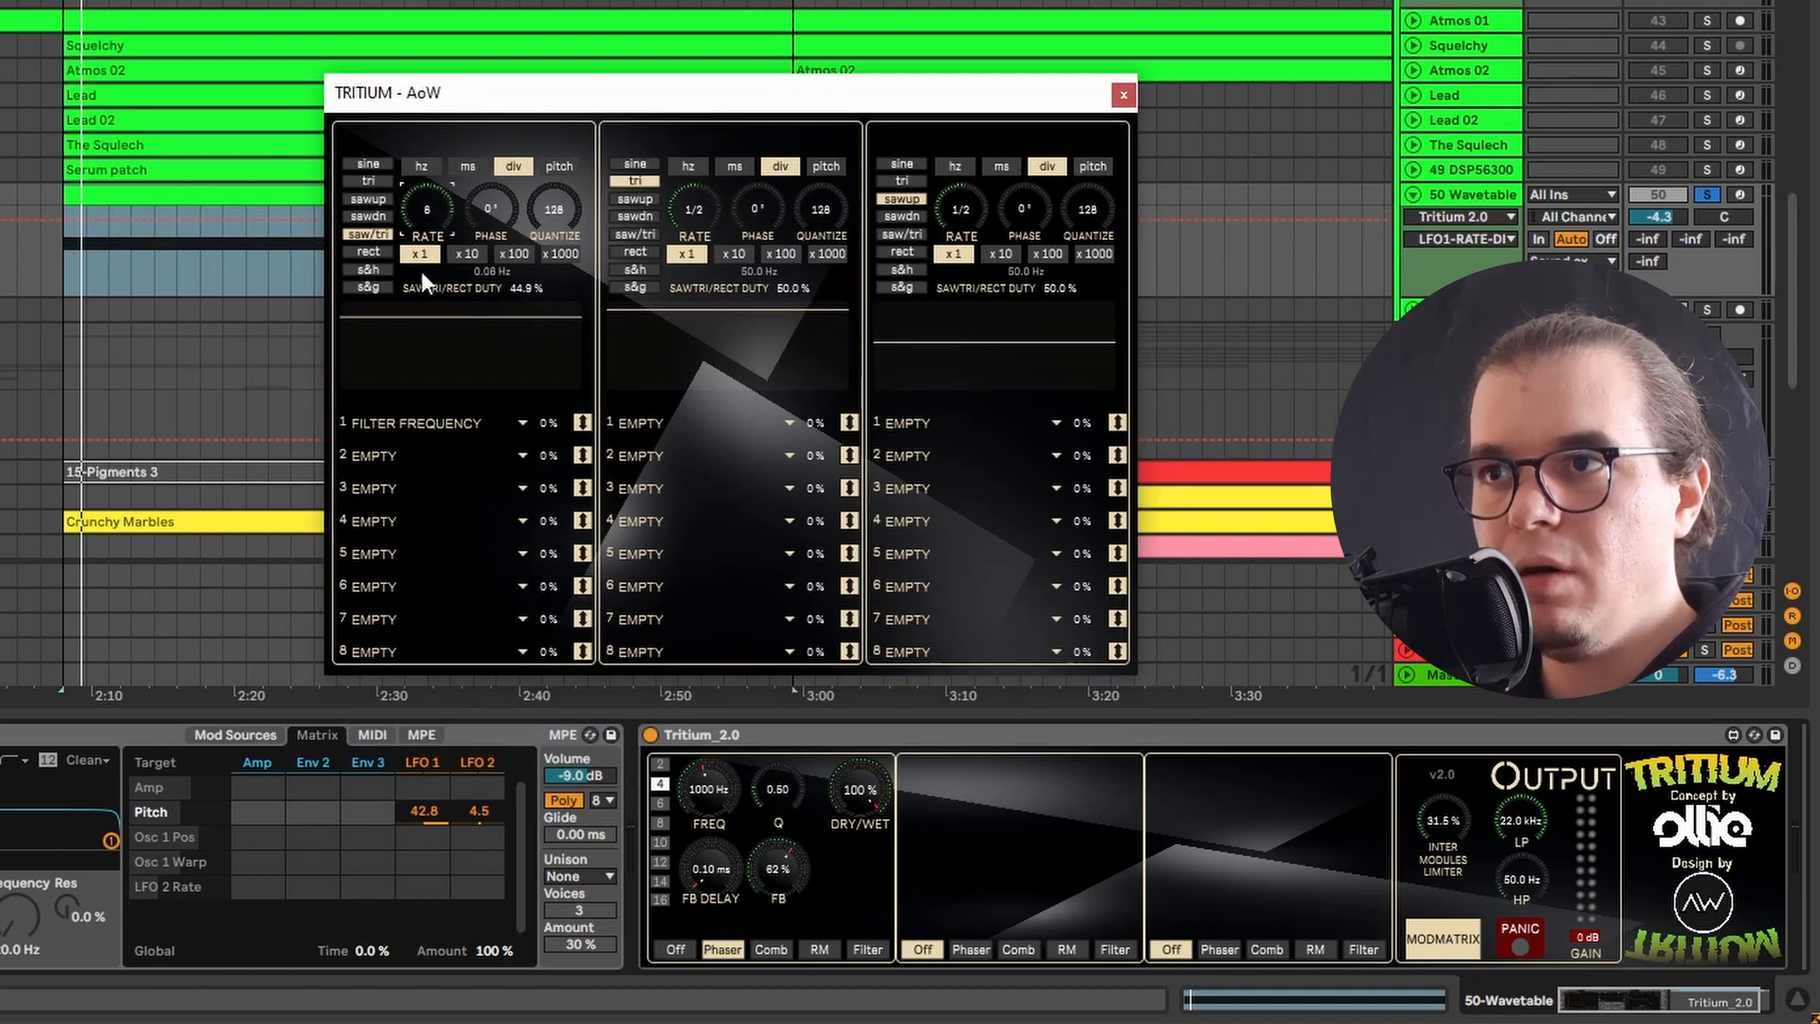
click(451, 419)
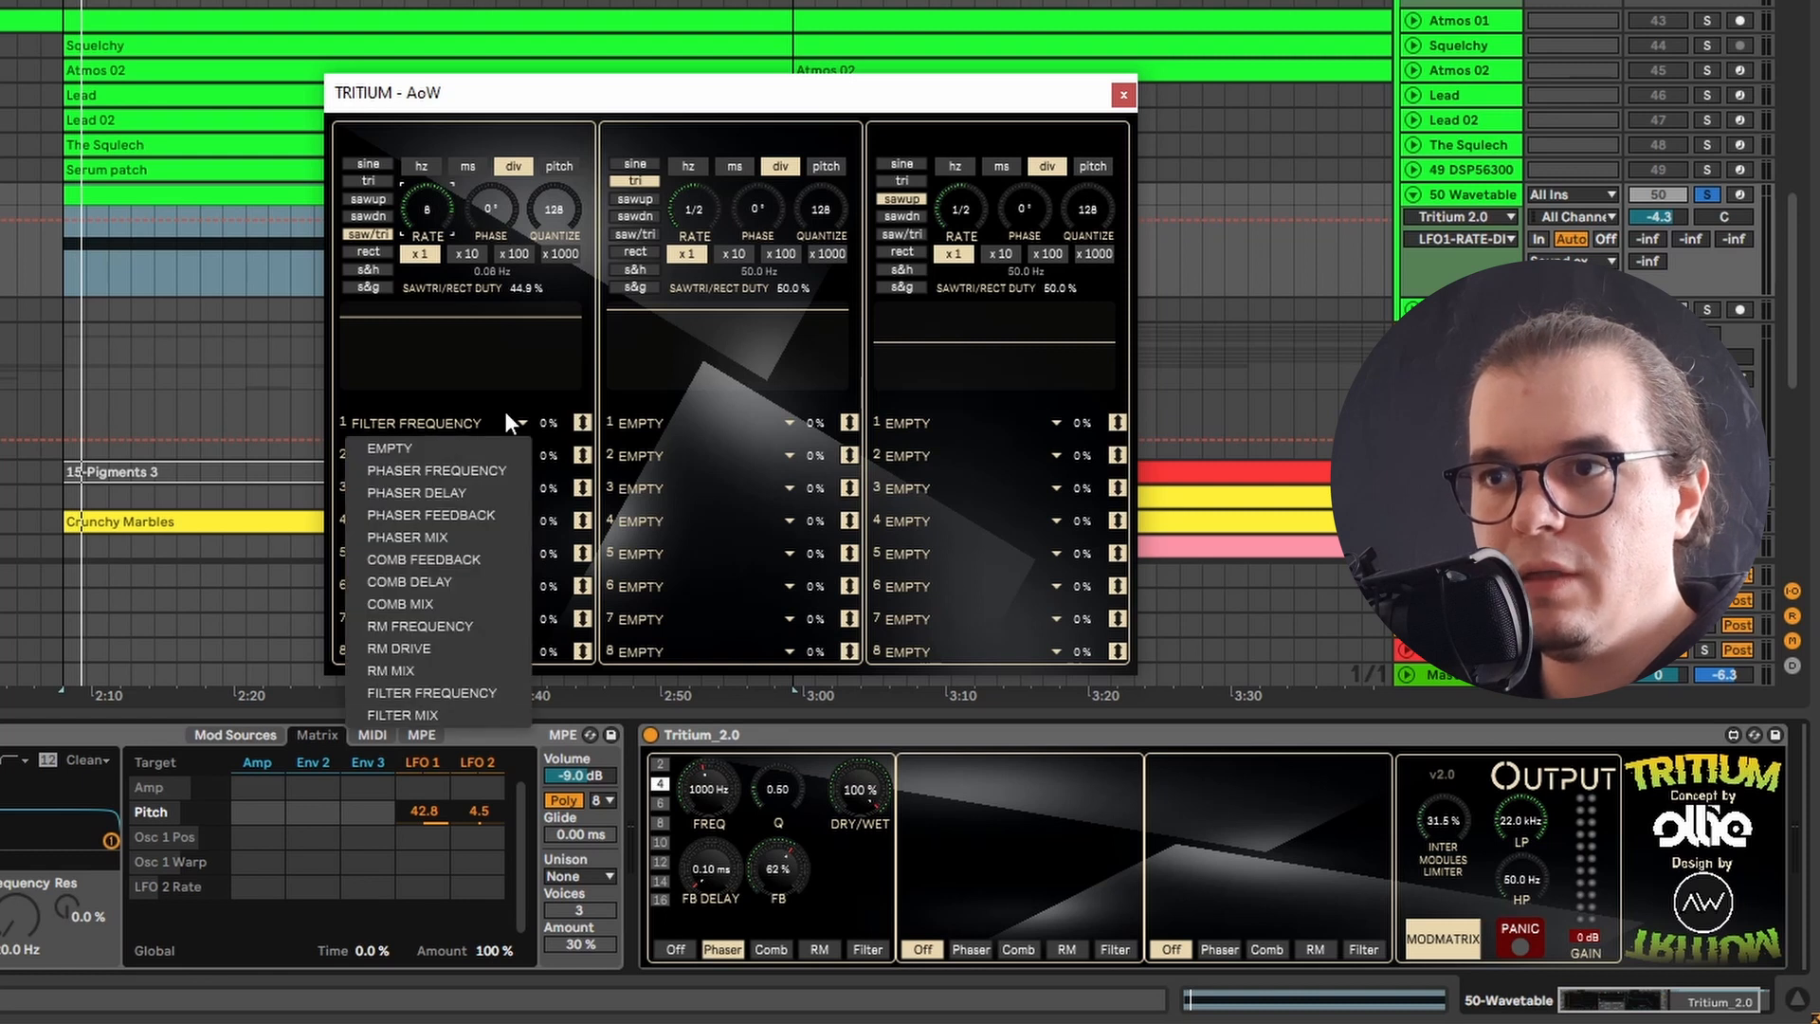
click(452, 469)
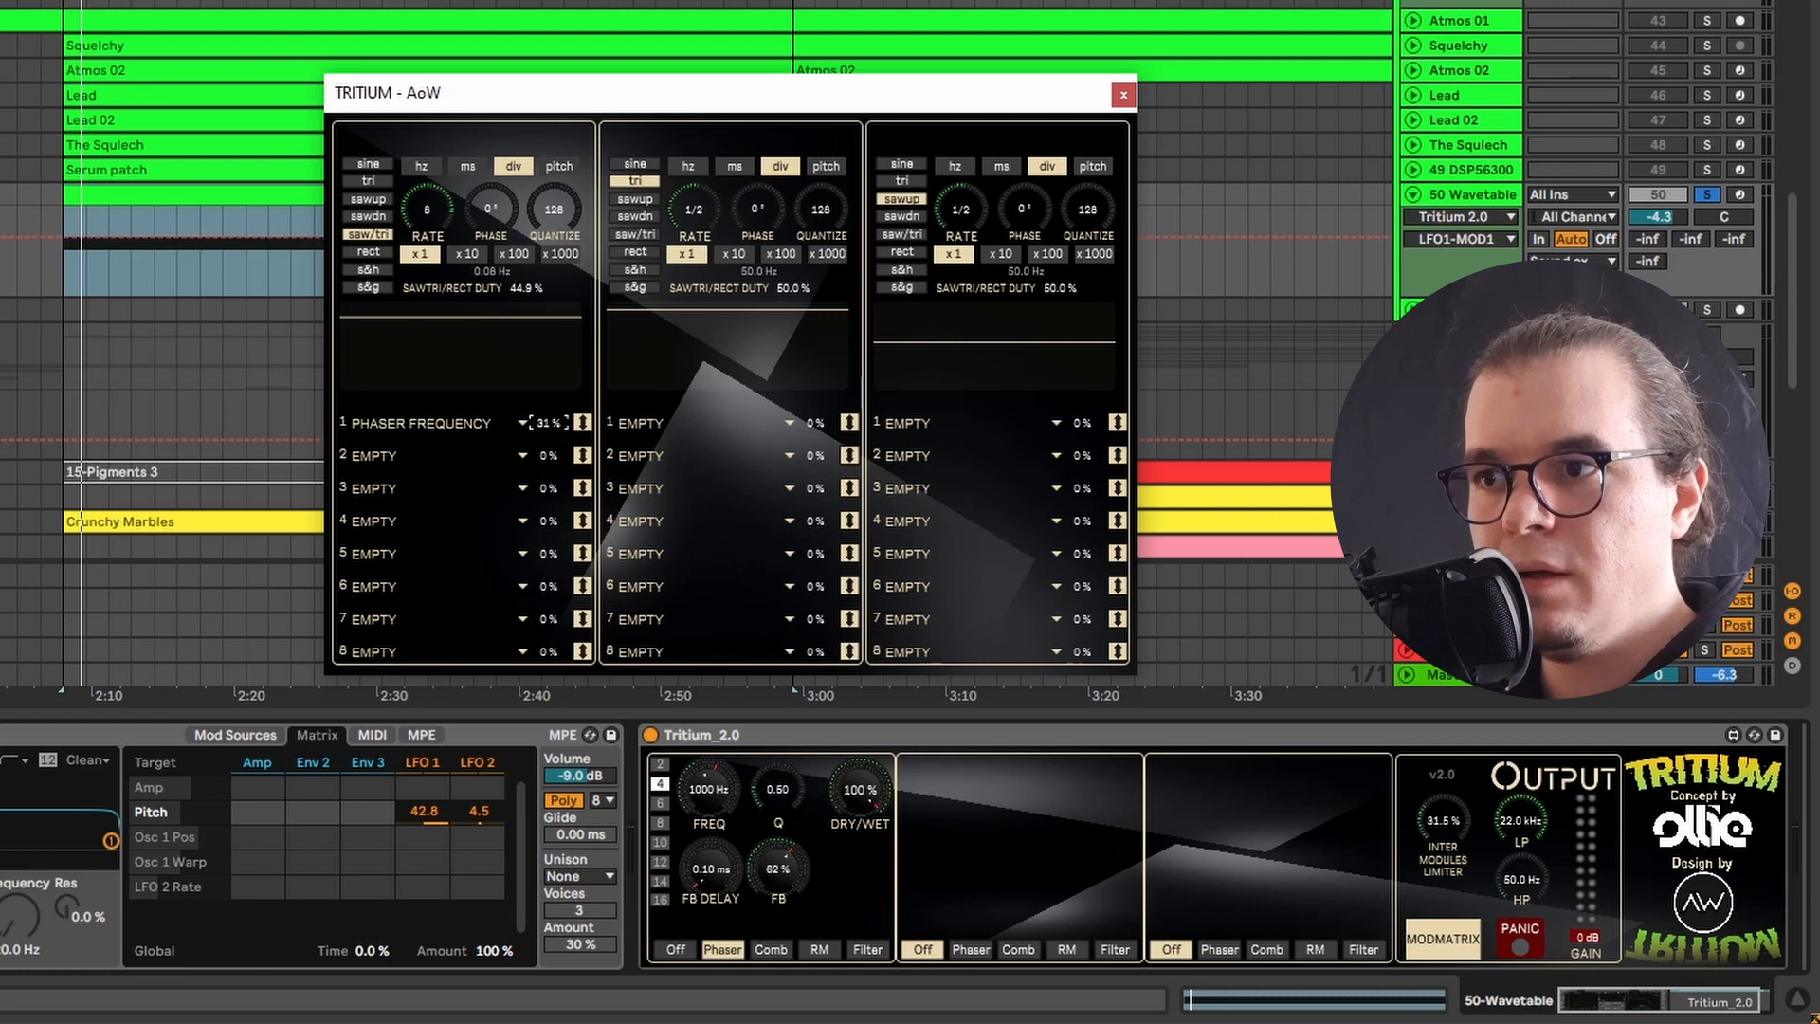
click(583, 422)
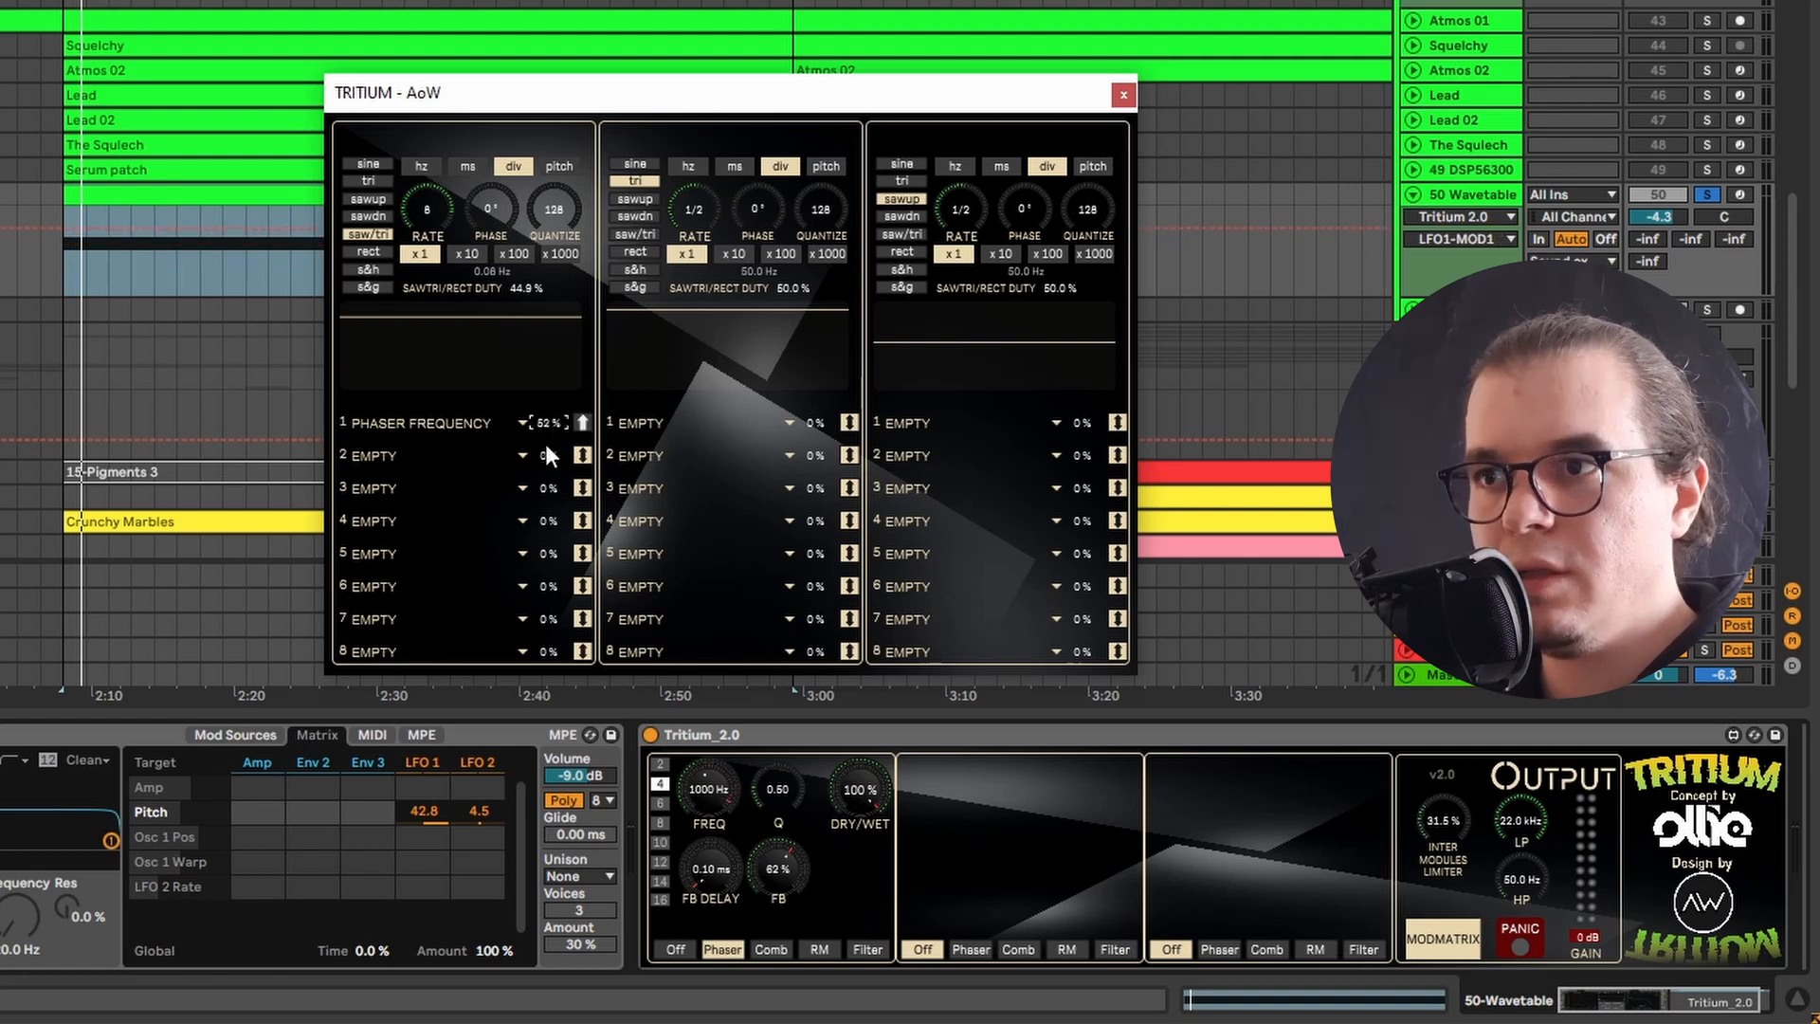
key(space)
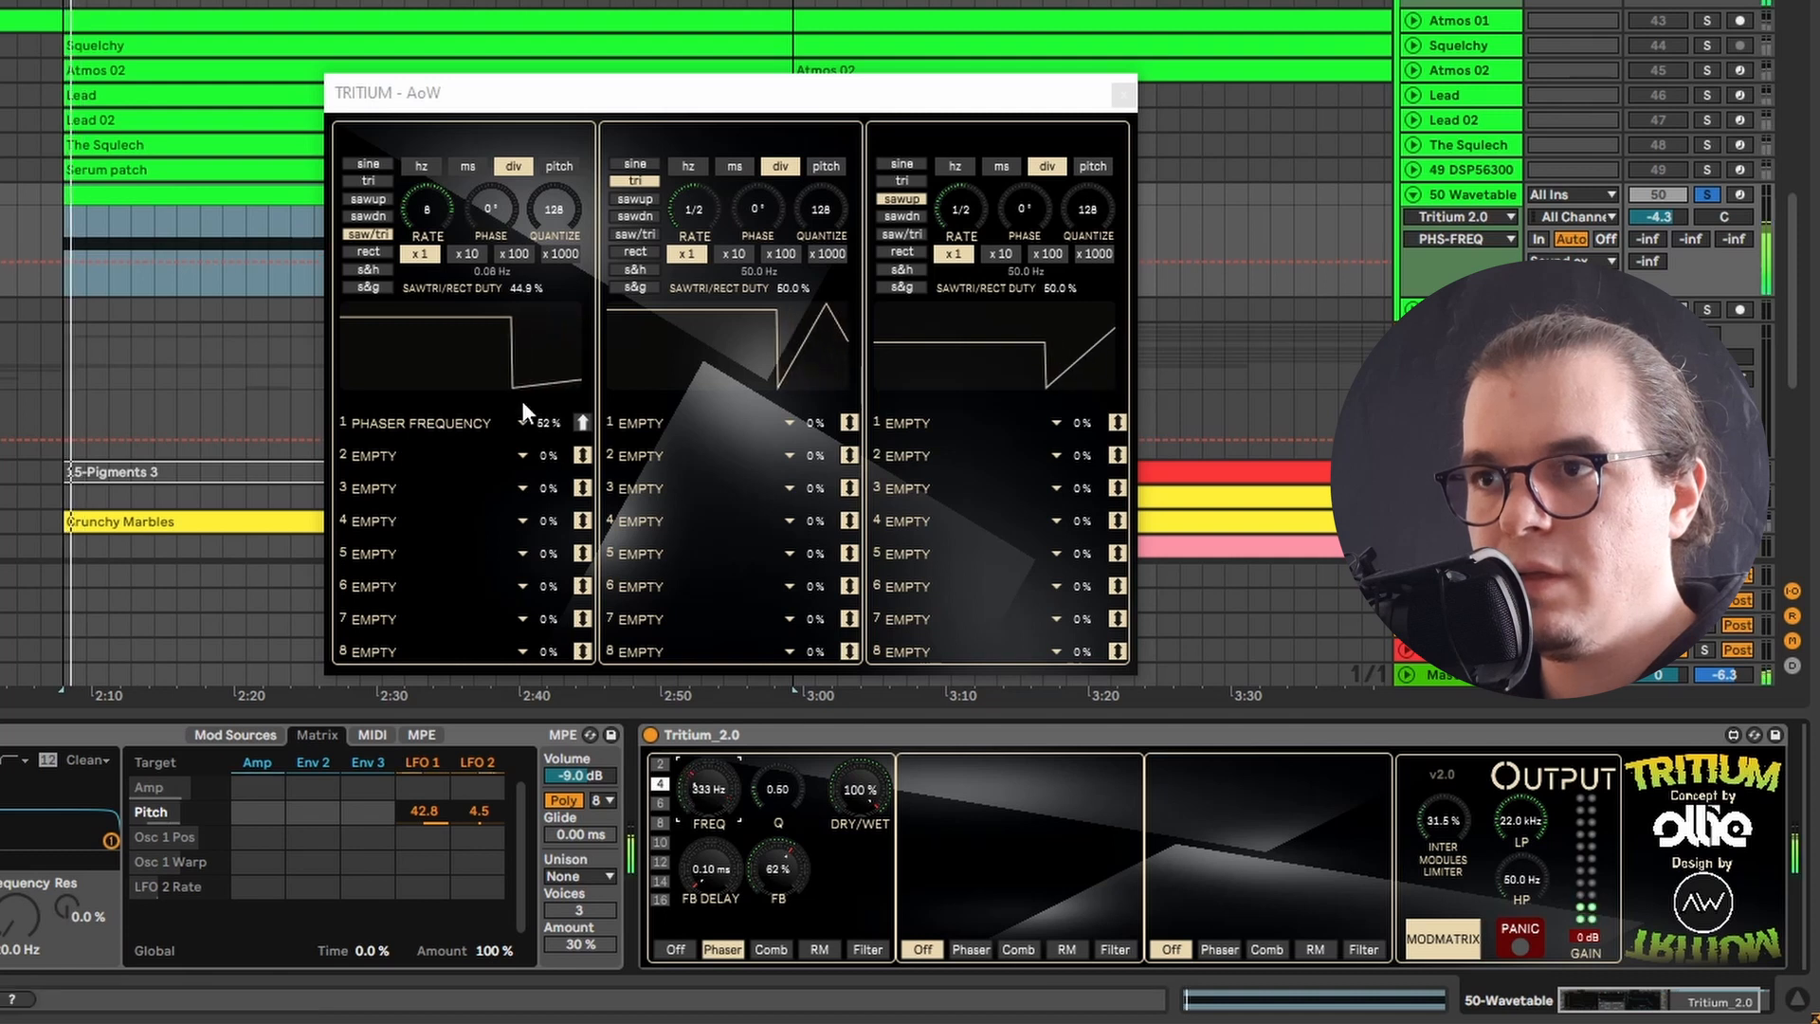
drag(548, 422, 548, 439)
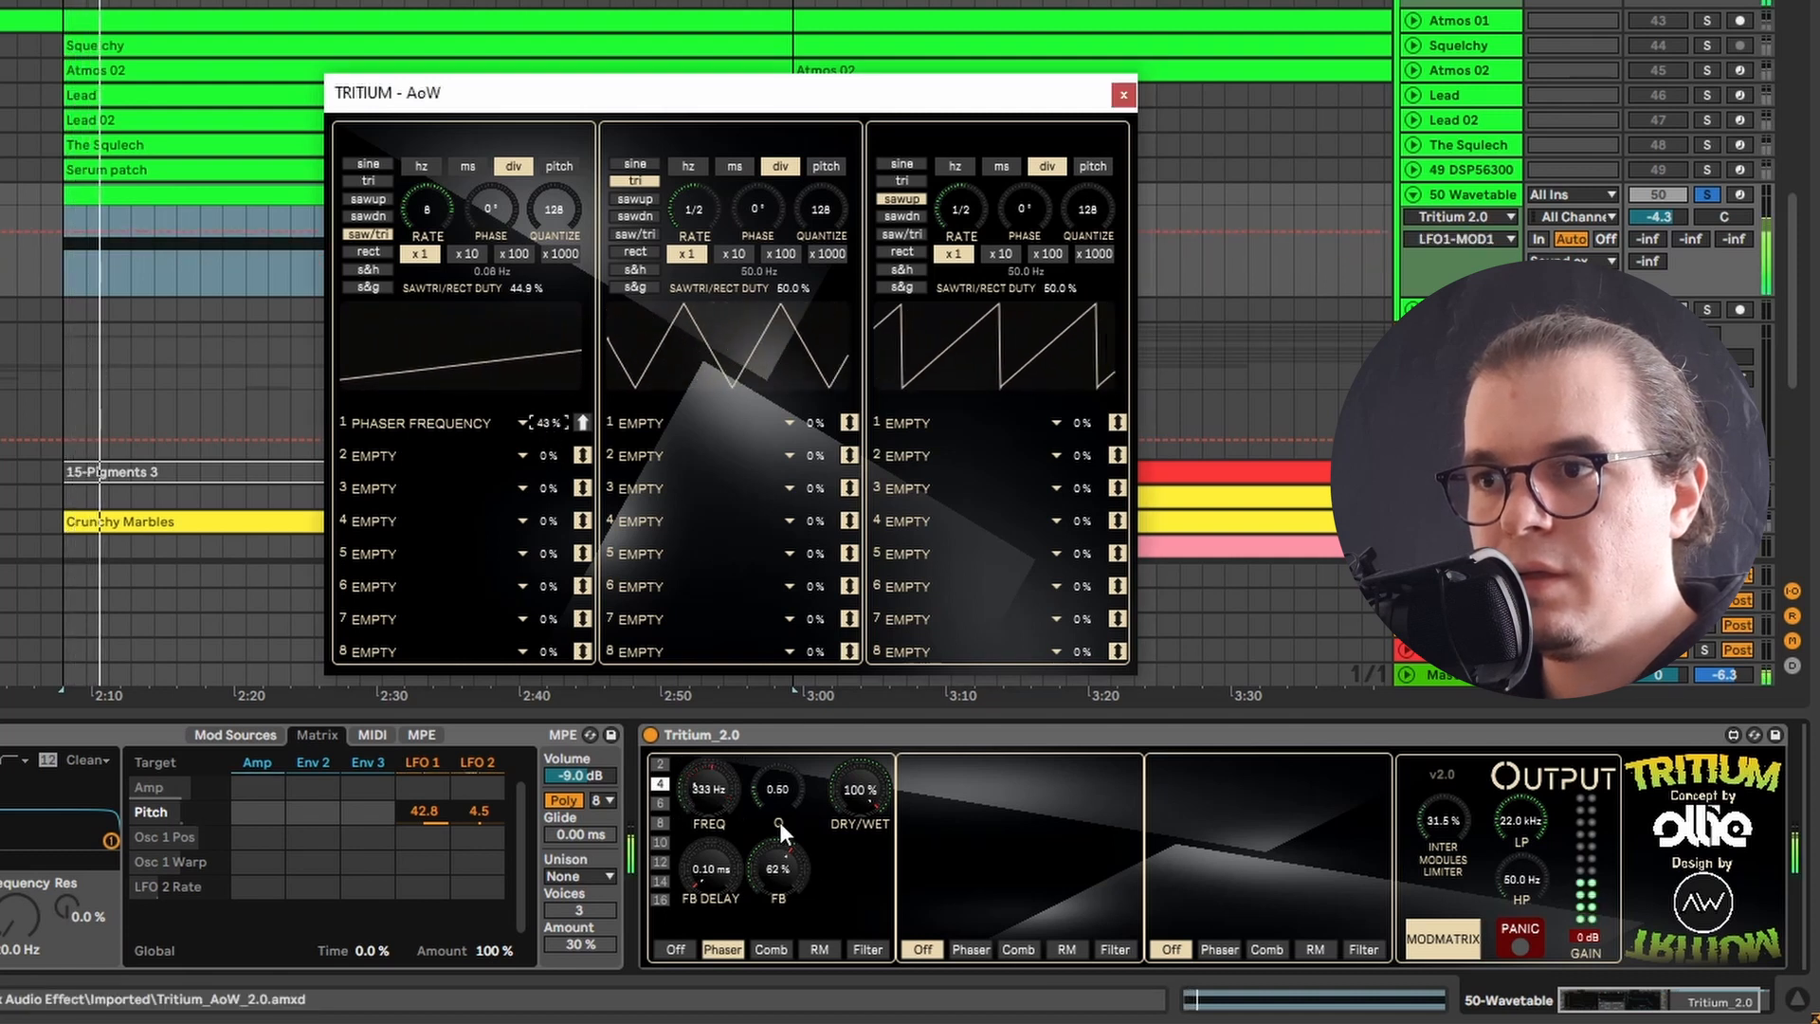
Set the phaser to 77% feedback, a Q of 1.15 and 8 stages, and listen to the result
drag(789, 857, 766, 800)
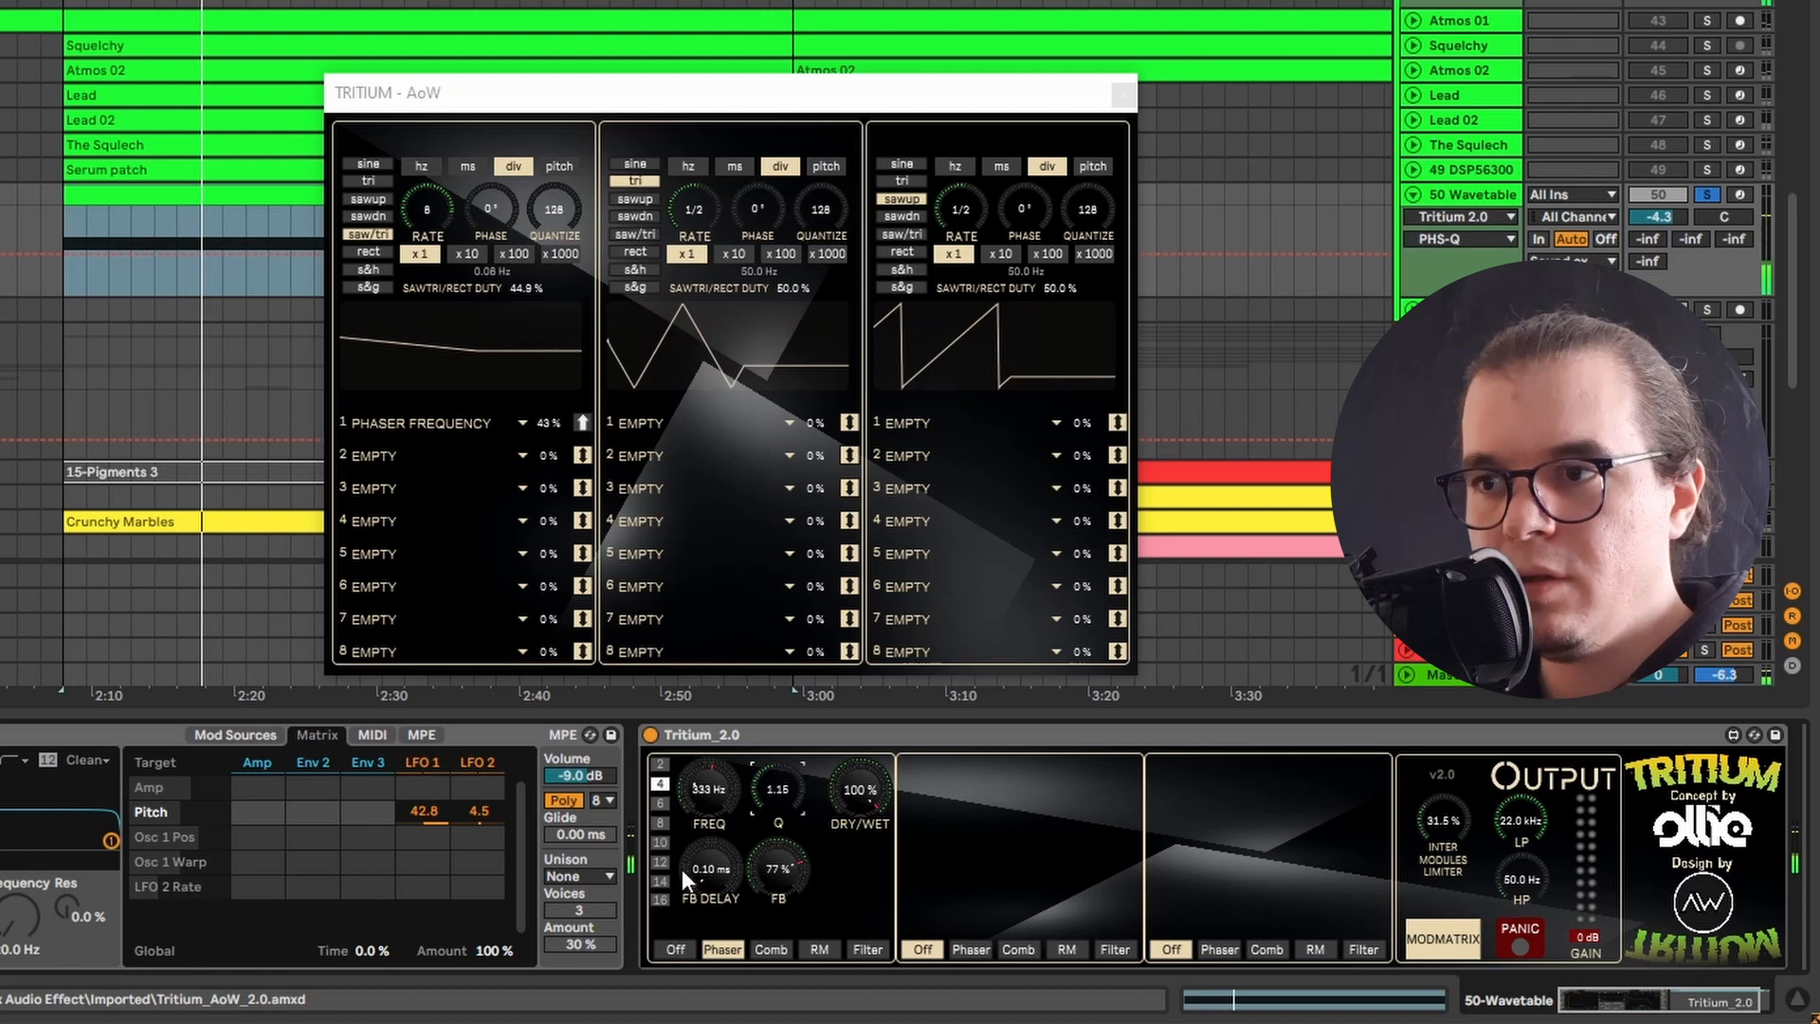
click(660, 822)
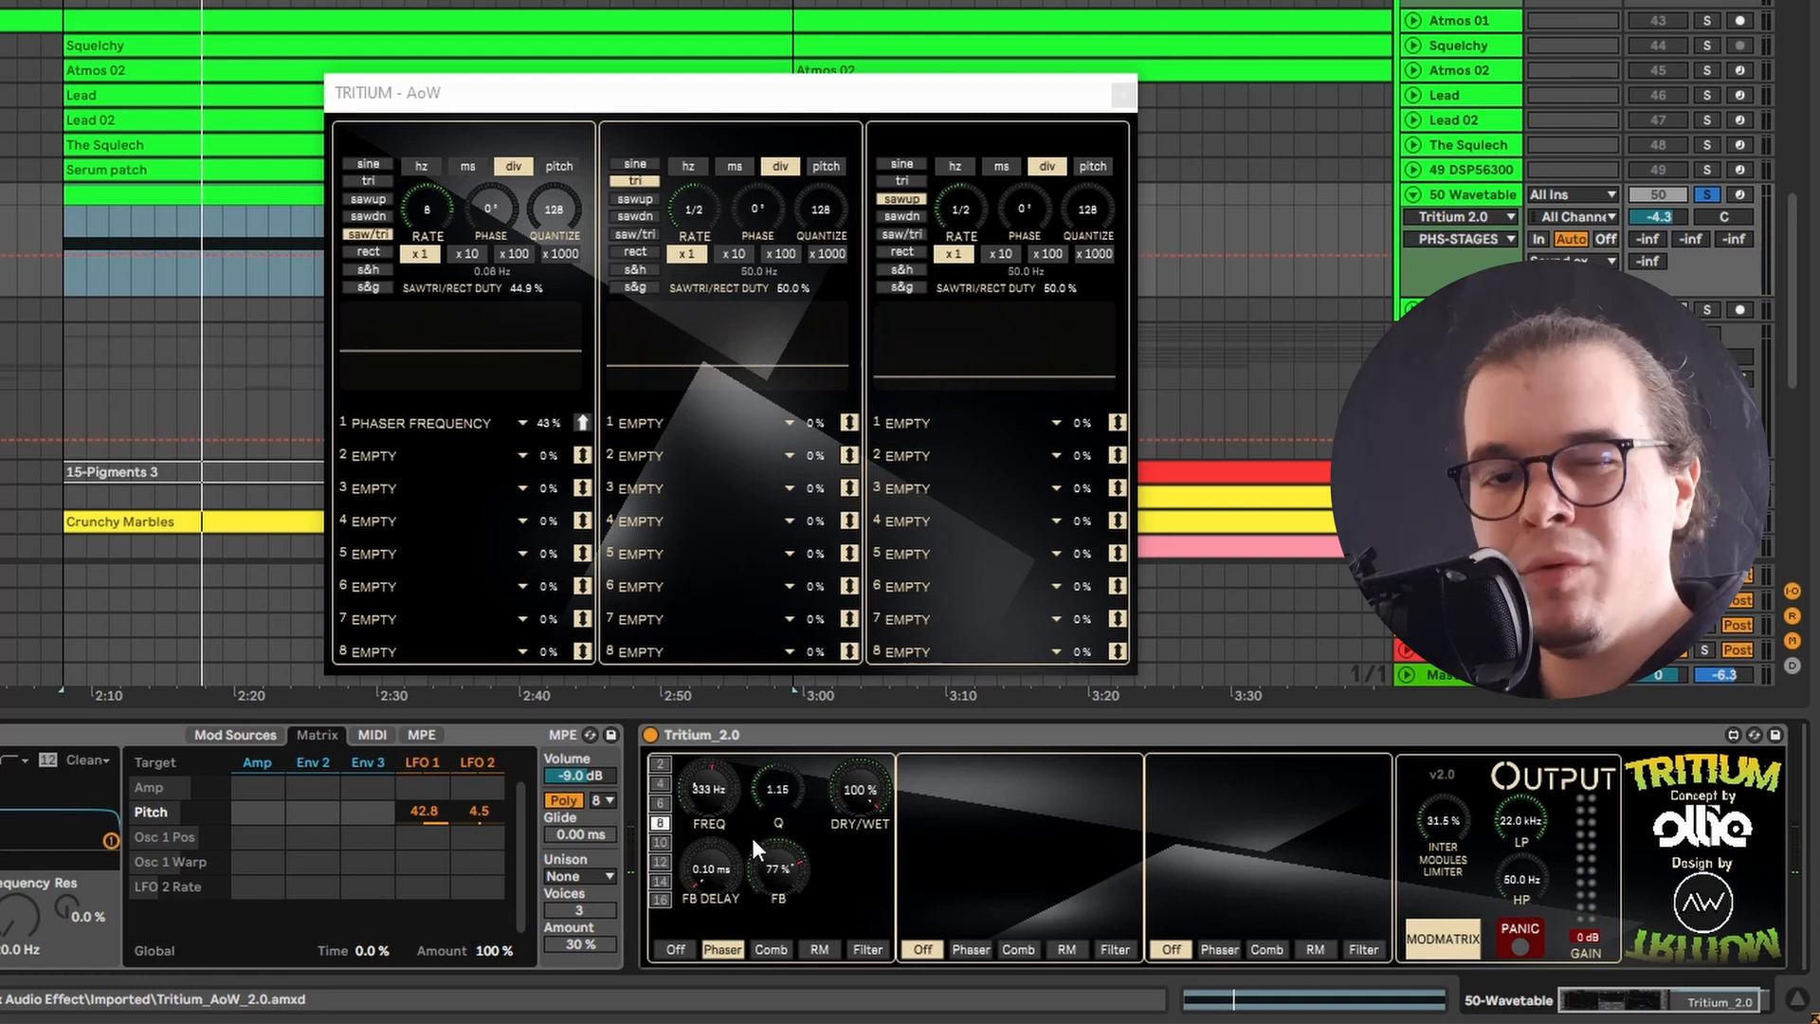
key(space)
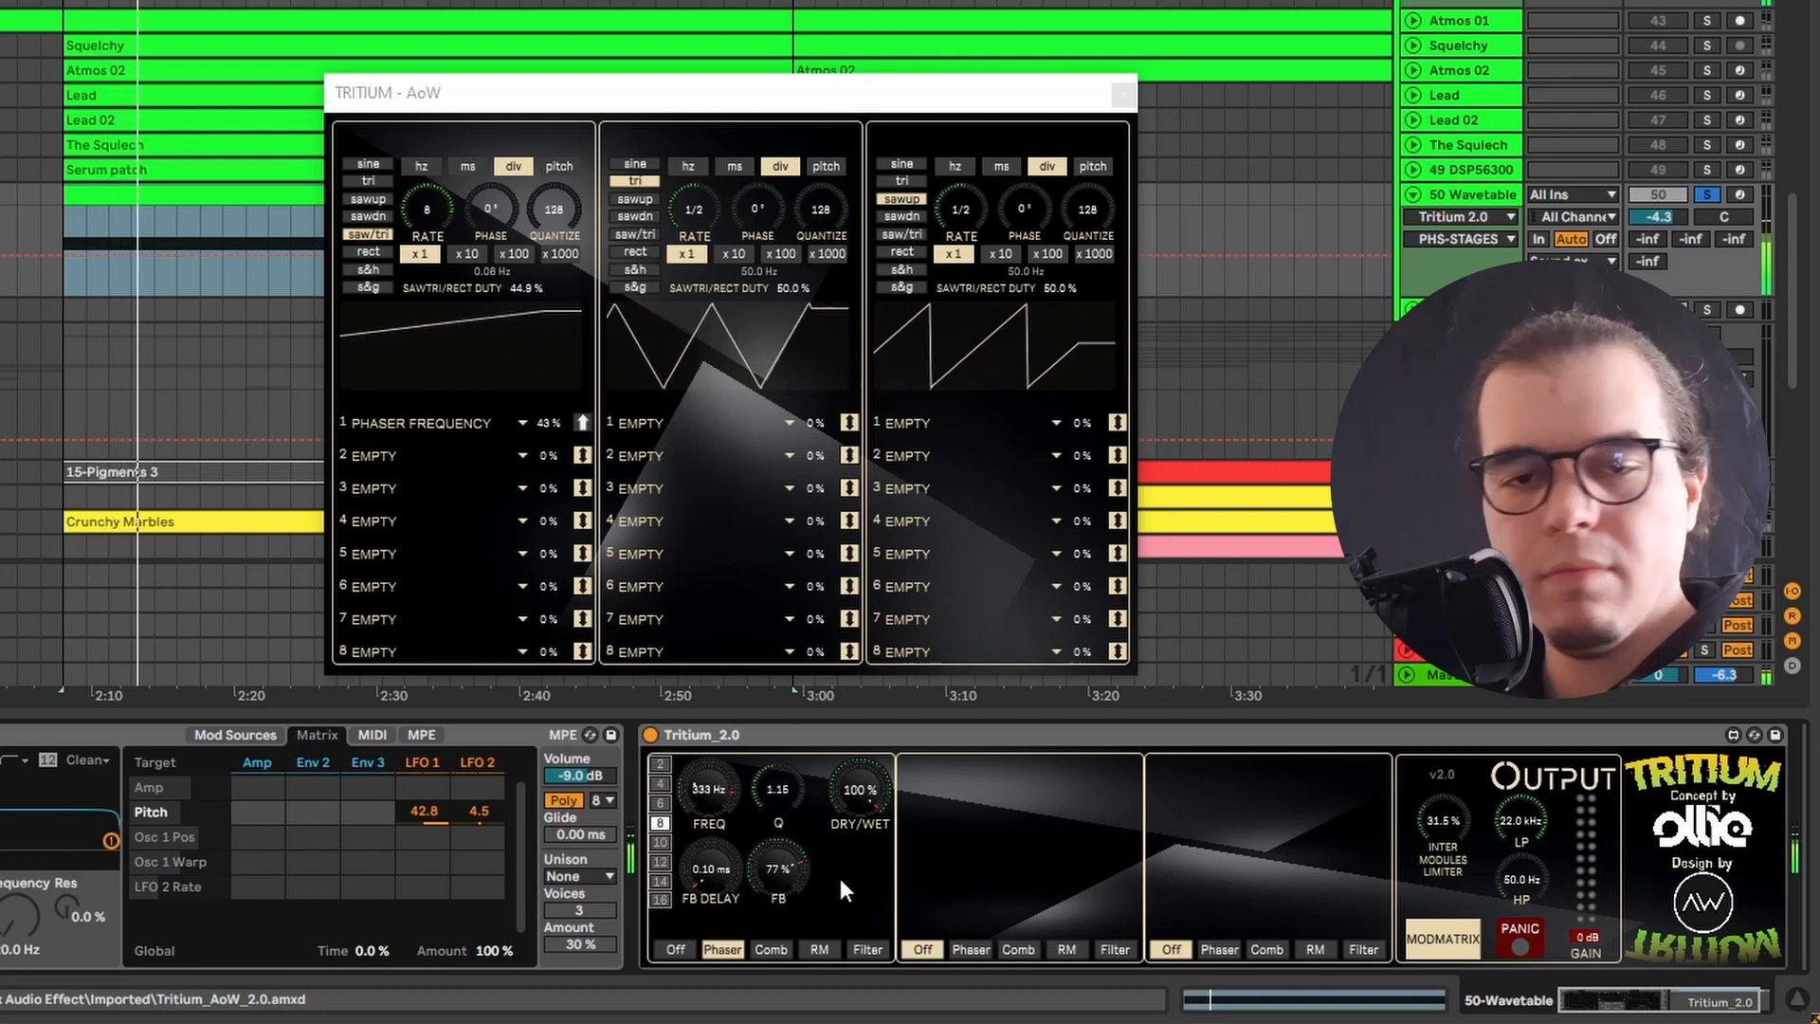
Load the Filter into Tritium's second module slot as a Bandpass with the 24 slope
click(1112, 950)
click(959, 846)
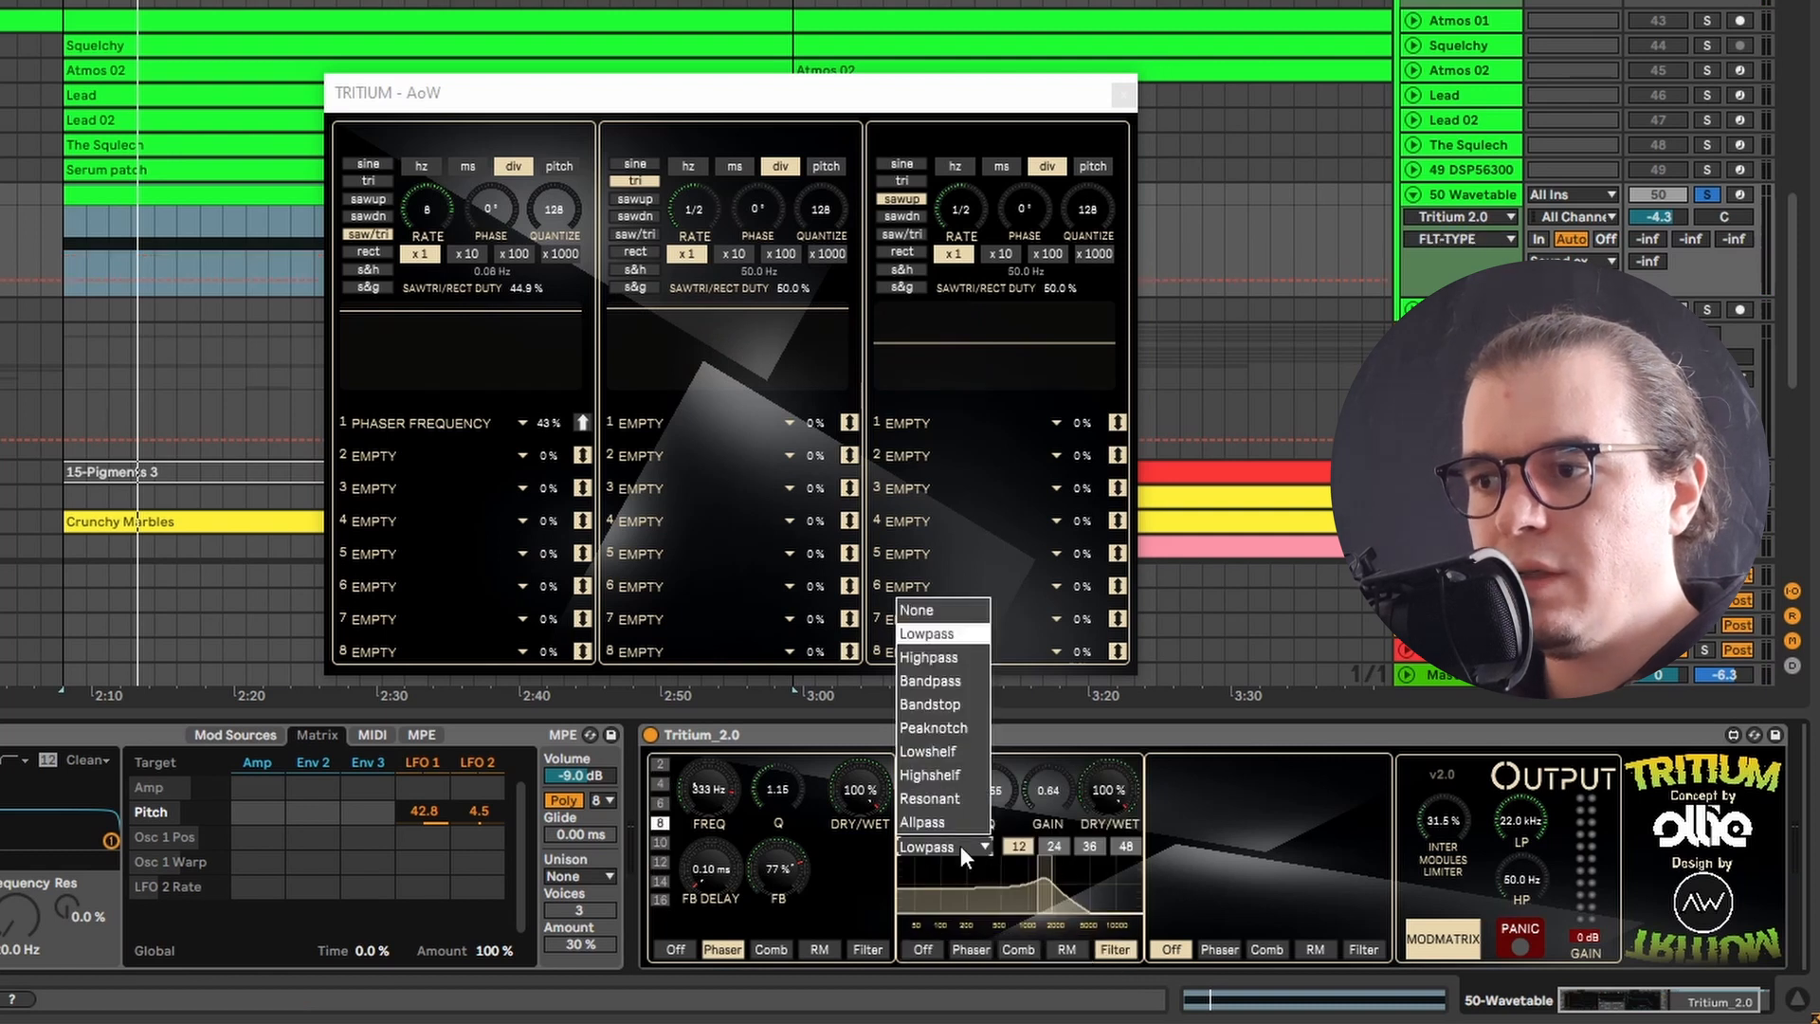
click(969, 681)
click(1051, 849)
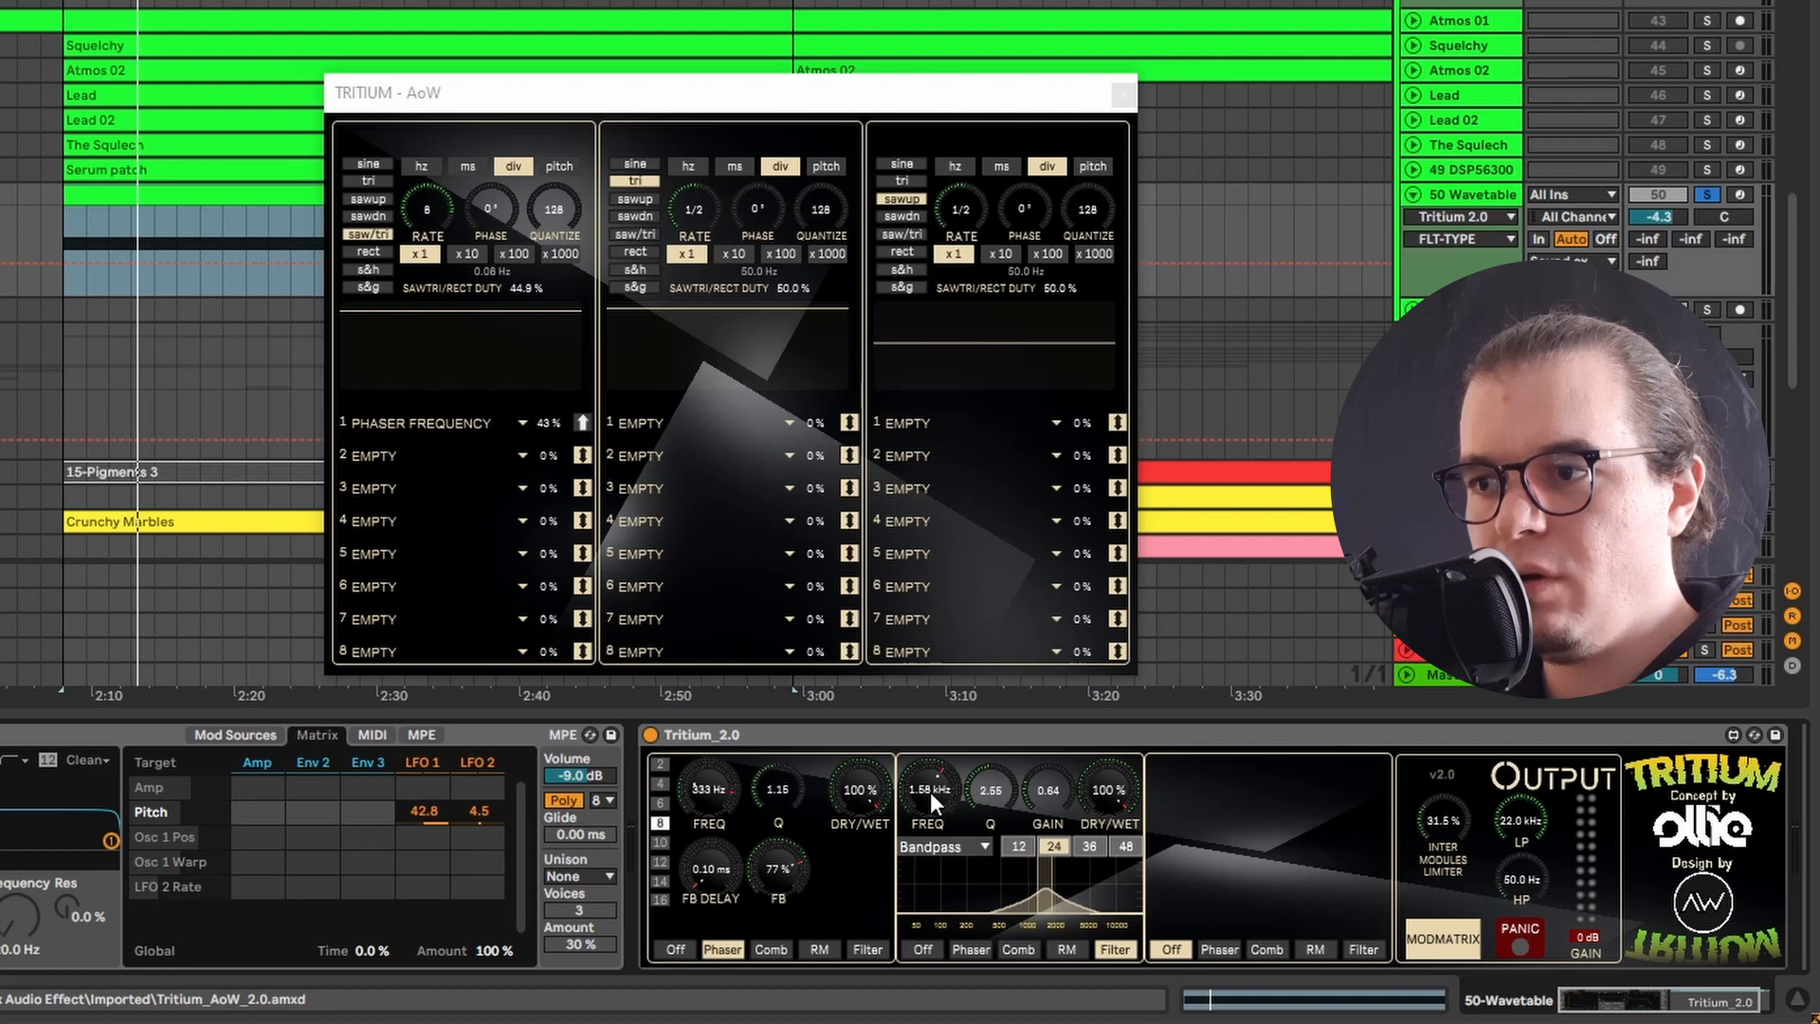
Tune the bandpass filter to 331 Hz with a Q of 2.86 and a gain of 1.57 during playback
drag(930, 793, 930, 825)
key(space)
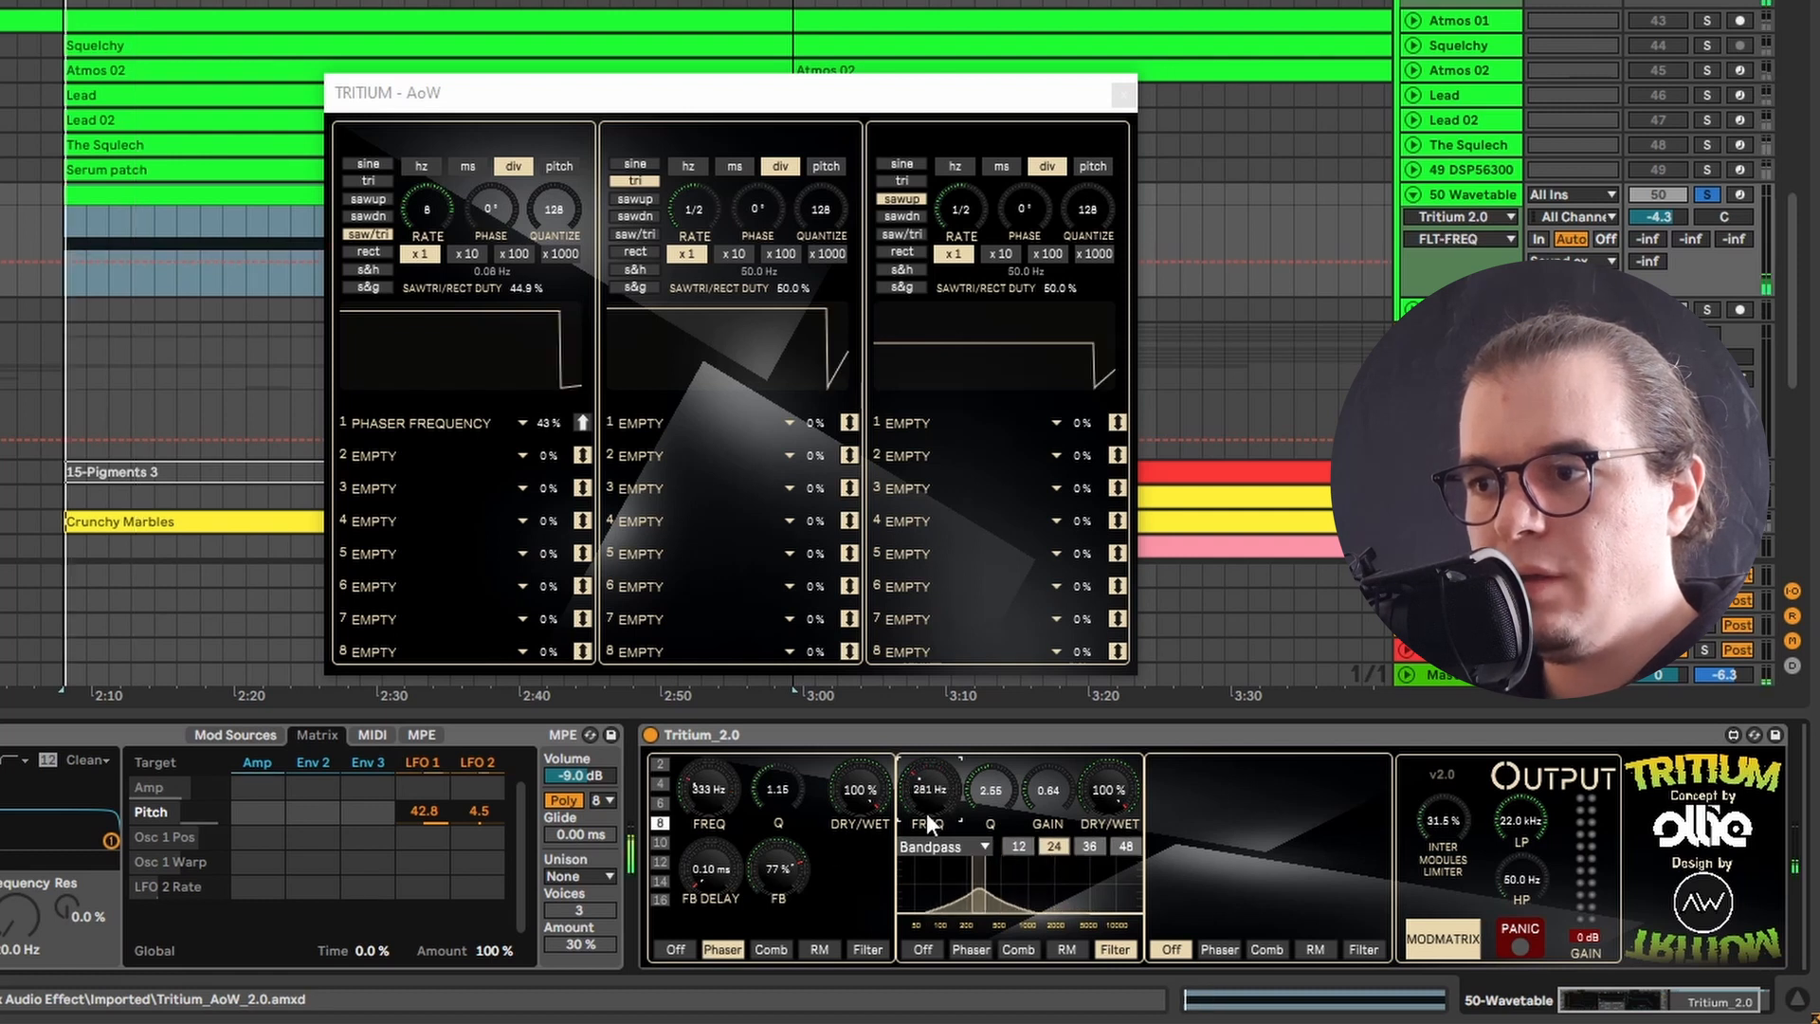
click(991, 793)
mouse_move(990, 792)
mouse_down()
mouse_move(1045, 787)
mouse_move(1045, 766)
mouse_move(1047, 792)
mouse_up()
key(space)
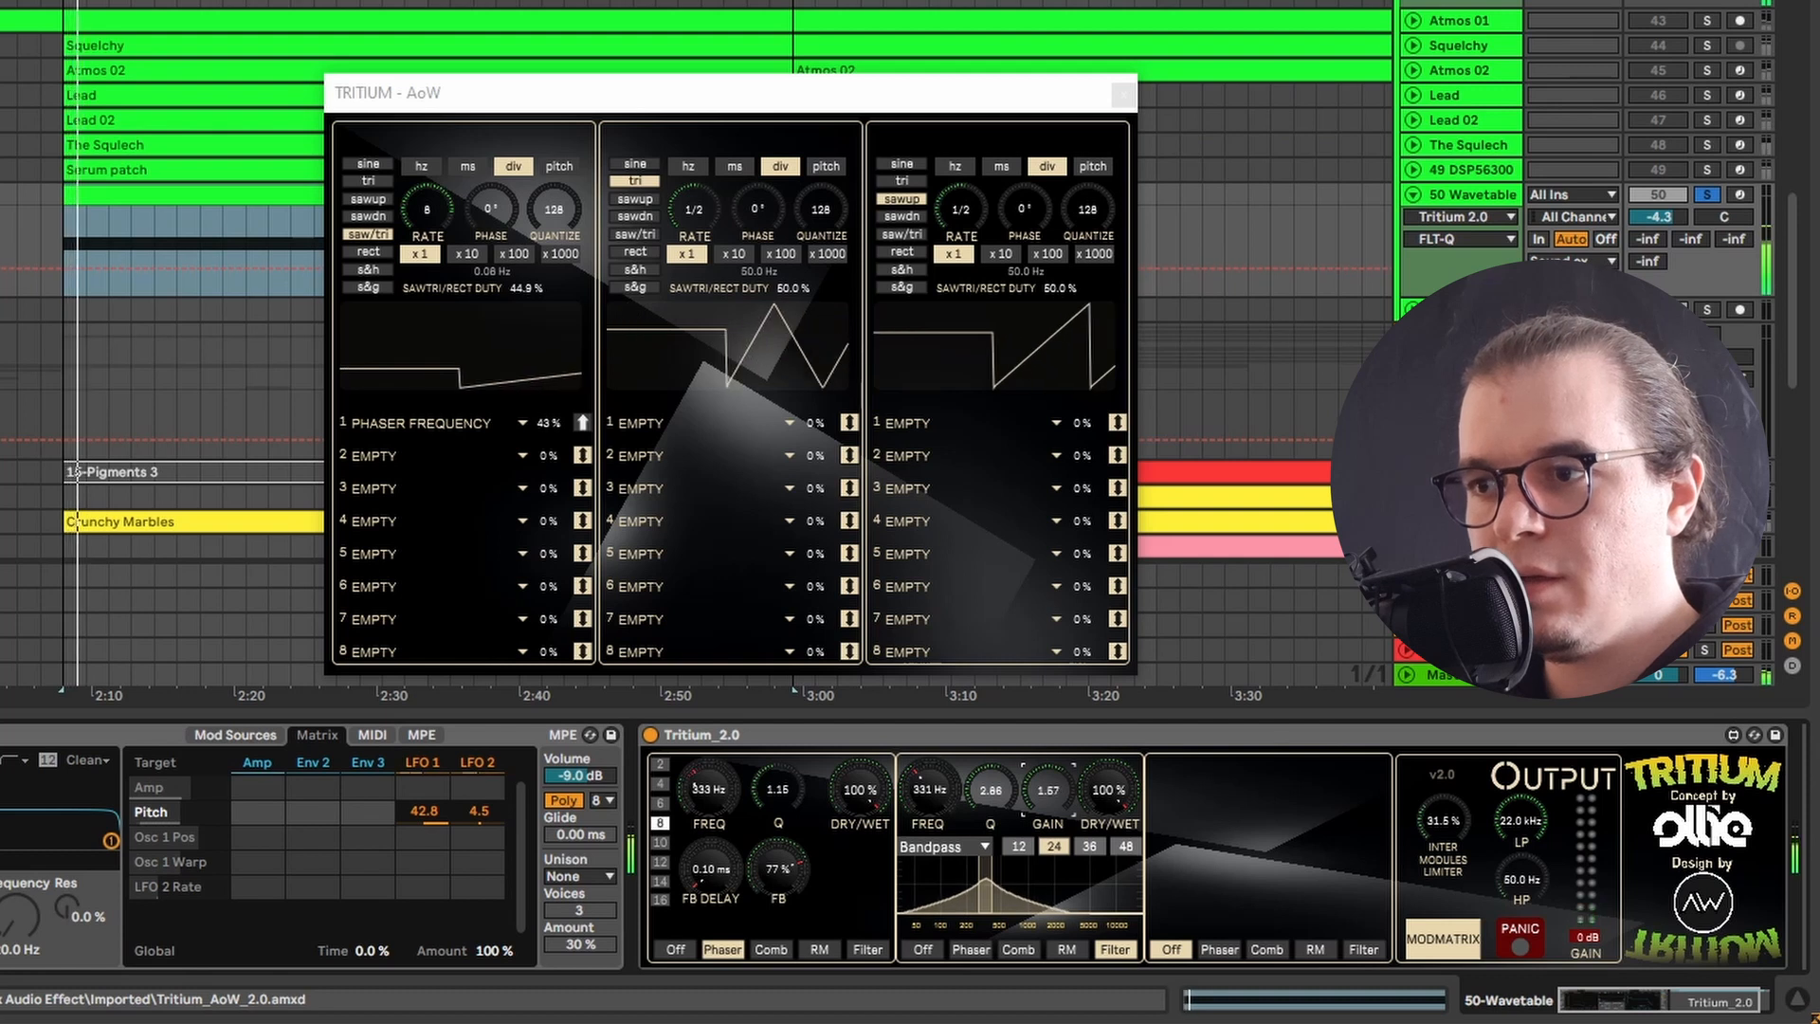
key(space)
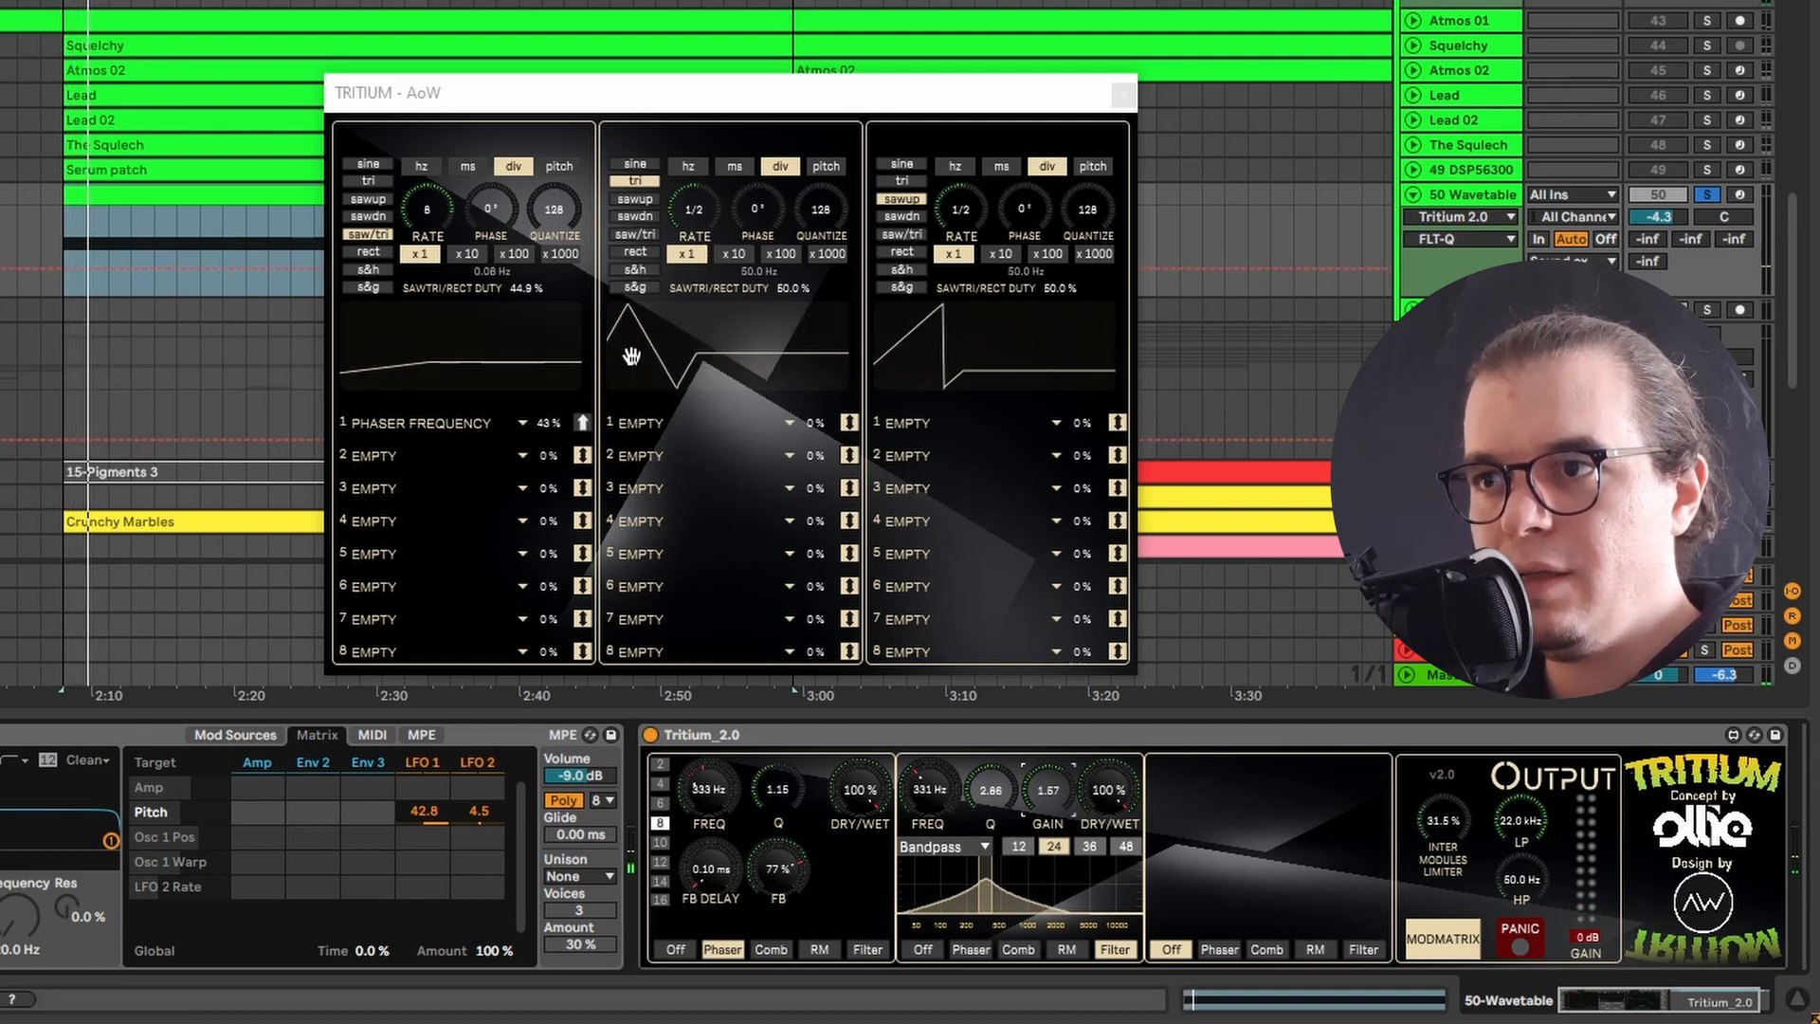
Give Tritium's LFO 2 the s&h shape at a 1/8 rate and route its first slot to Filter Frequency
click(640, 271)
click(682, 425)
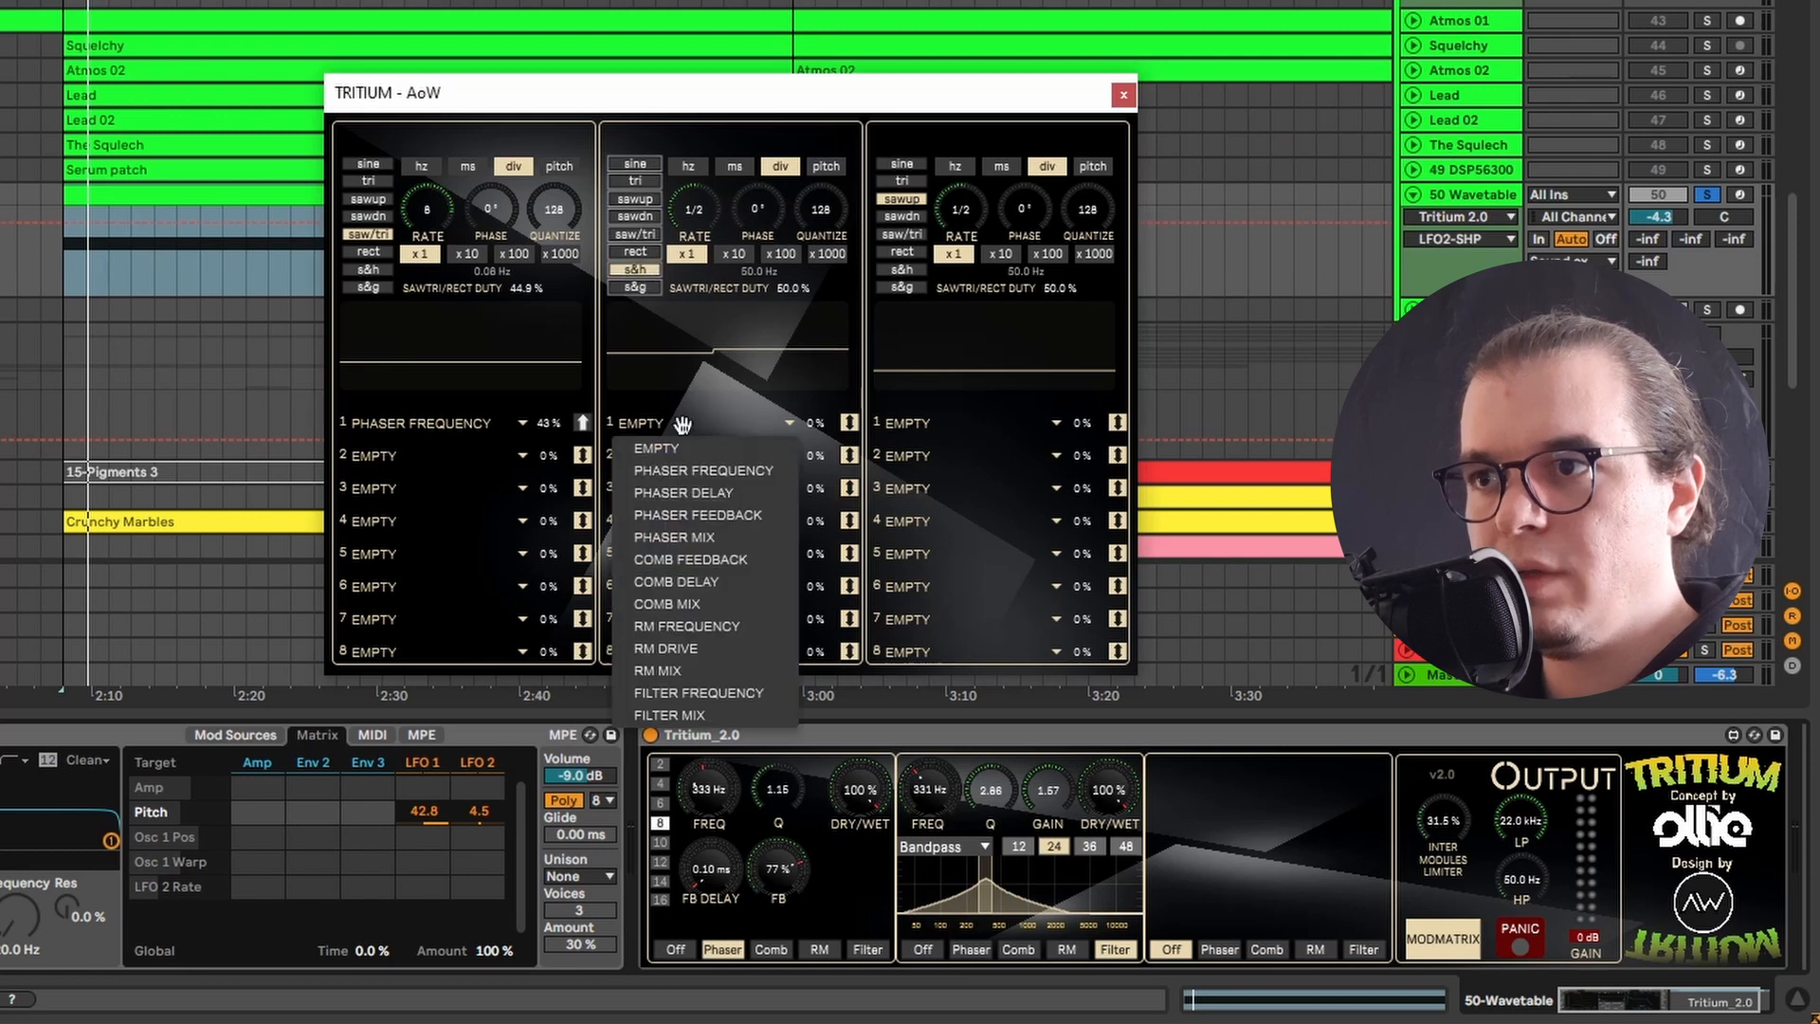
click(738, 691)
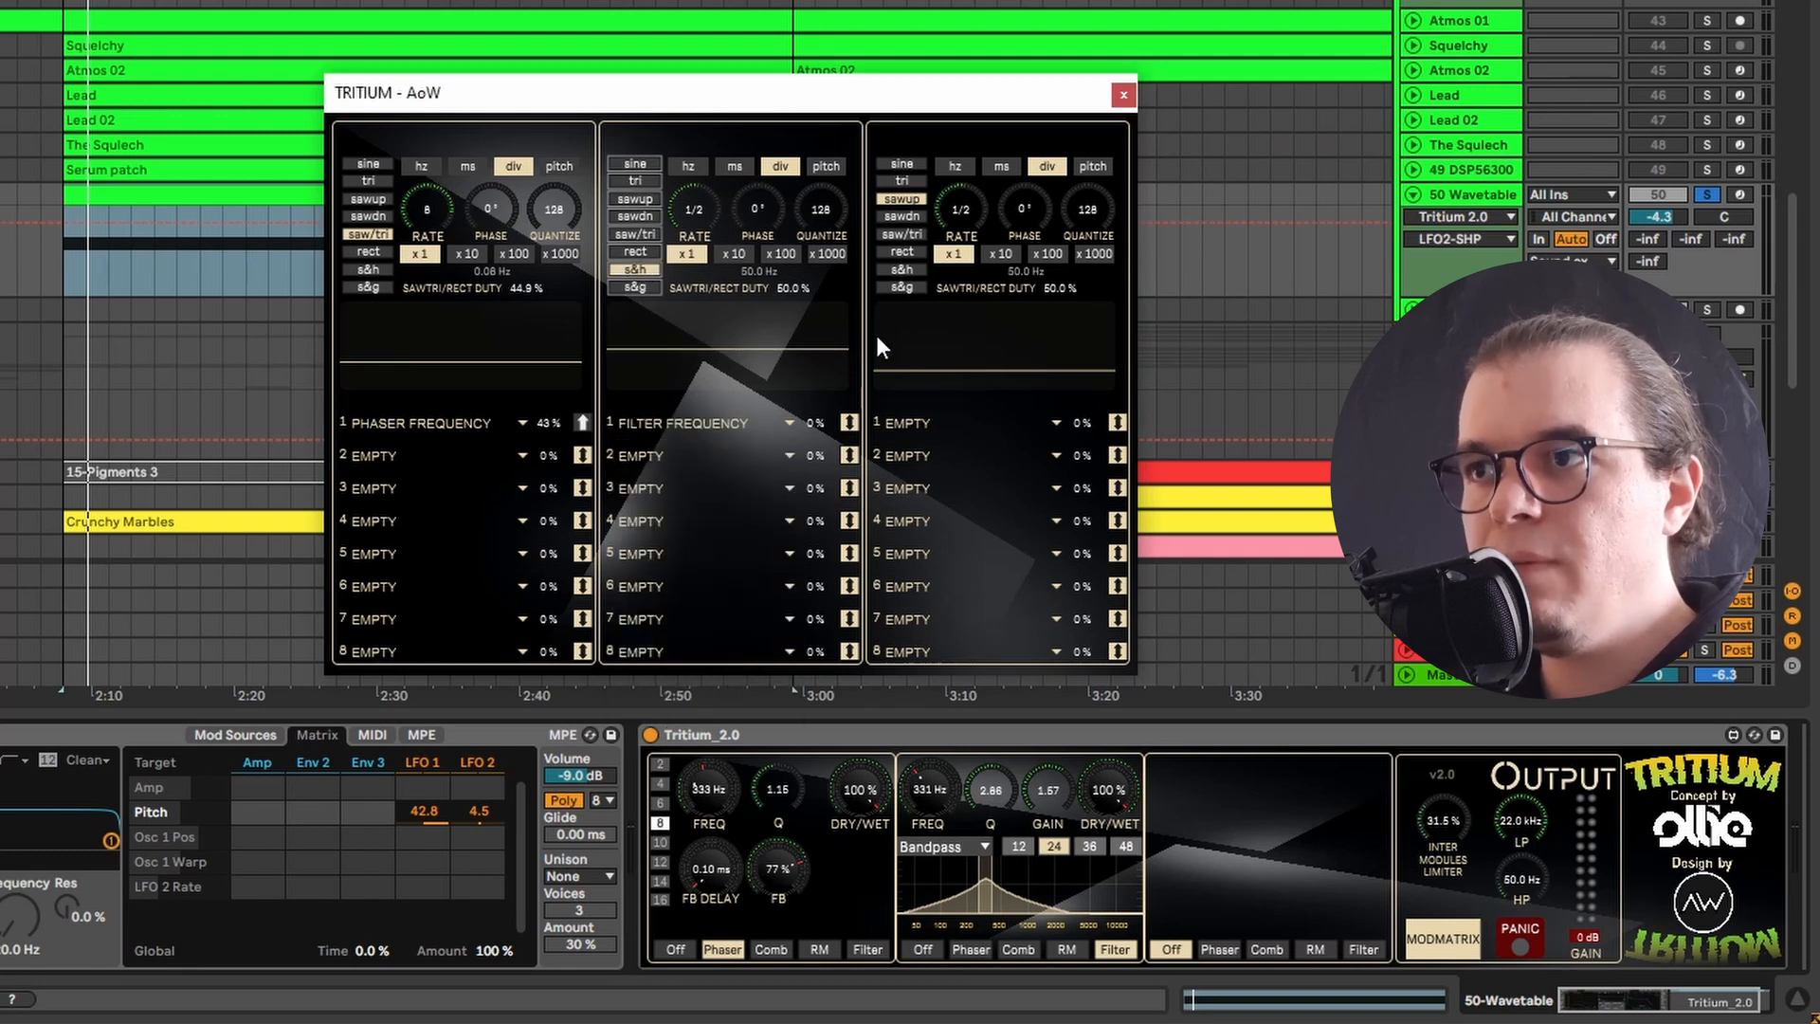
click(694, 209)
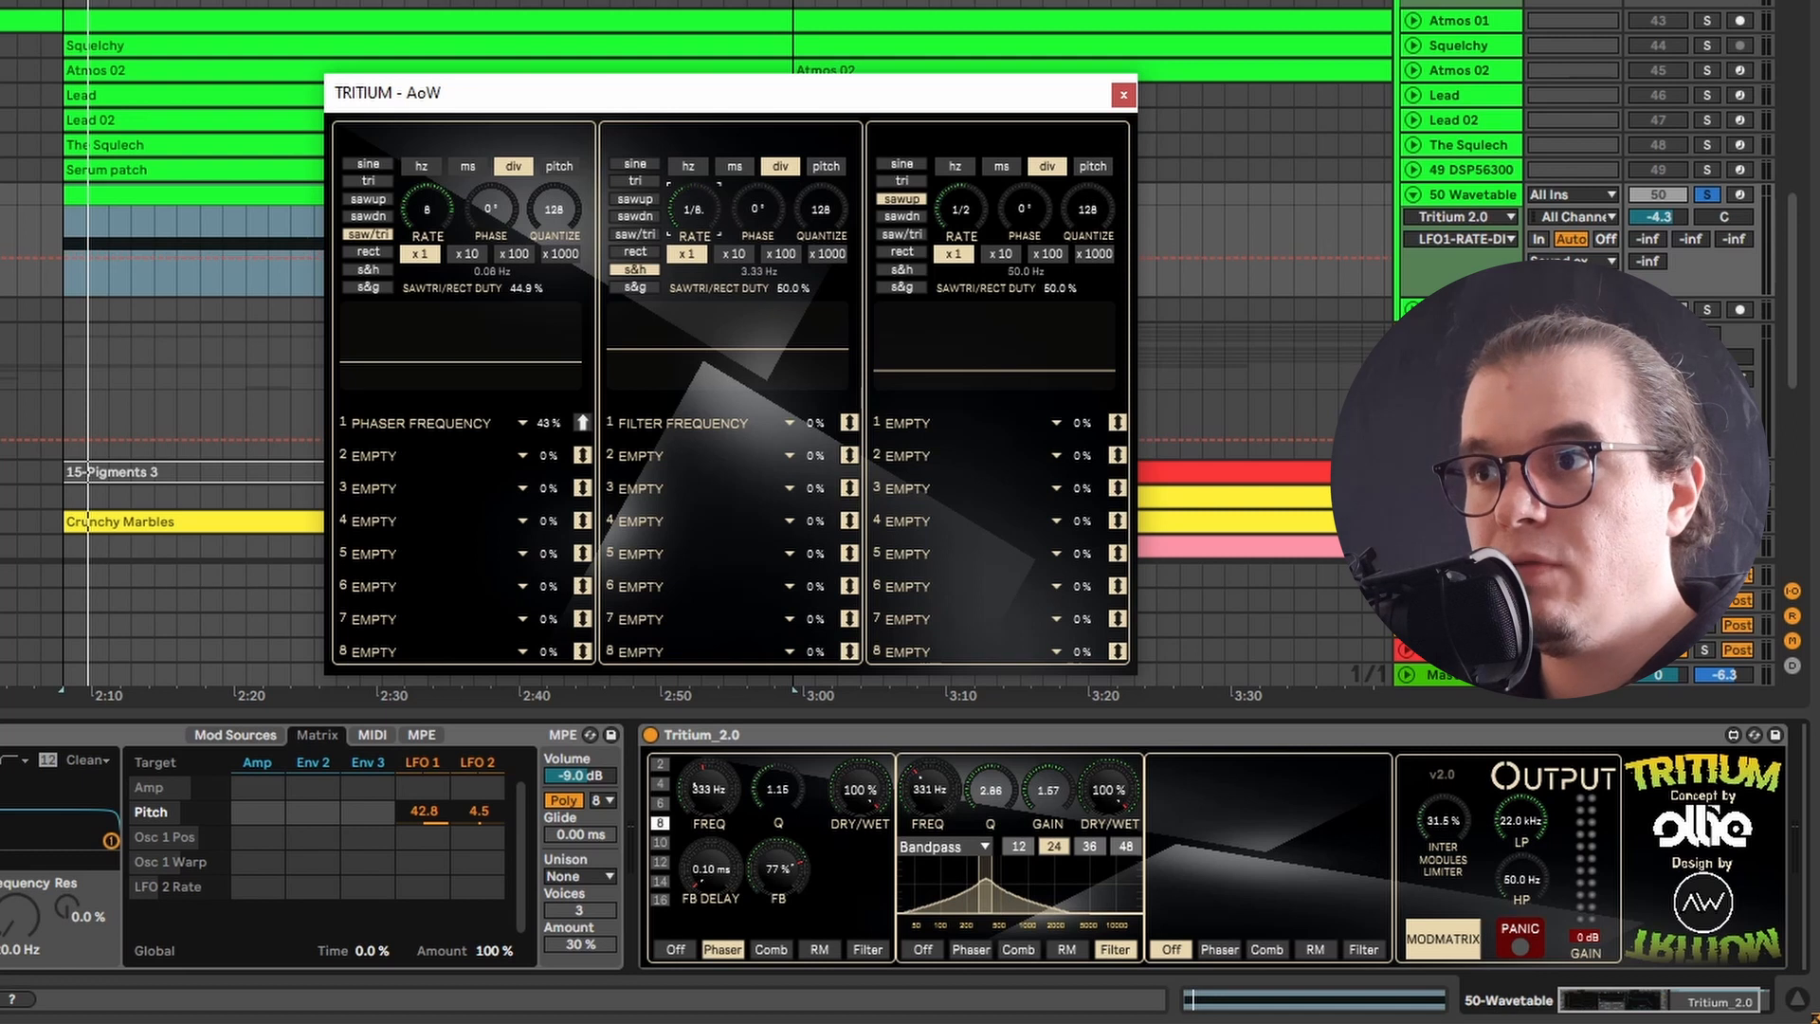
Make LFO 2's Filter Frequency modulation upward-only and set its amount to 18%, checking it in playback
click(848, 422)
click(805, 425)
mouse_move(810, 422)
mouse_down()
mouse_move(810, 394)
mouse_move(815, 431)
mouse_up()
key(space)
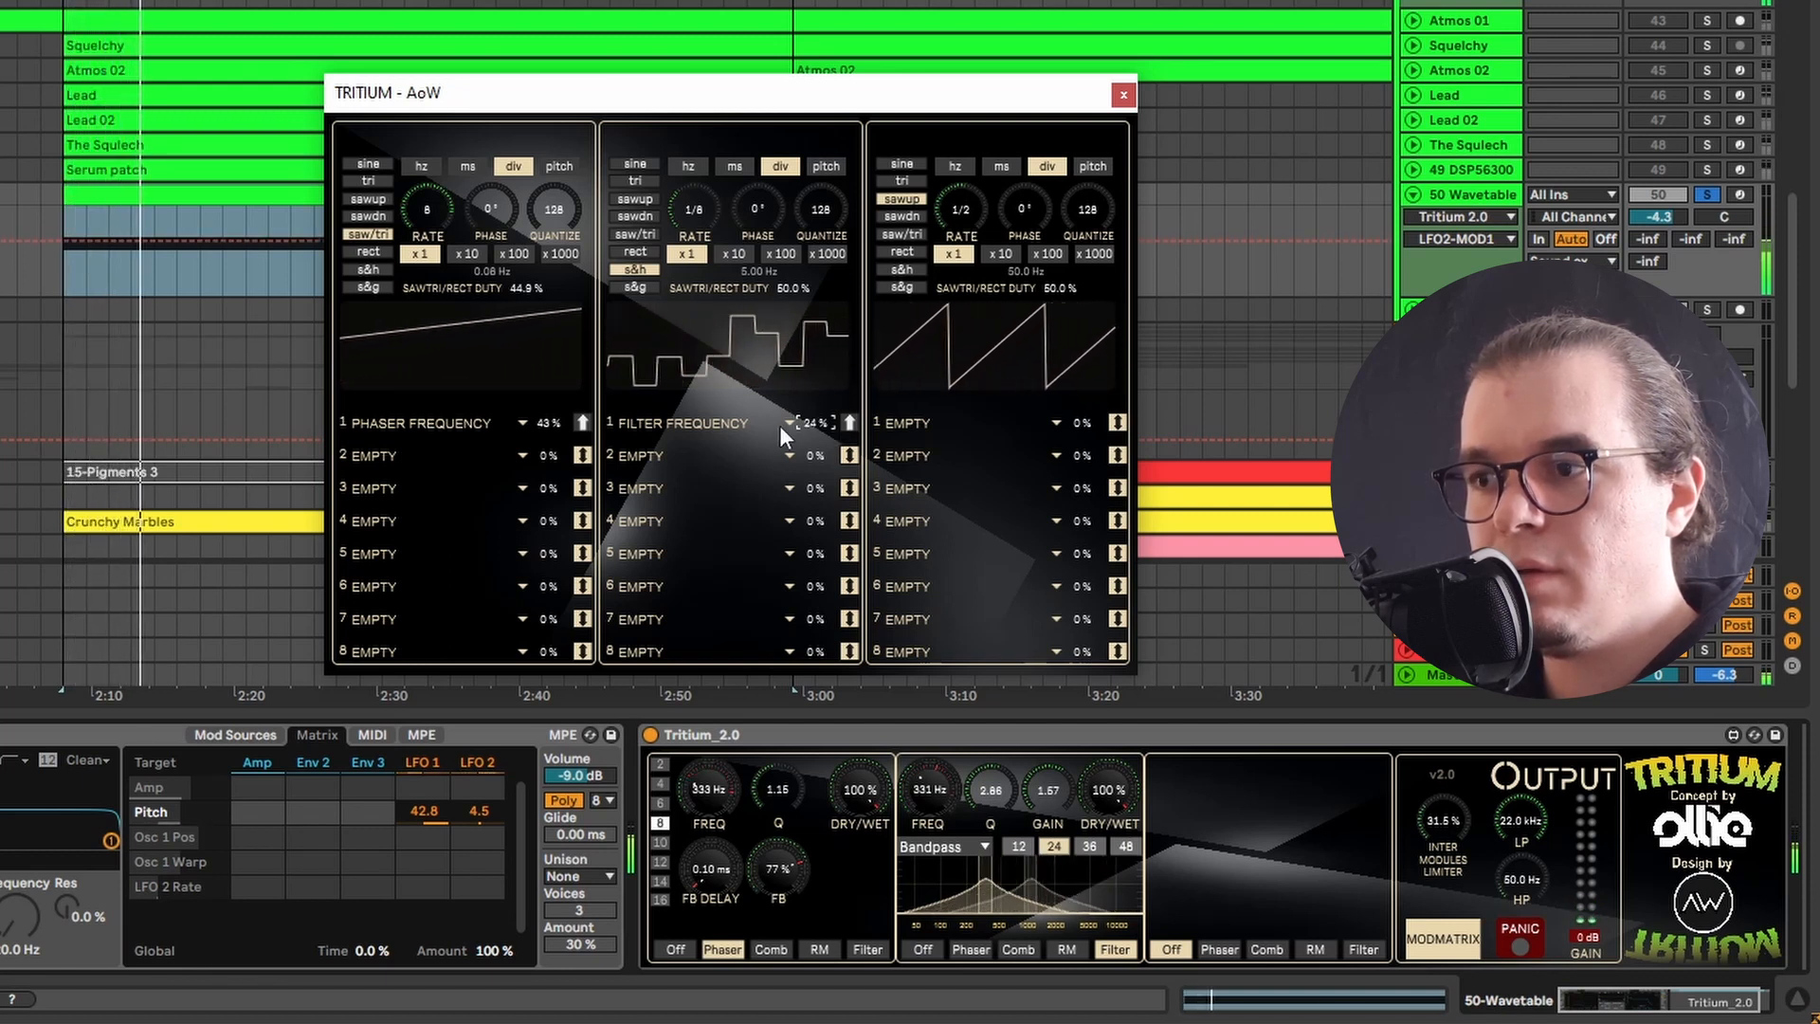
drag(817, 419, 815, 423)
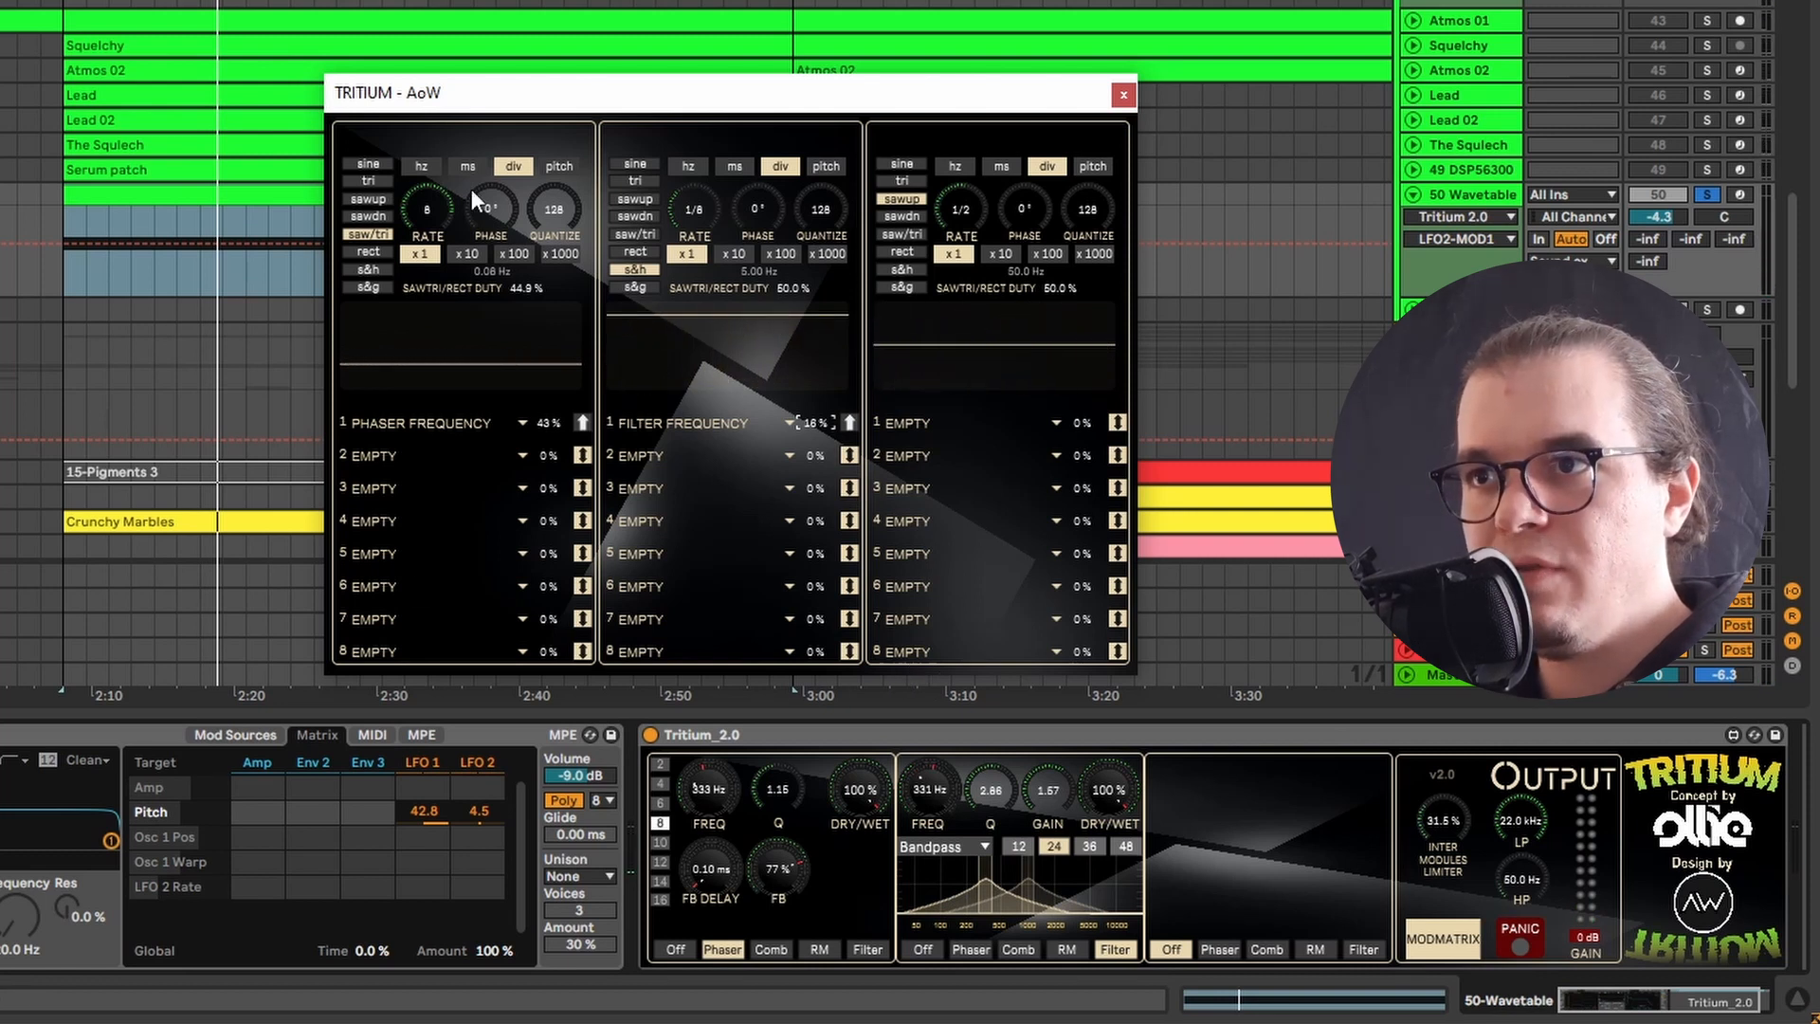
Route LFO 1's second slot to Filter Frequency at 6% and play the result
click(413, 459)
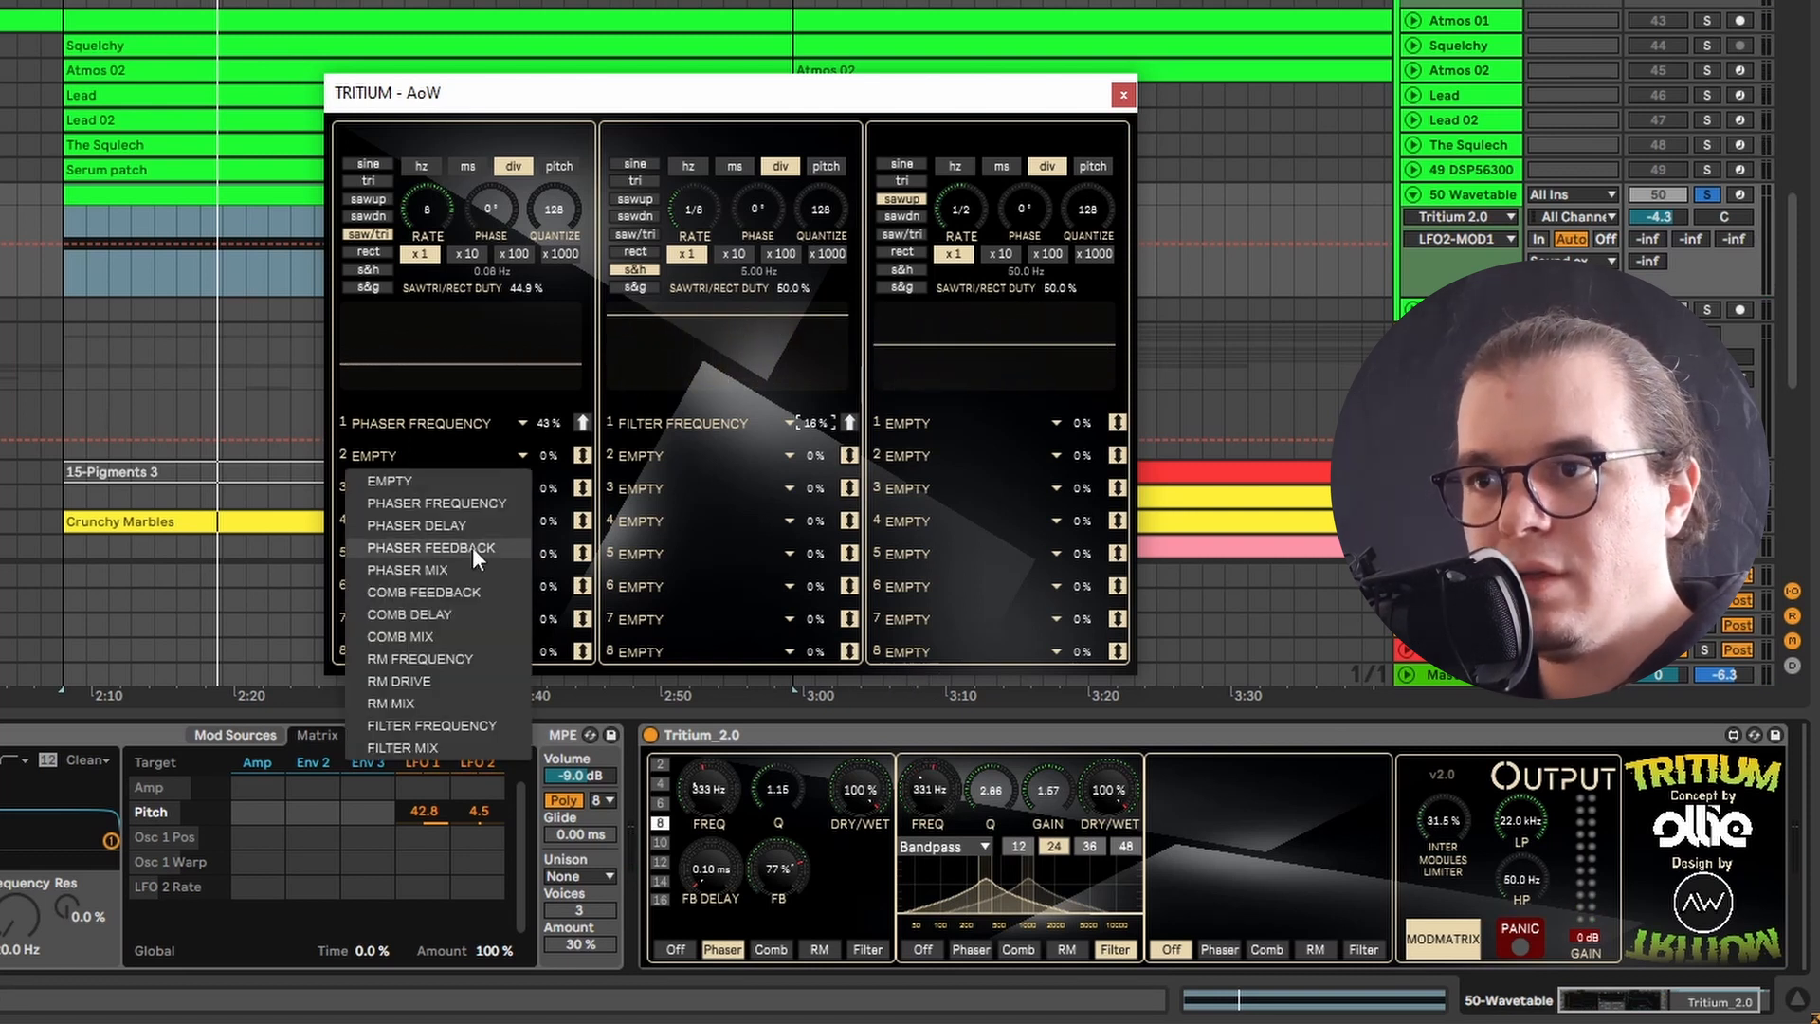
click(472, 722)
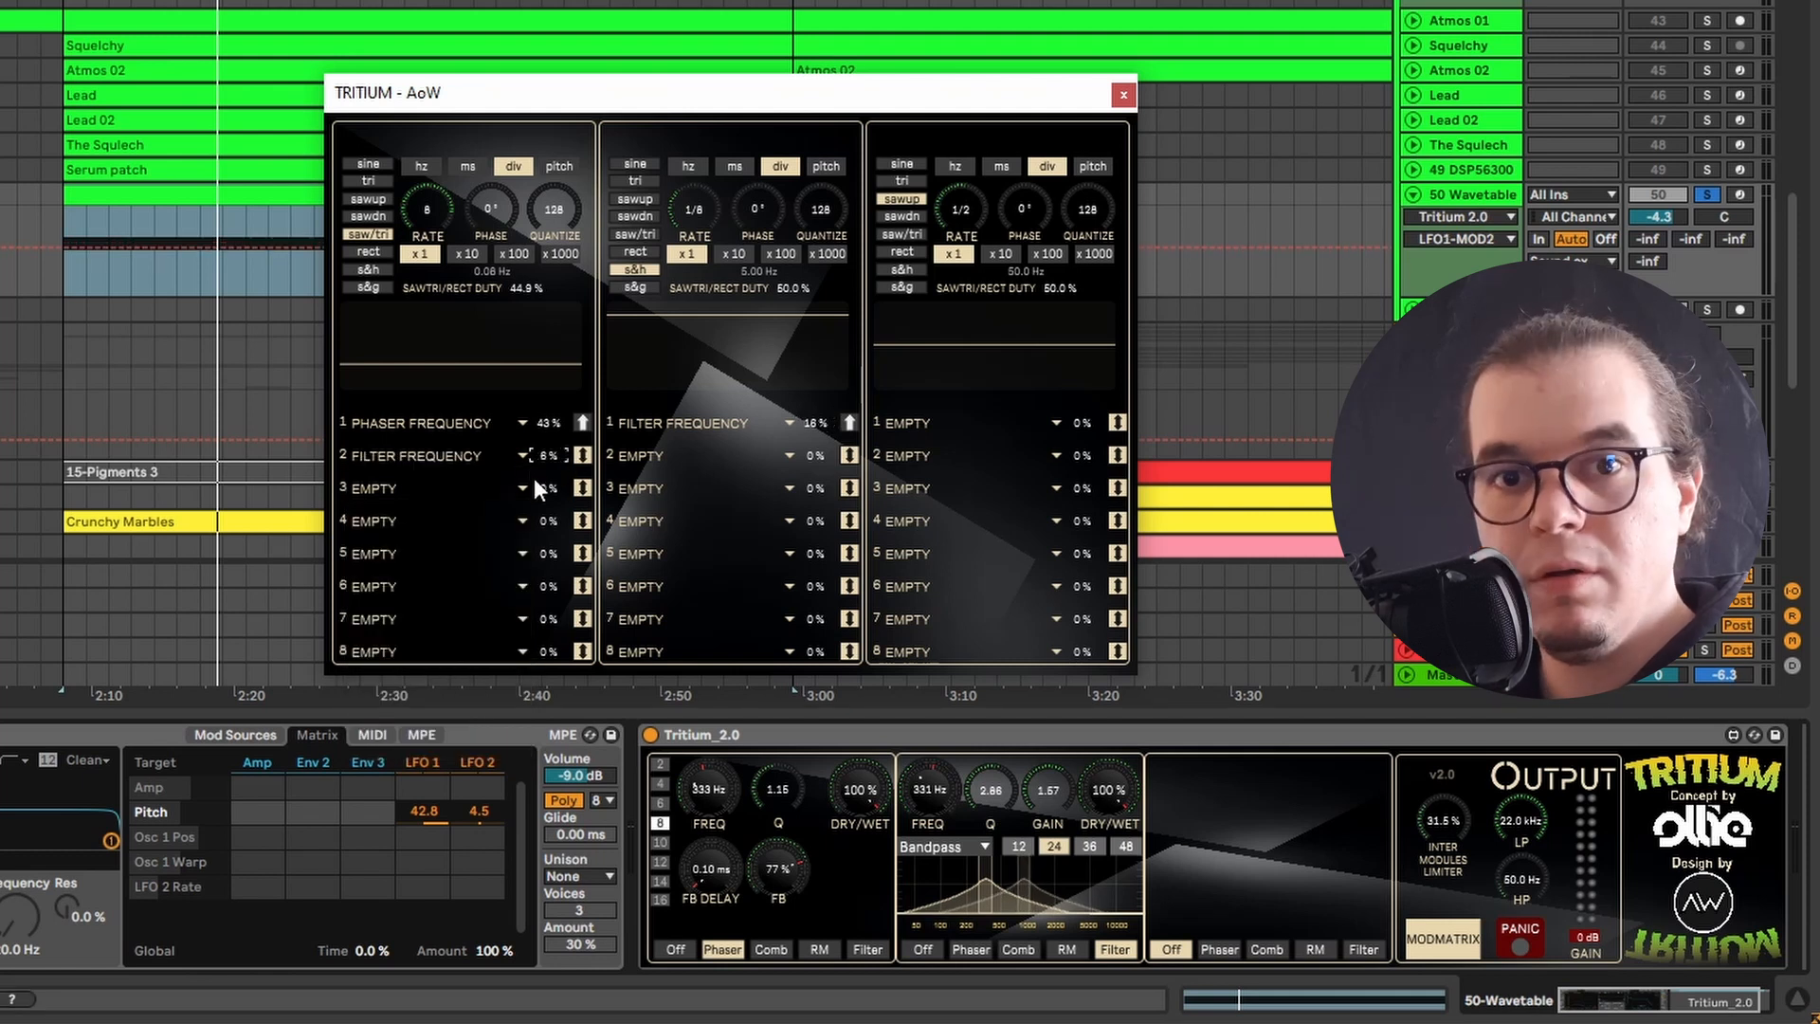
key(space)
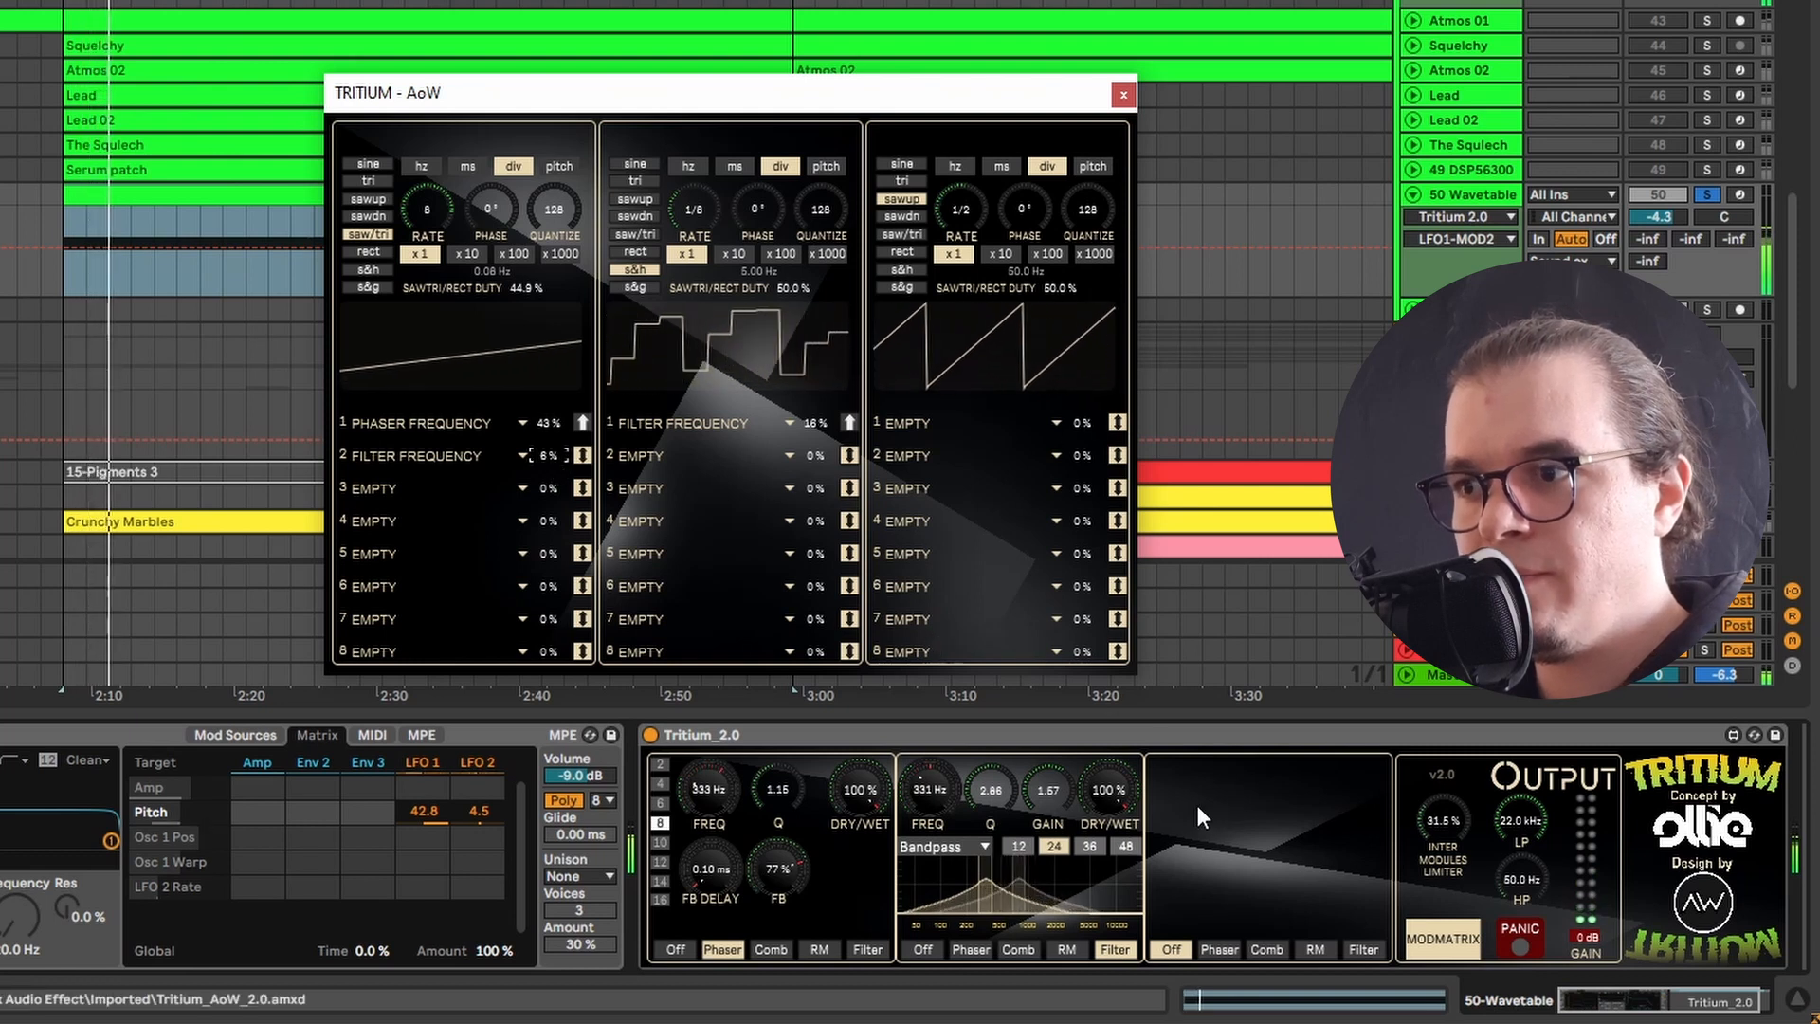
Switch LFO 2 to the s&g shape and give the bandpass filter the 12 slope with a gain of 2.30
click(1018, 846)
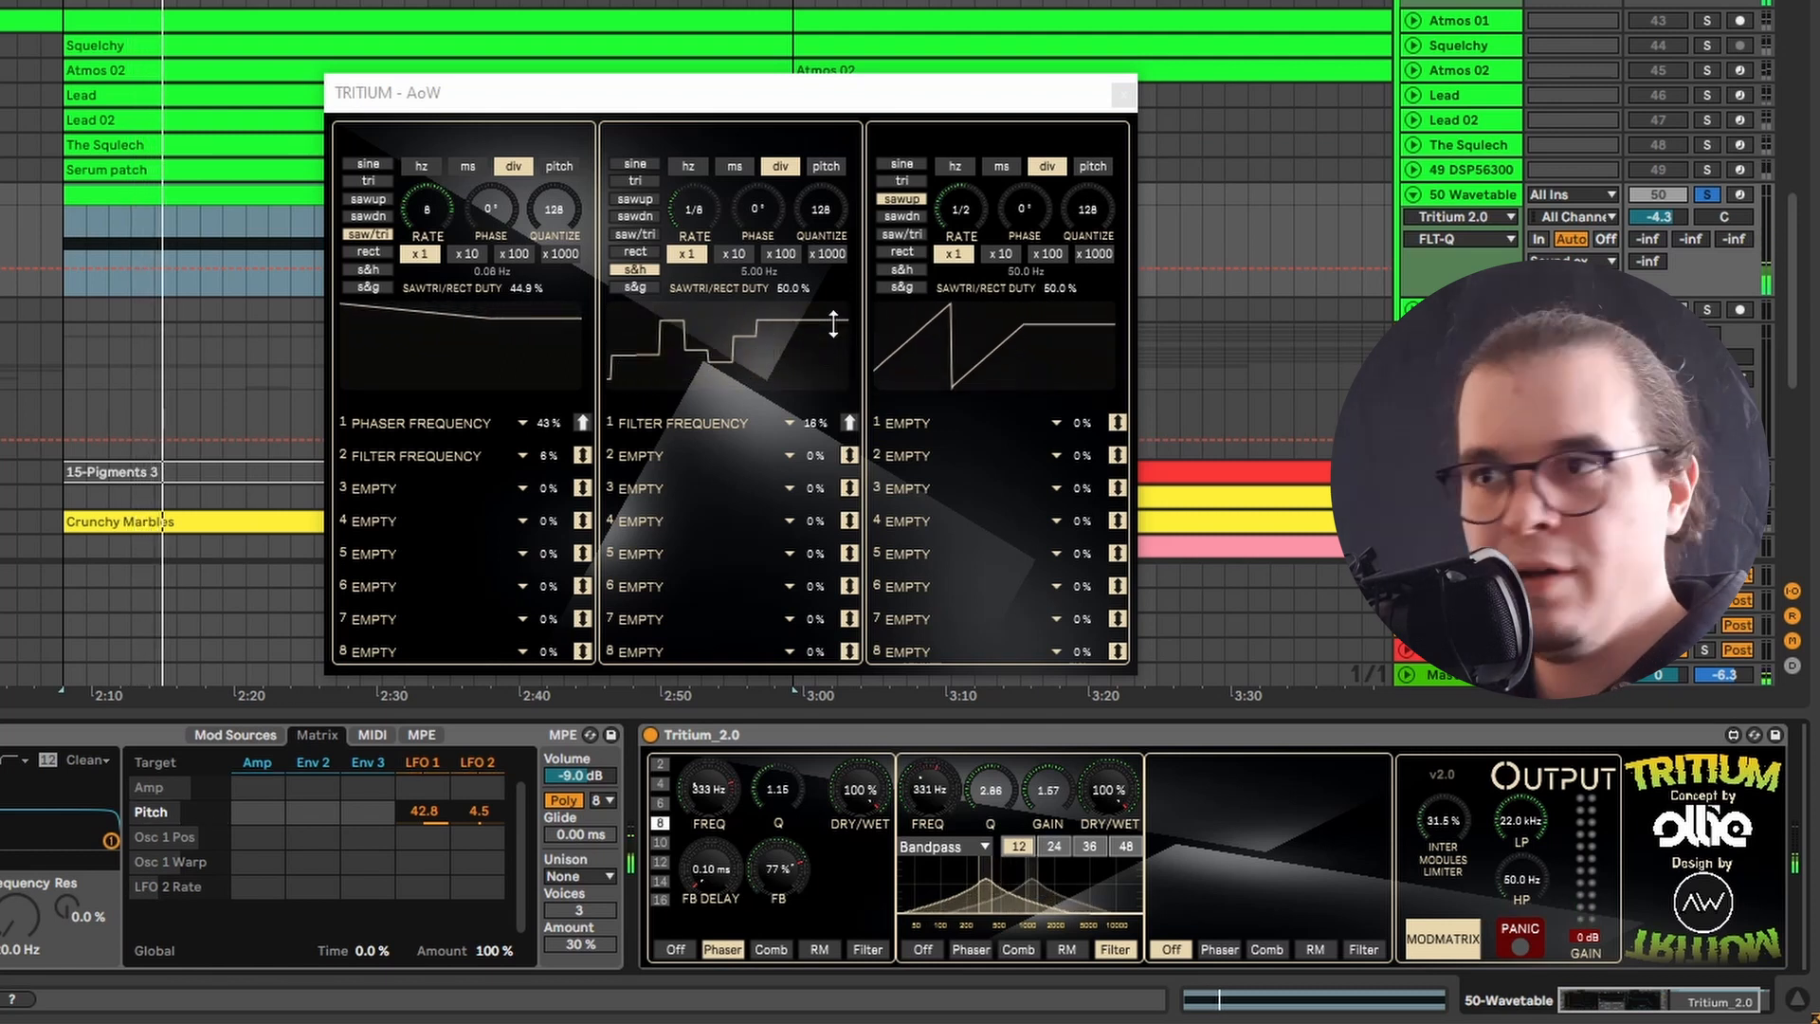
click(636, 287)
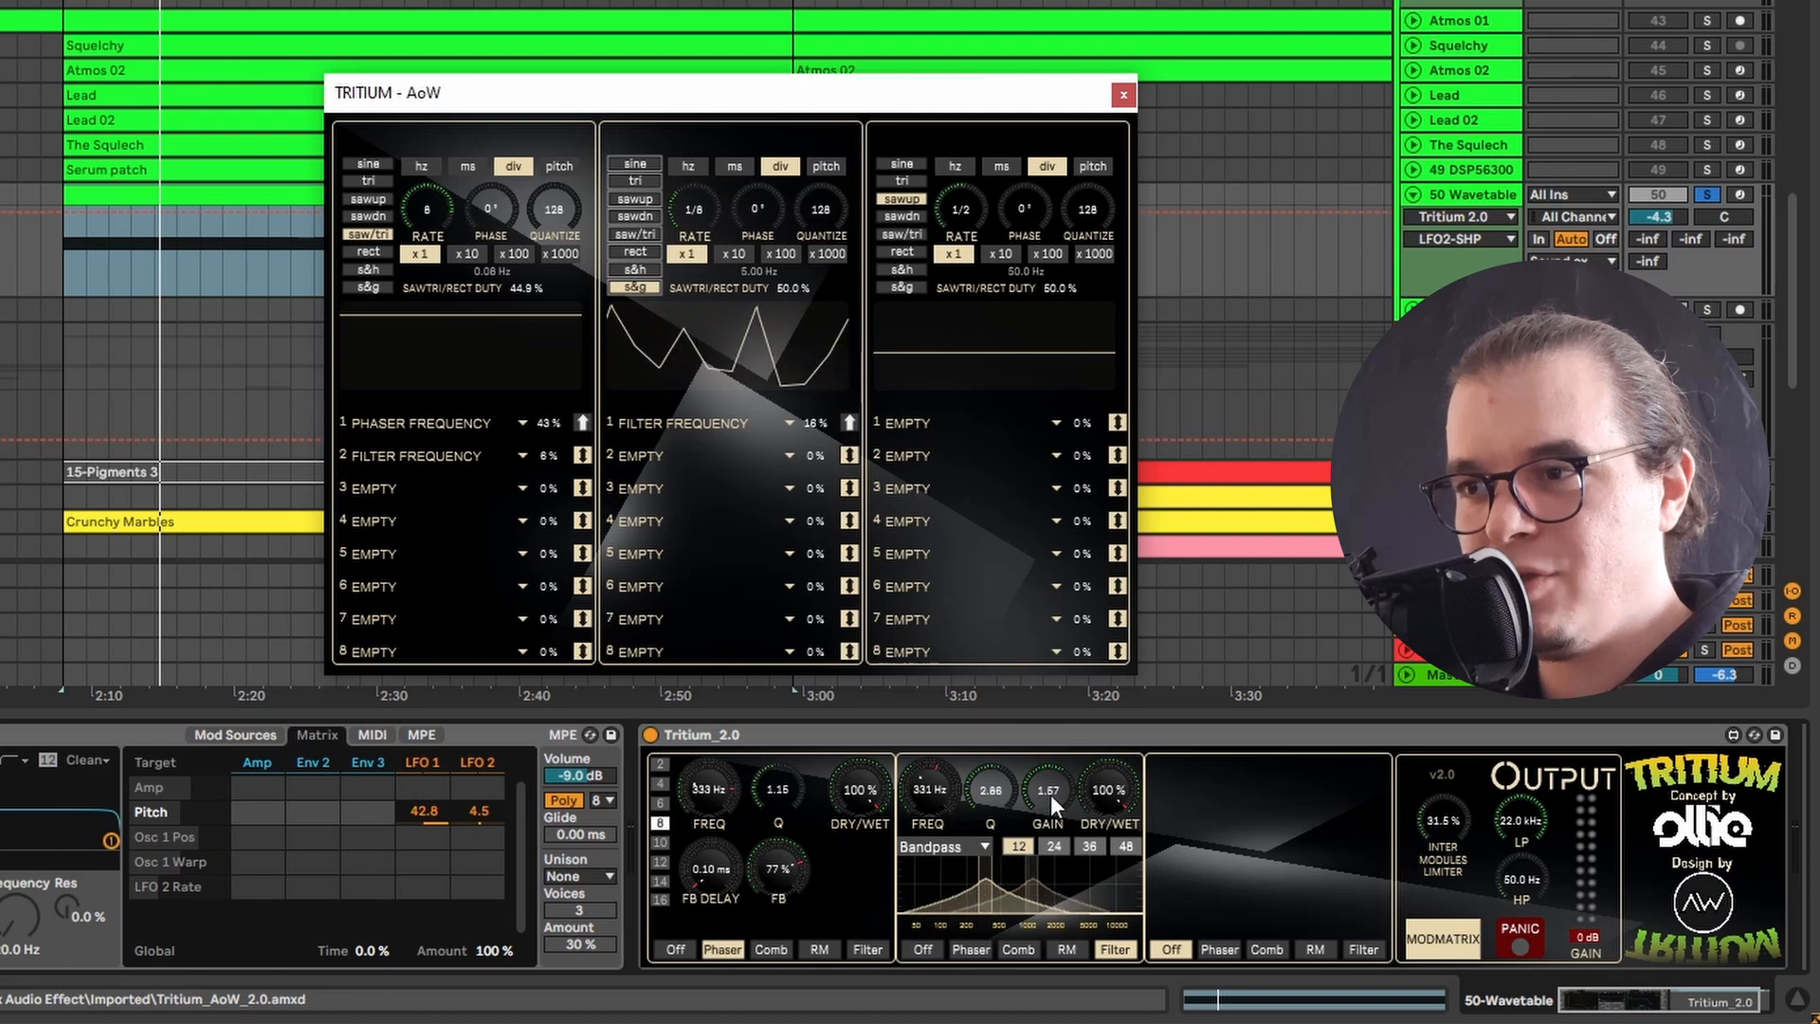
drag(1049, 785, 1049, 749)
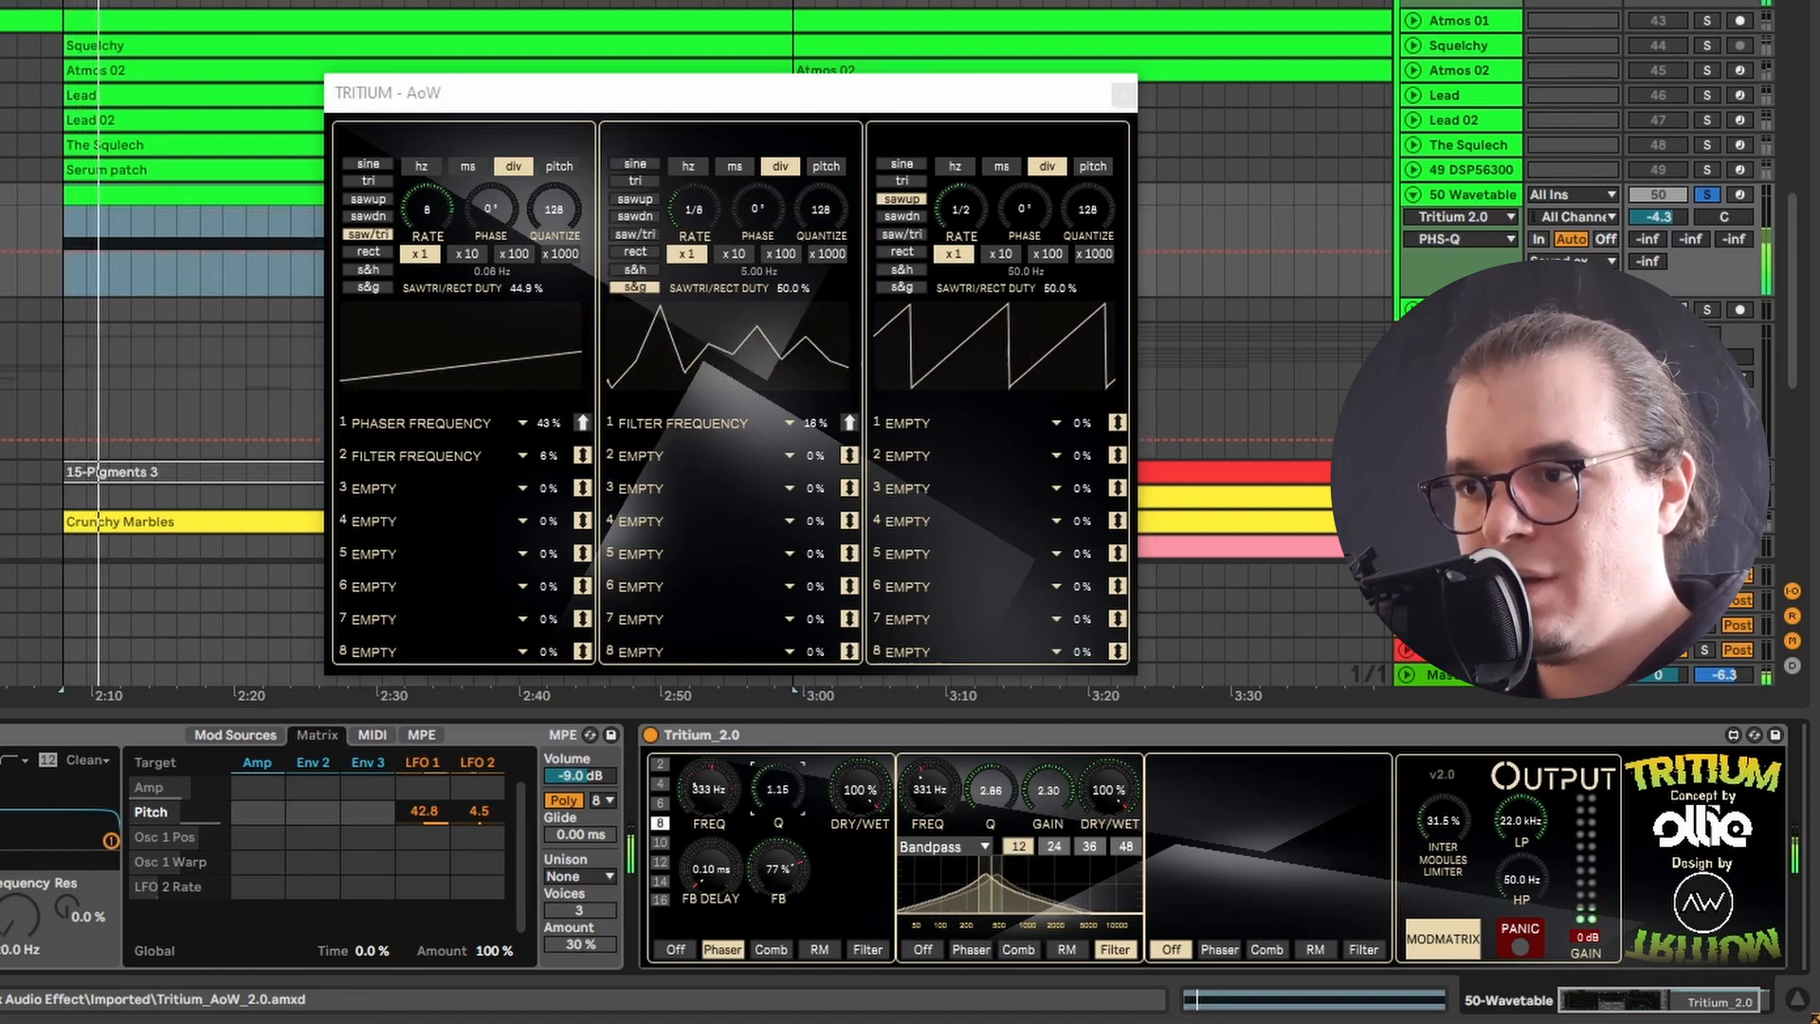
Set the phaser's Q to 1.50 and feedback to 74%, and lower the filter gain to 1.26
drag(777, 789, 777, 758)
mouse_move(773, 862)
mouse_down()
mouse_move(773, 825)
mouse_move(772, 861)
mouse_up()
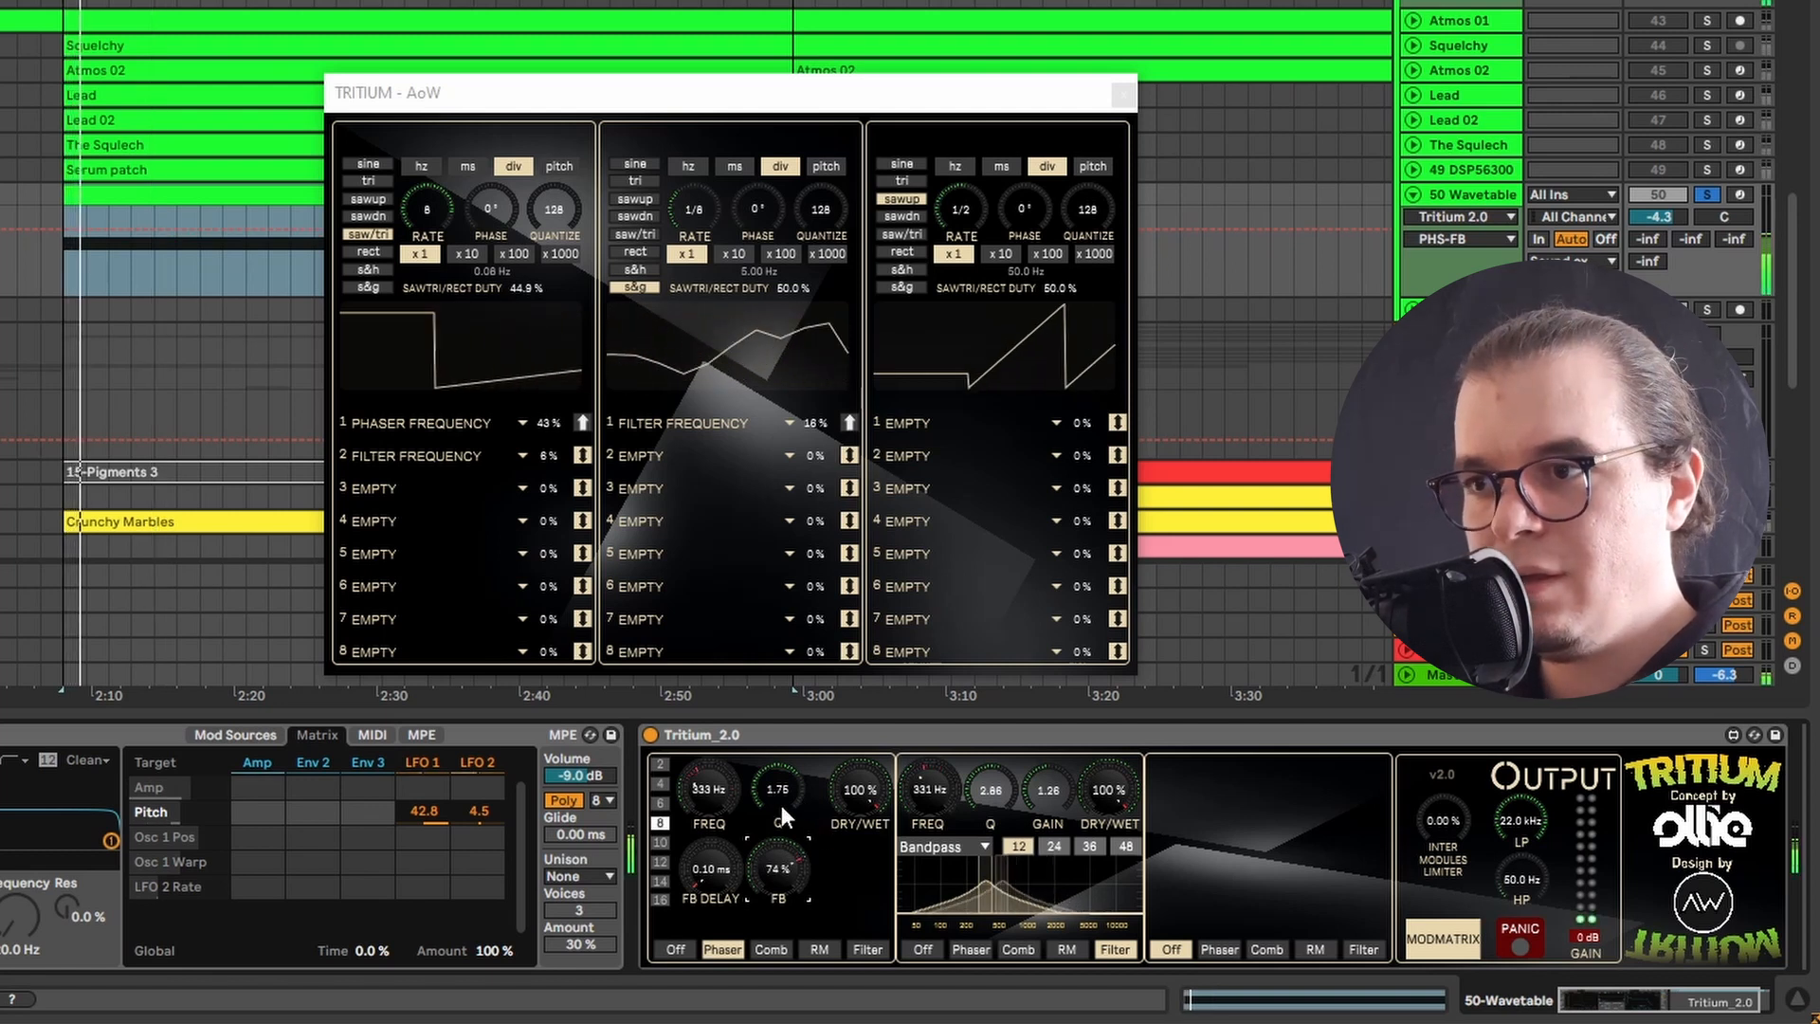
drag(780, 798, 780, 802)
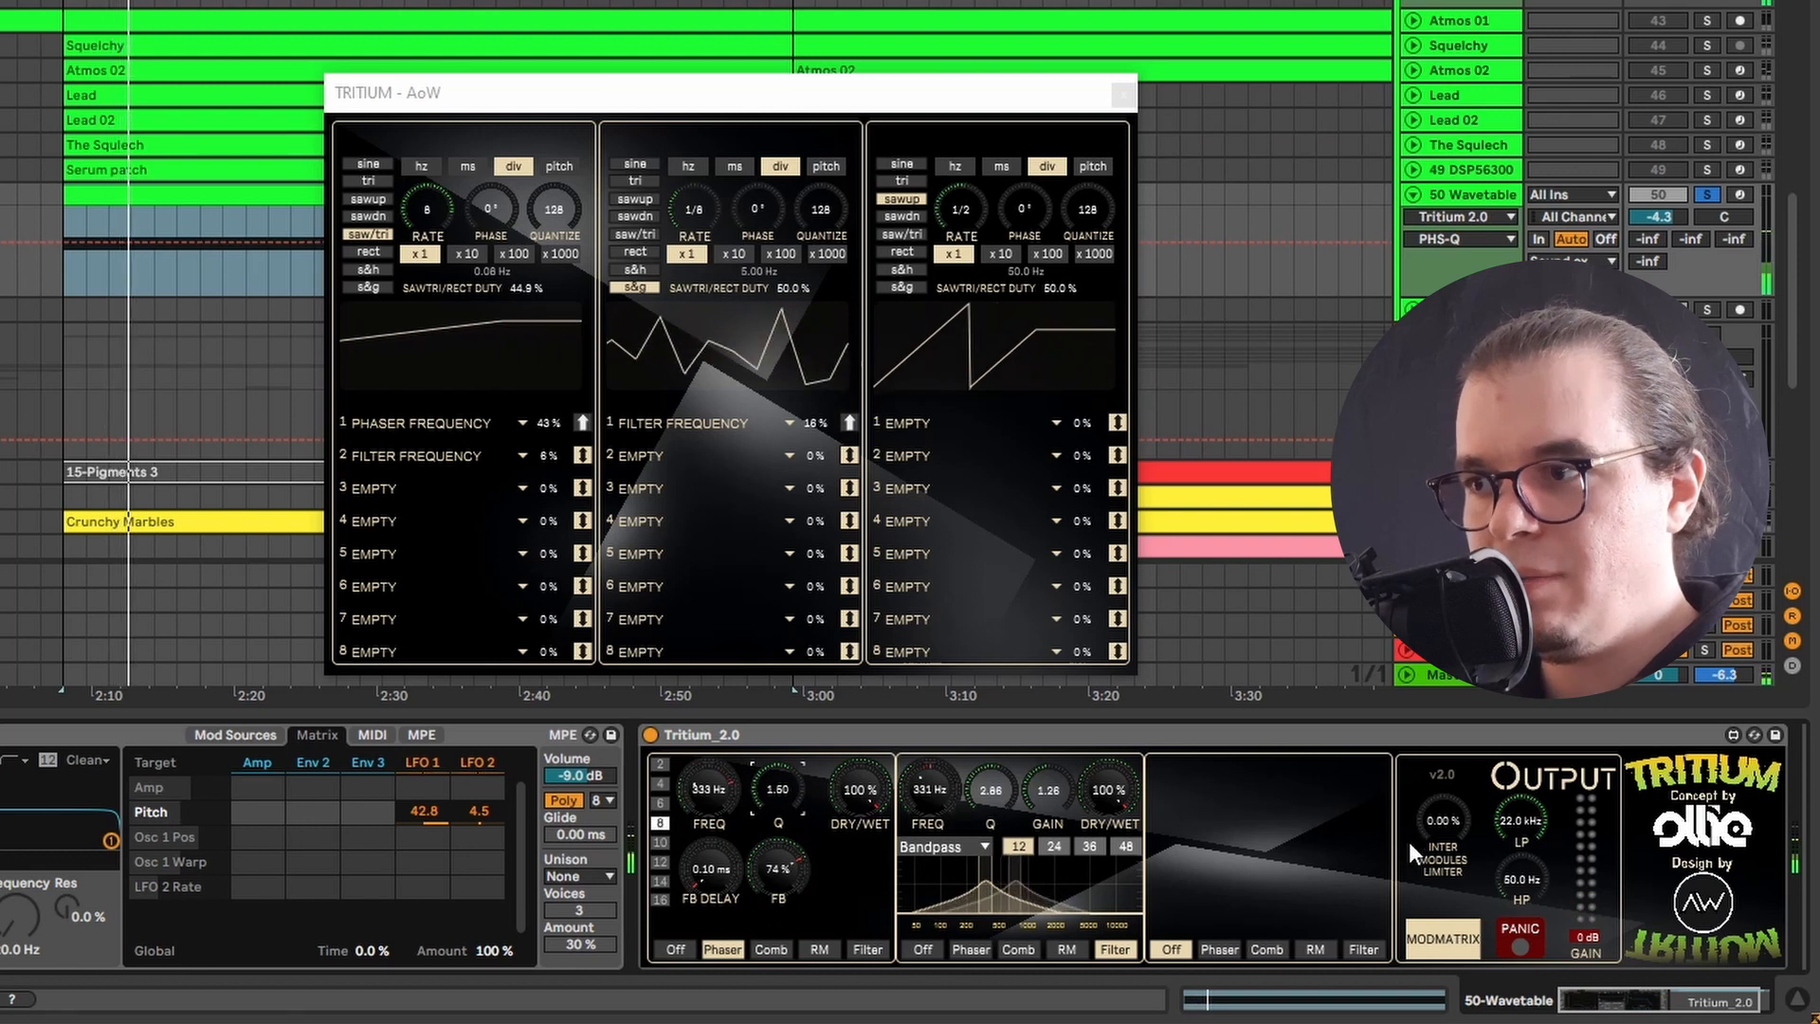
Raise Tritium's inter modules limiter to 68.5% while listening to playback
drag(1413, 853, 1412, 834)
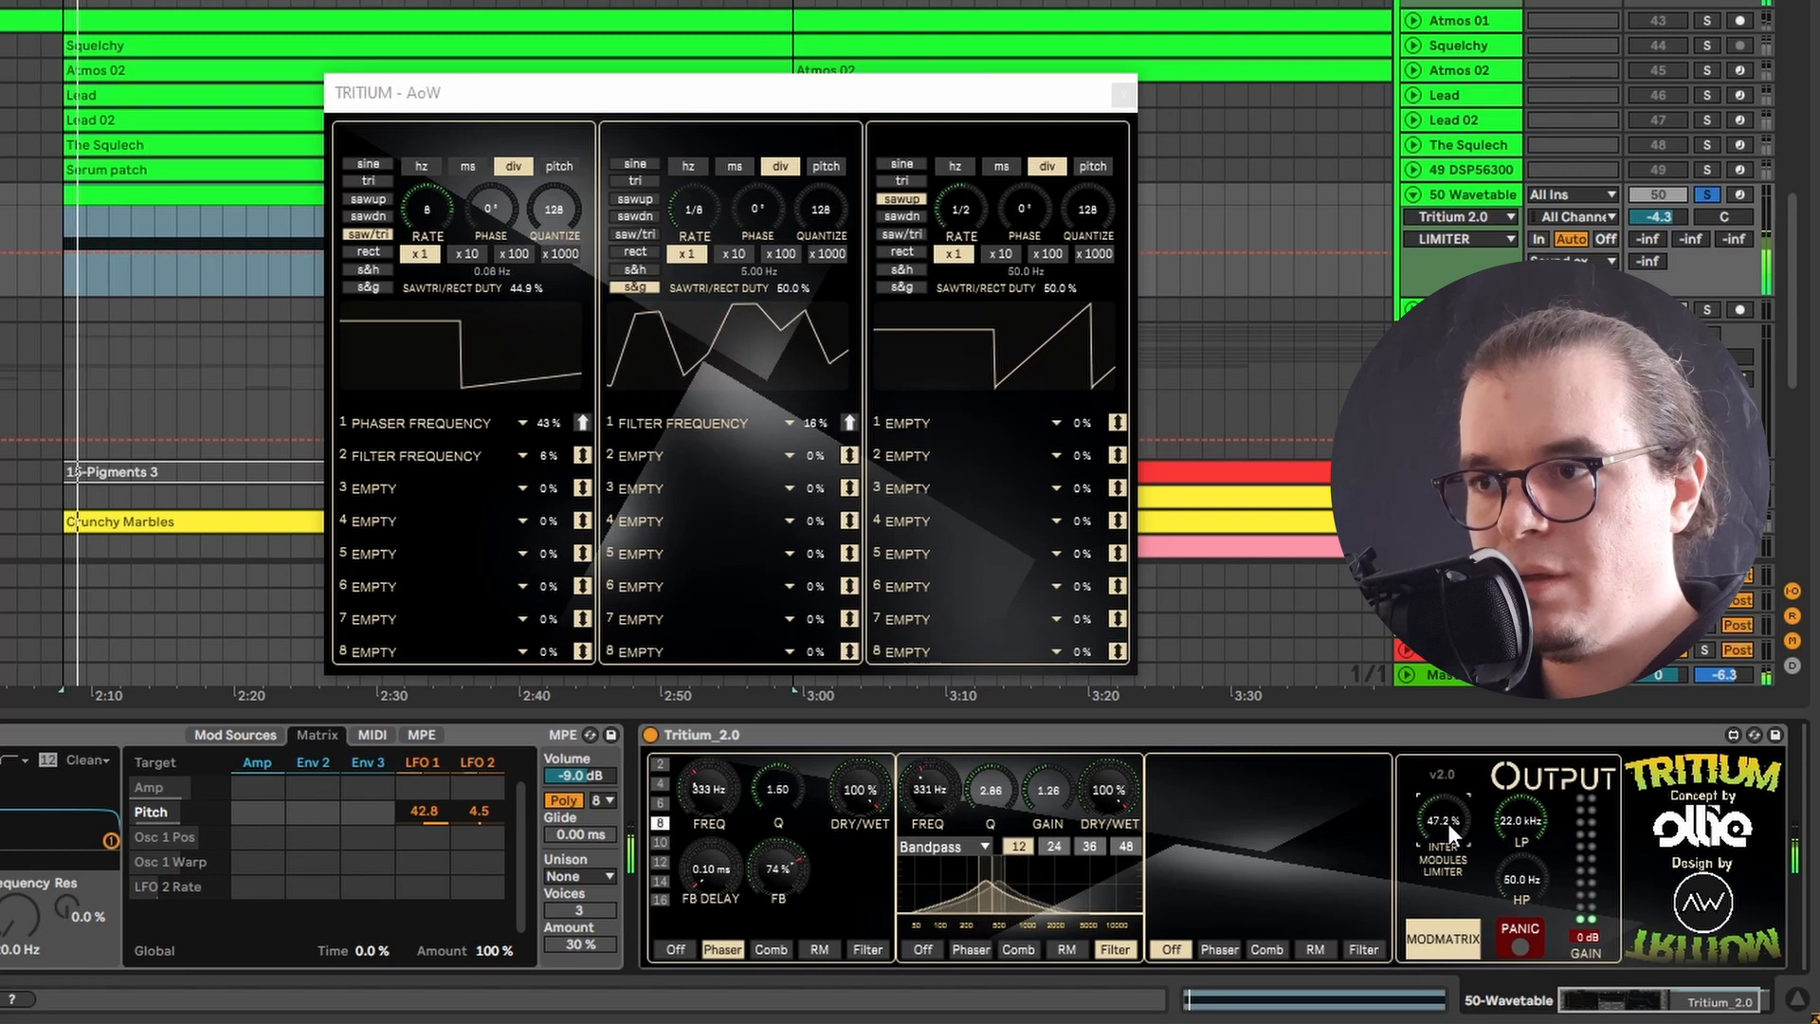
drag(1448, 822, 1447, 807)
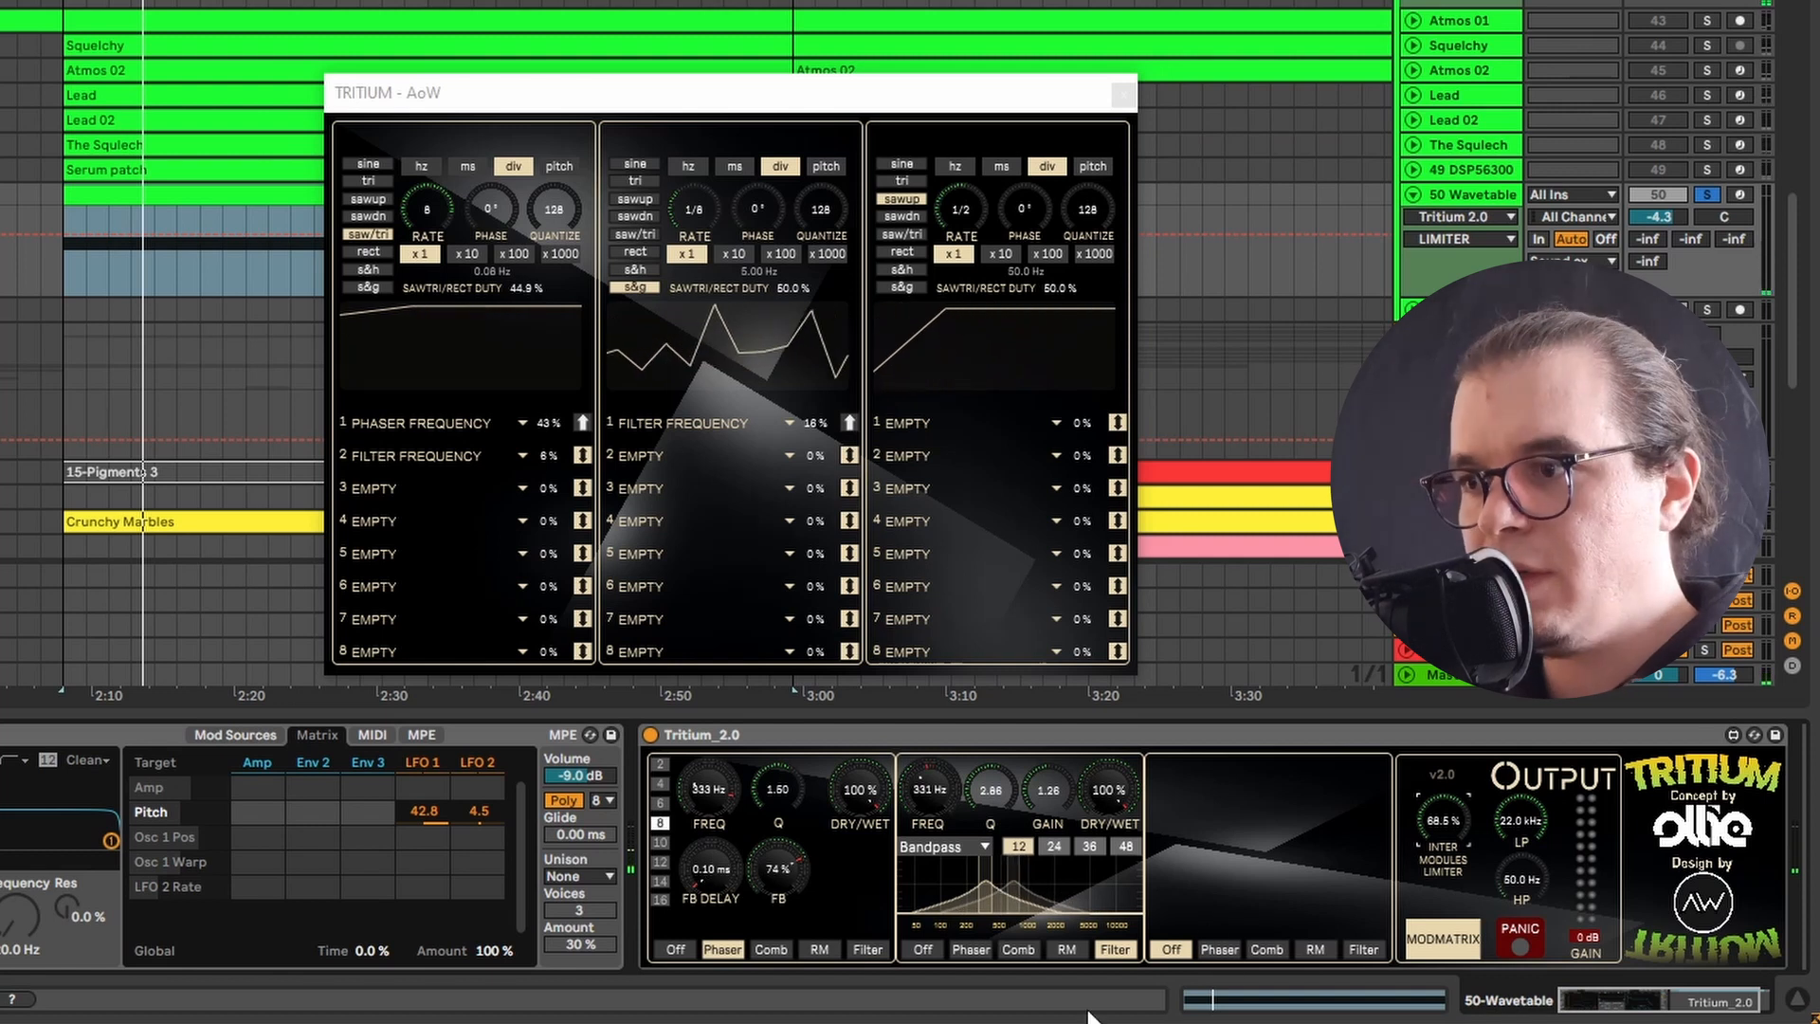
Enable a comb in Tritium's third module with 160 ms delay and 22% dry/wet, raising its feedback while listening to playback
click(1265, 950)
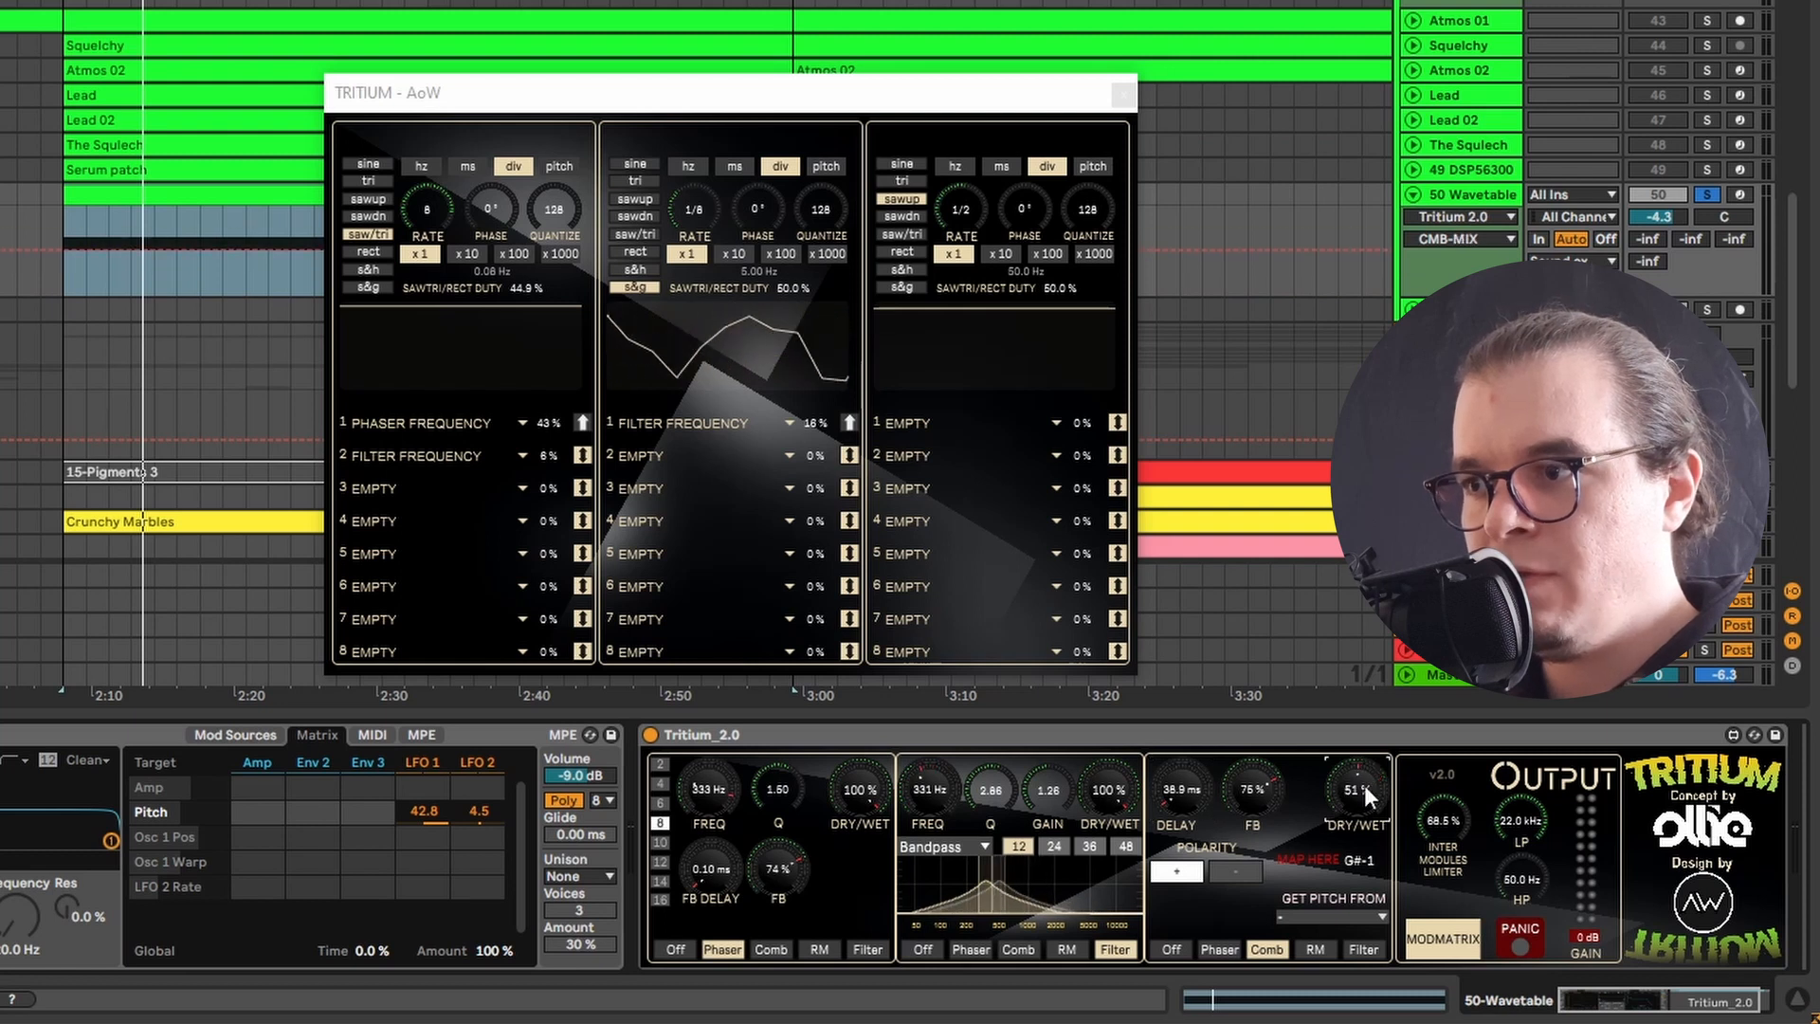
key(space)
click(1196, 781)
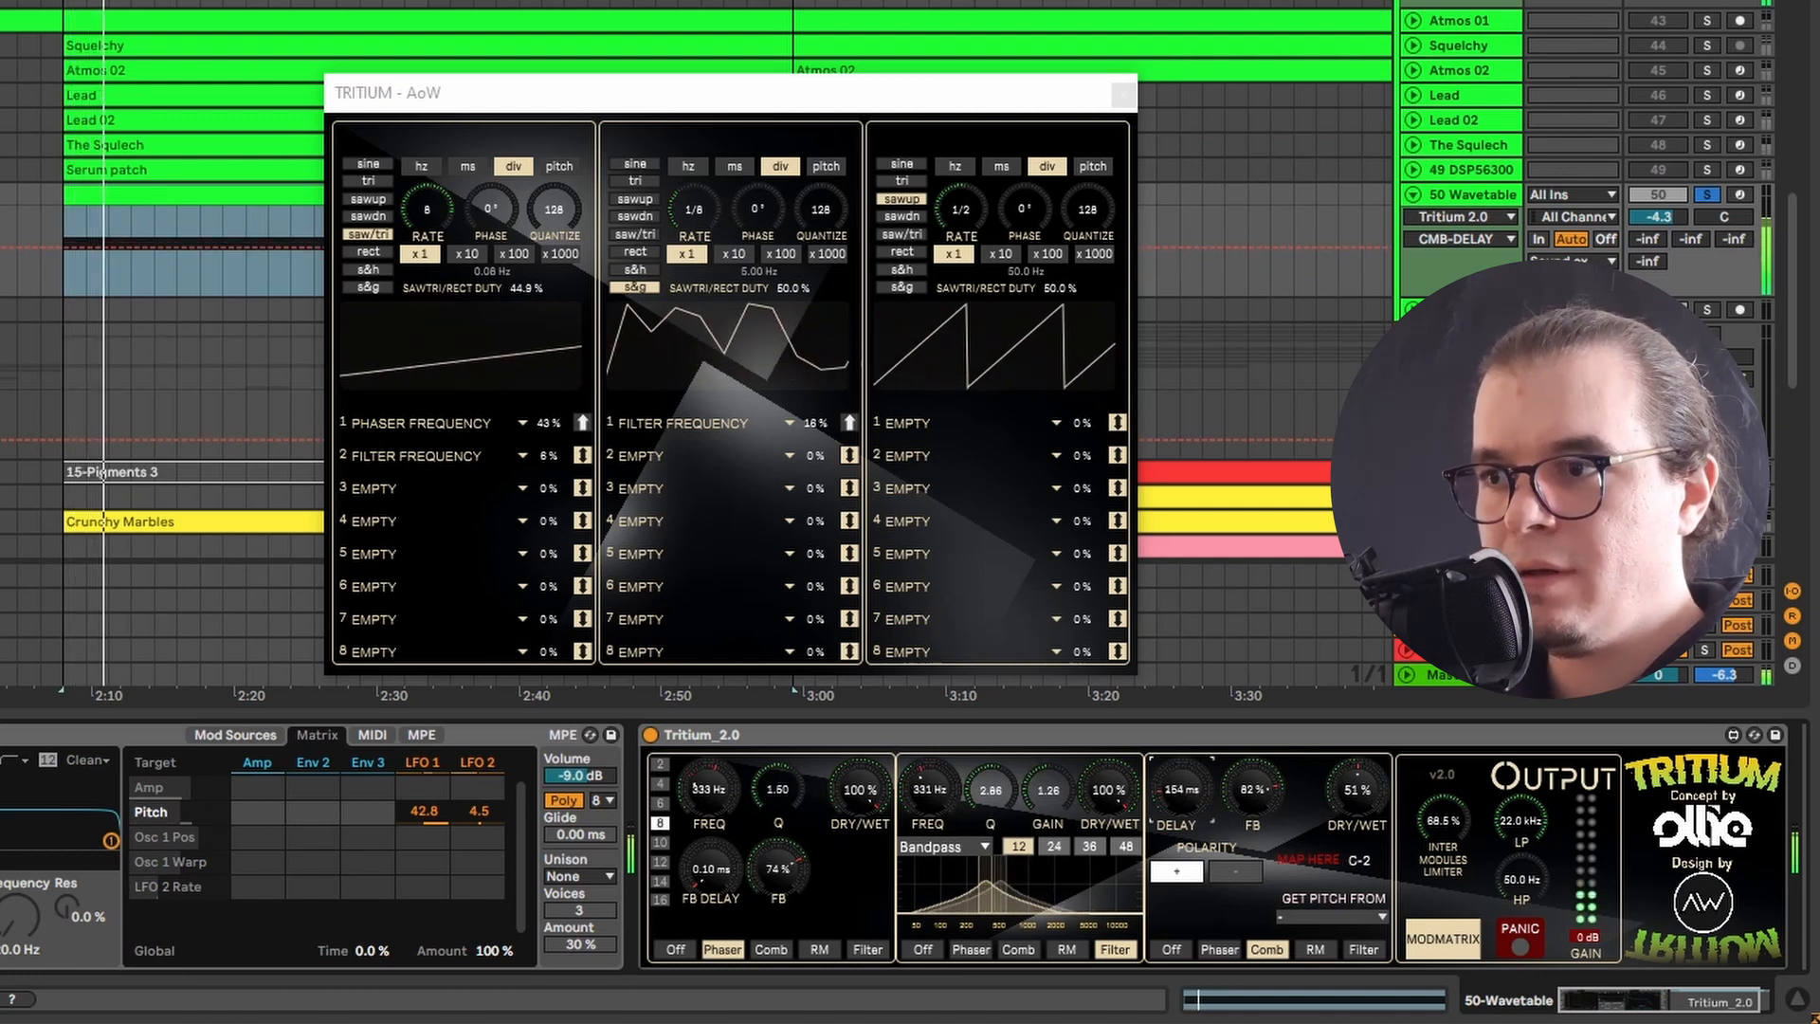
click(1357, 791)
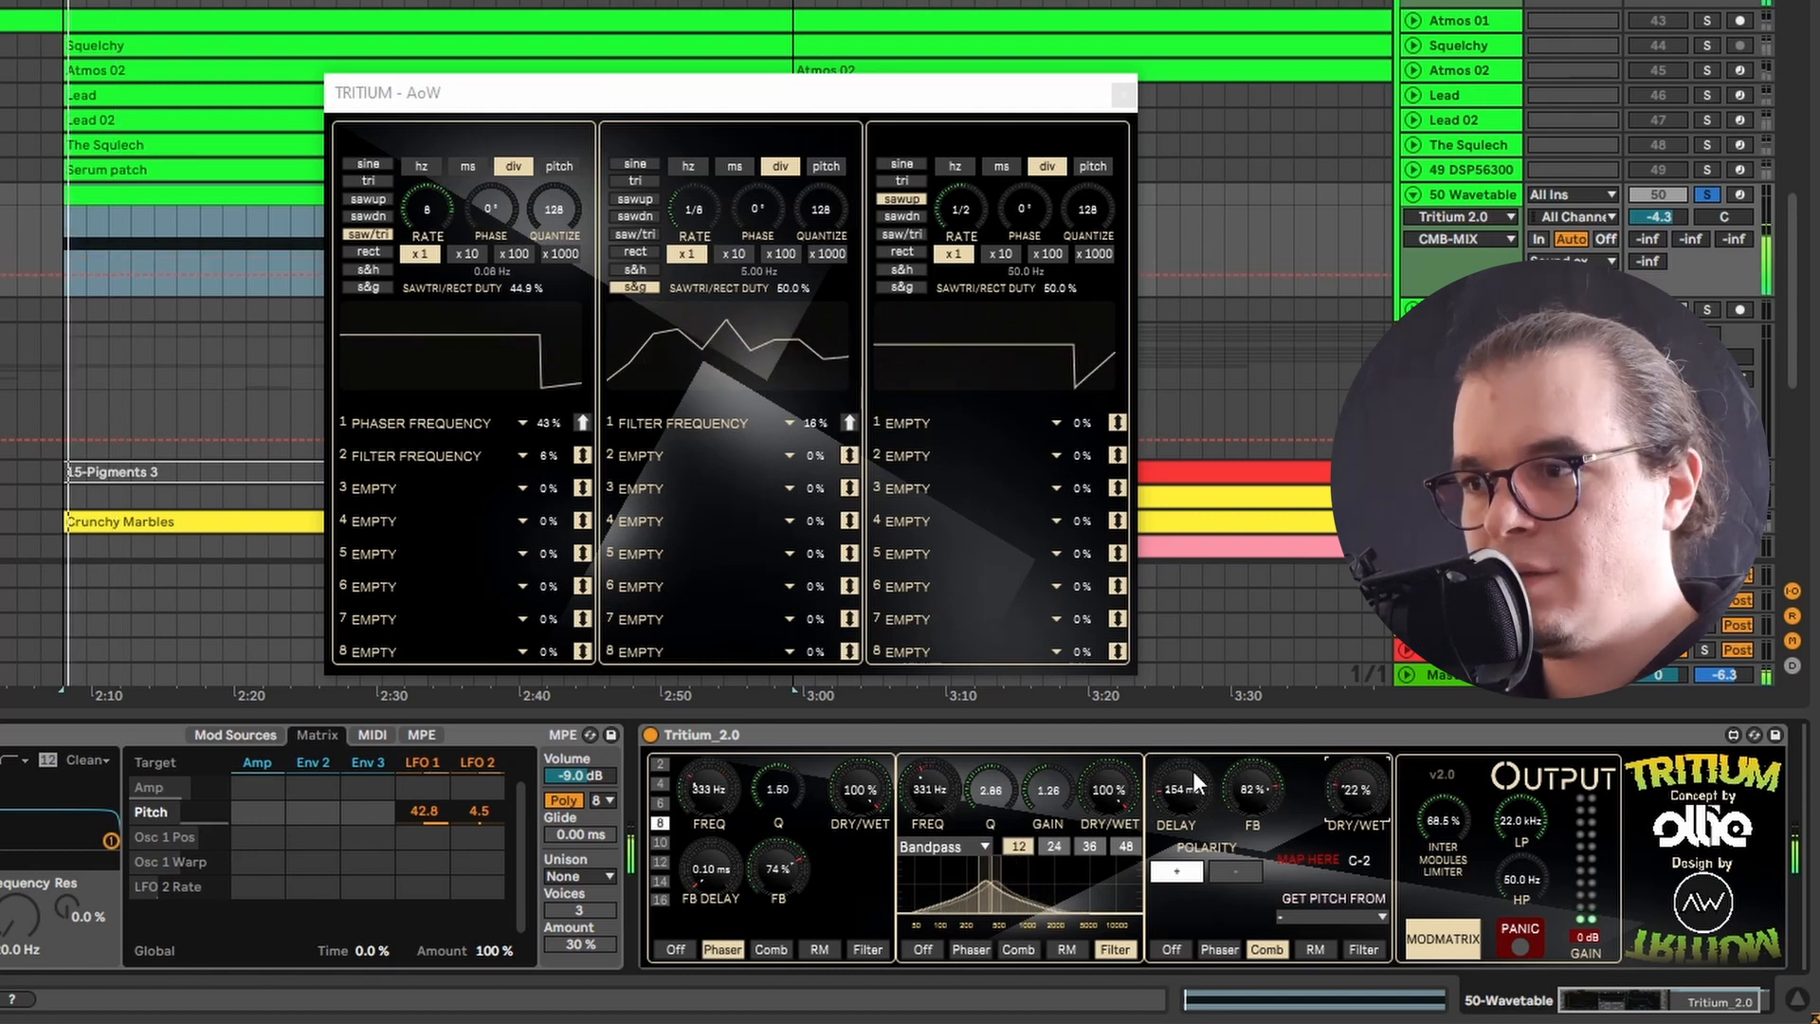
click(1249, 783)
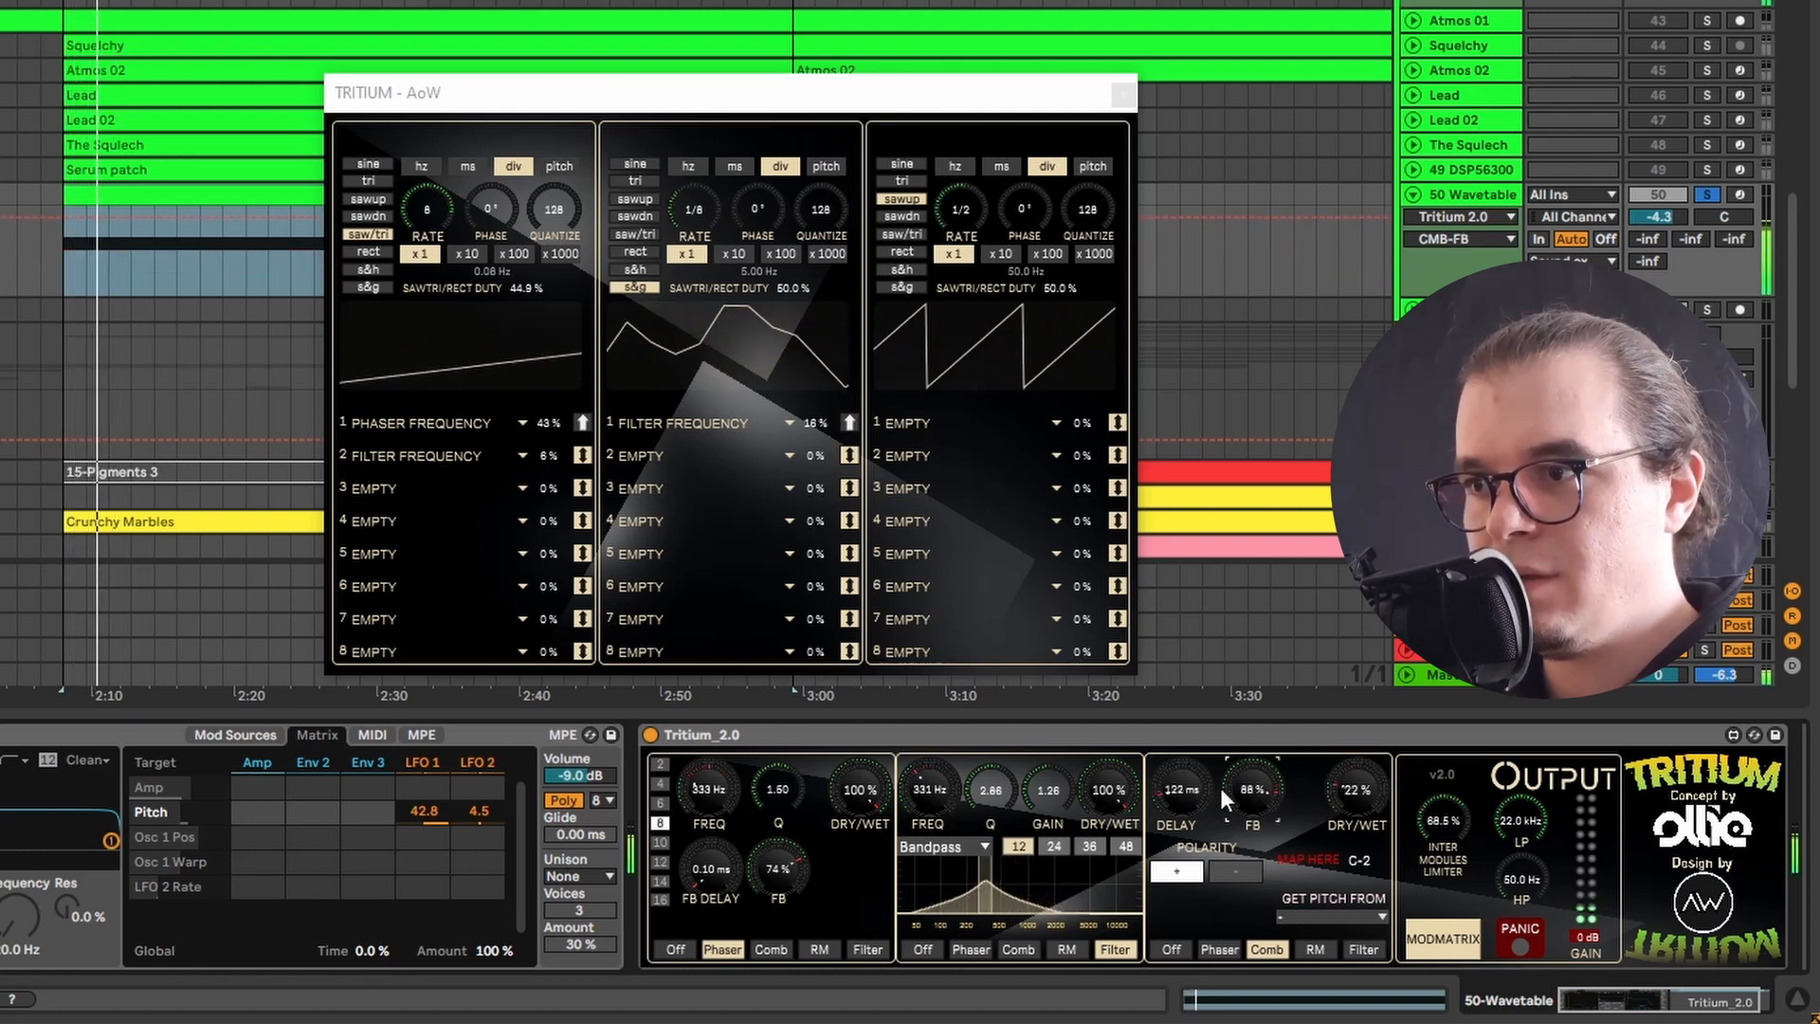
drag(1185, 790, 1184, 773)
Set the bandpass filter to Q 3.09, slope 24 and gain 1.30, and raise the inter modules limiter to 73.2%
mouse_move(992, 791)
mouse_down()
mouse_move(991, 774)
mouse_move(1048, 781)
mouse_move(1001, 807)
mouse_up()
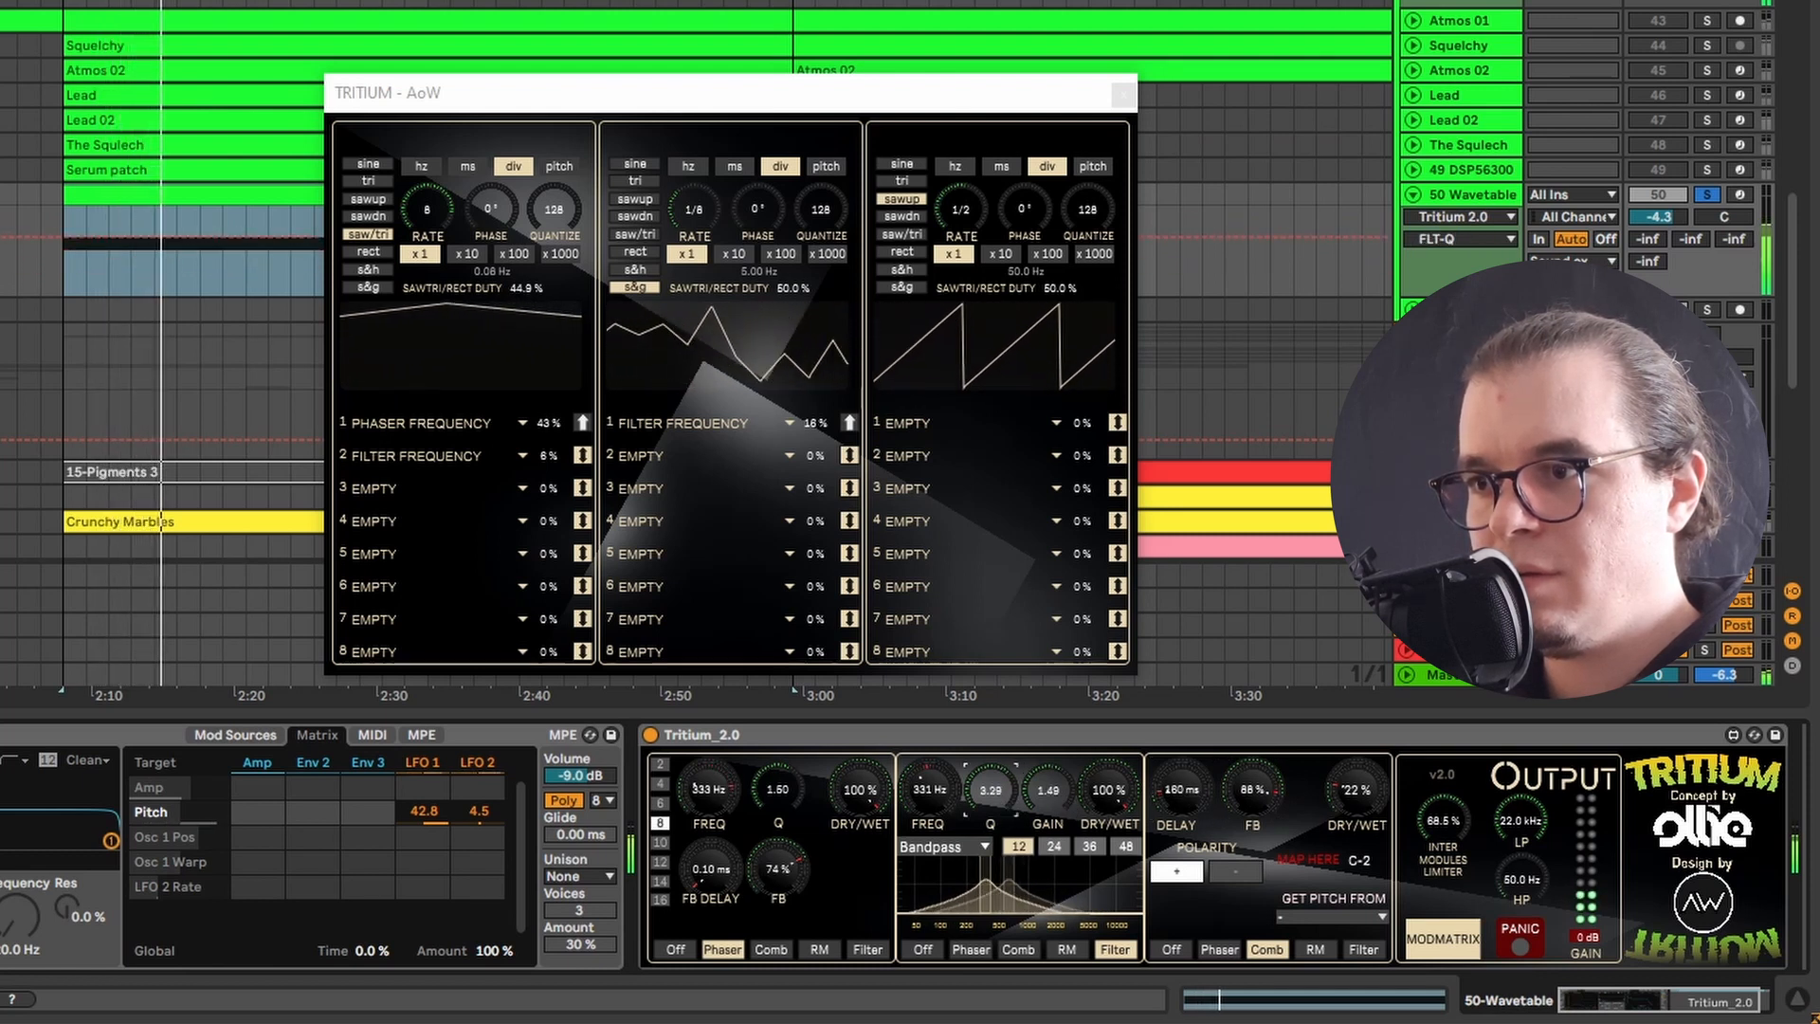
click(1056, 846)
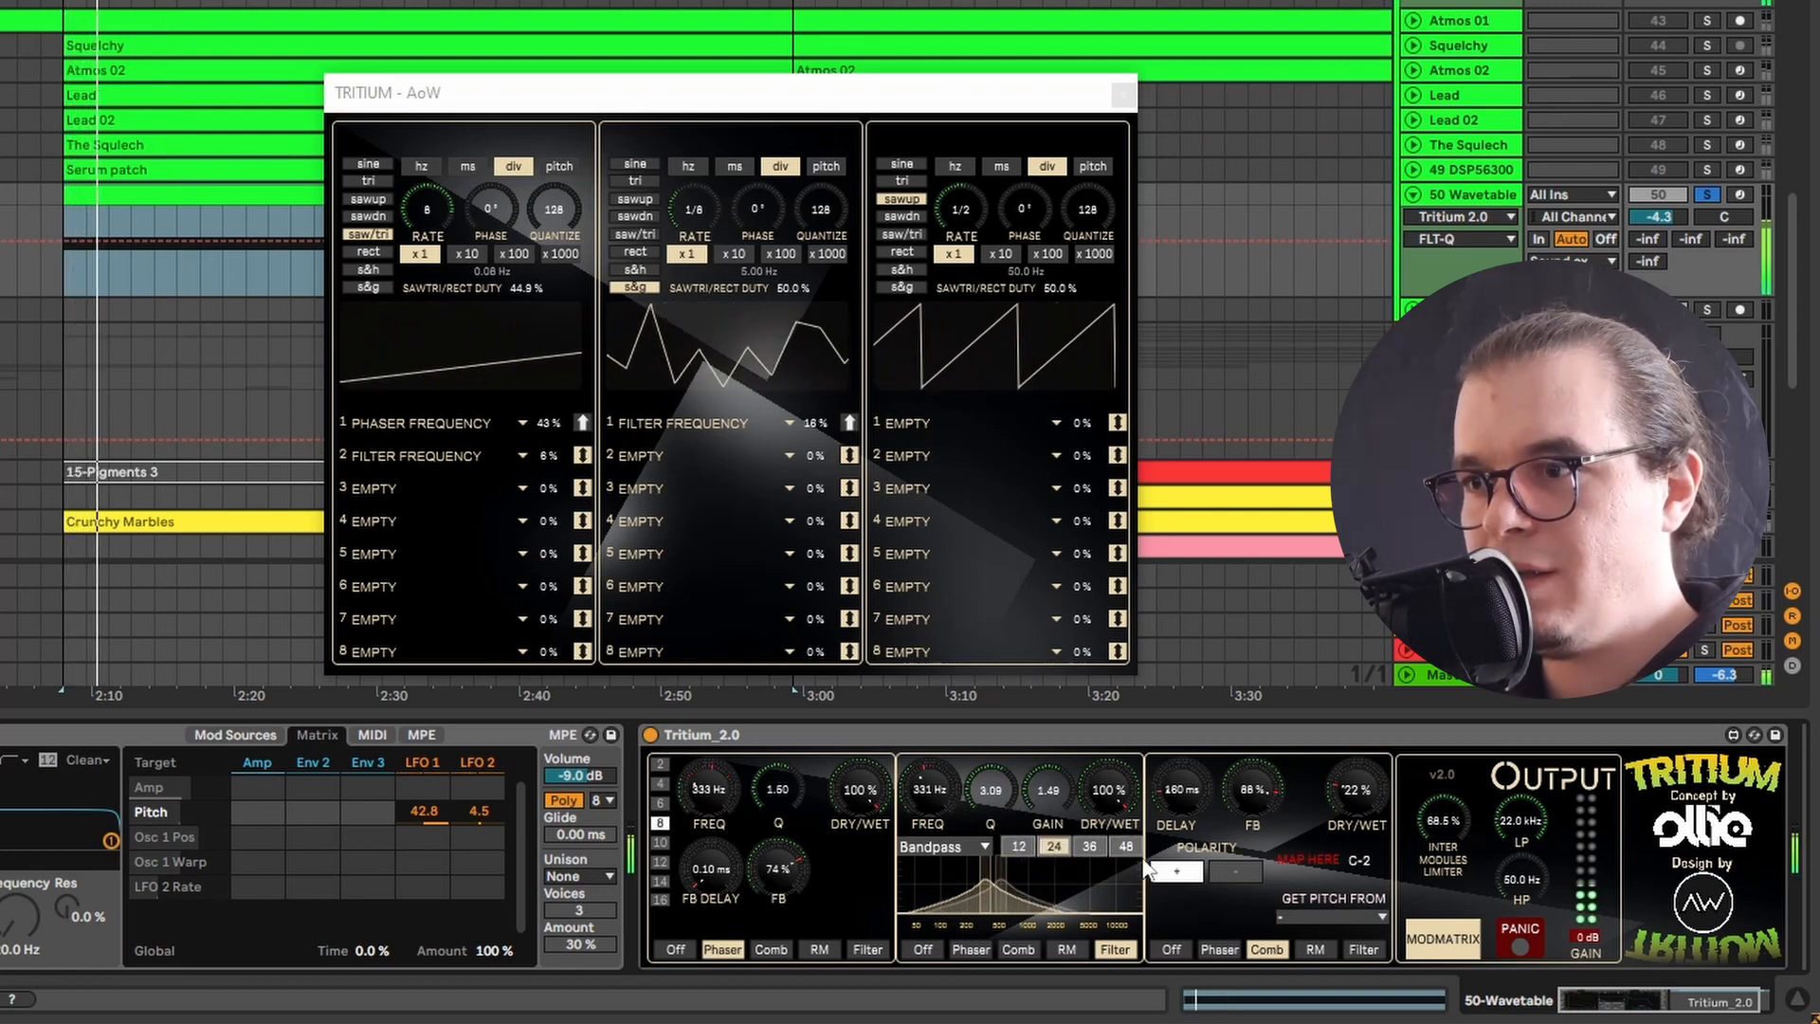
drag(1443, 829, 1443, 821)
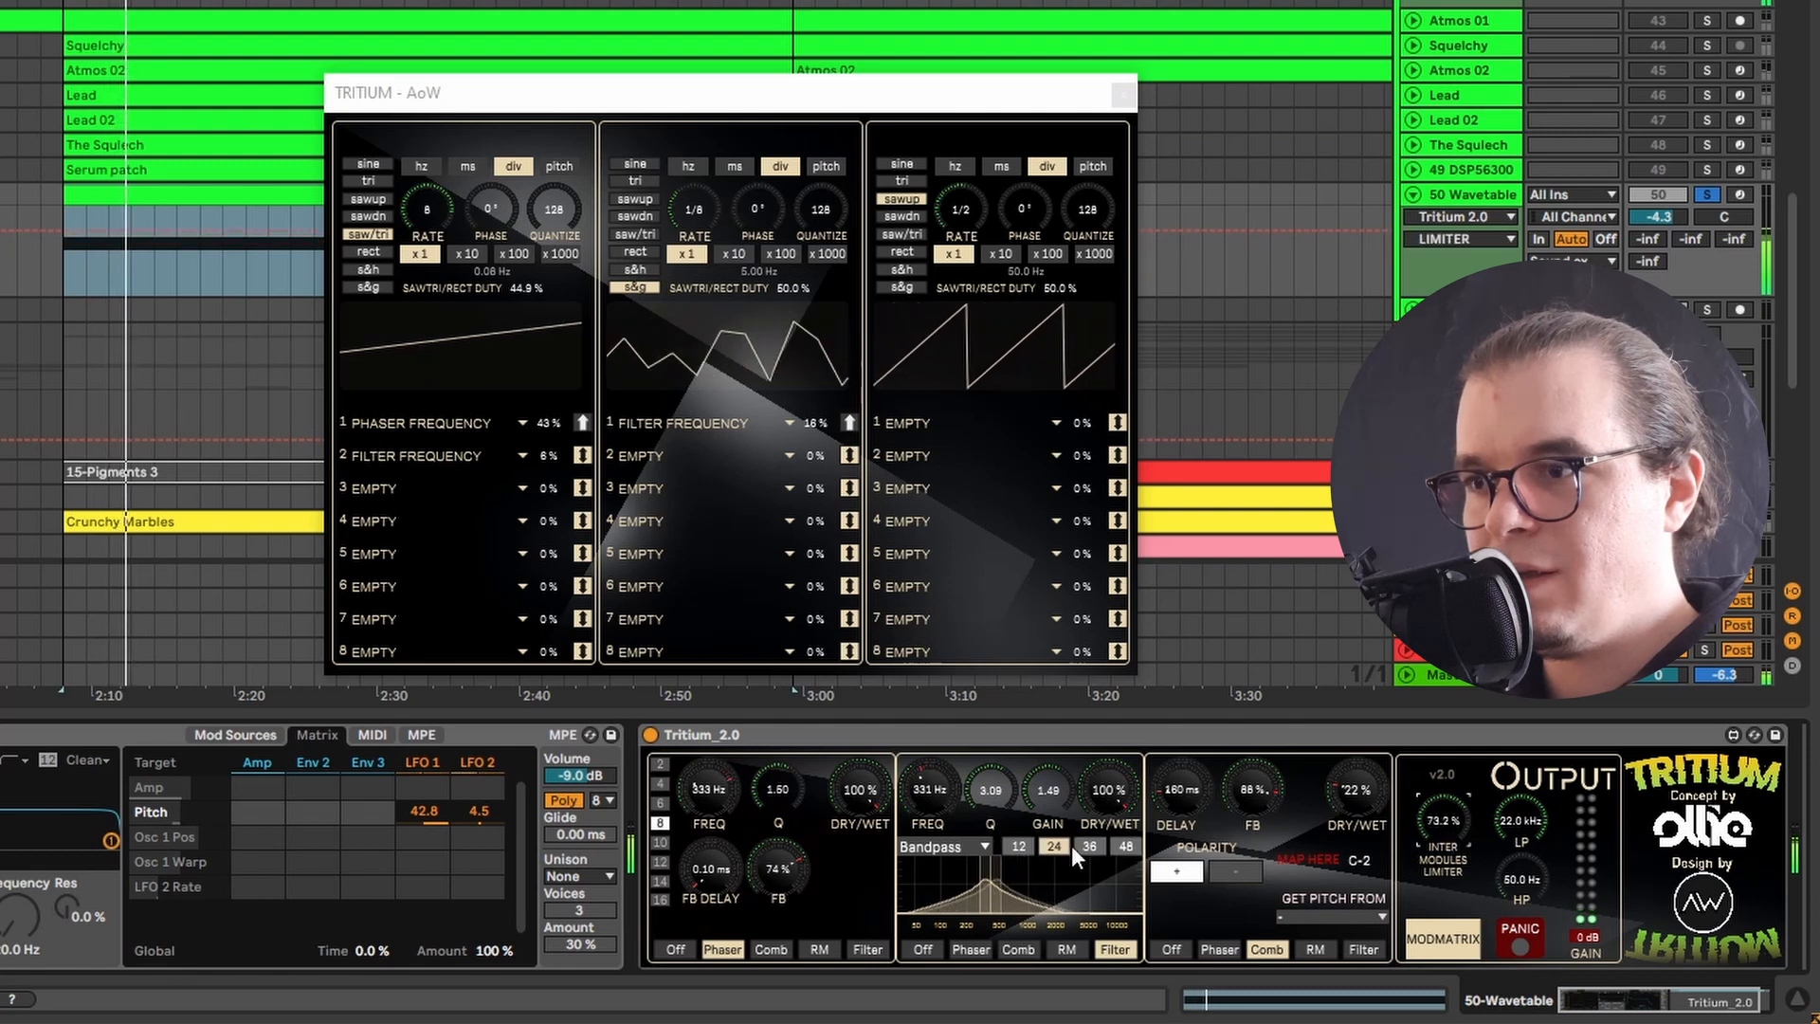
drag(1049, 792, 1048, 804)
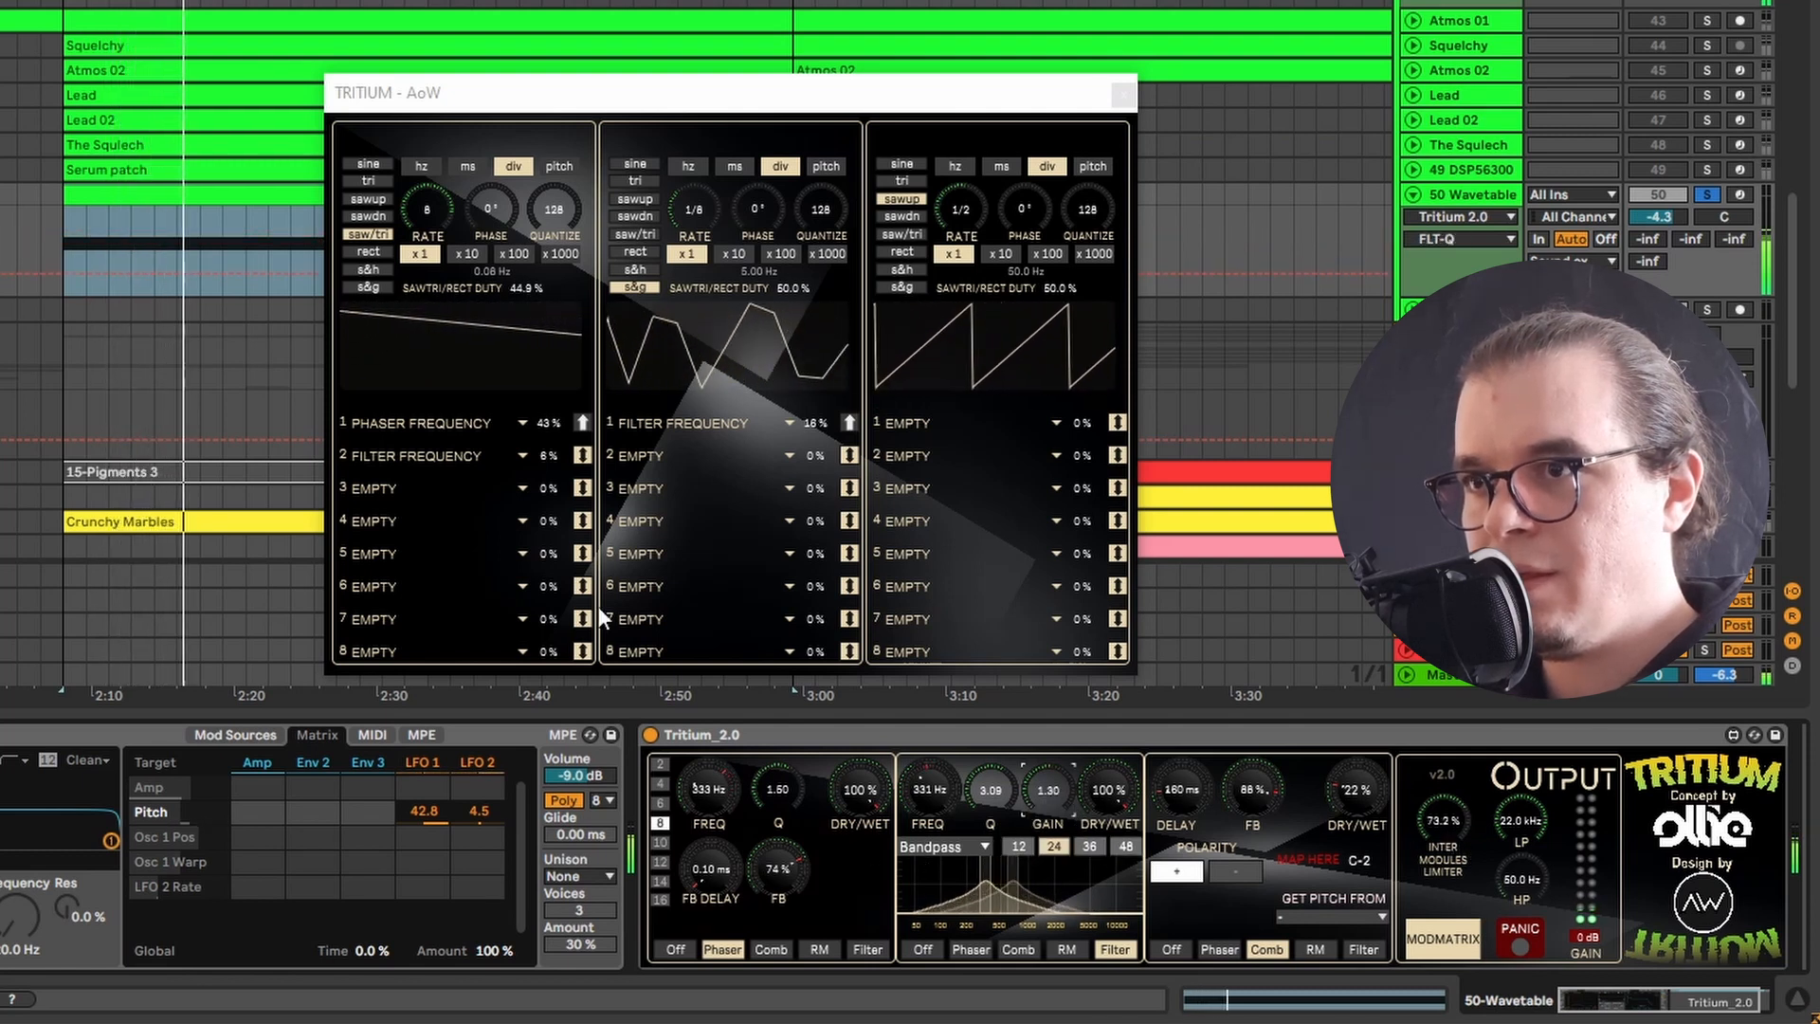
Make LFO 1's Filter Frequency modulation one-directional at 13%, and set the comb's dry/wet to 25%
click(582, 456)
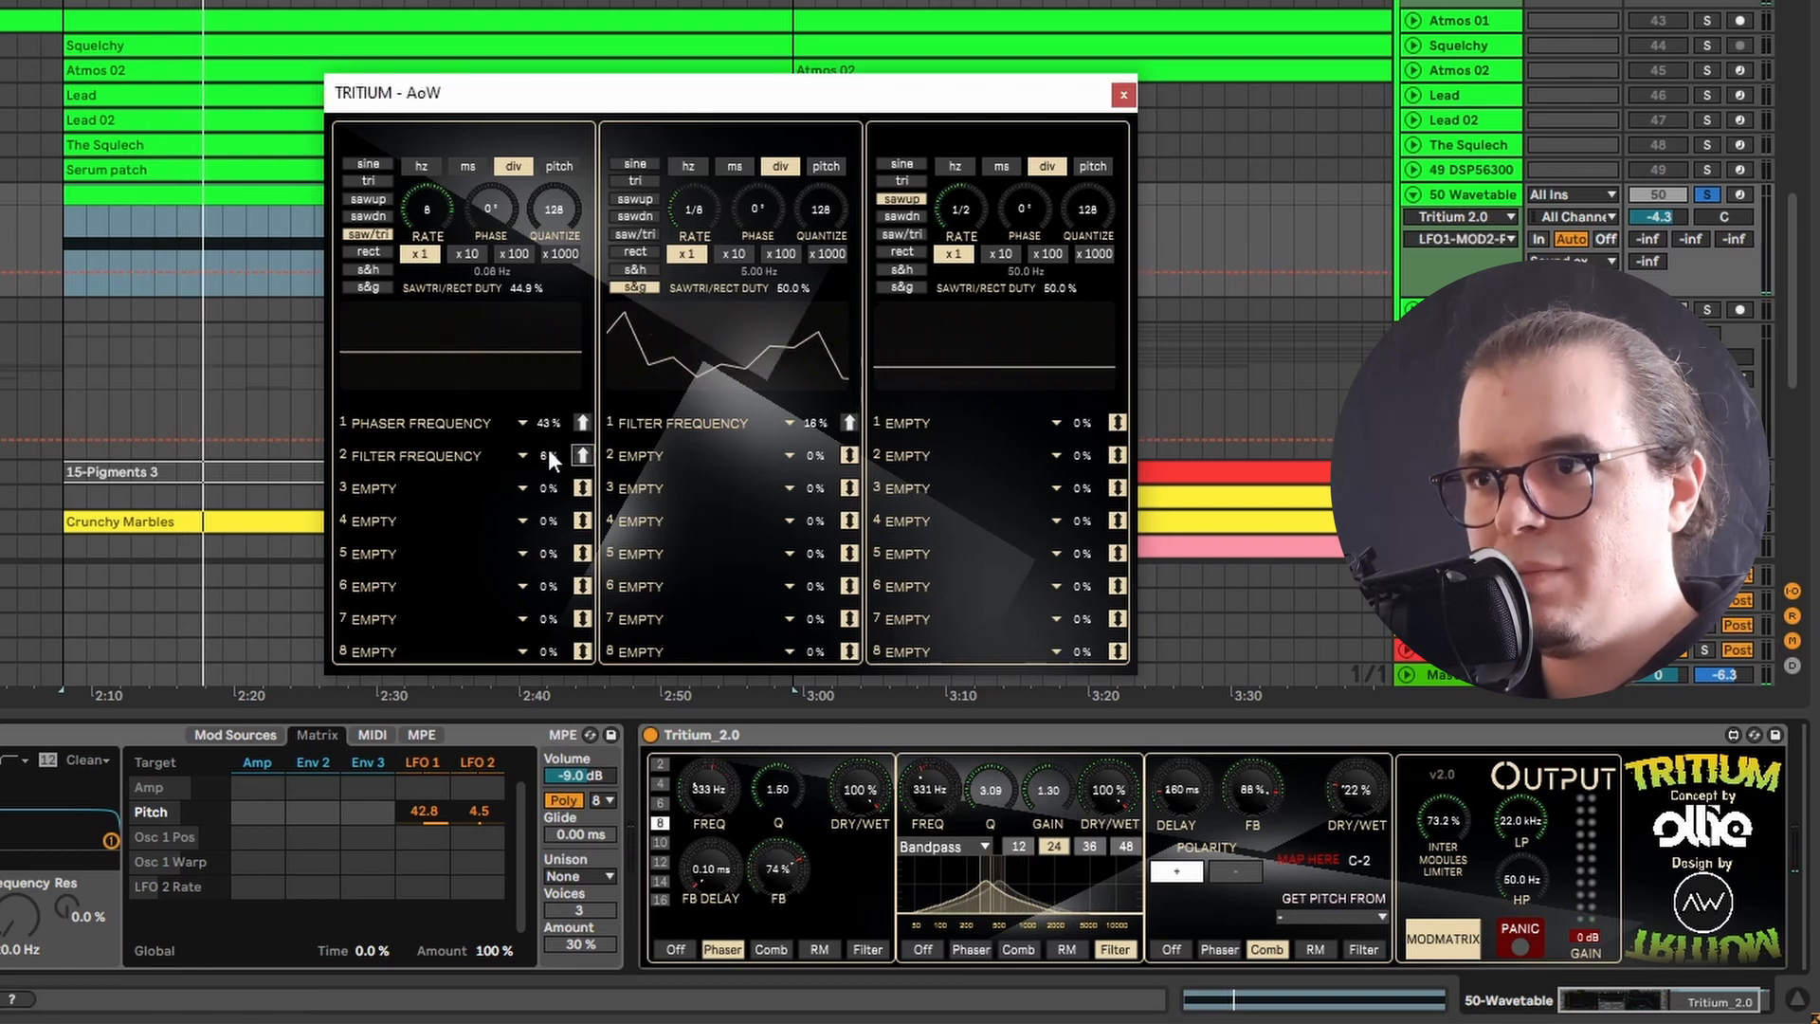
drag(549, 455, 550, 450)
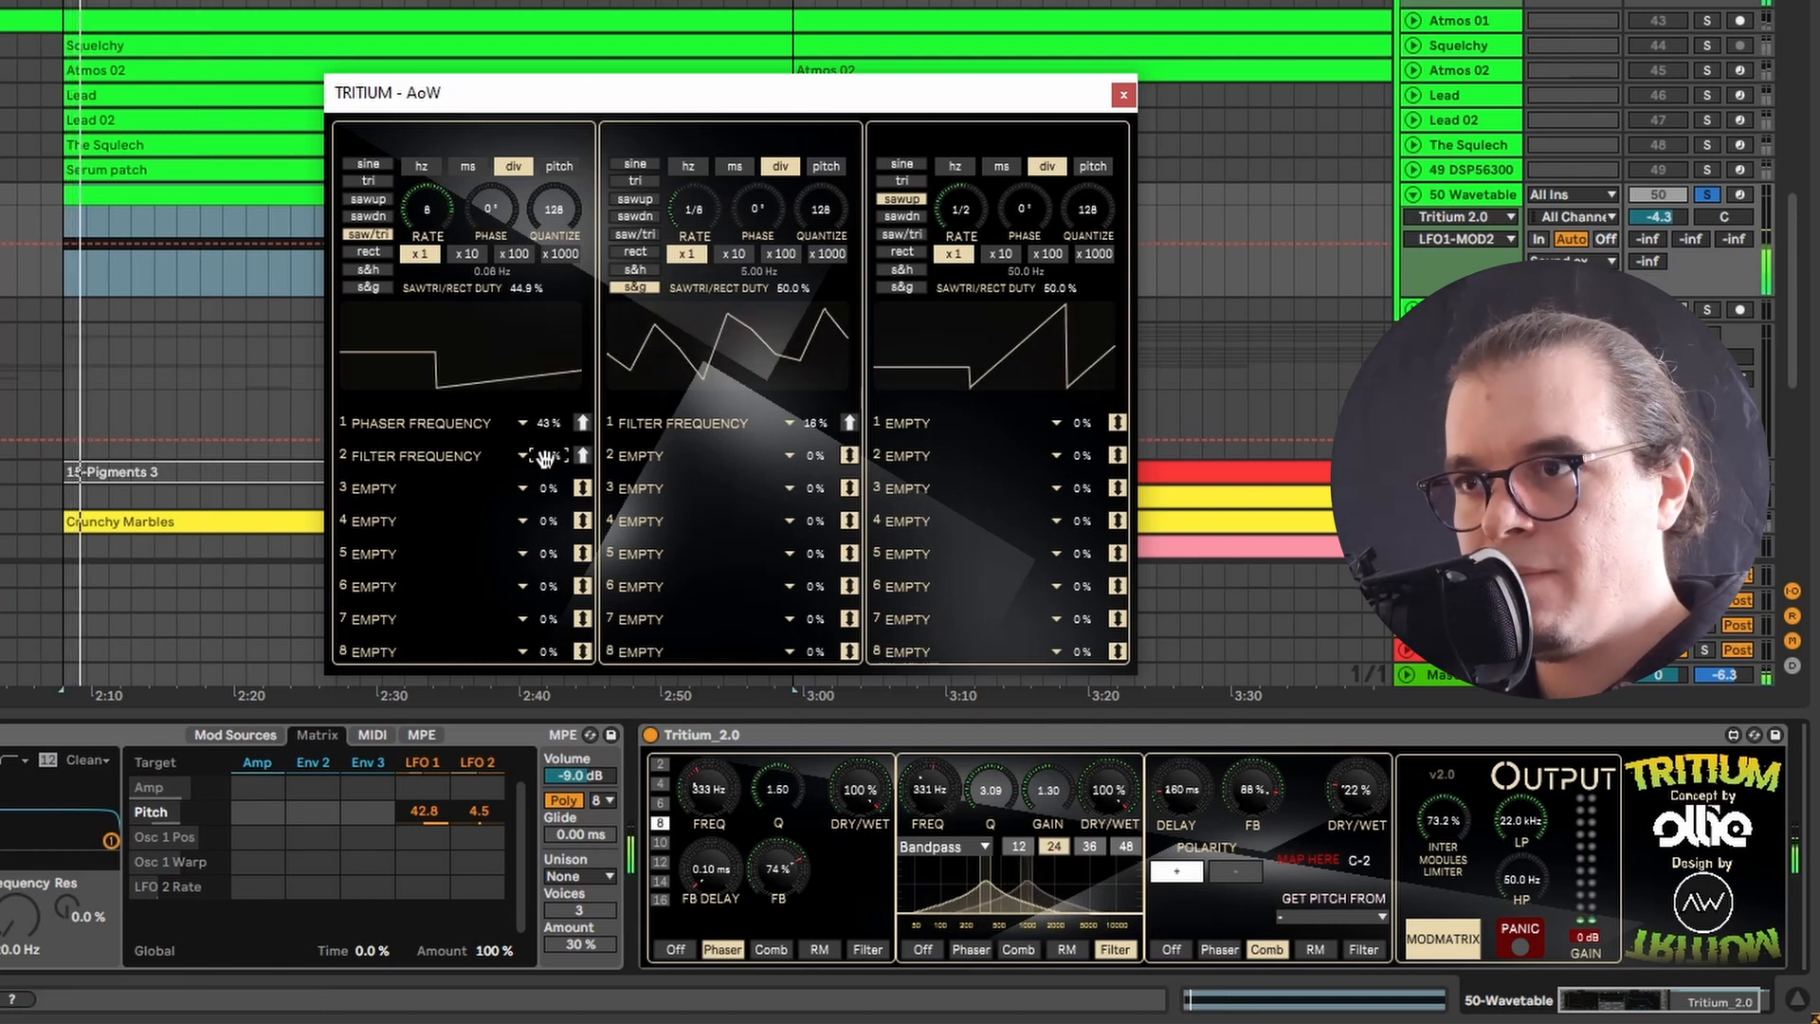
drag(545, 459, 545, 444)
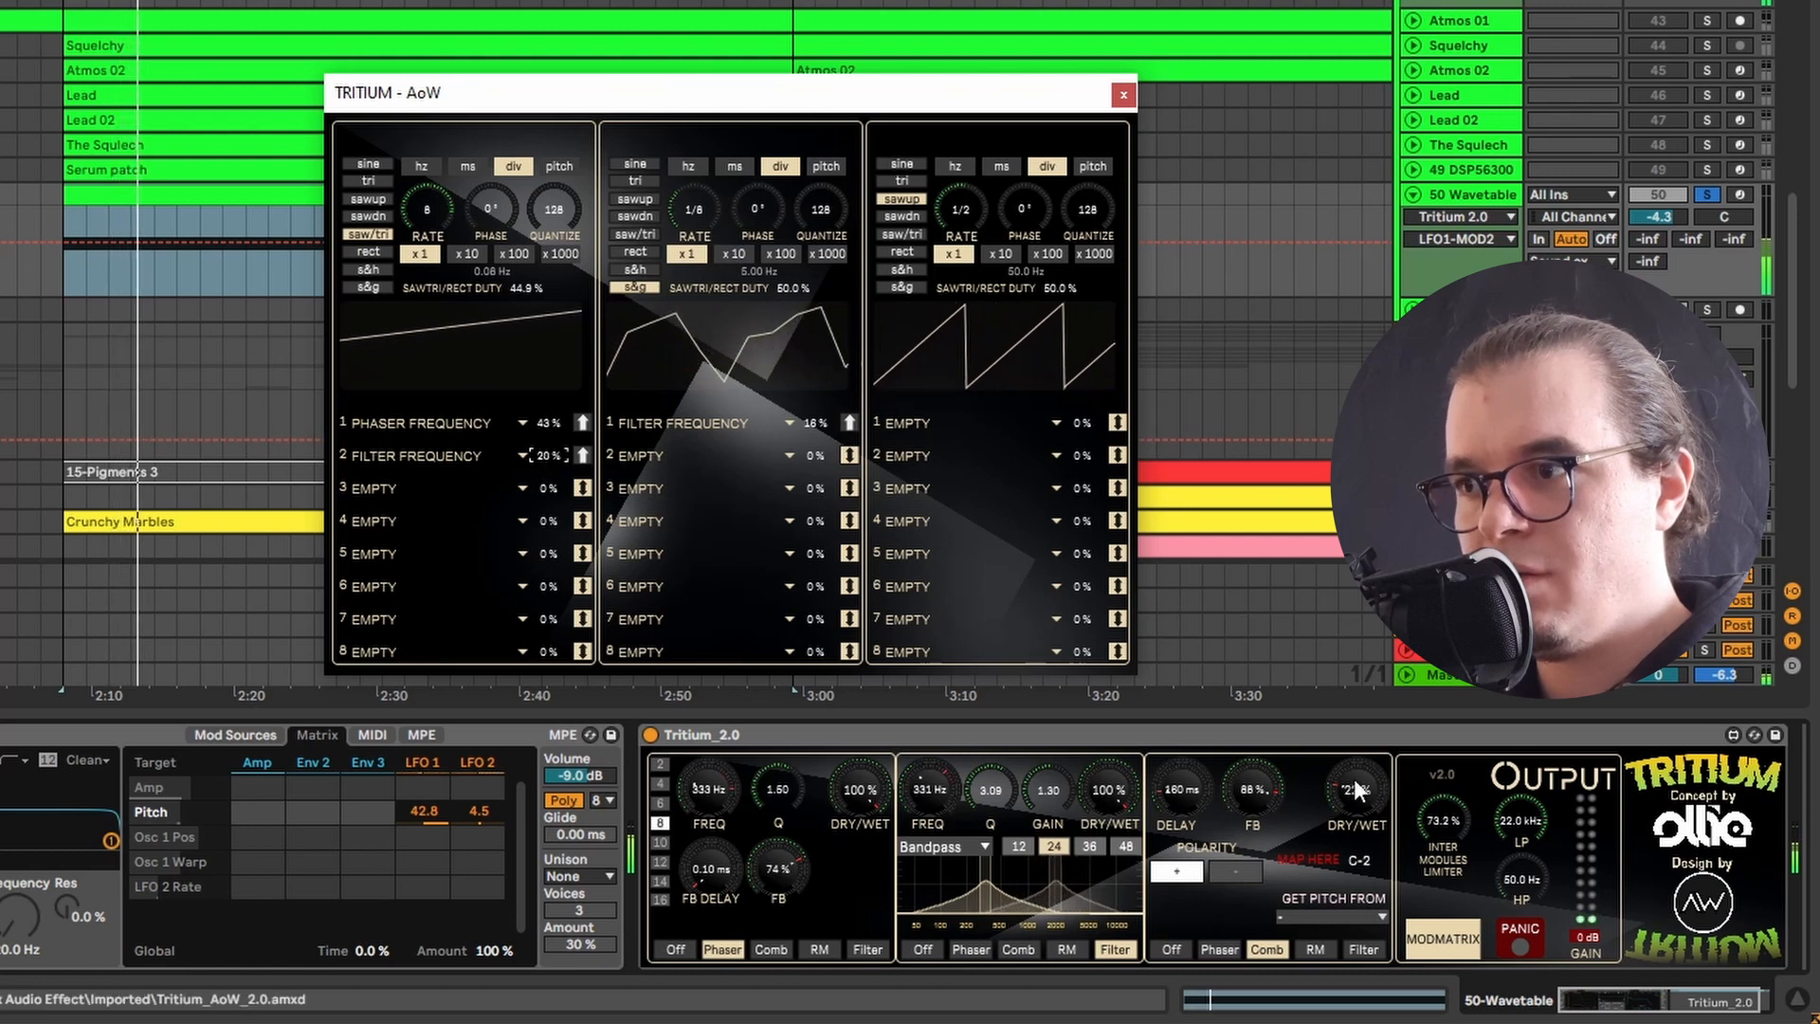
drag(1358, 789, 1358, 782)
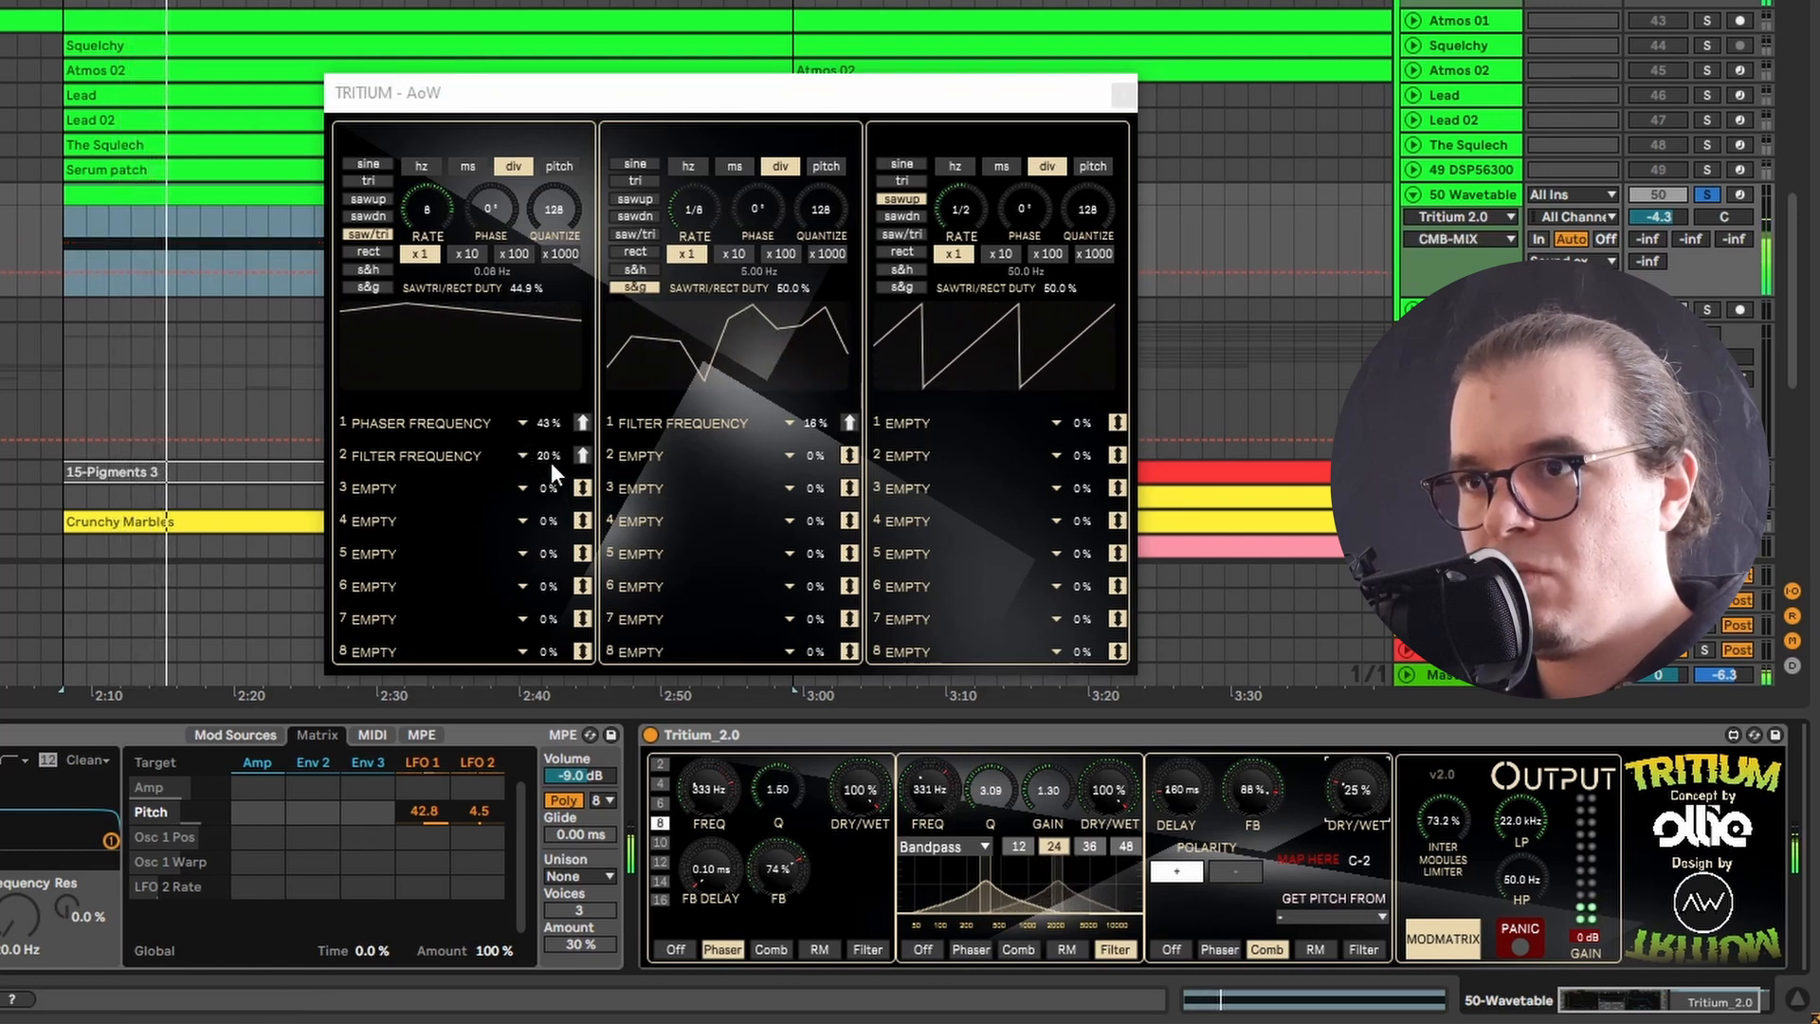
drag(552, 463, 554, 462)
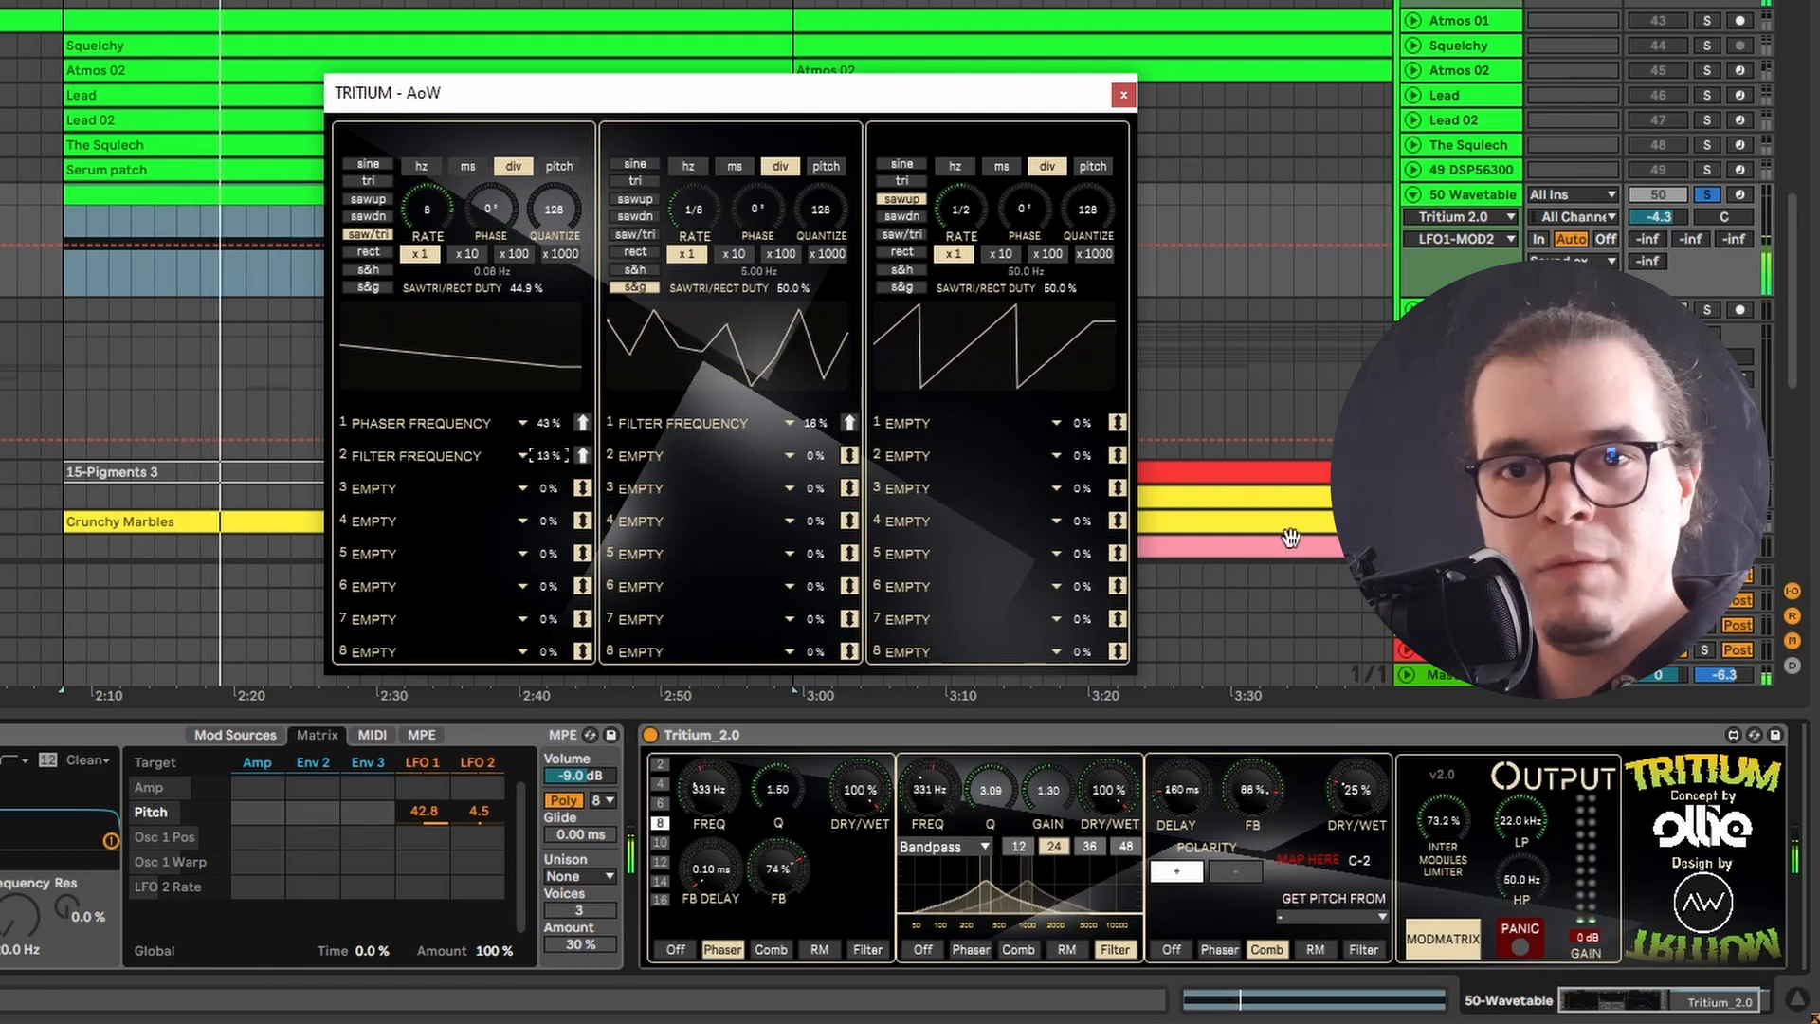
Unsolo the 50 Wavetable track and raise its volume to -3.0 dB against the full mix
click(1709, 195)
key(space)
drag(1659, 216, 1659, 205)
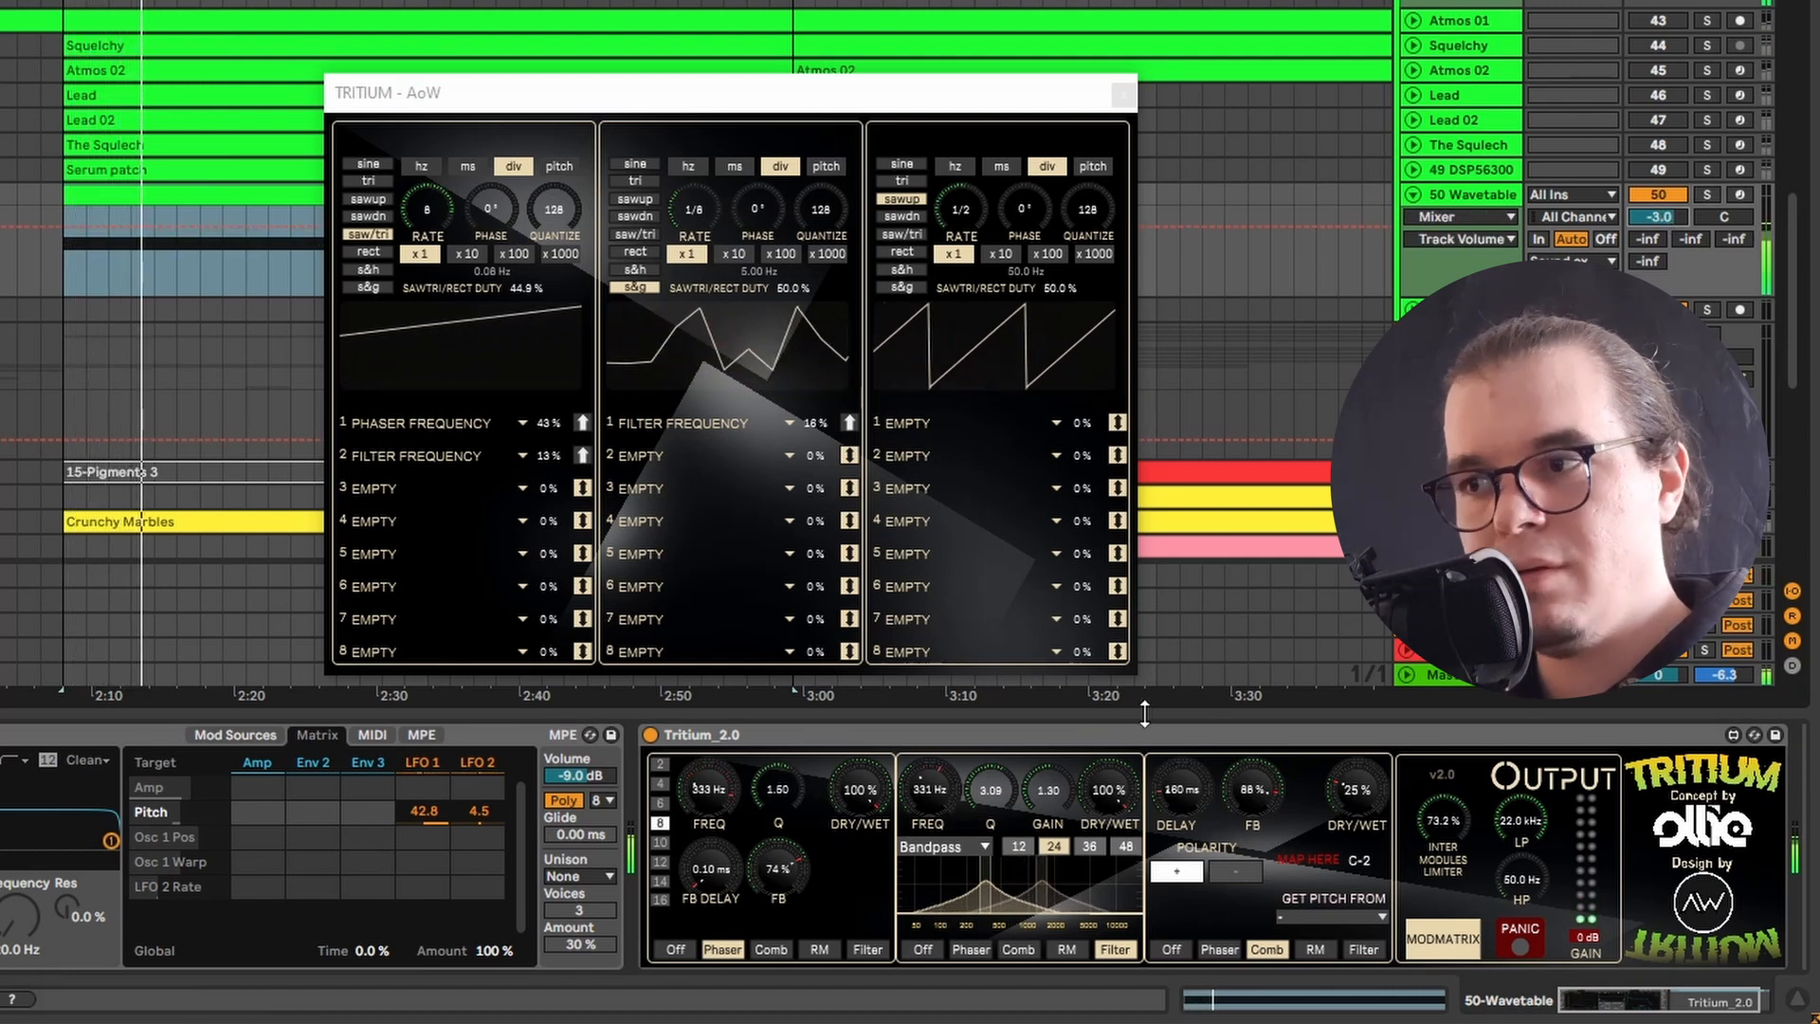
Switch LFO 3 to the s&h shape at a 1/8 rate and route its first slot to Filter Mix at -11%
mouse_move(1113, 794)
mouse_down()
mouse_move(1113, 809)
mouse_move(1112, 795)
mouse_up()
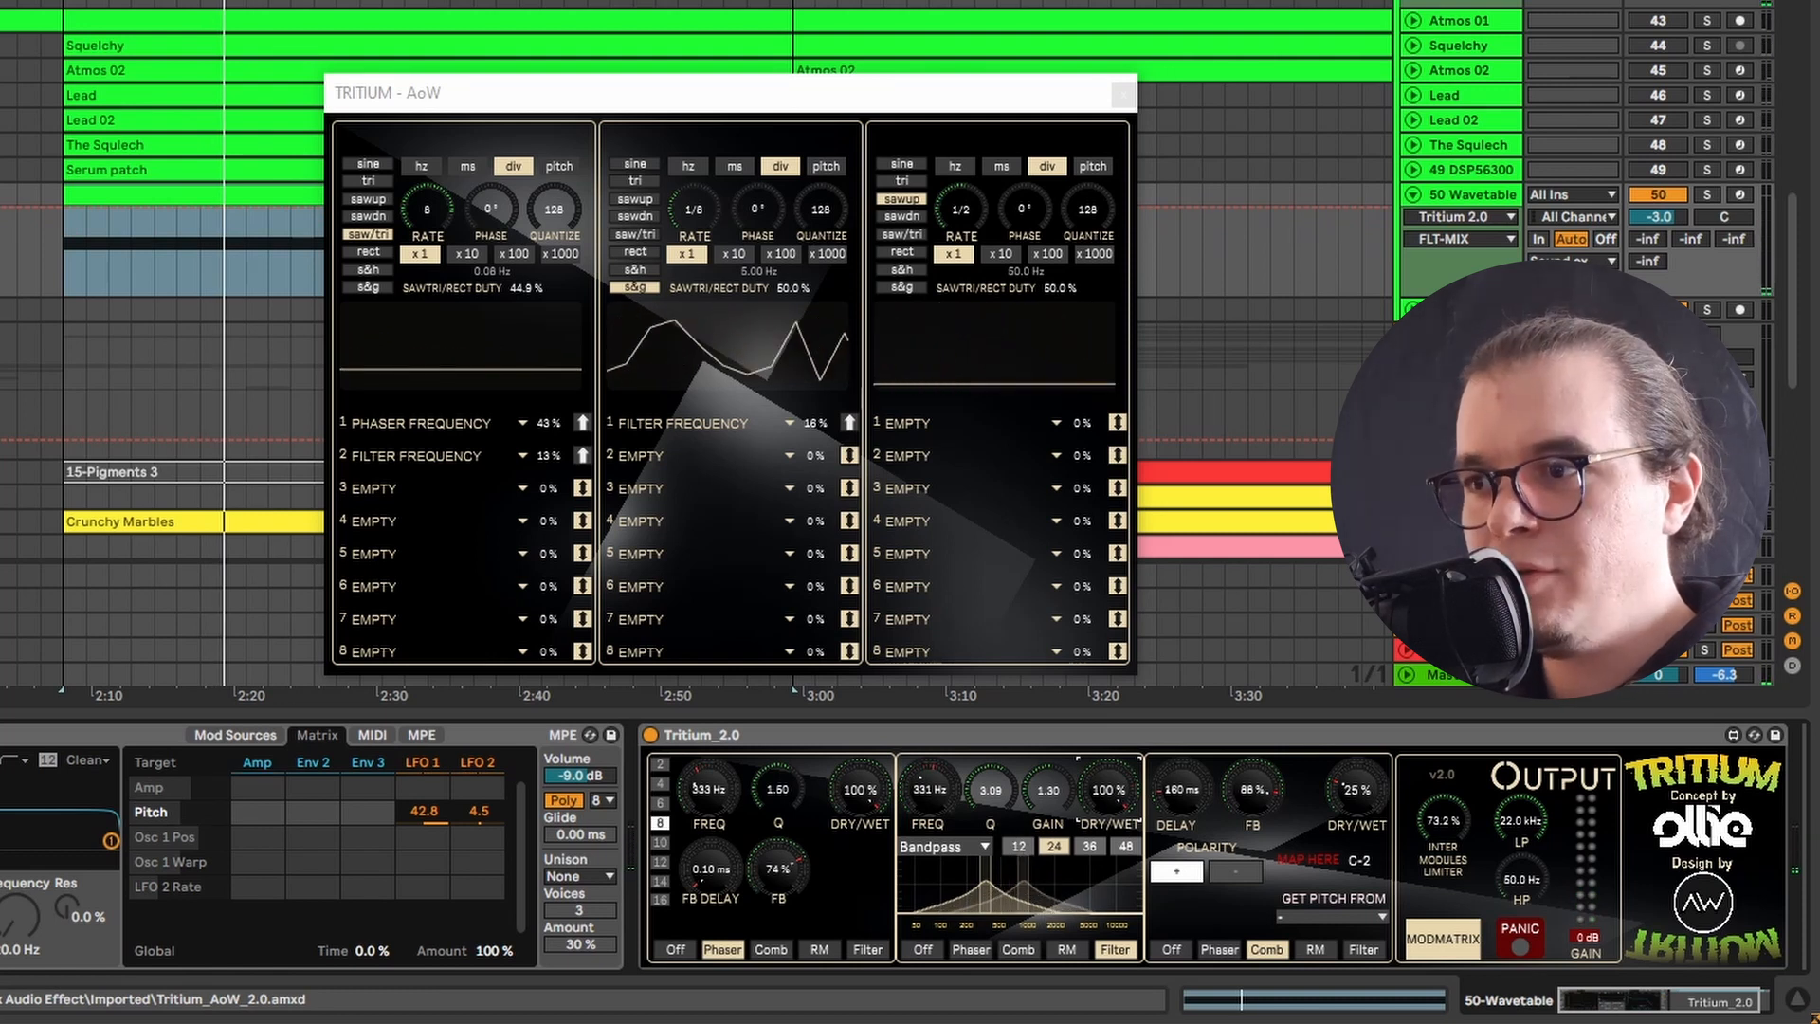
click(903, 268)
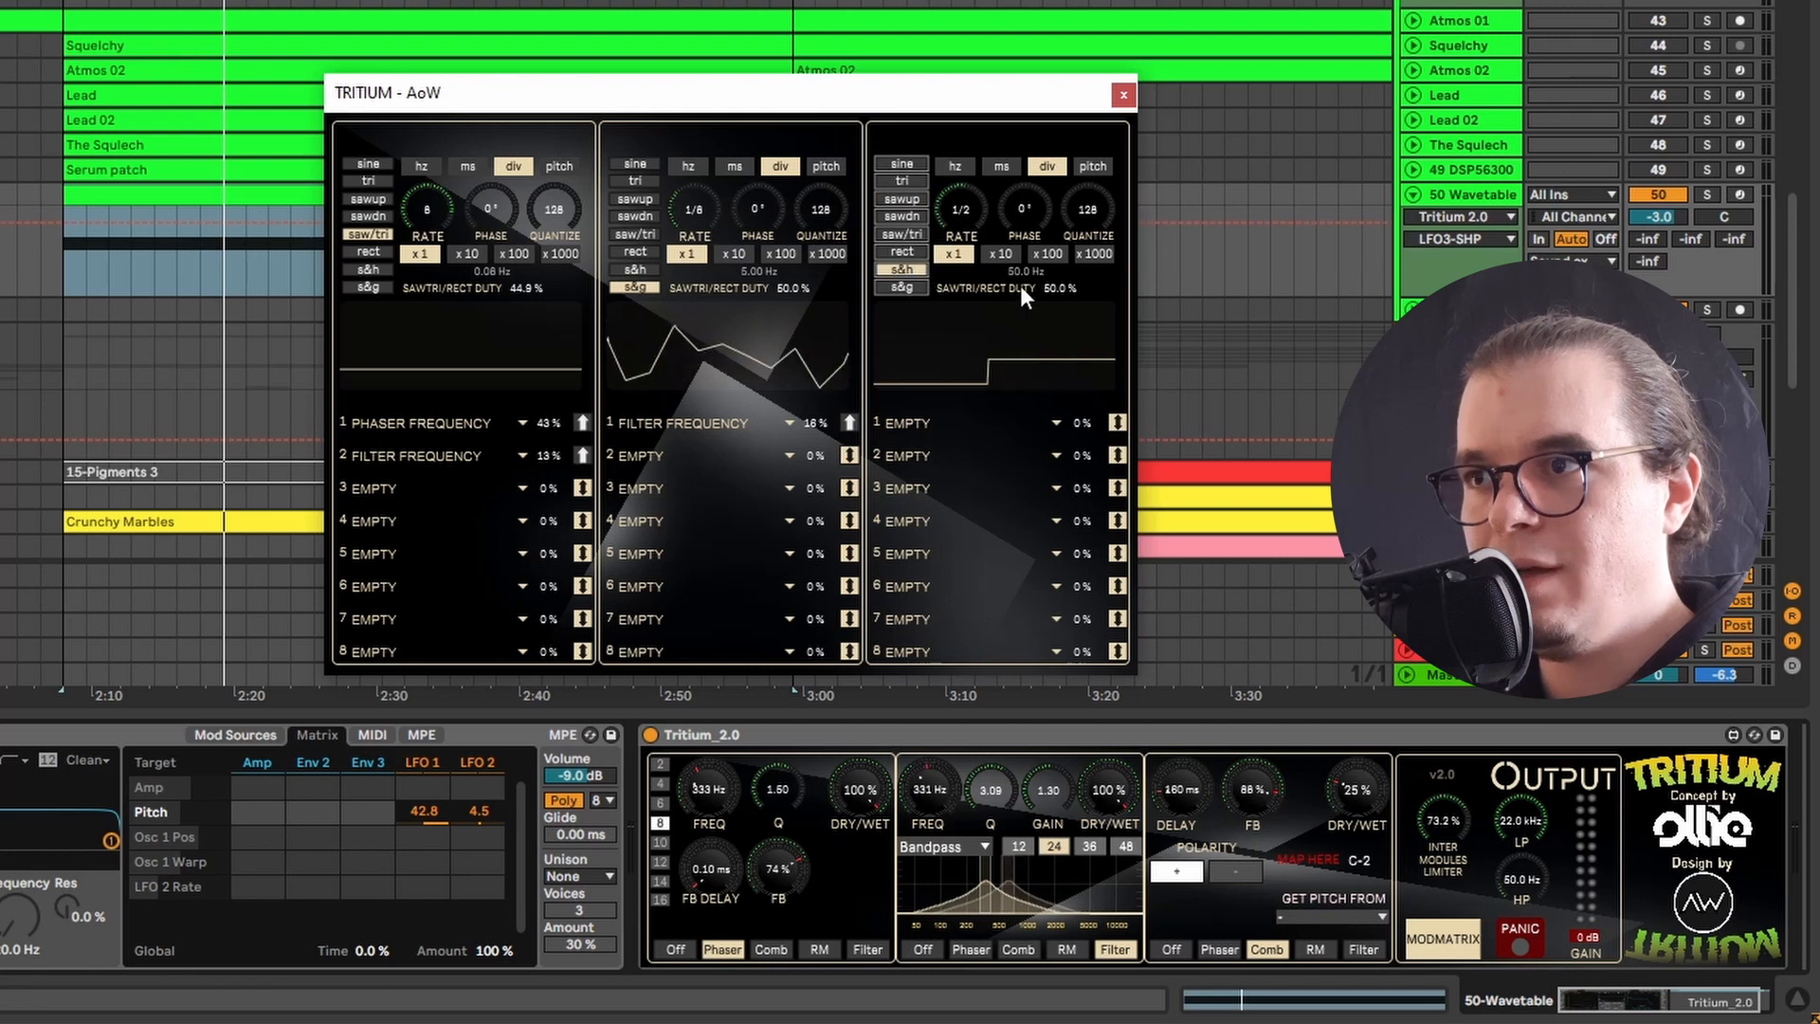
click(960, 209)
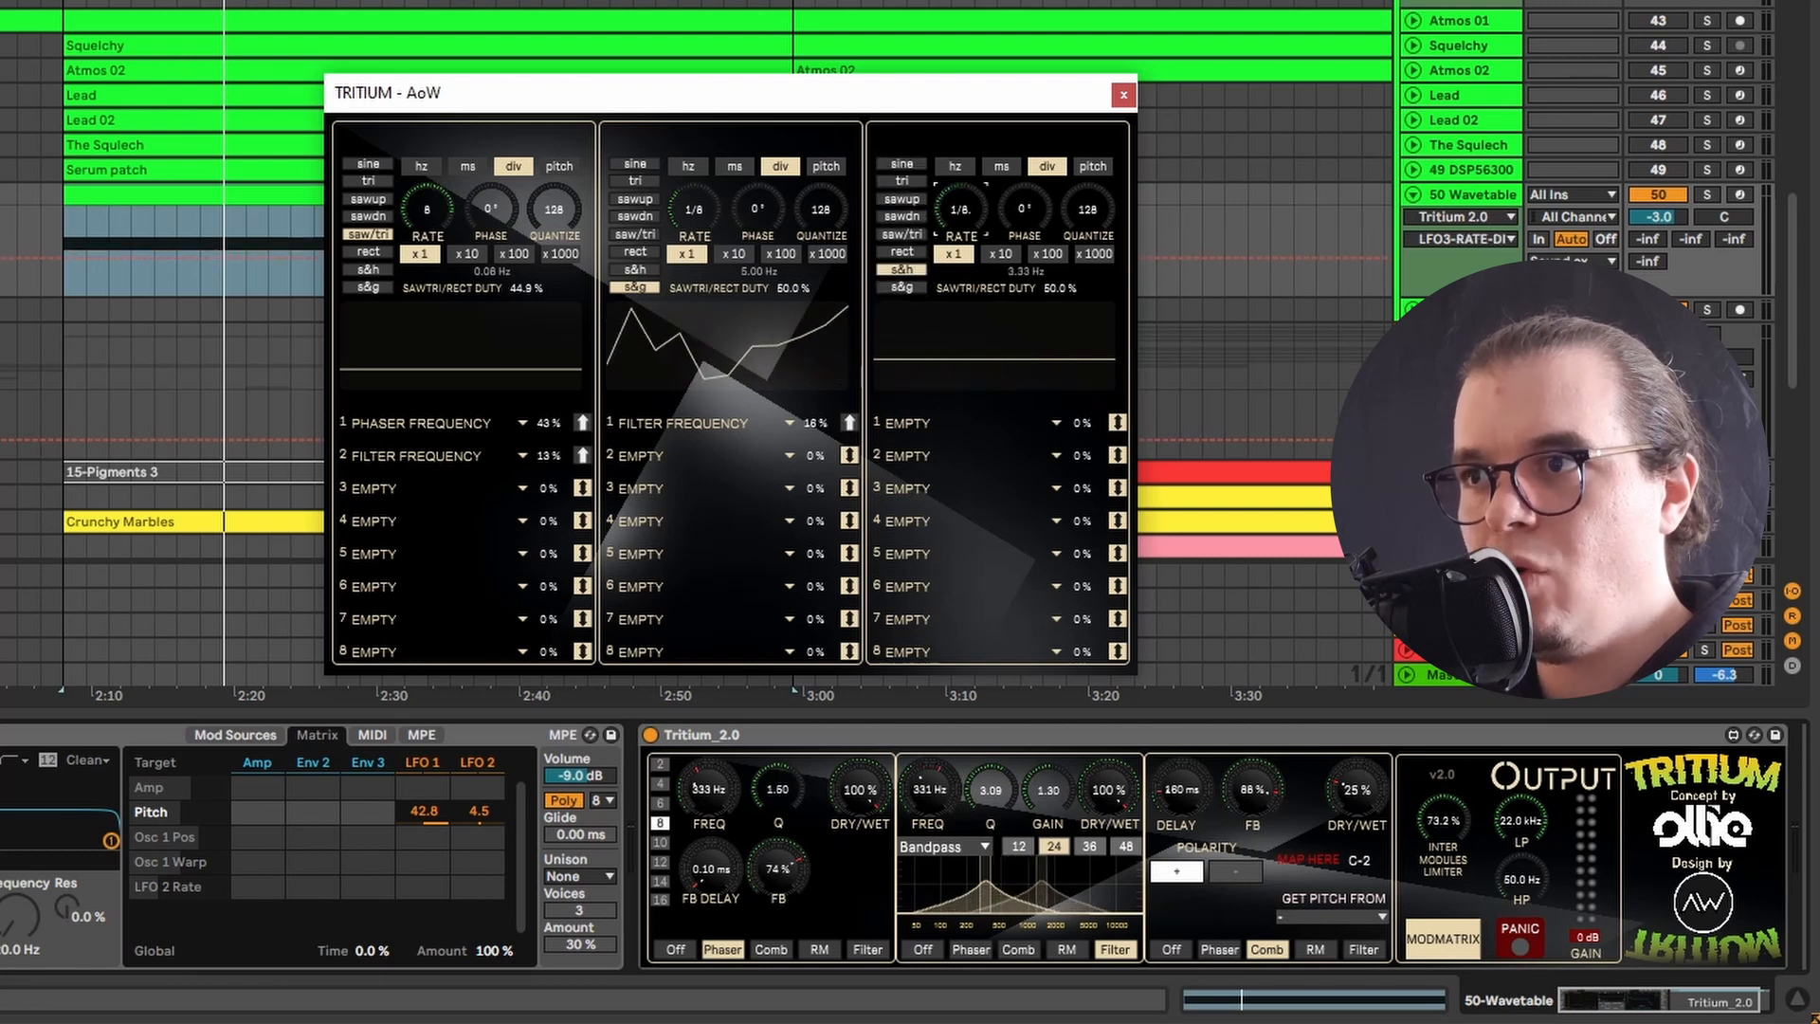
click(930, 423)
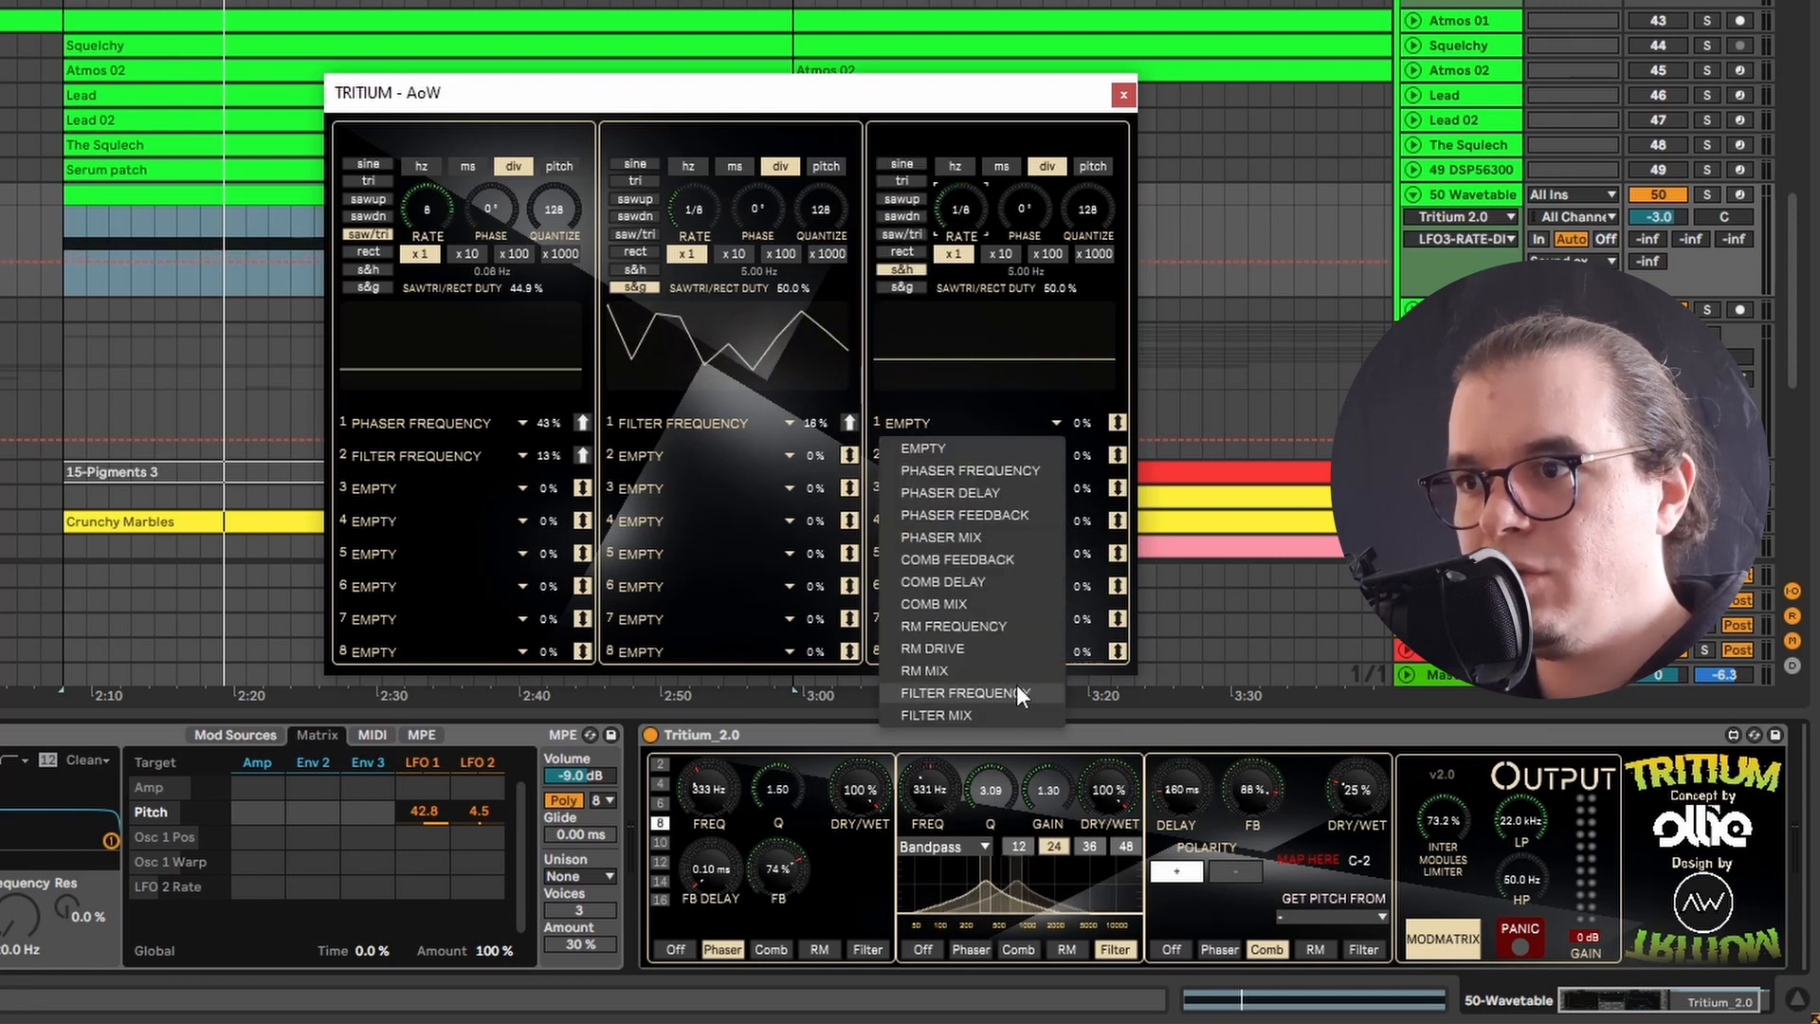
click(1016, 690)
click(961, 421)
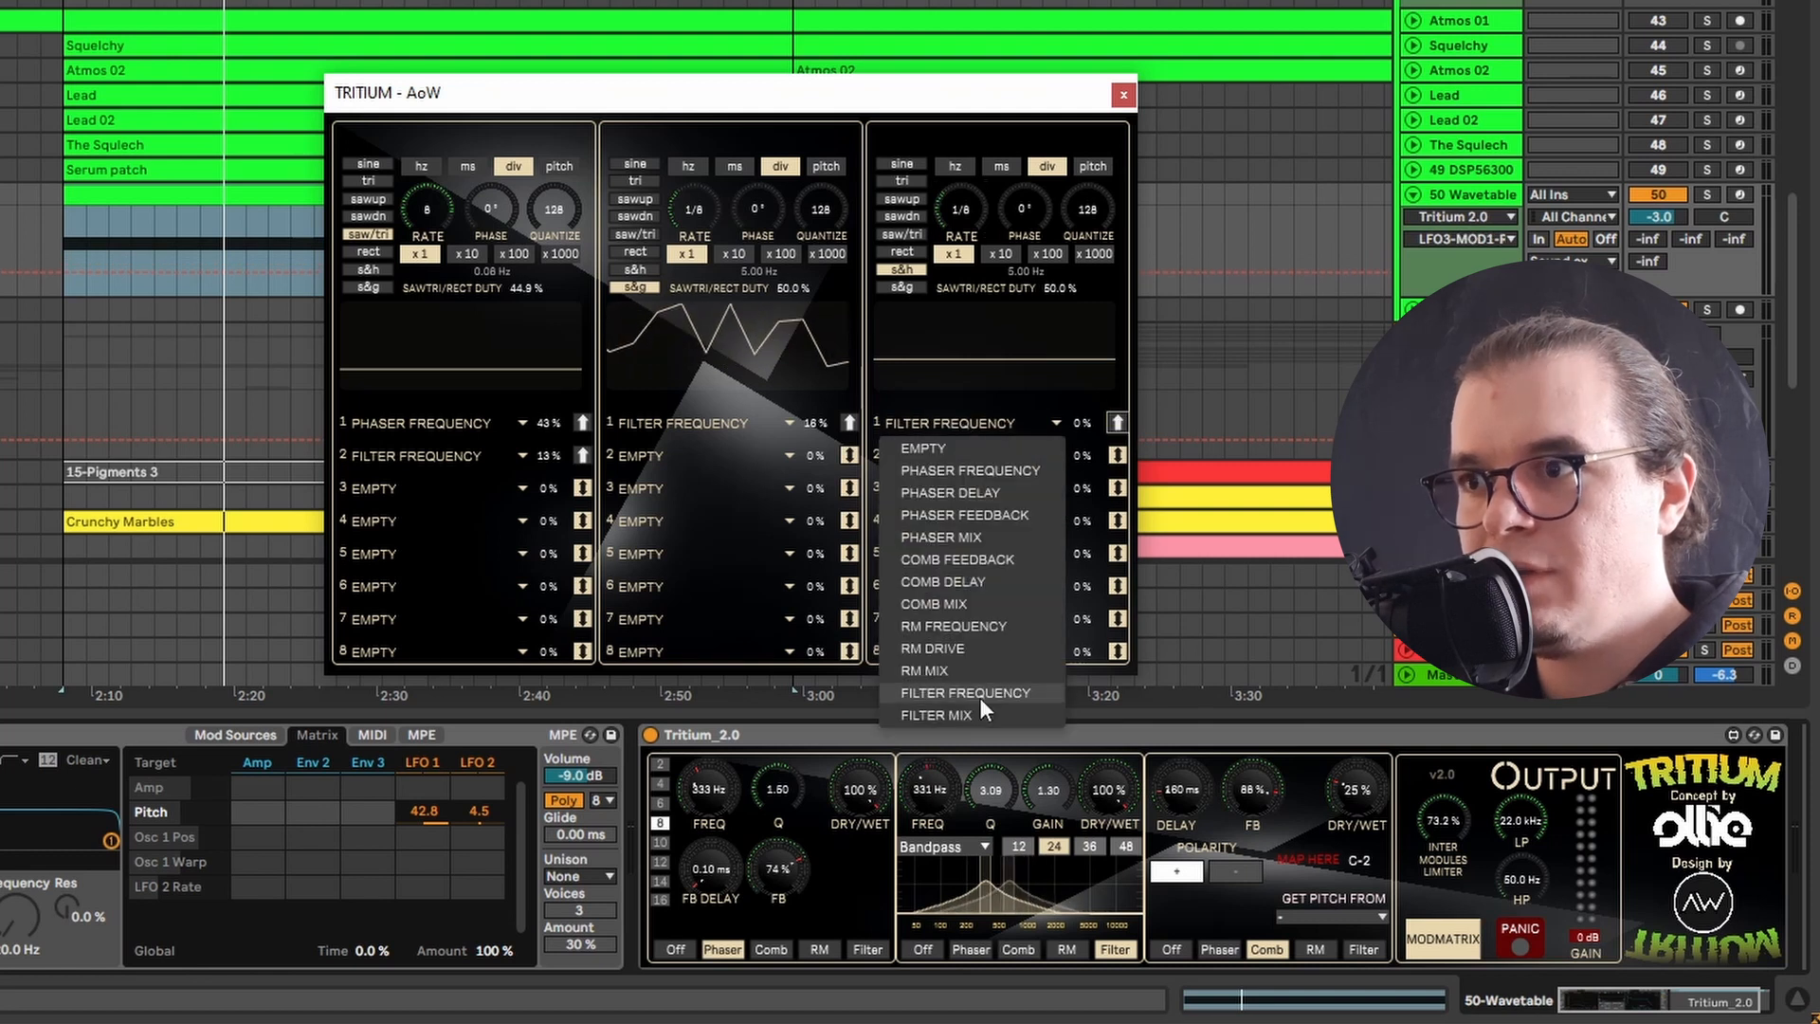
click(979, 715)
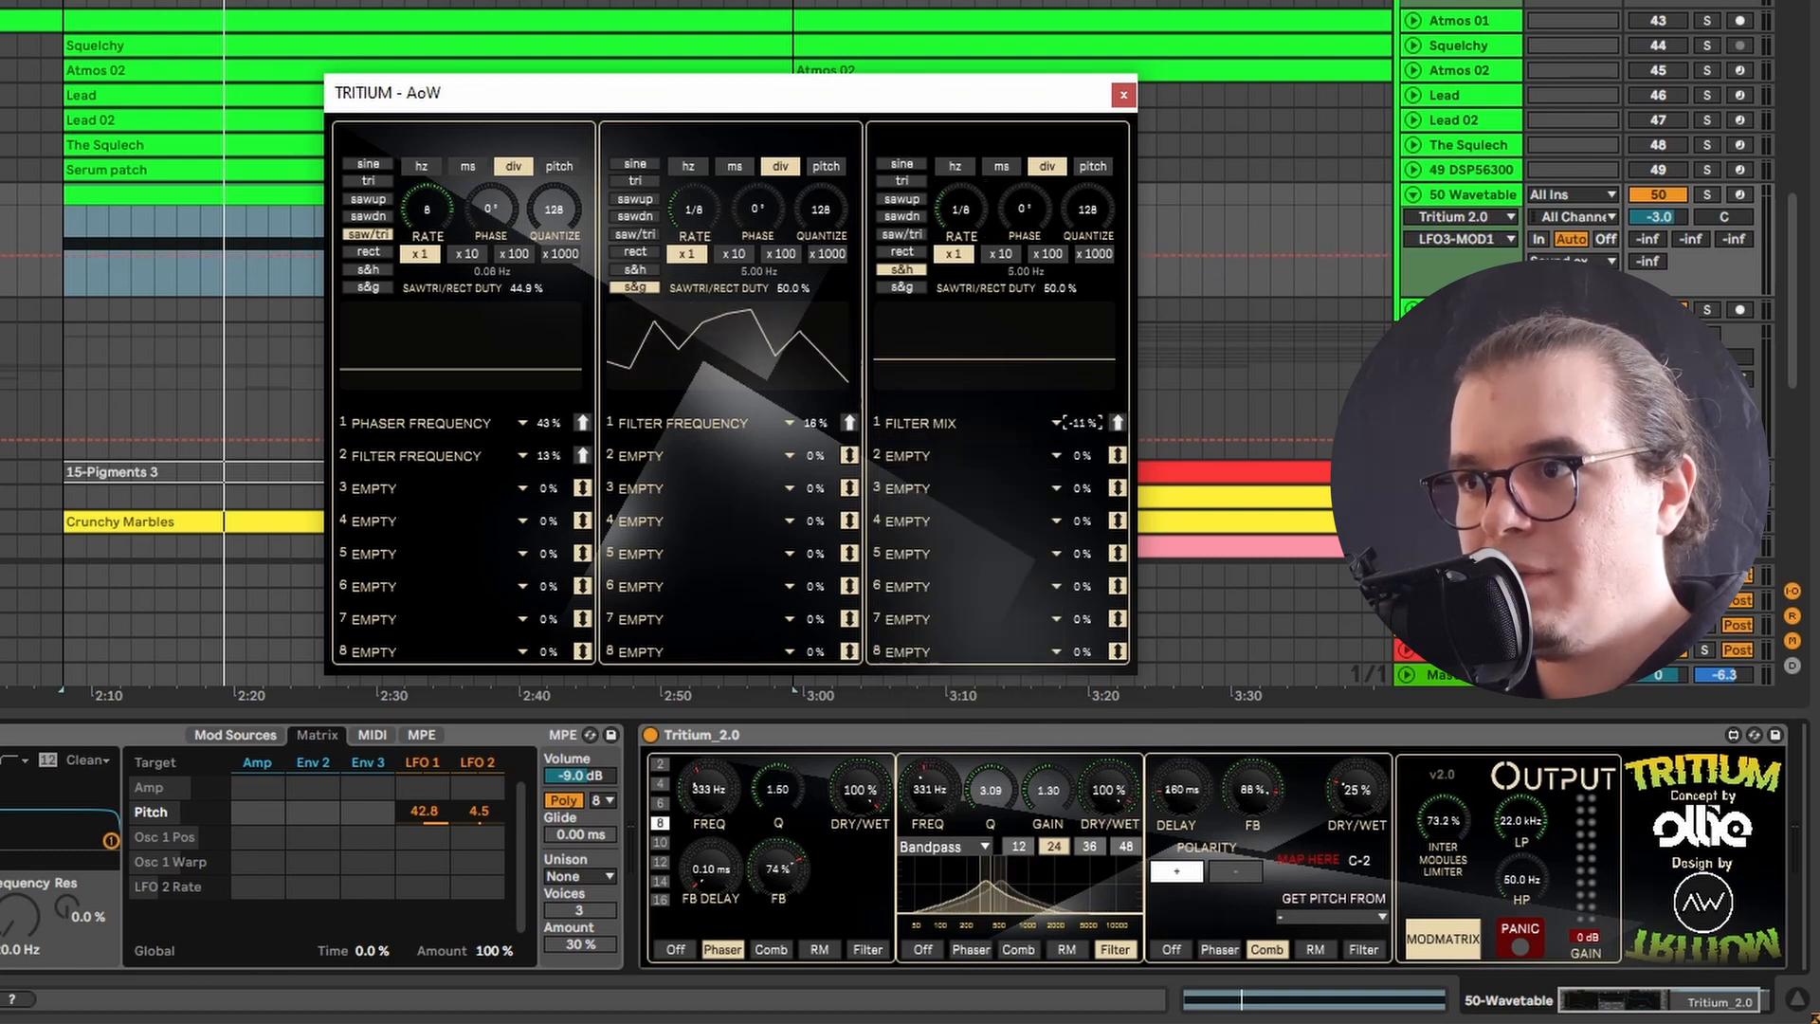
Set the comb's dry/wet to 0%, route LFO 3's second slot to Comb Mix at 30%, and lower the track volume to -3.3 dB
drag(1370, 815, 1368, 786)
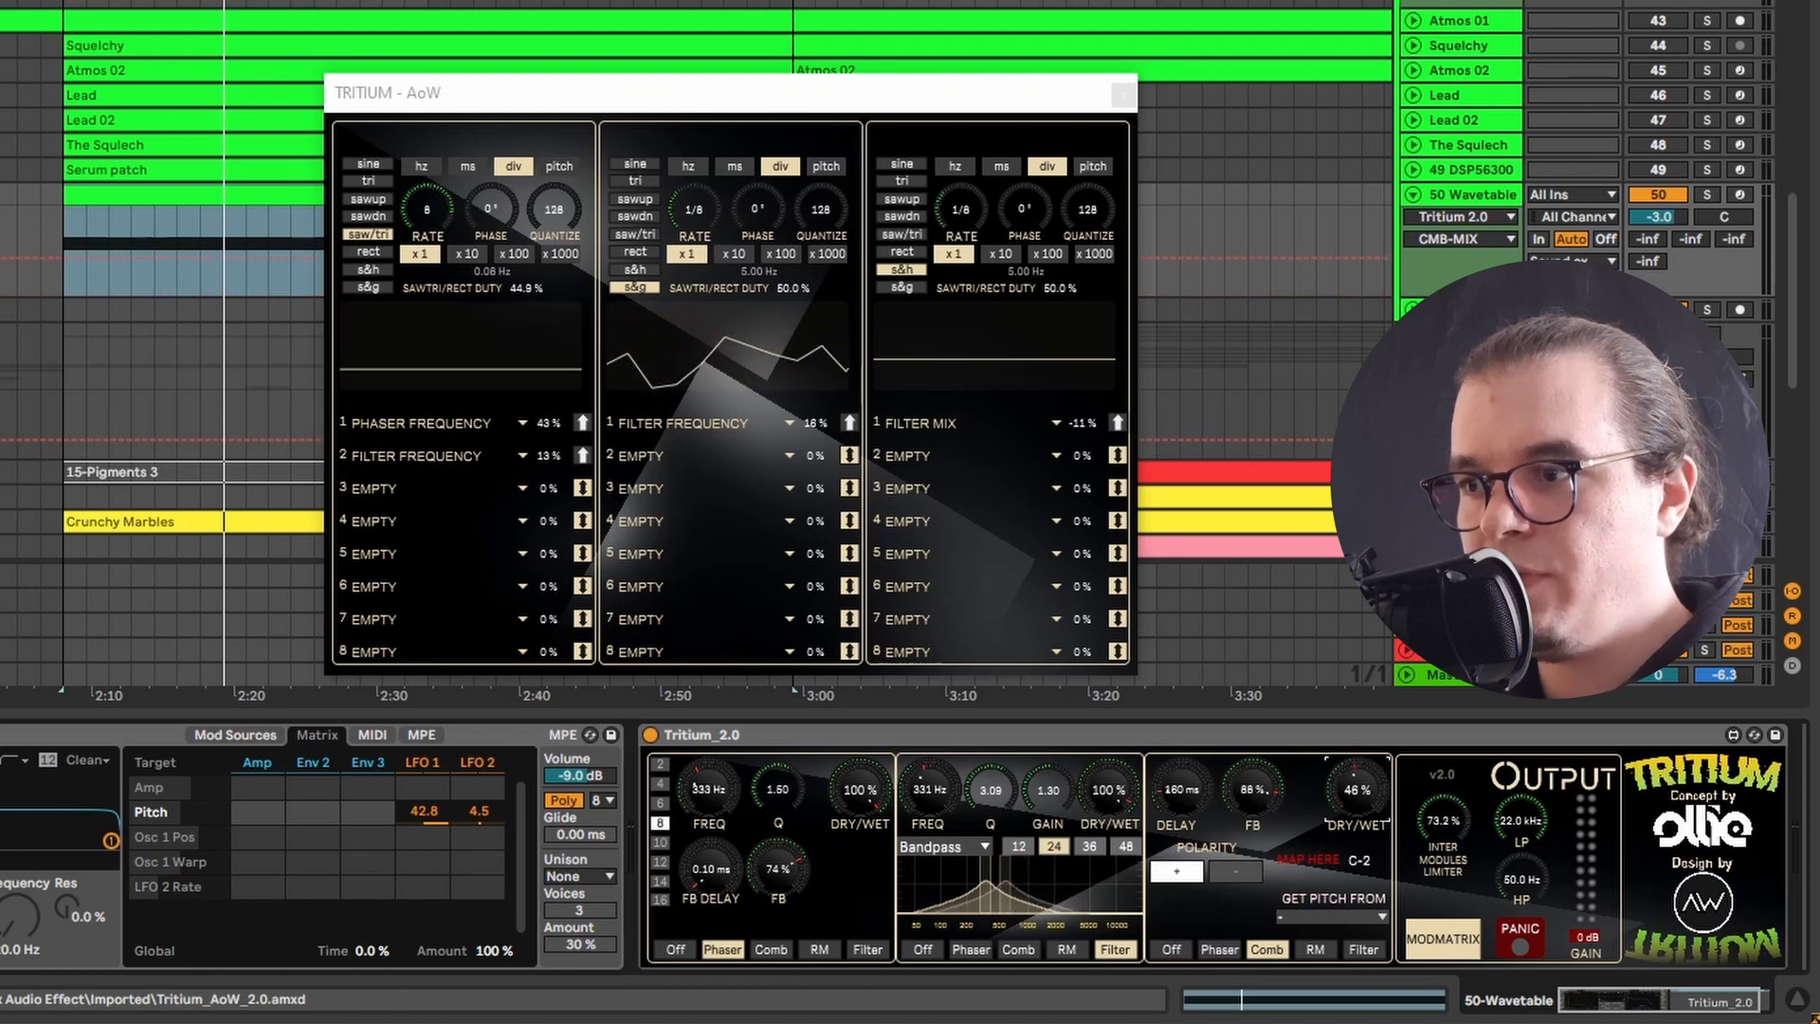
click(919, 453)
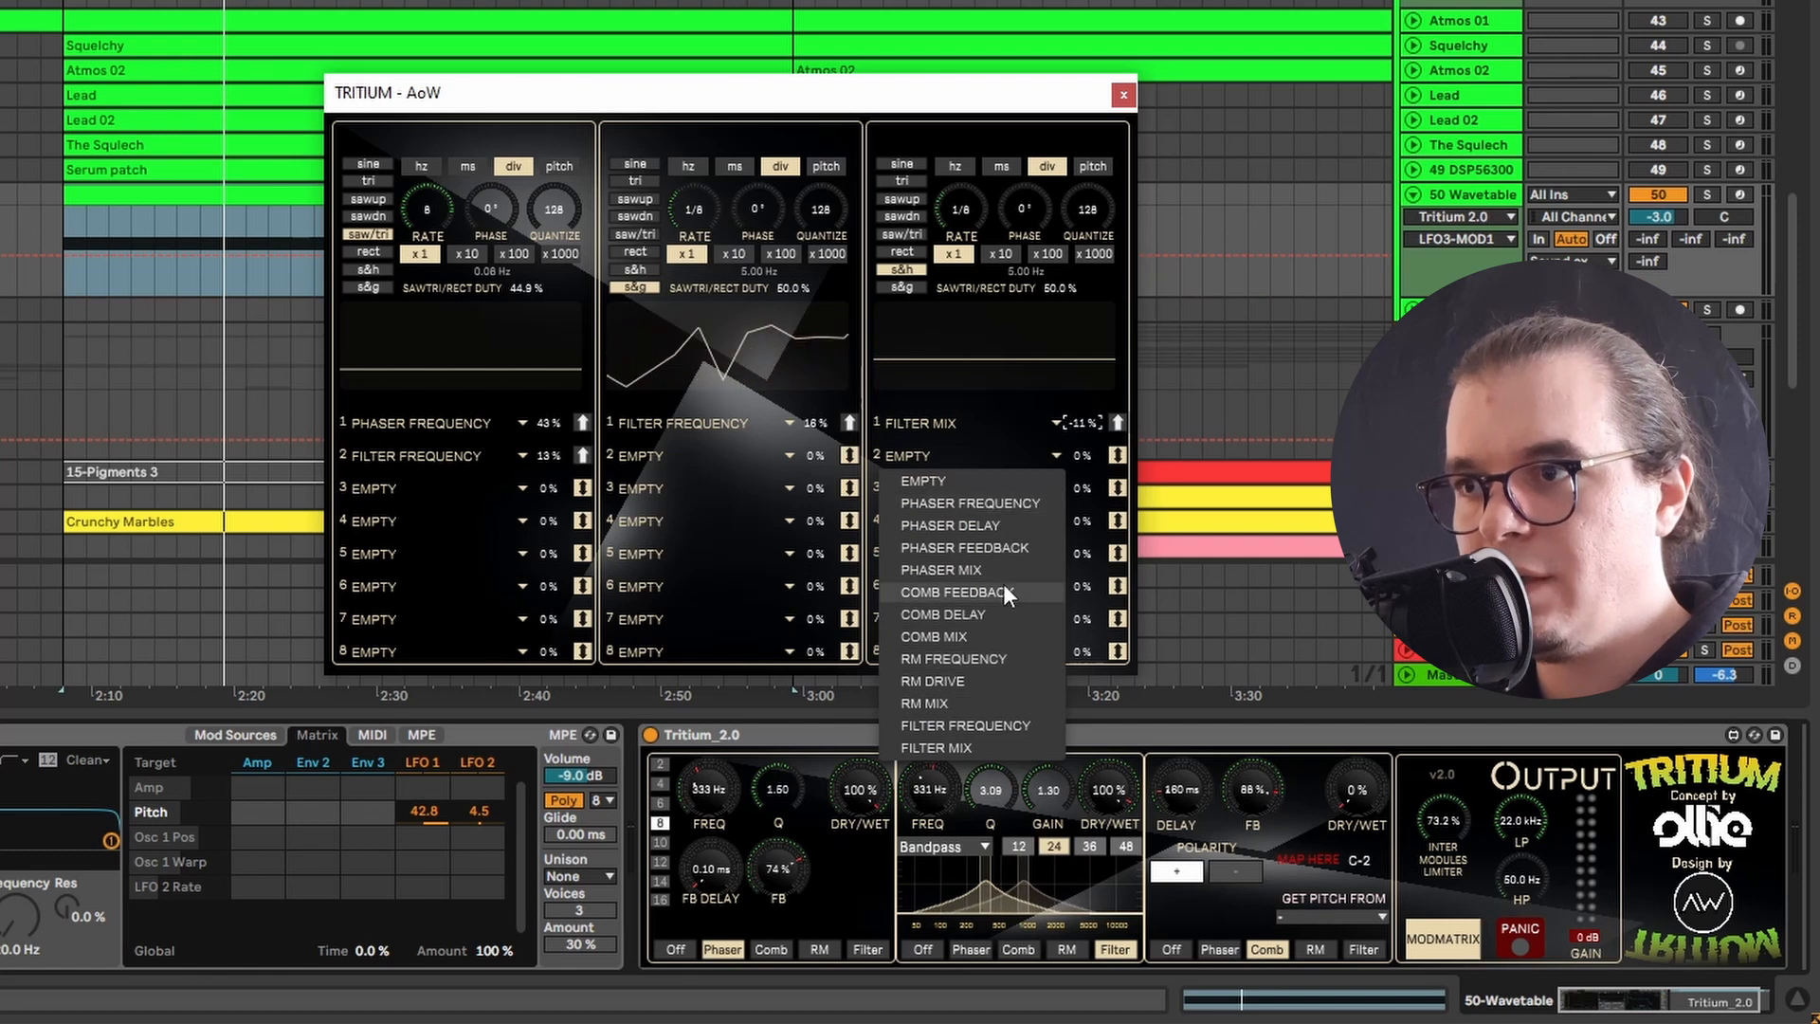
click(995, 636)
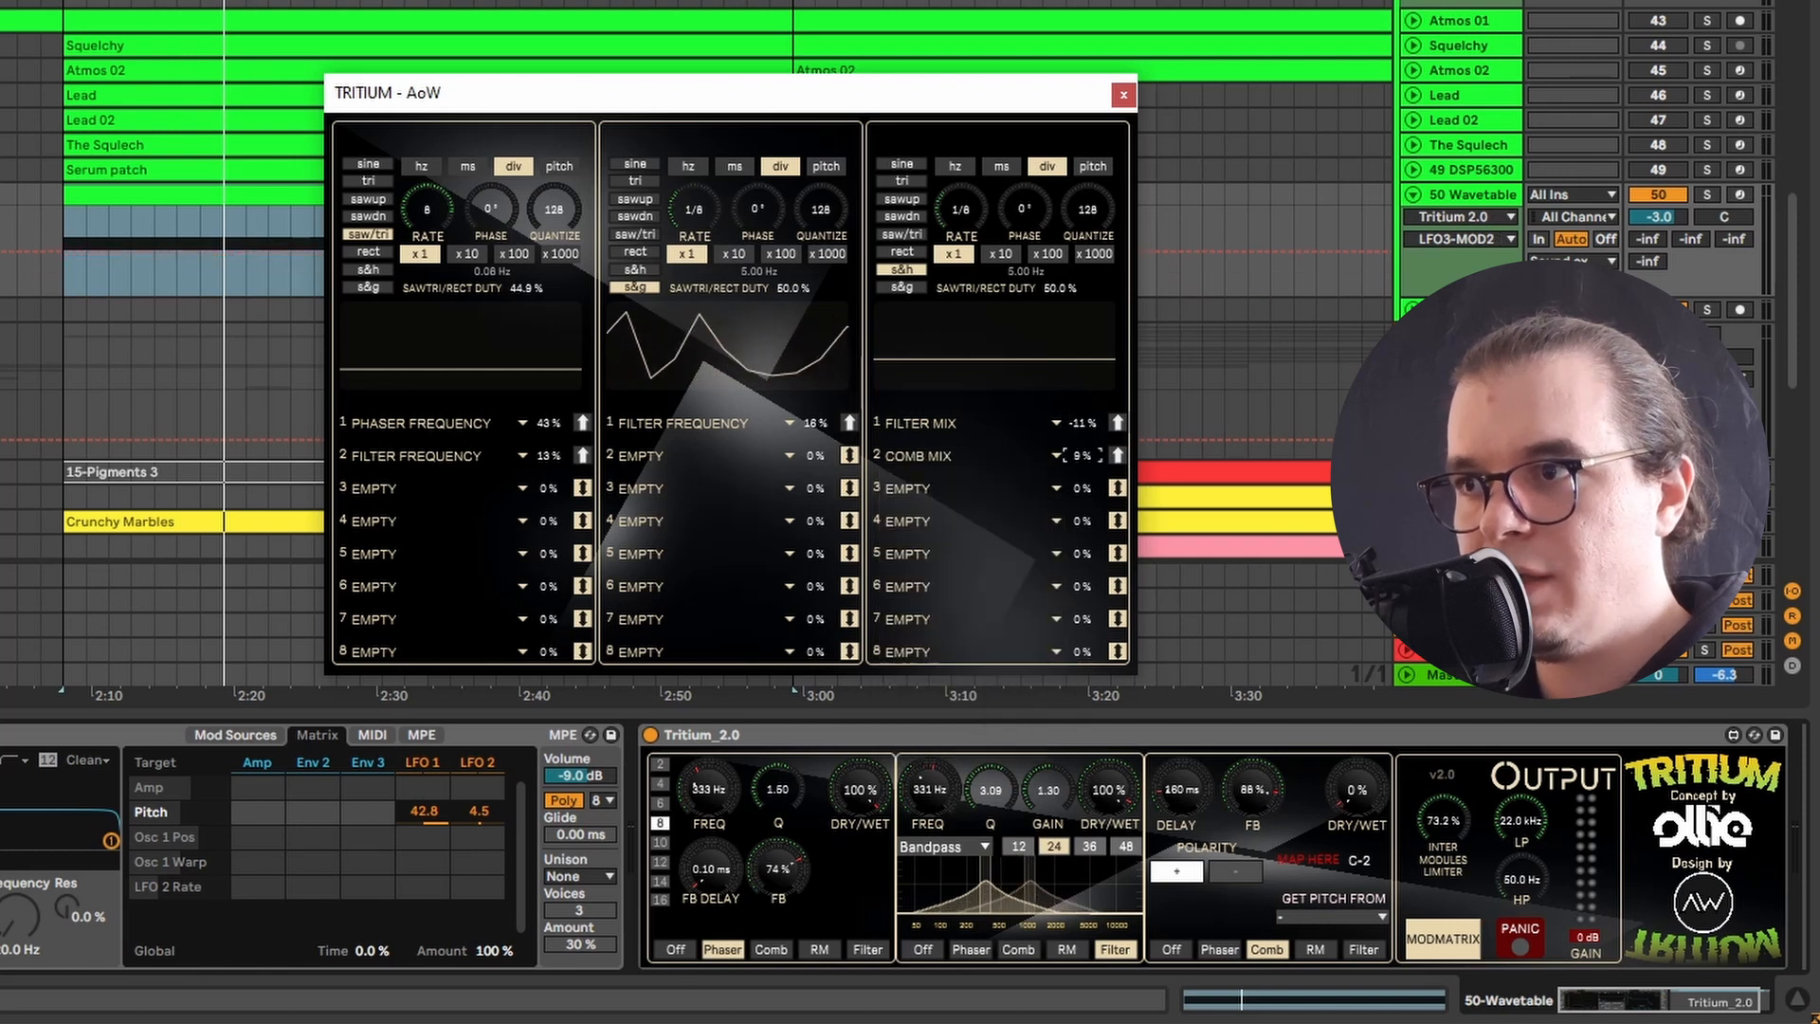
key(space)
drag(1089, 455, 1090, 446)
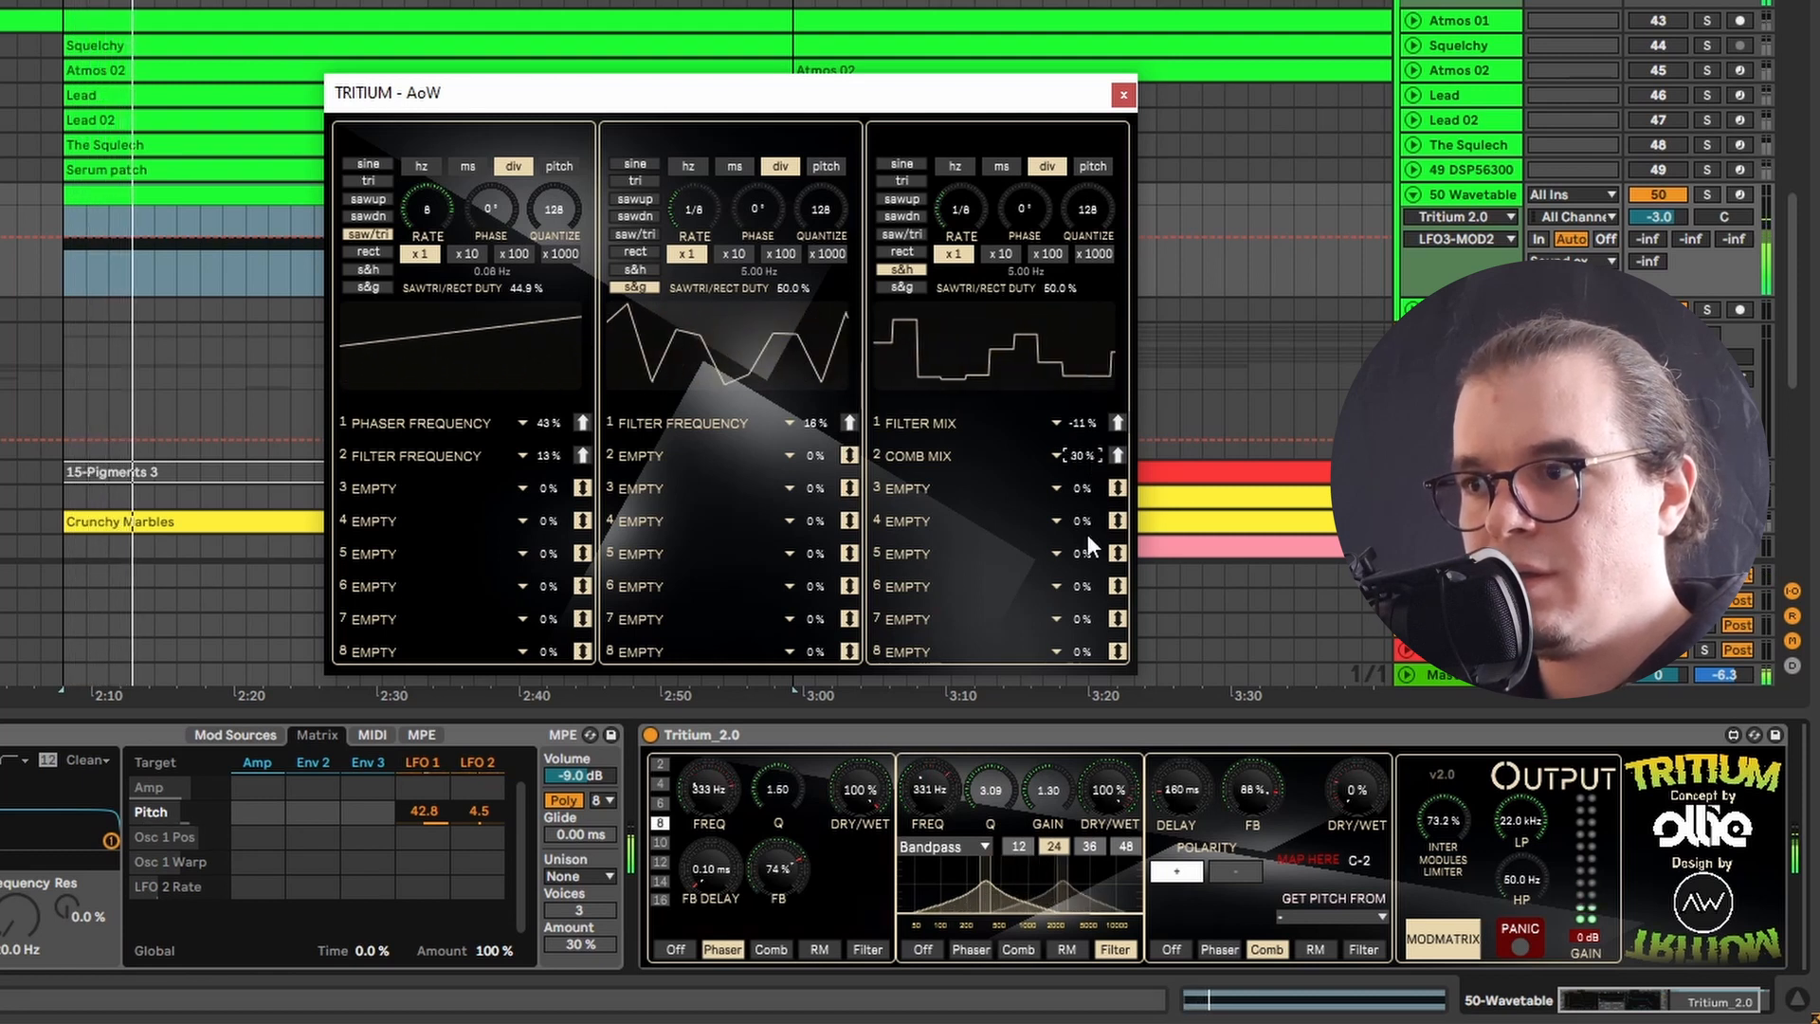
drag(1654, 217, 1654, 223)
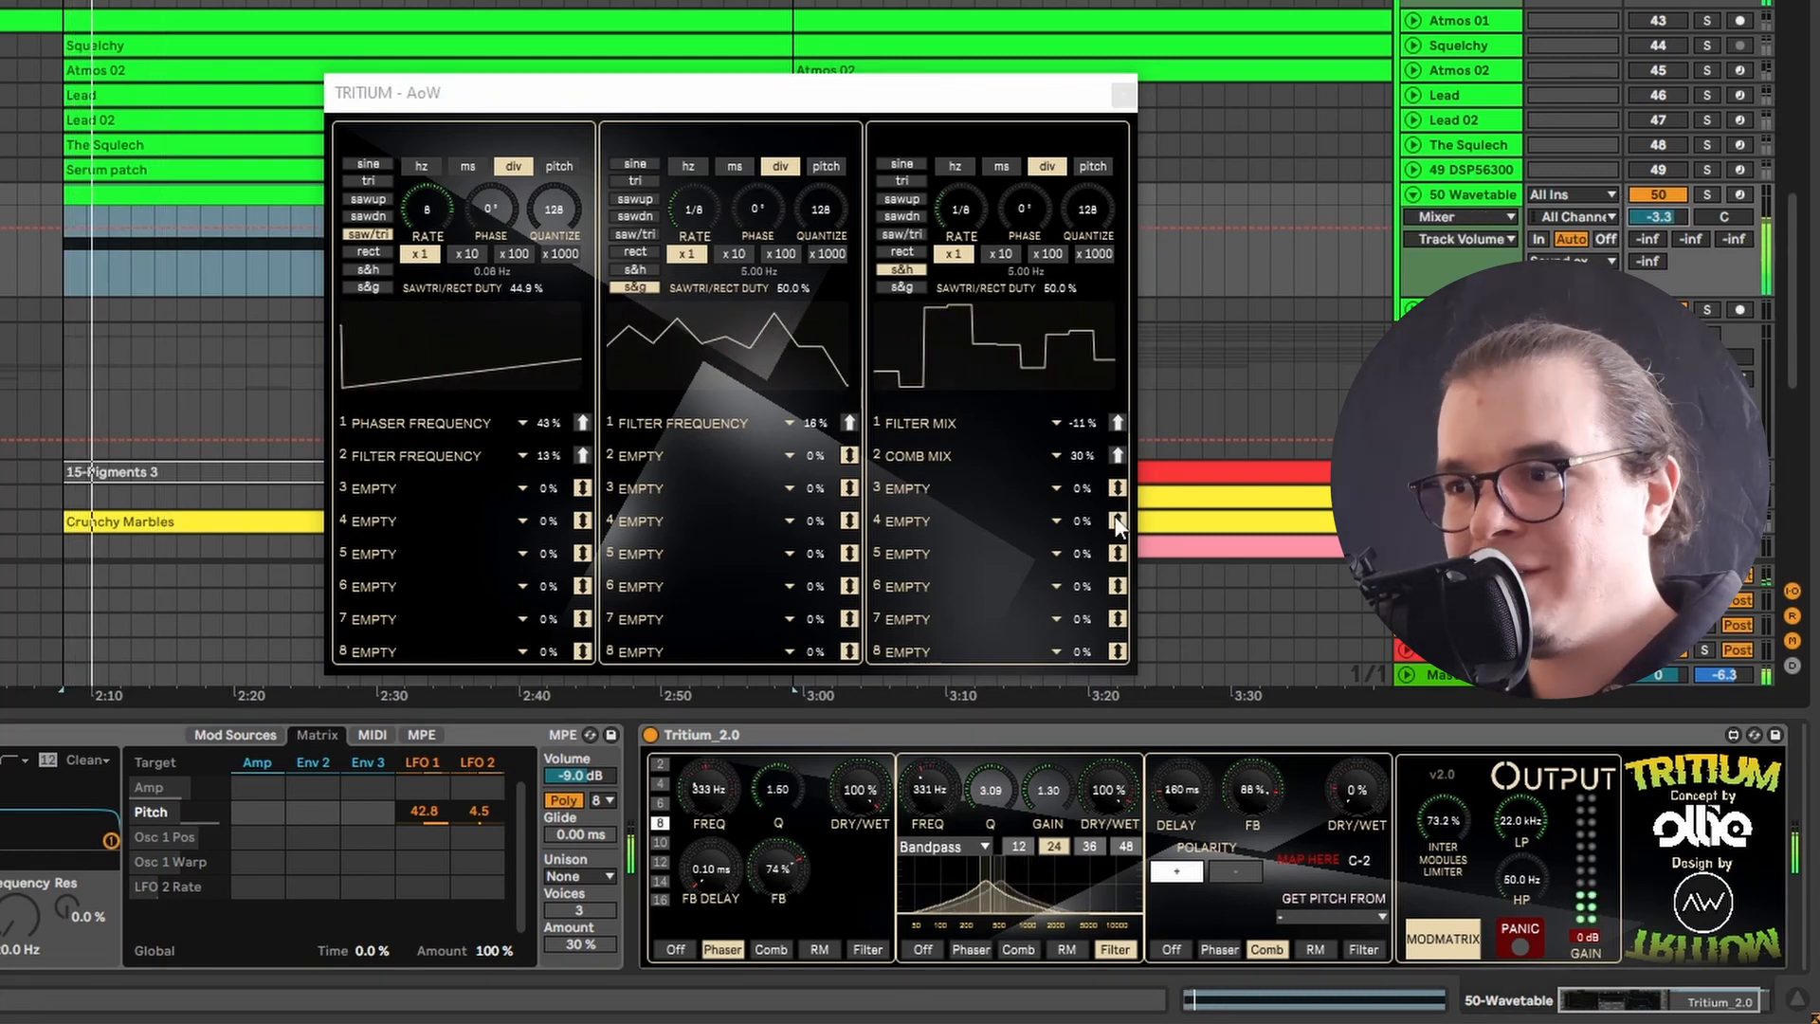
Set LFO 3's Filter Mix amount to -5% and its rate to 1/16, and lower the comb's feedback
drag(1077, 423, 1077, 431)
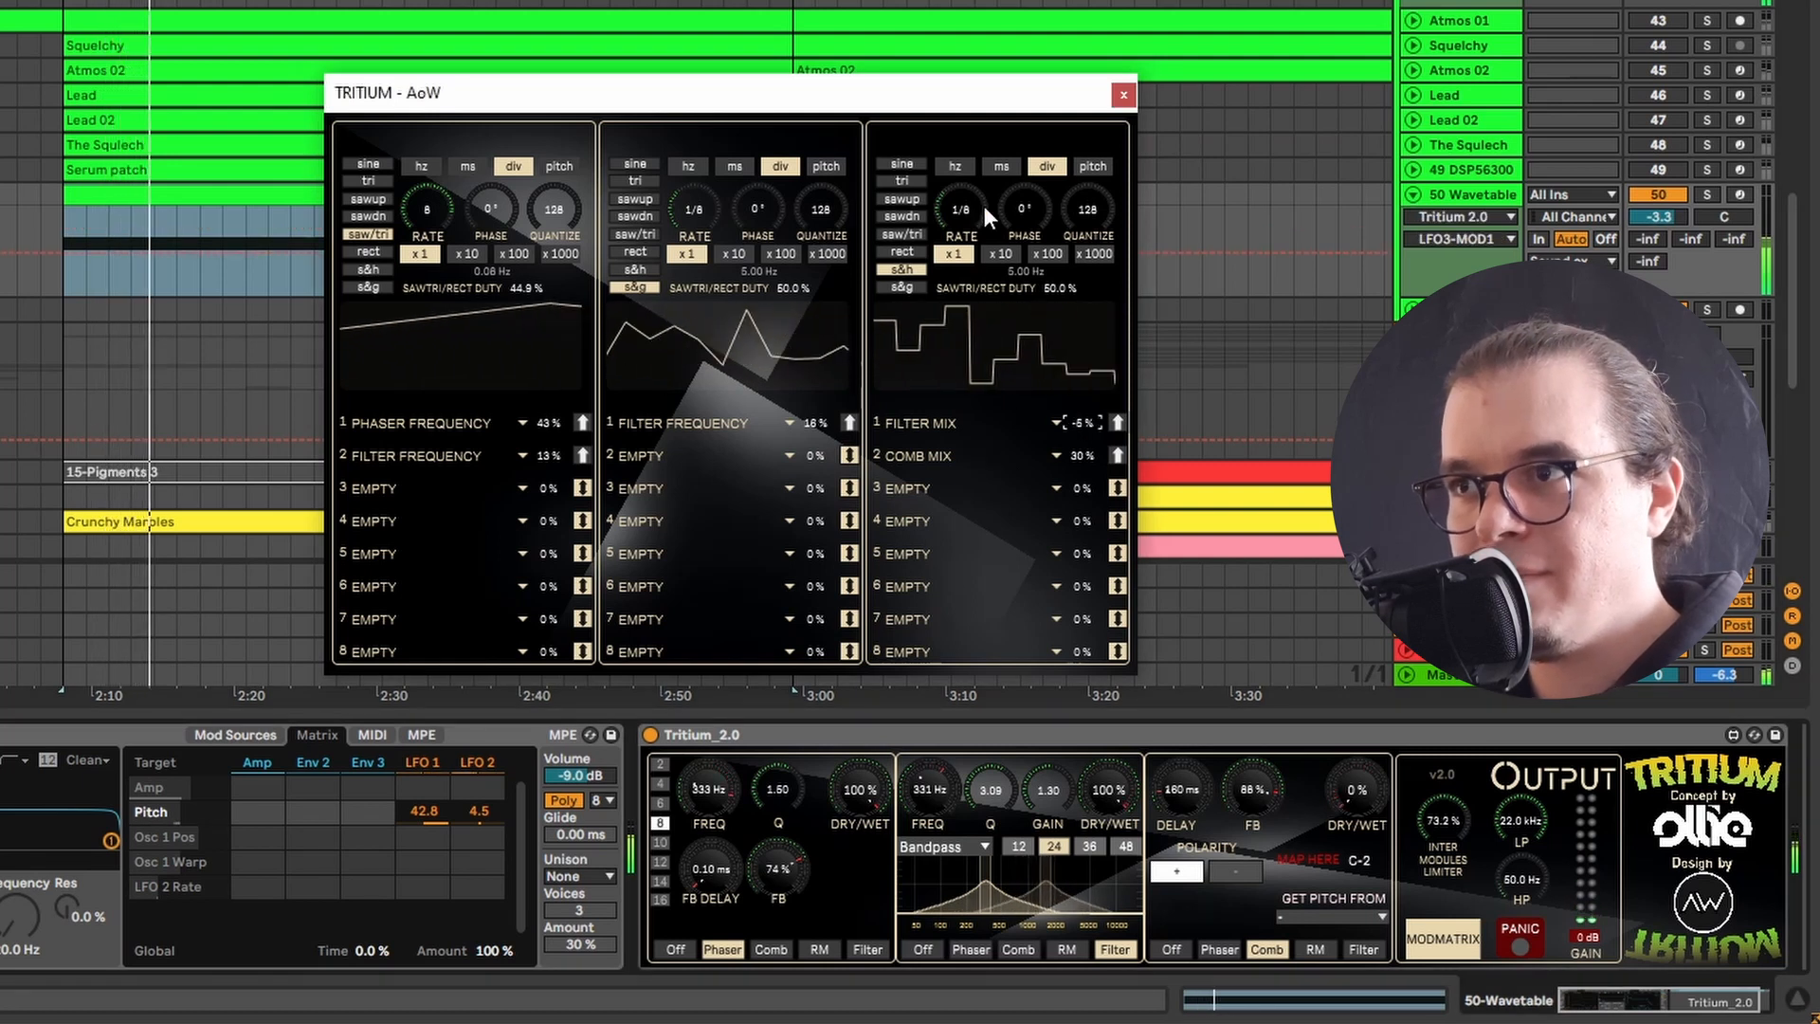
mouse_move(984, 207)
mouse_down()
mouse_move(984, 186)
mouse_move(964, 190)
mouse_up()
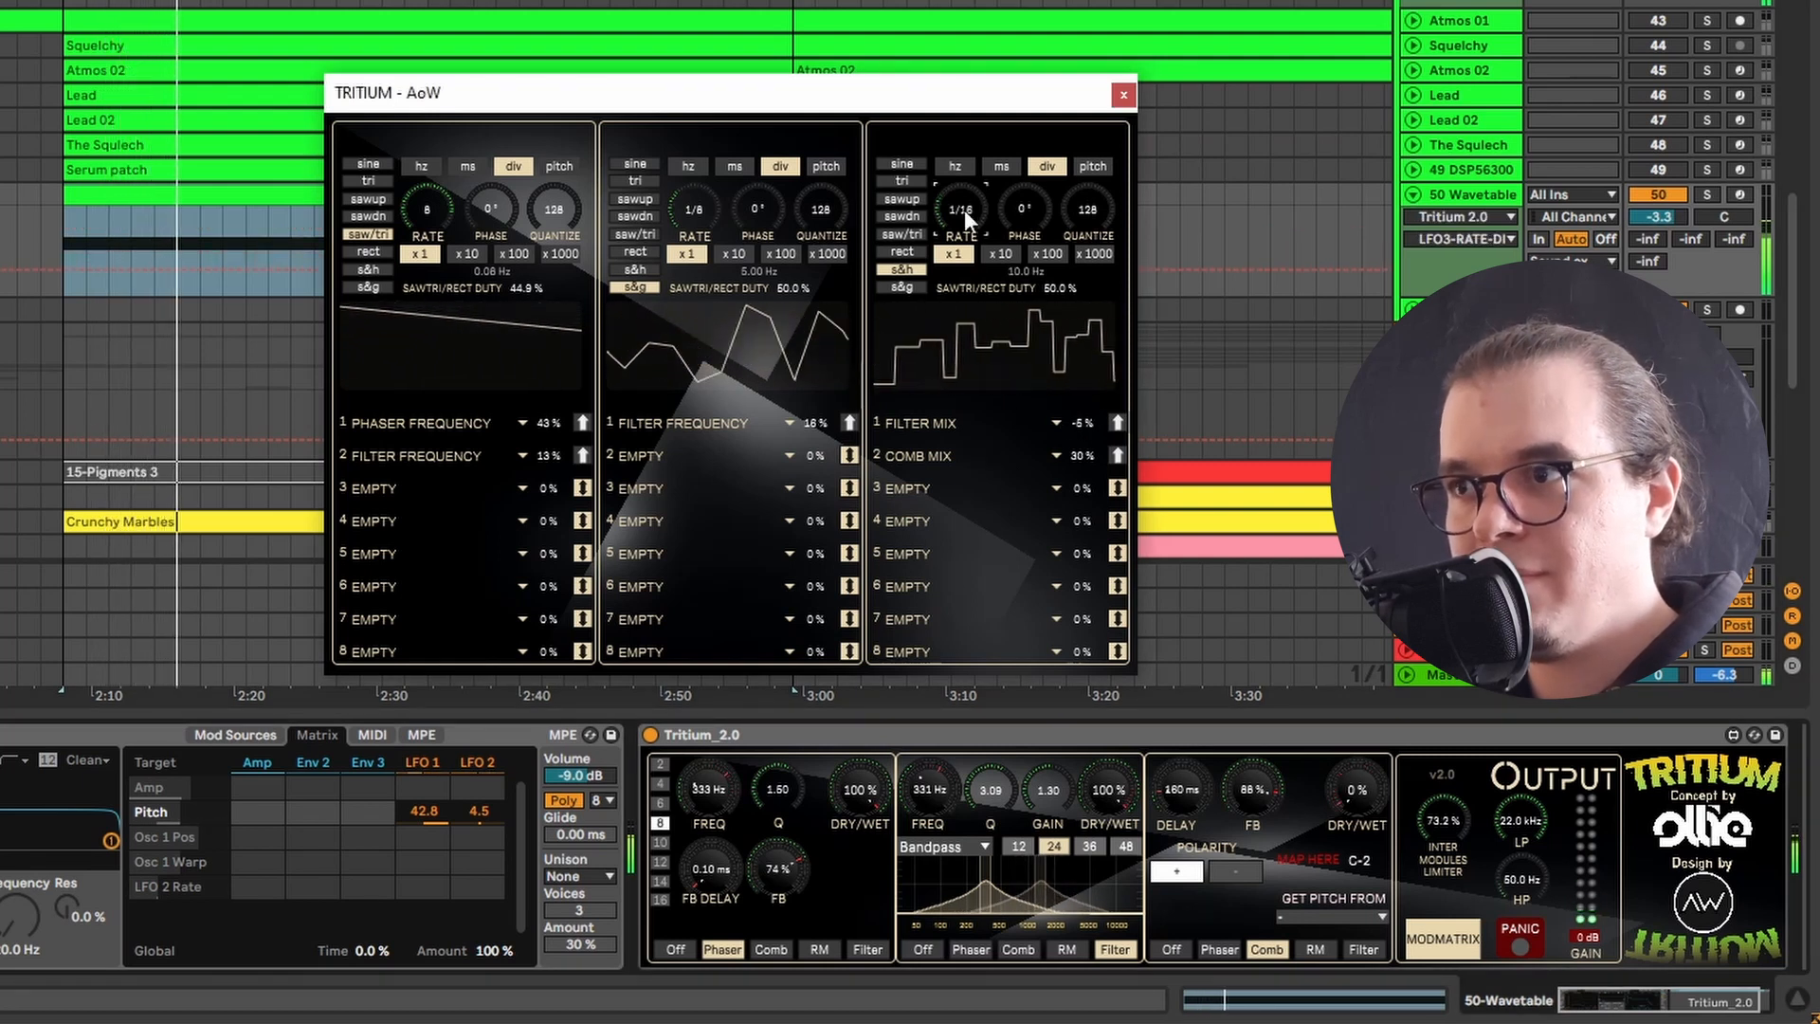
click(1242, 783)
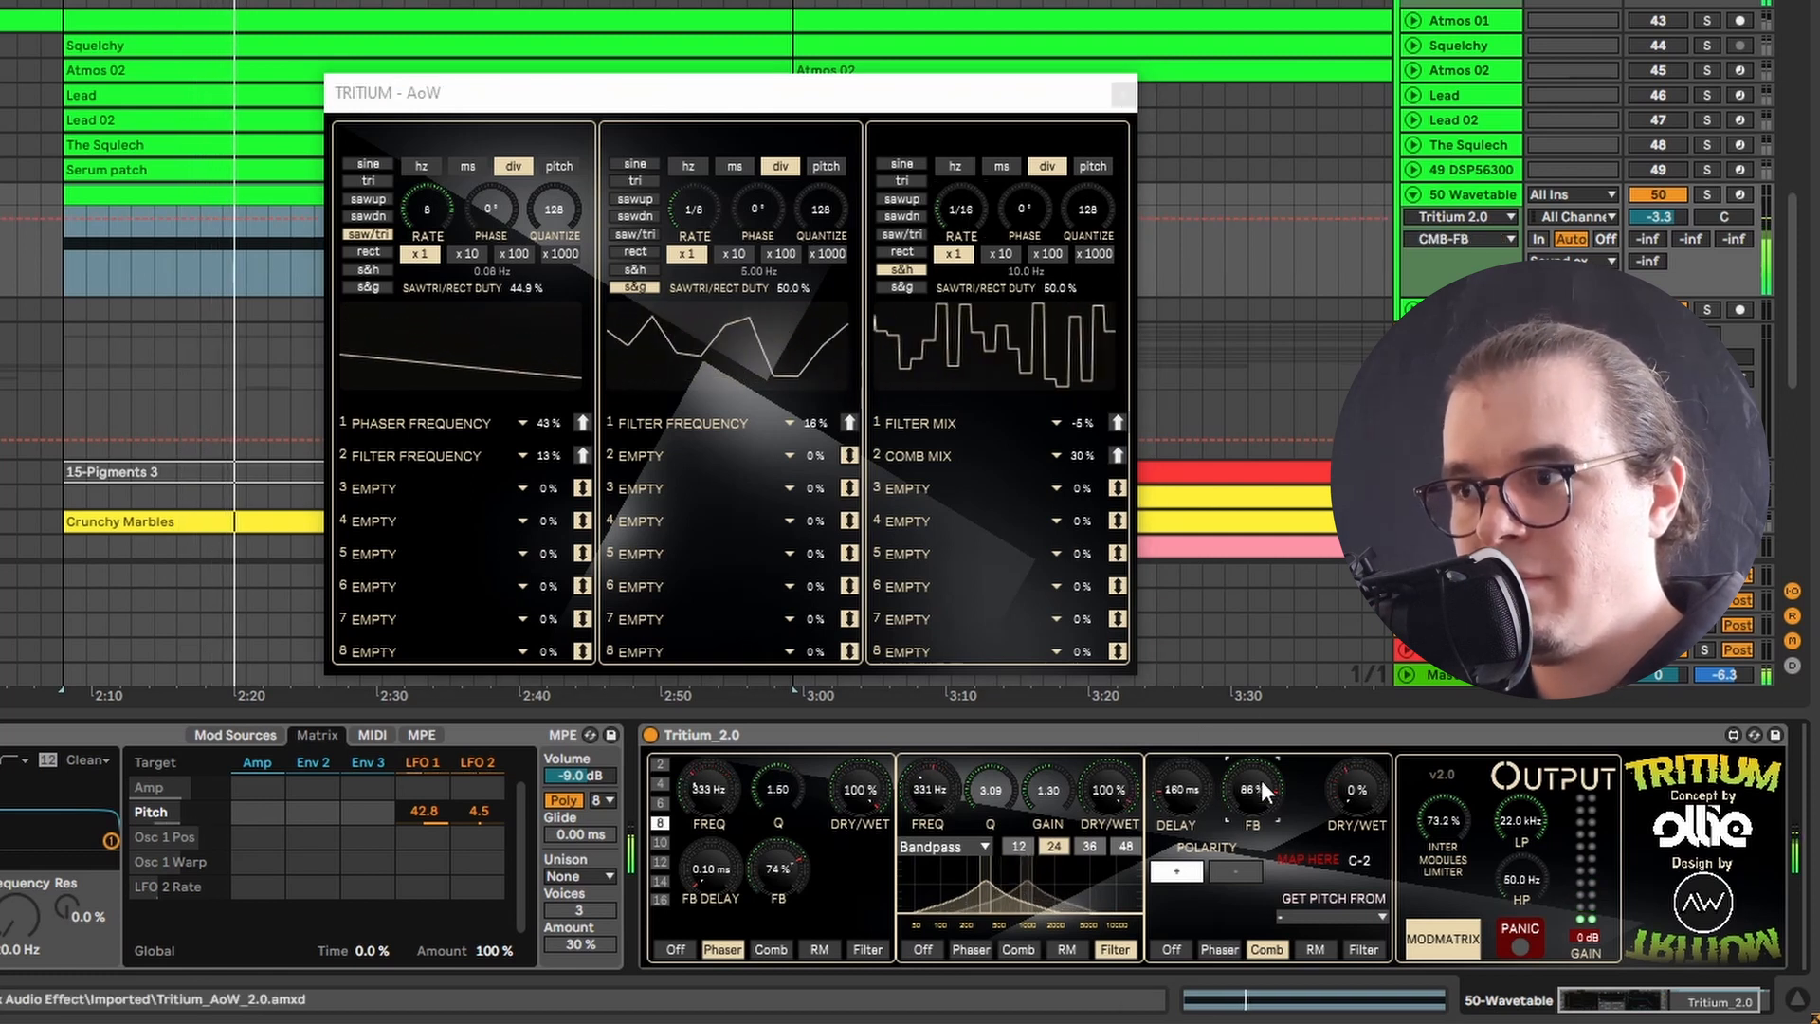
drag(1260, 783, 1260, 790)
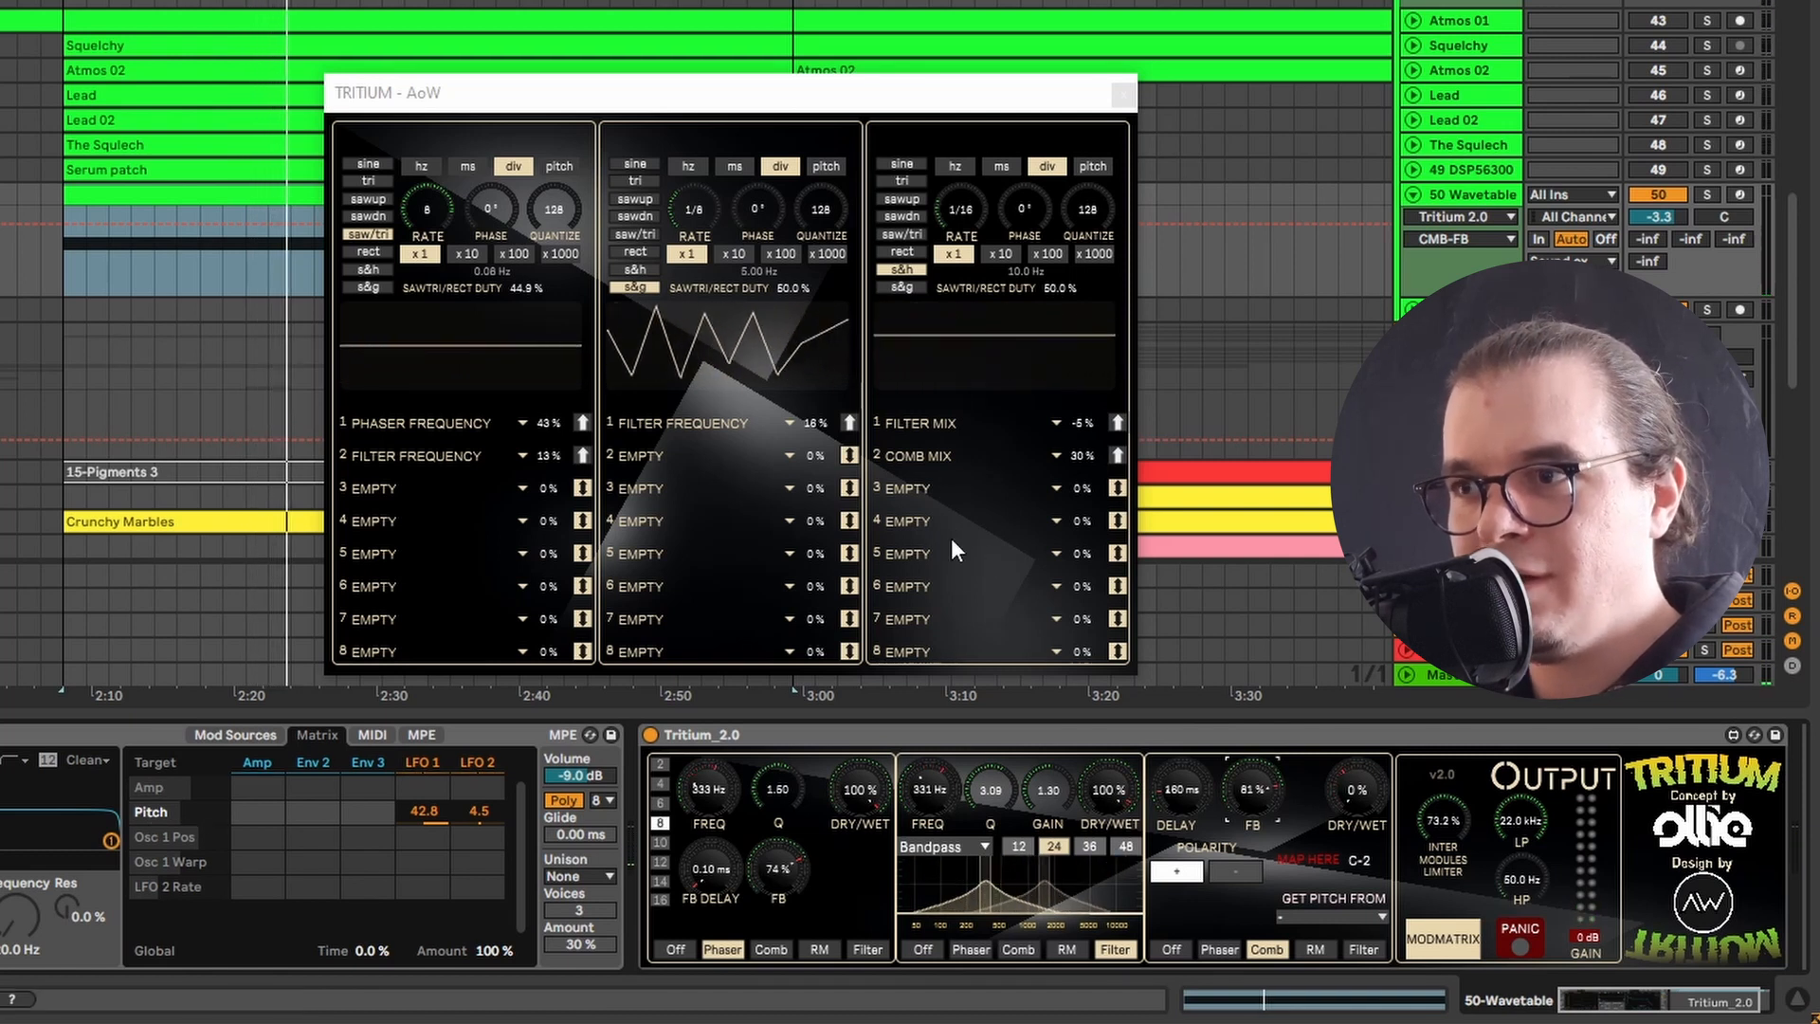
Route LFO 3's third slot to Filter Frequency at 11% with bidirectional modulation while listening to playback
click(929, 487)
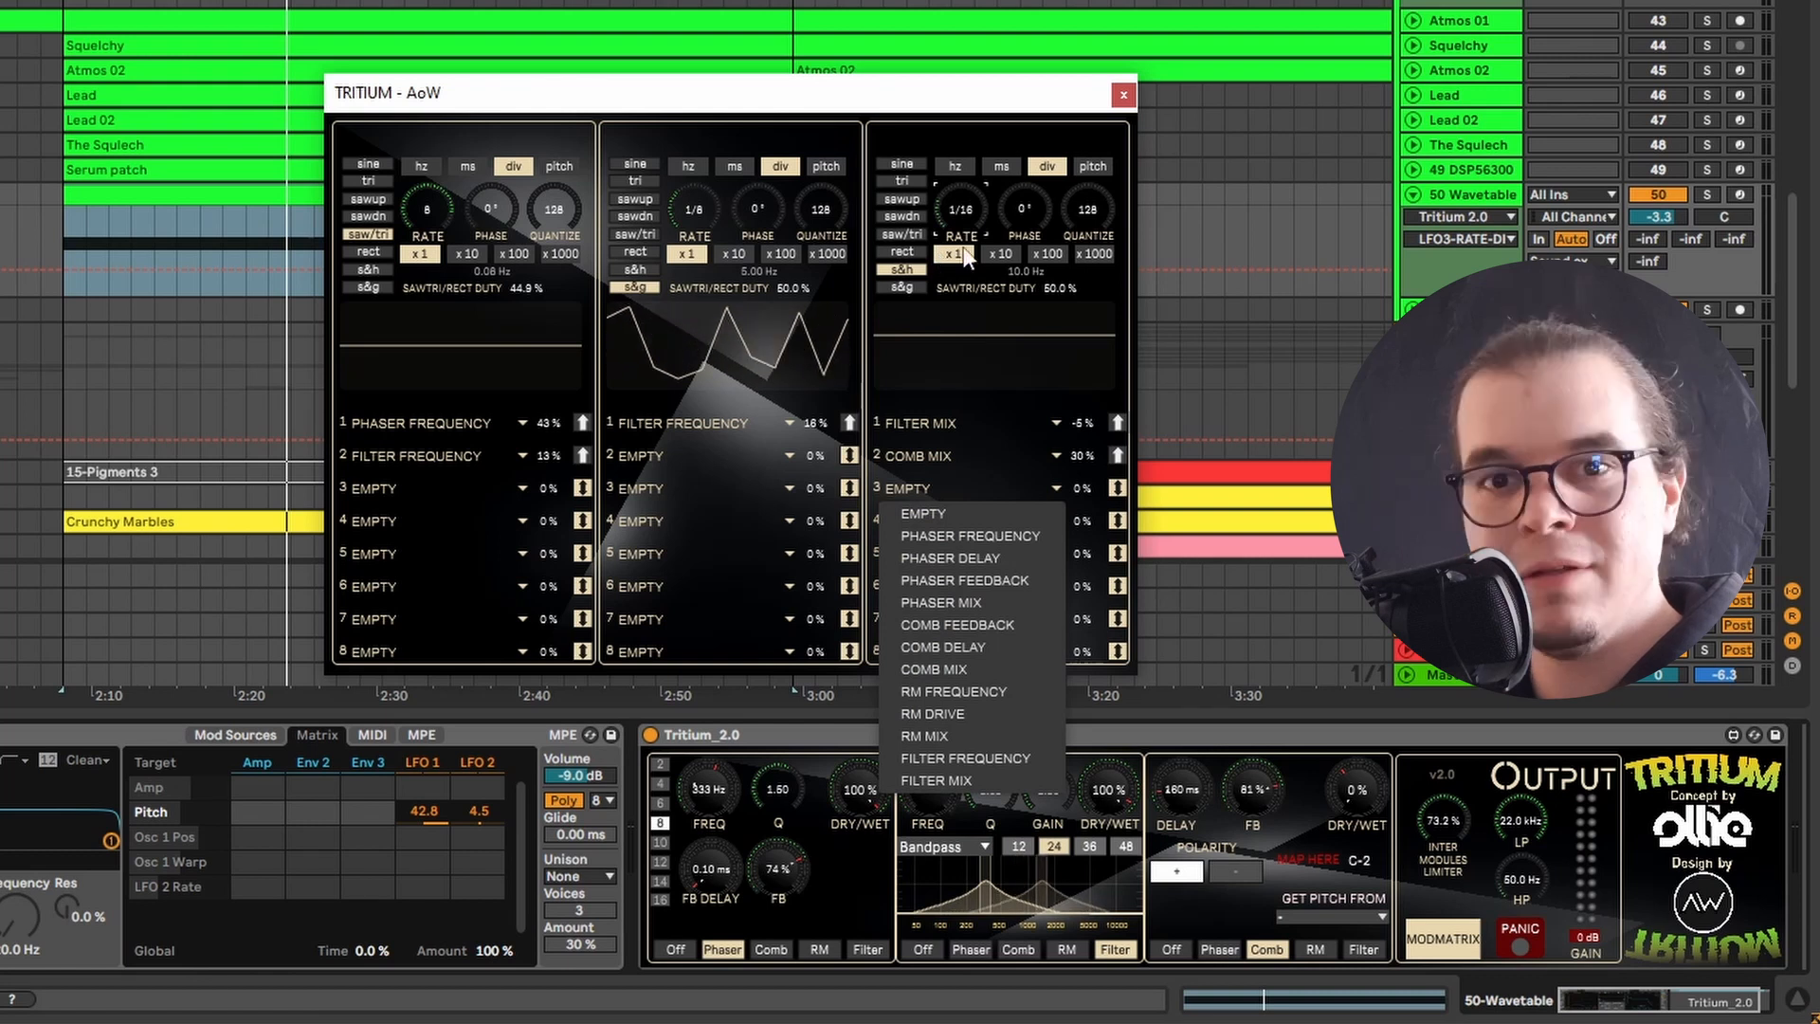
click(999, 758)
click(1115, 488)
key(space)
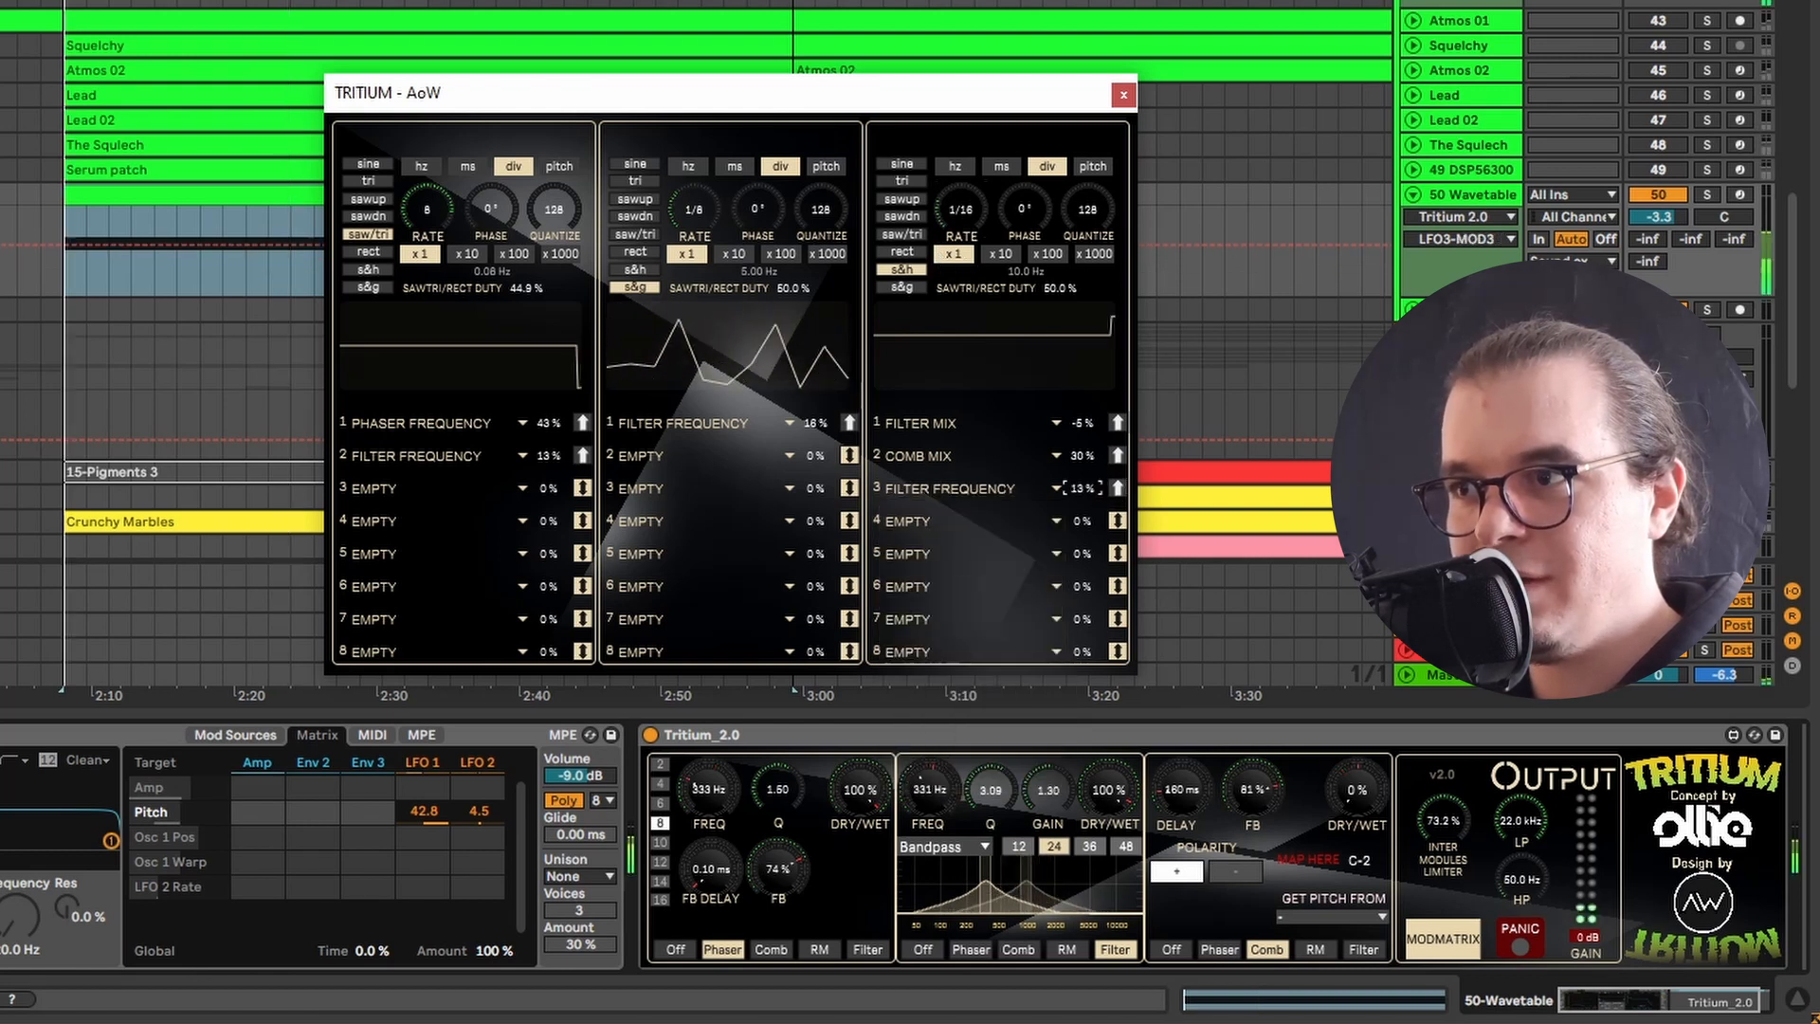
drag(1081, 488, 1081, 474)
click(1121, 490)
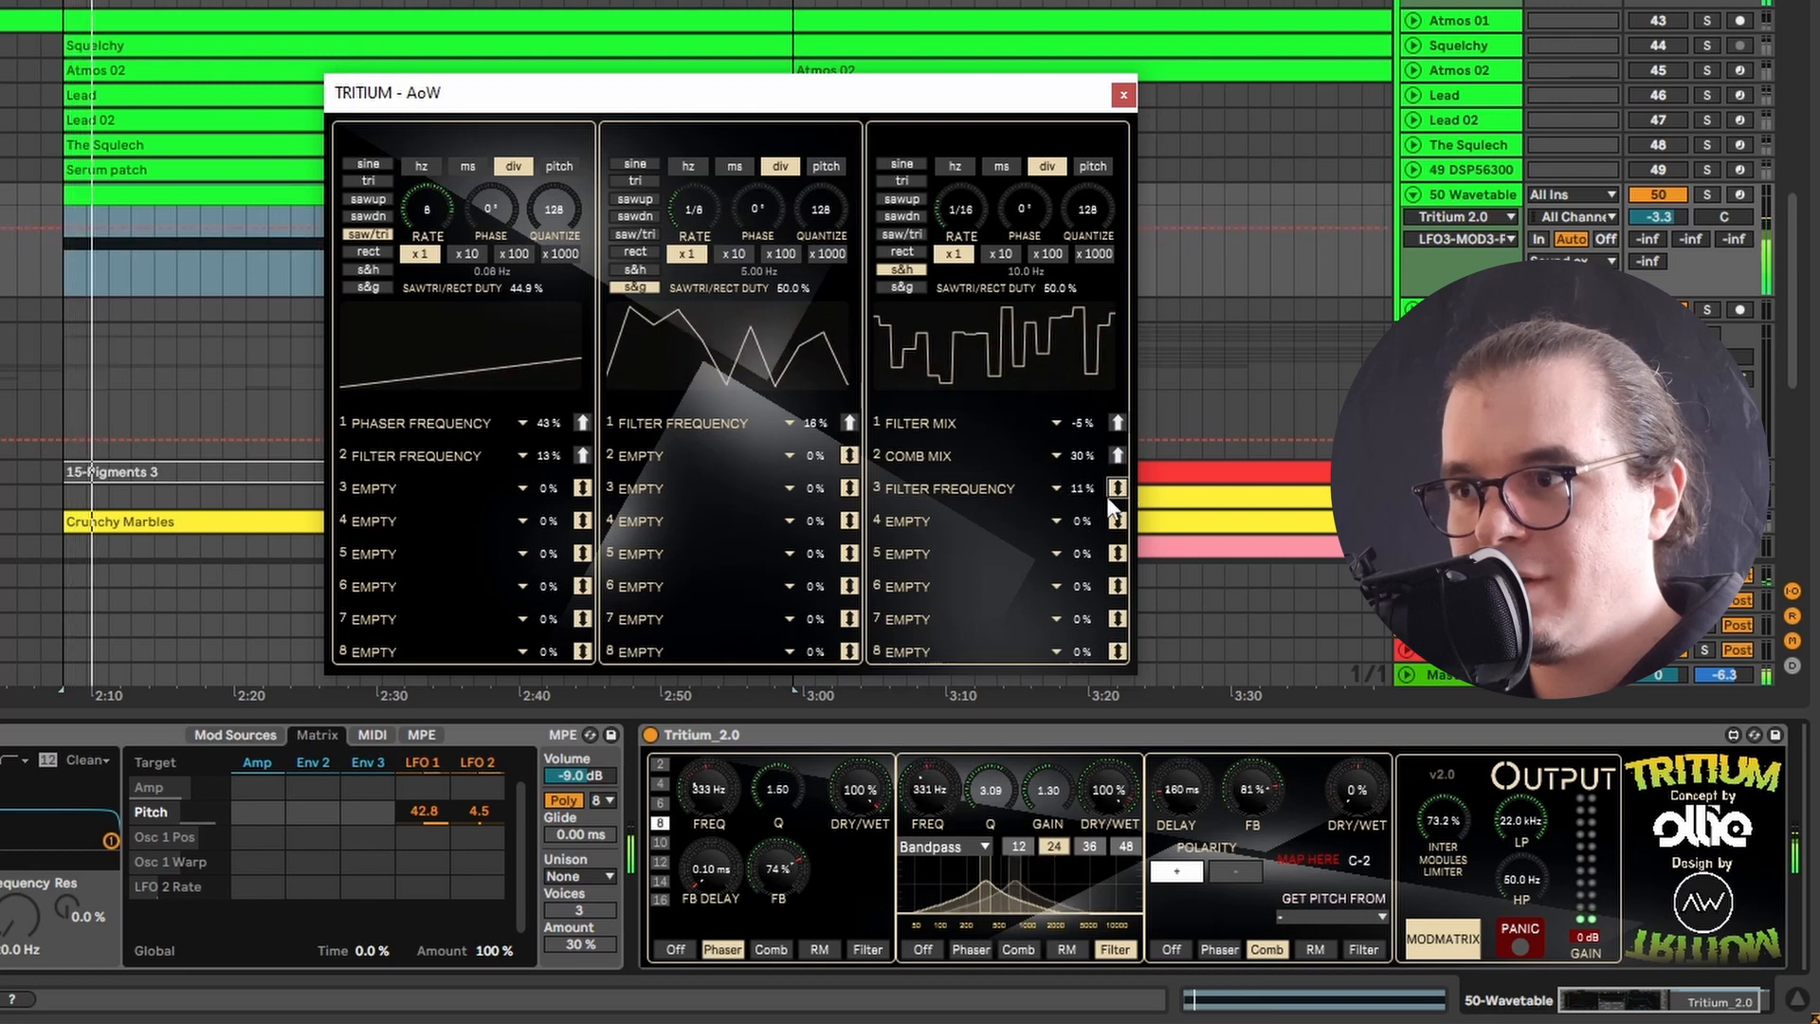
click(1082, 489)
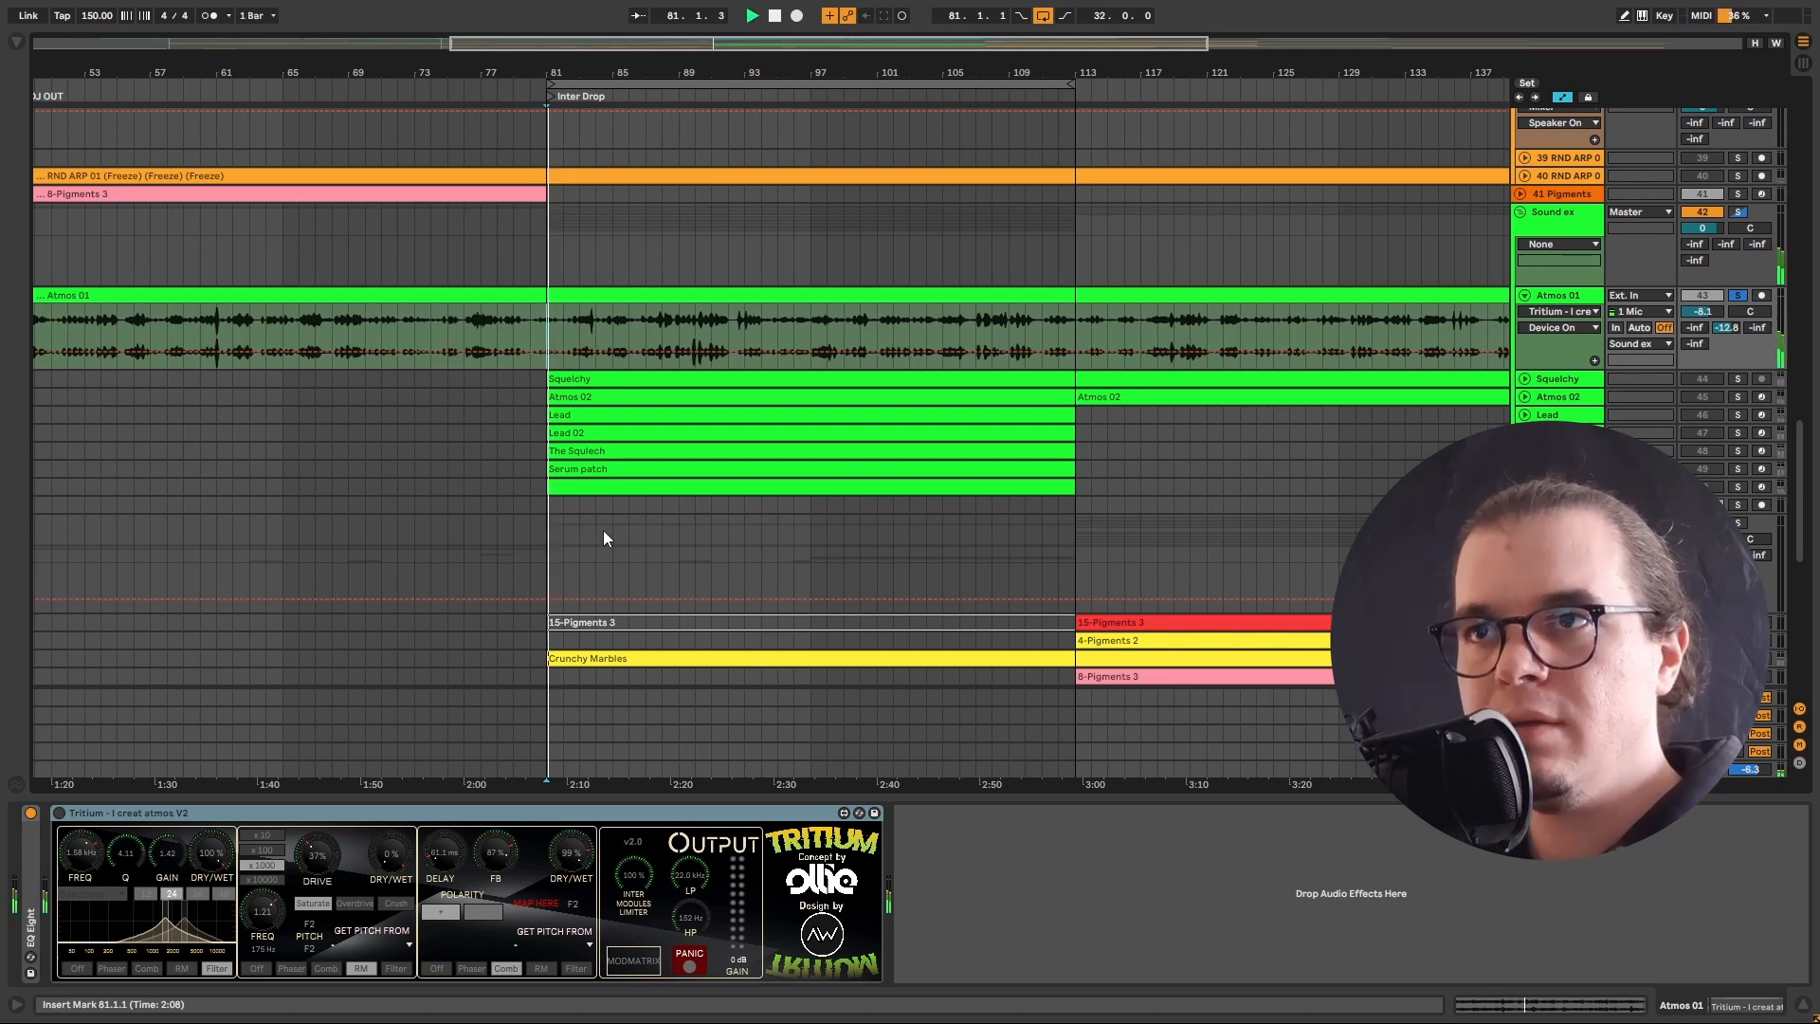
Stop playback and switch on the Tritium device on the Atmos 01 track
key(space)
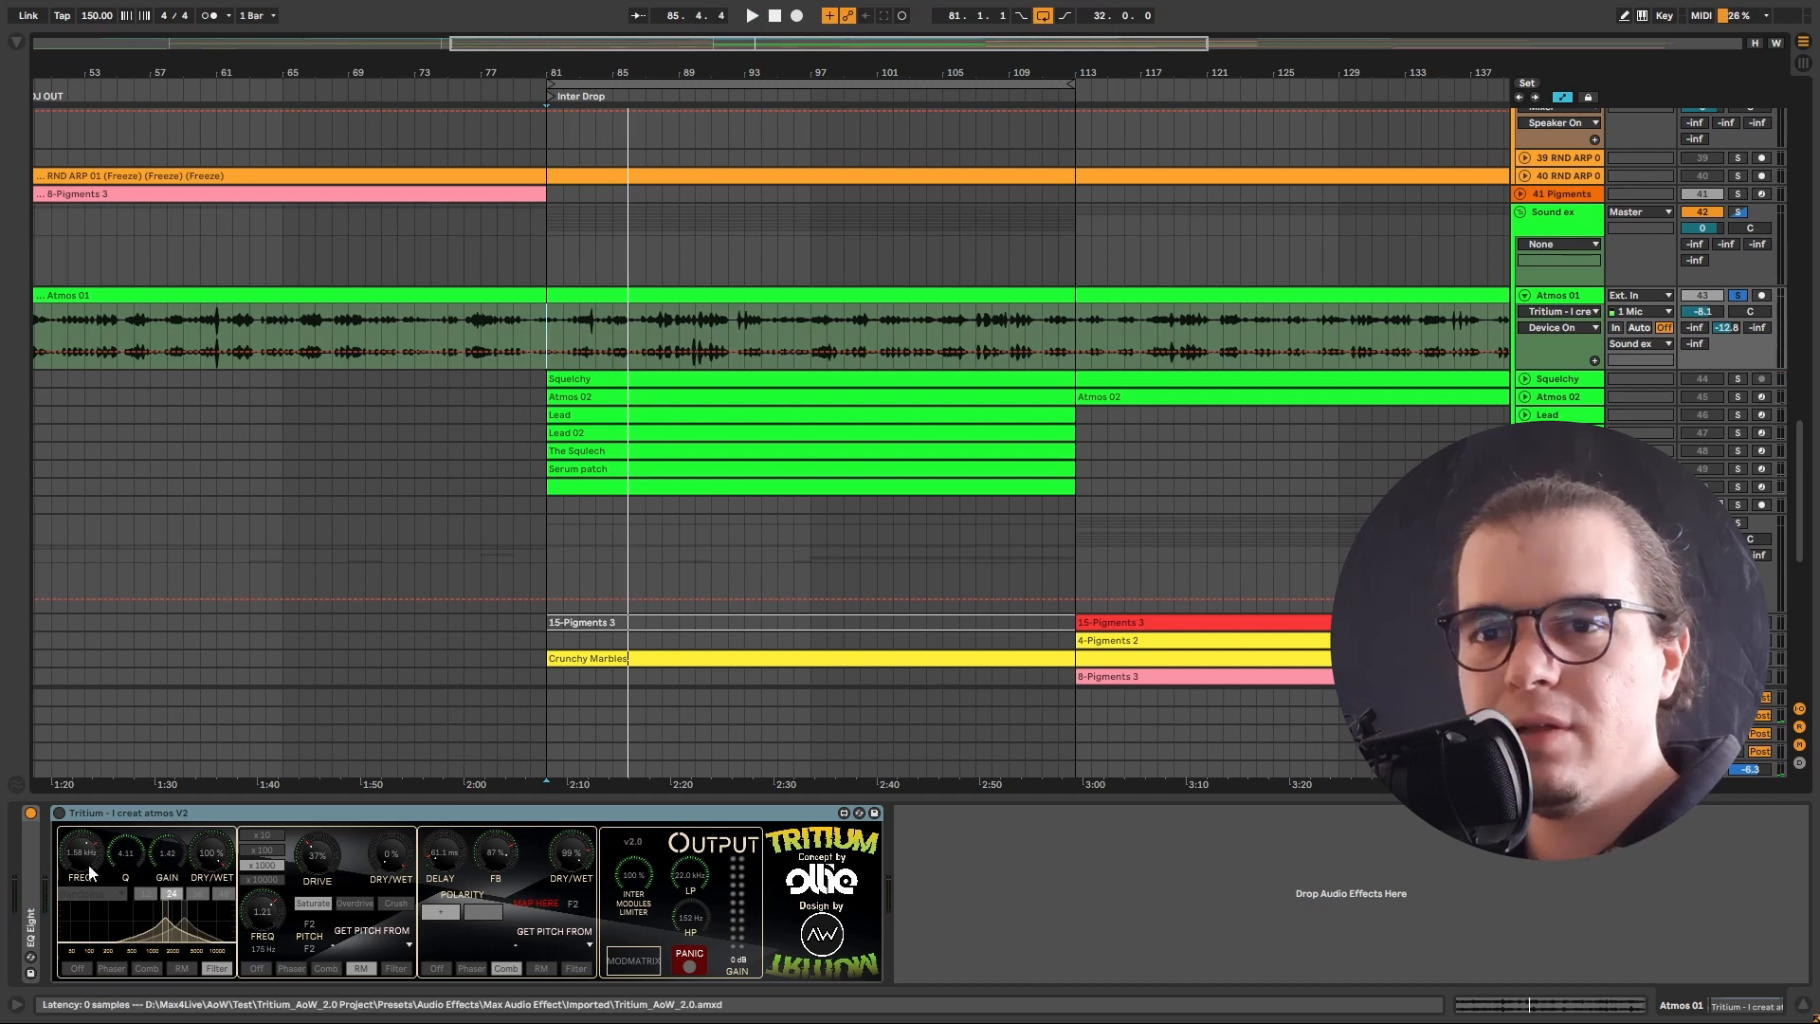
click(60, 814)
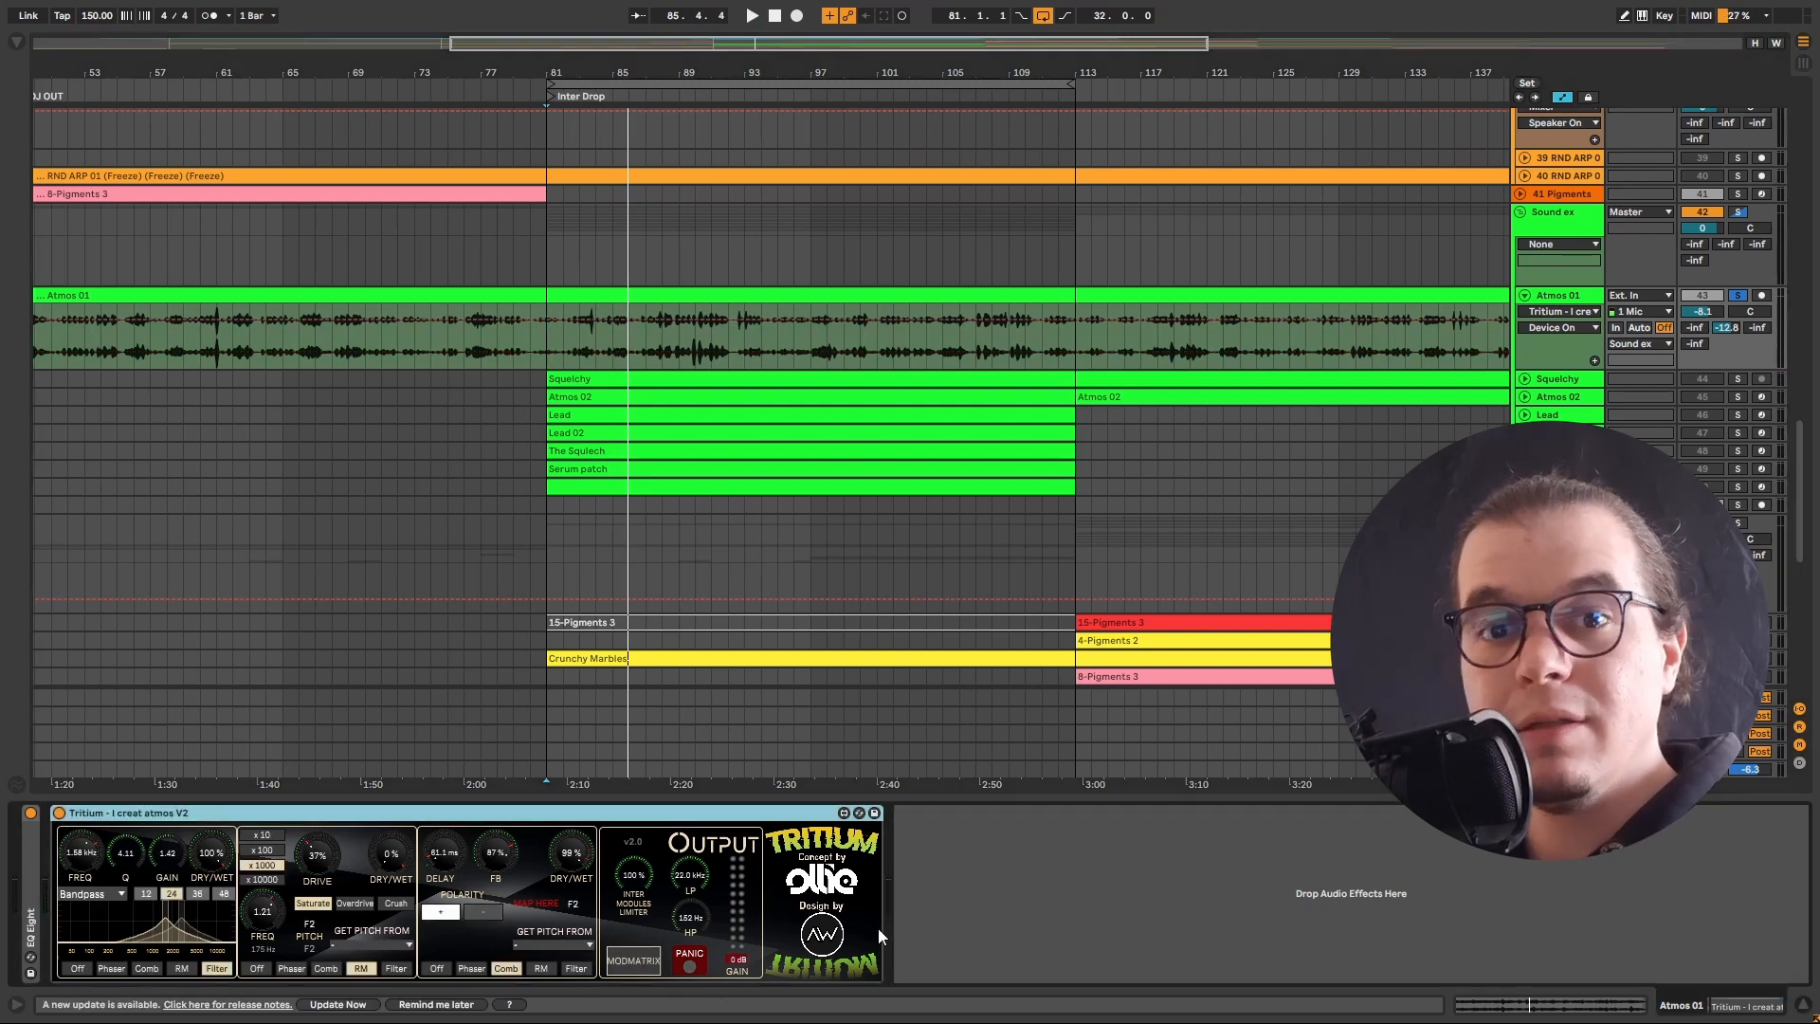
Switch on Tritium on the Squelchy track and audition it in playback, comparing filter slope 12 and returning to 24
key(space)
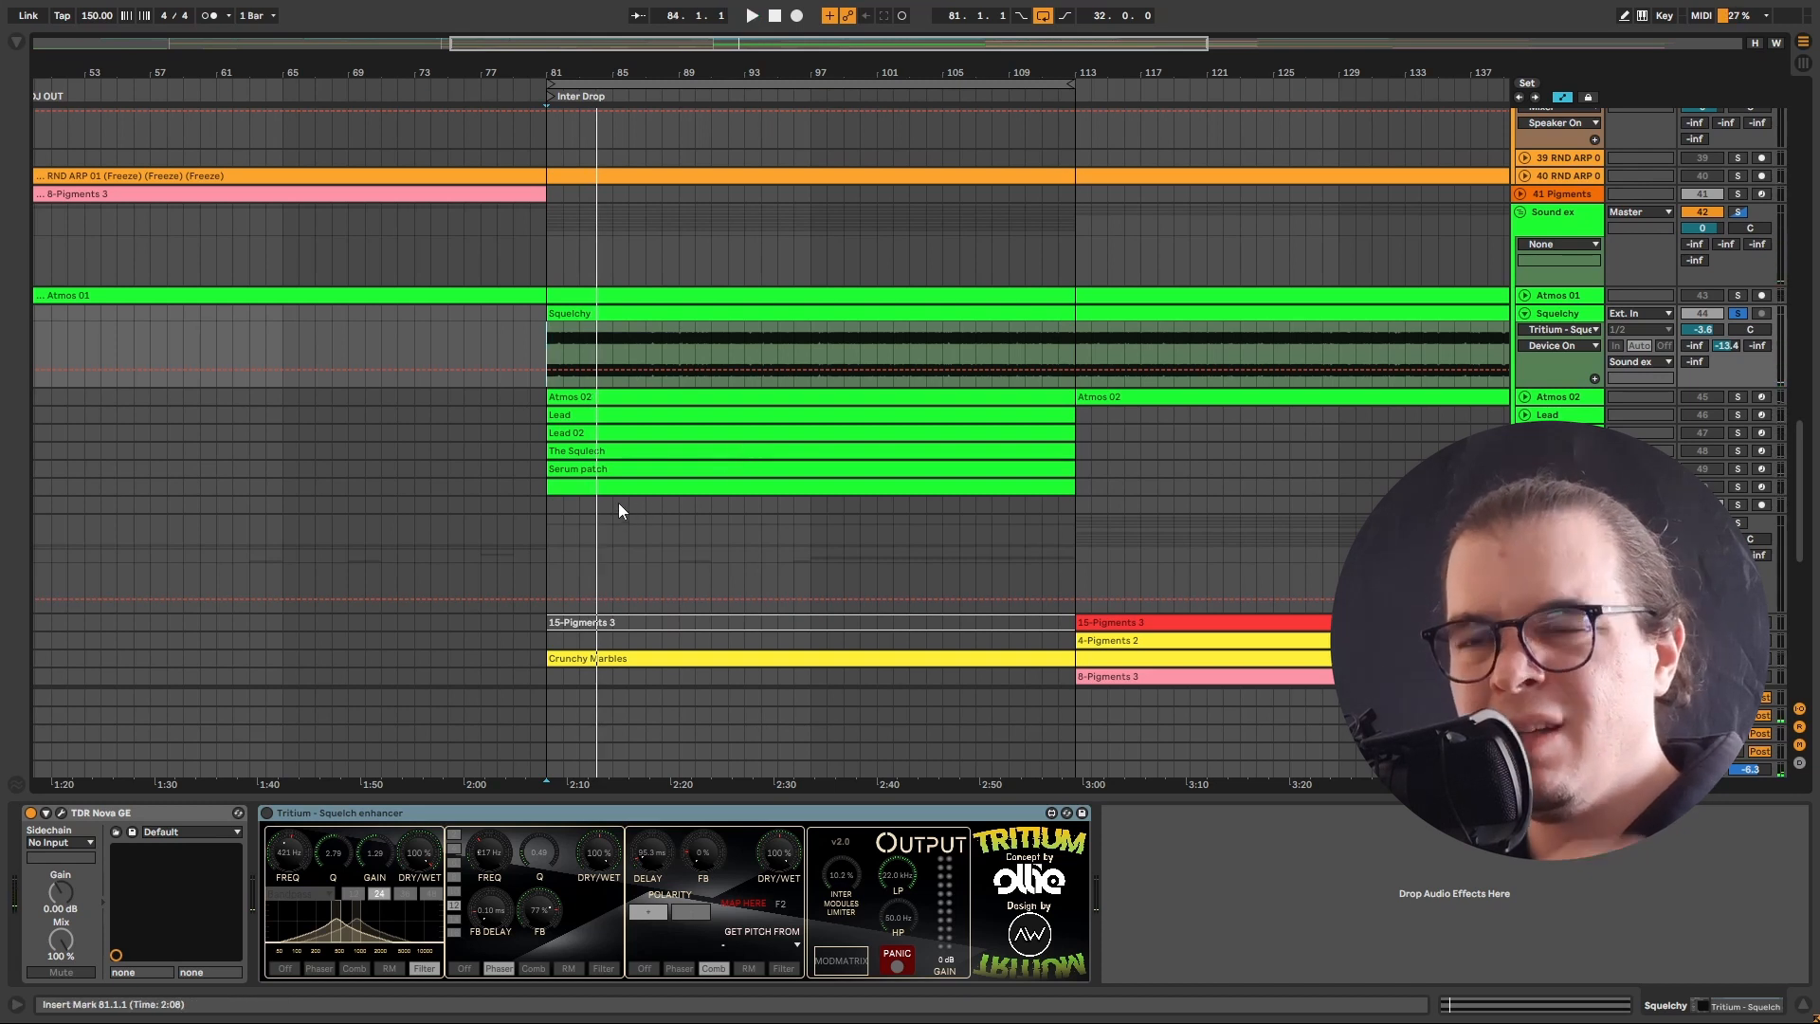
click(267, 813)
key(space)
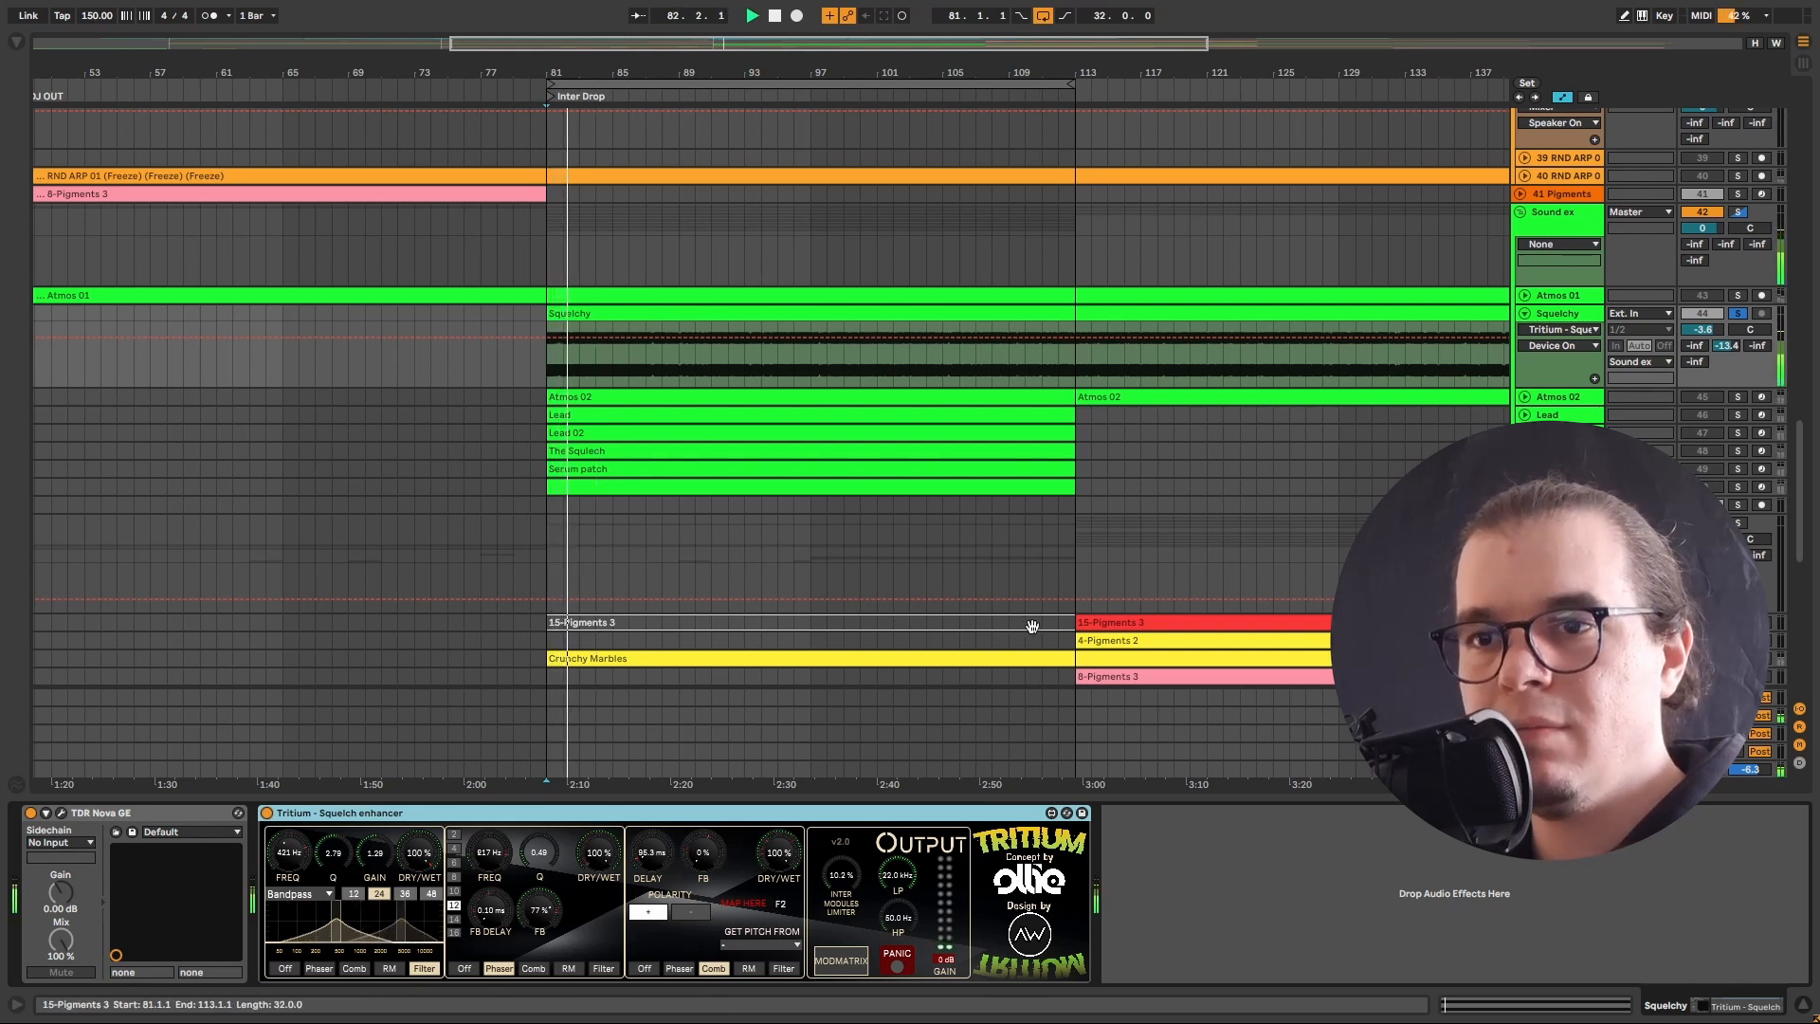
click(353, 893)
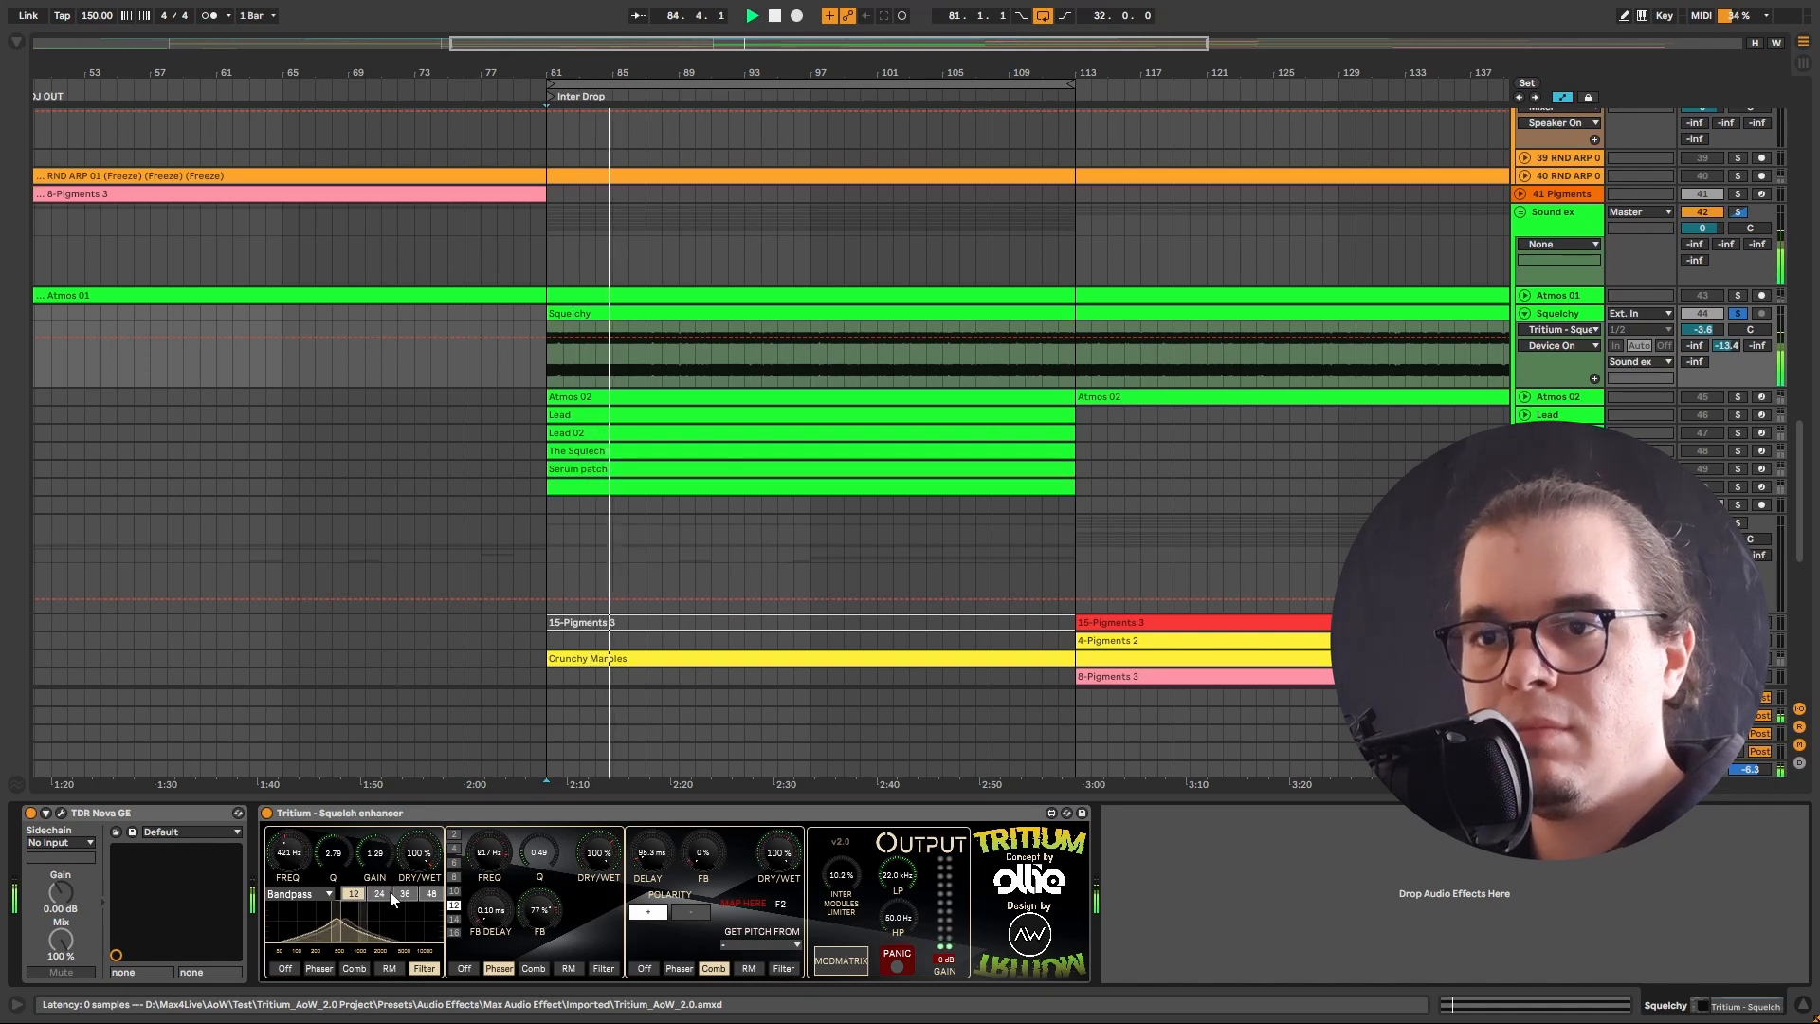
click(389, 891)
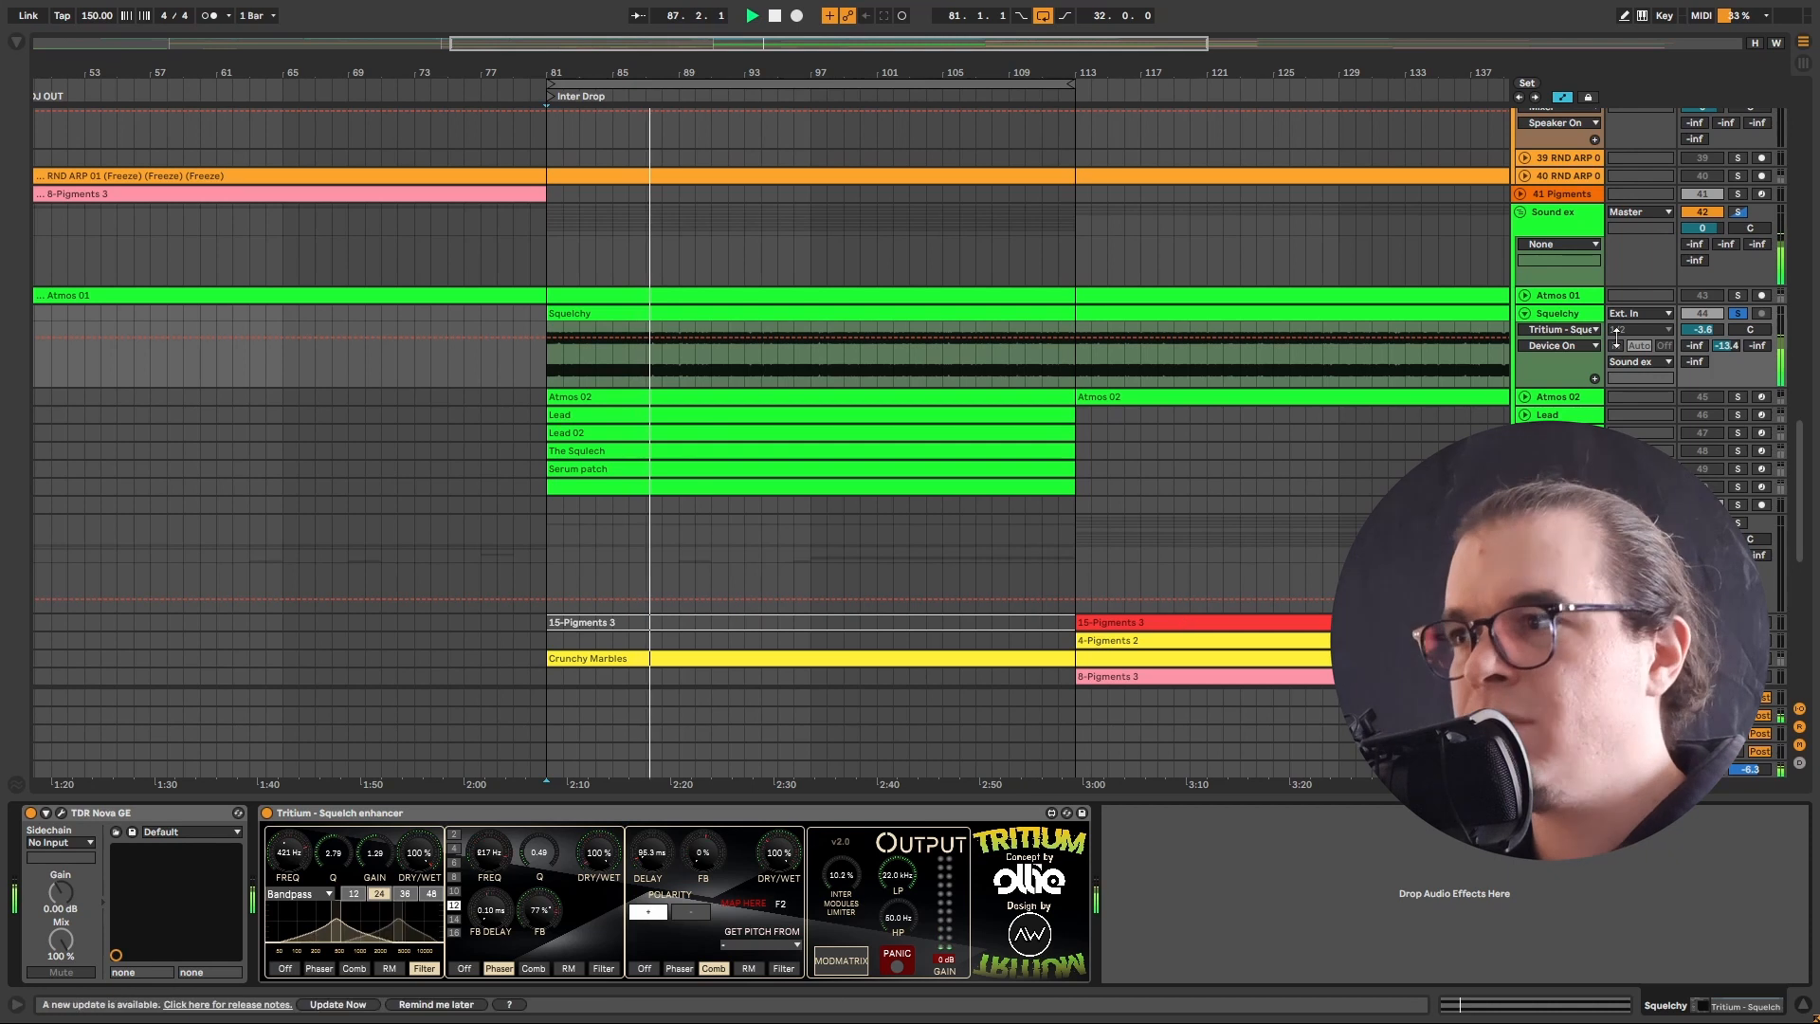
Unsolo Squelchy to play it in the full mix, raise its track volume to -2.7 dB and fine-tune the level
click(1738, 313)
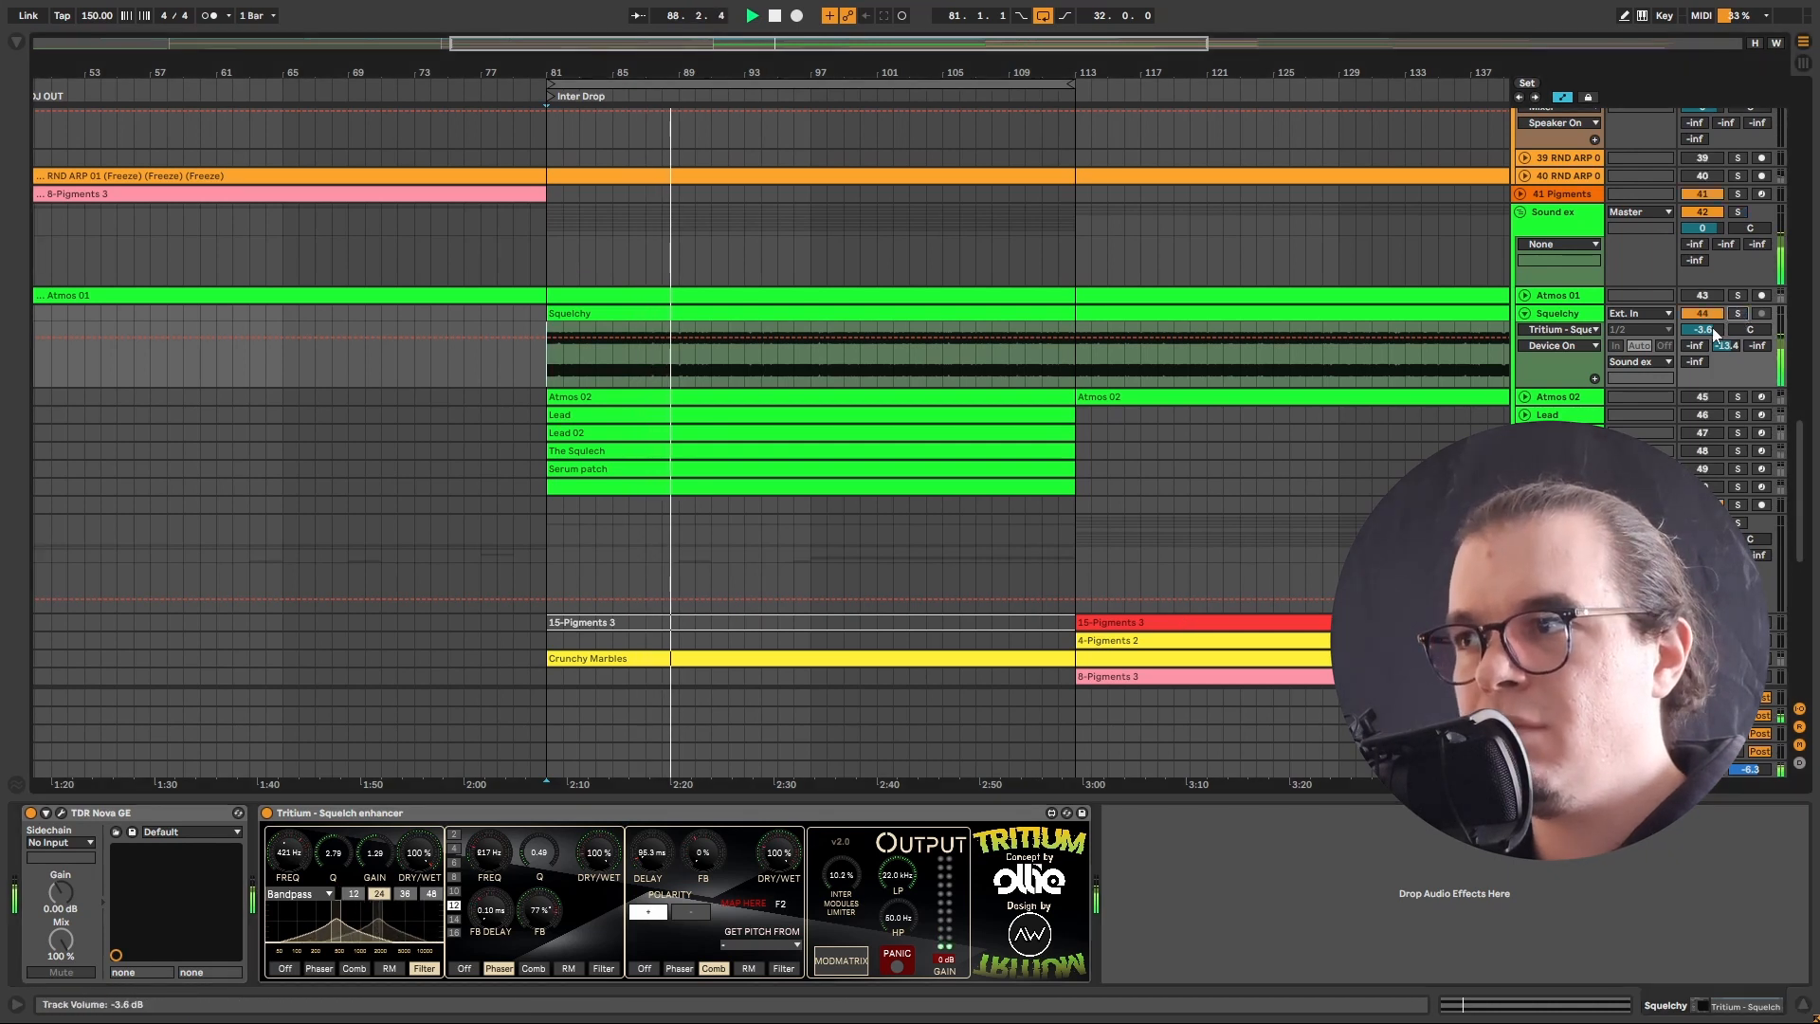
drag(1714, 331, 1714, 322)
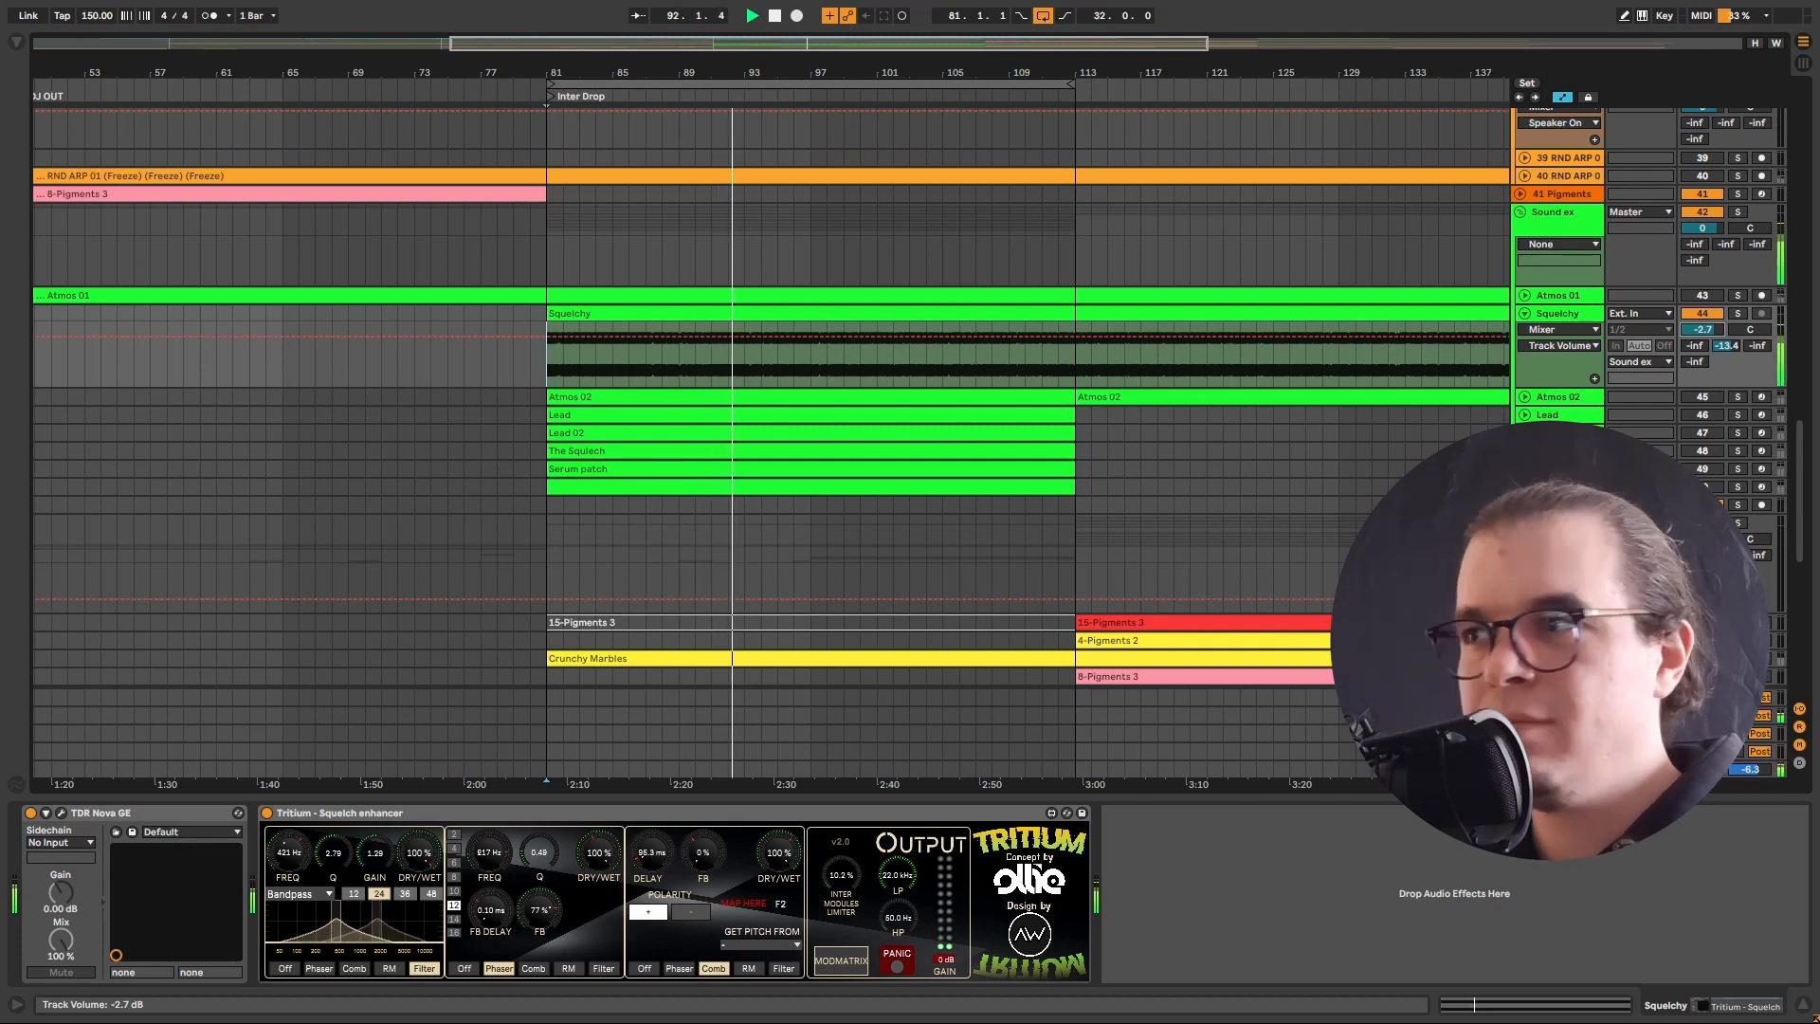
drag(1711, 331, 1704, 333)
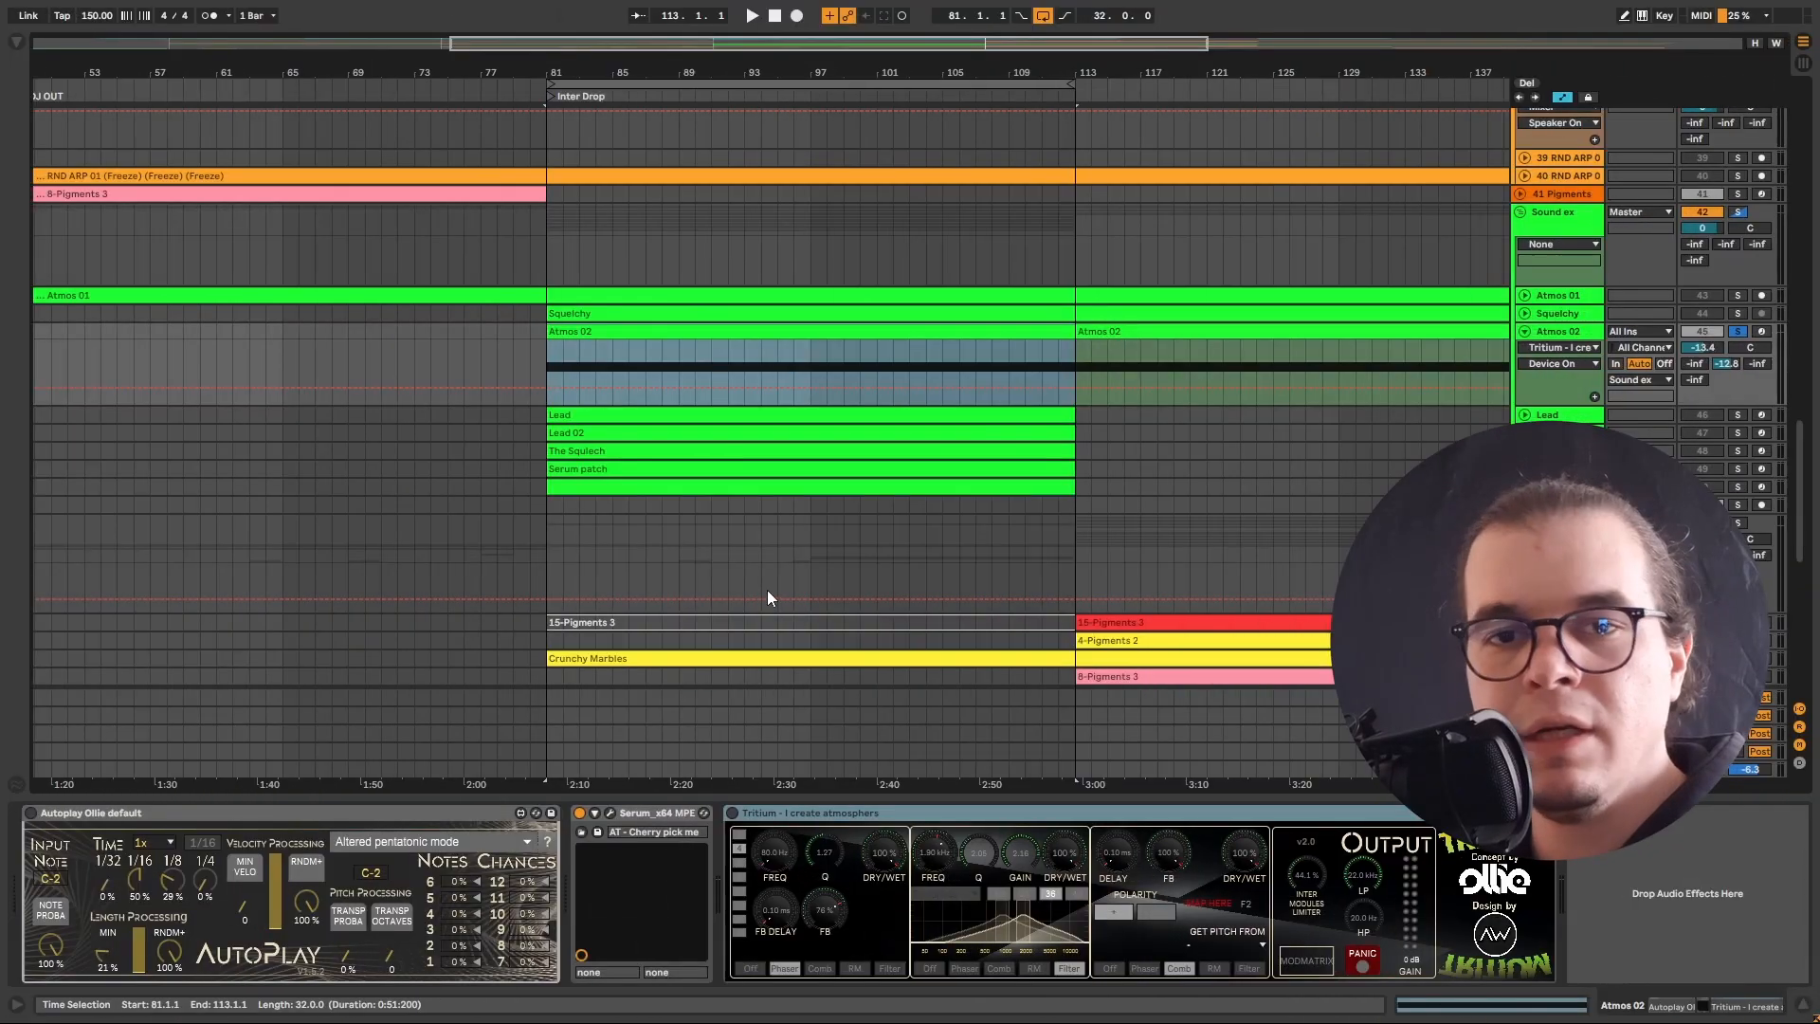
Play Atmos 02 unprocessed while setting its track volume to -11.7 dB, and switch on its Tritium device for comparison
key(space)
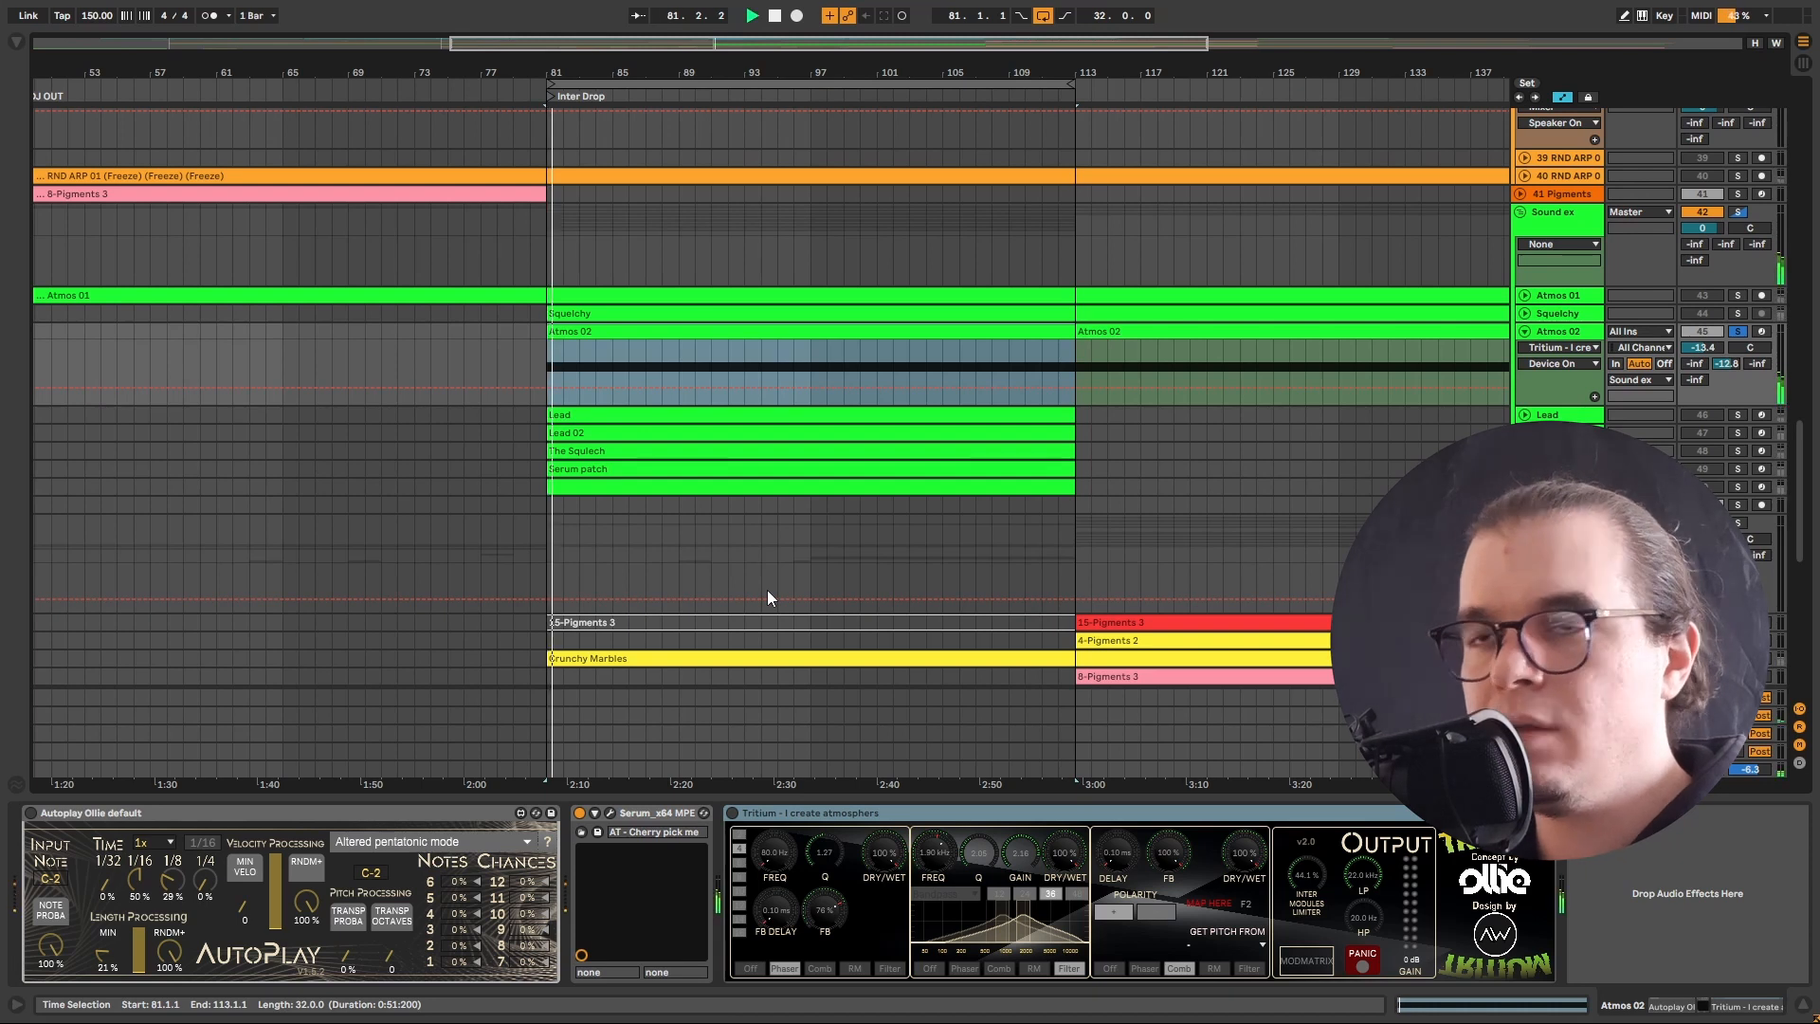
drag(1706, 348, 1707, 338)
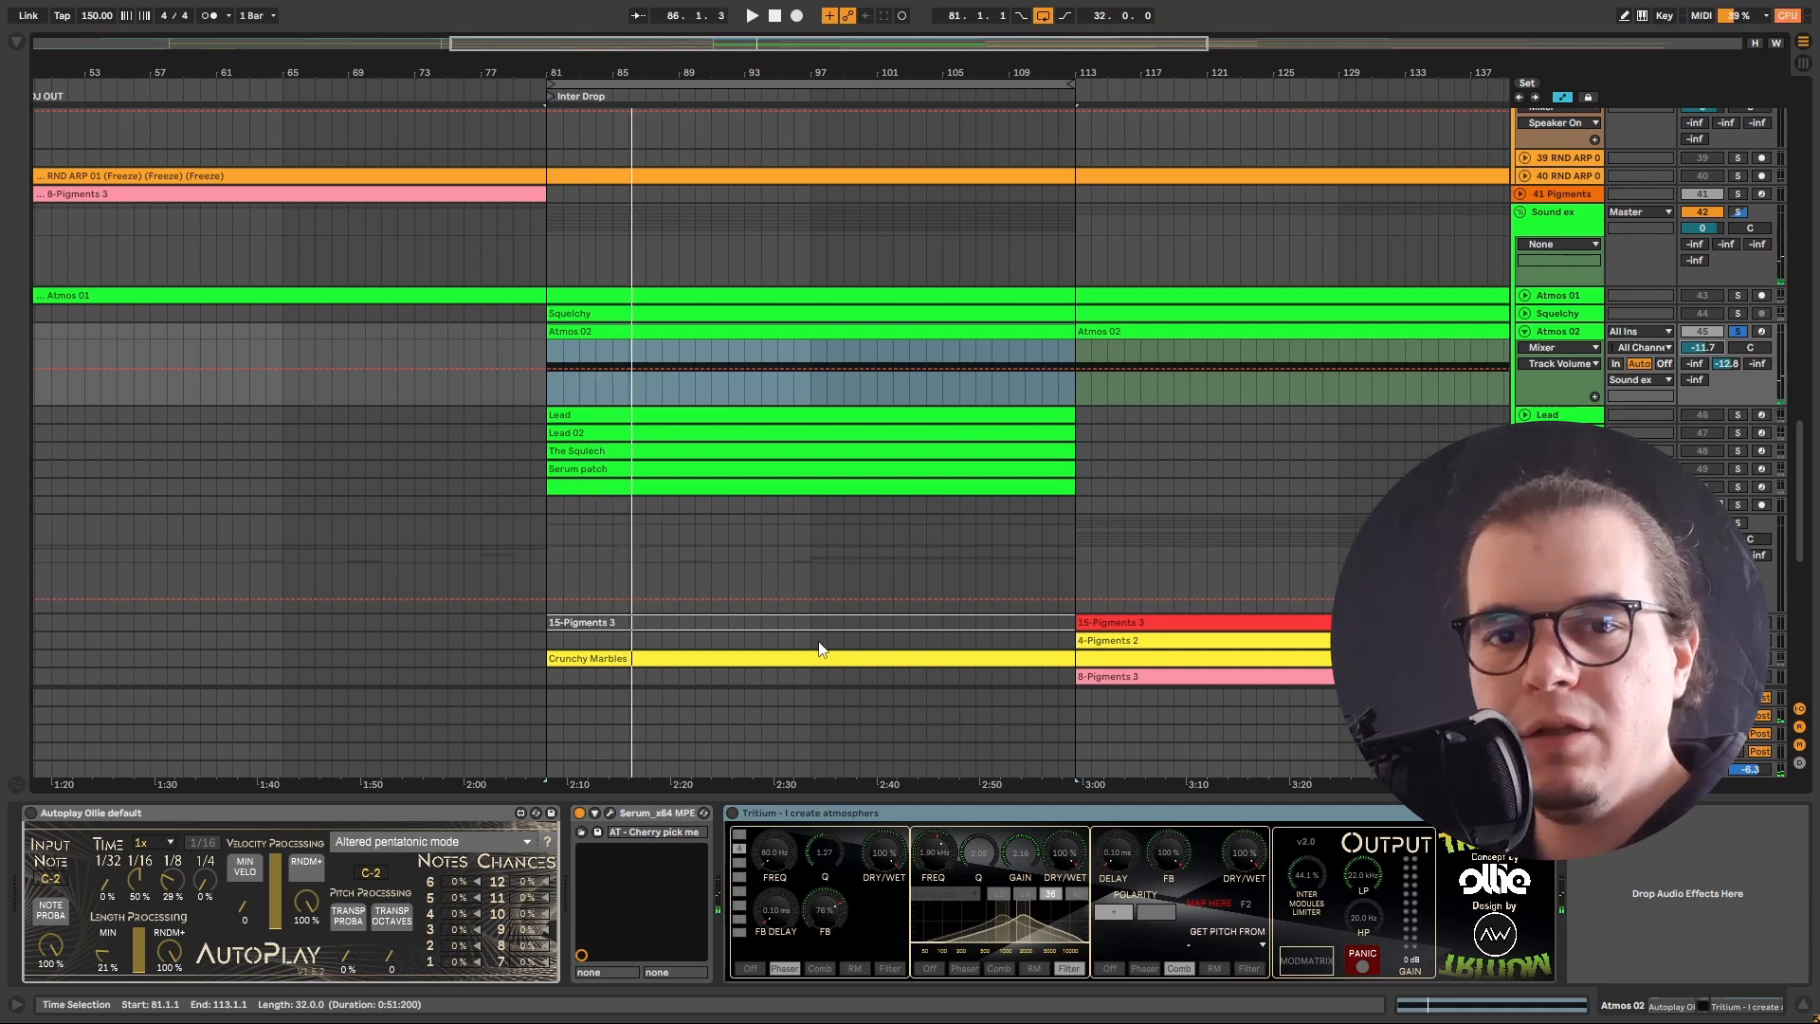
click(731, 814)
key(space)
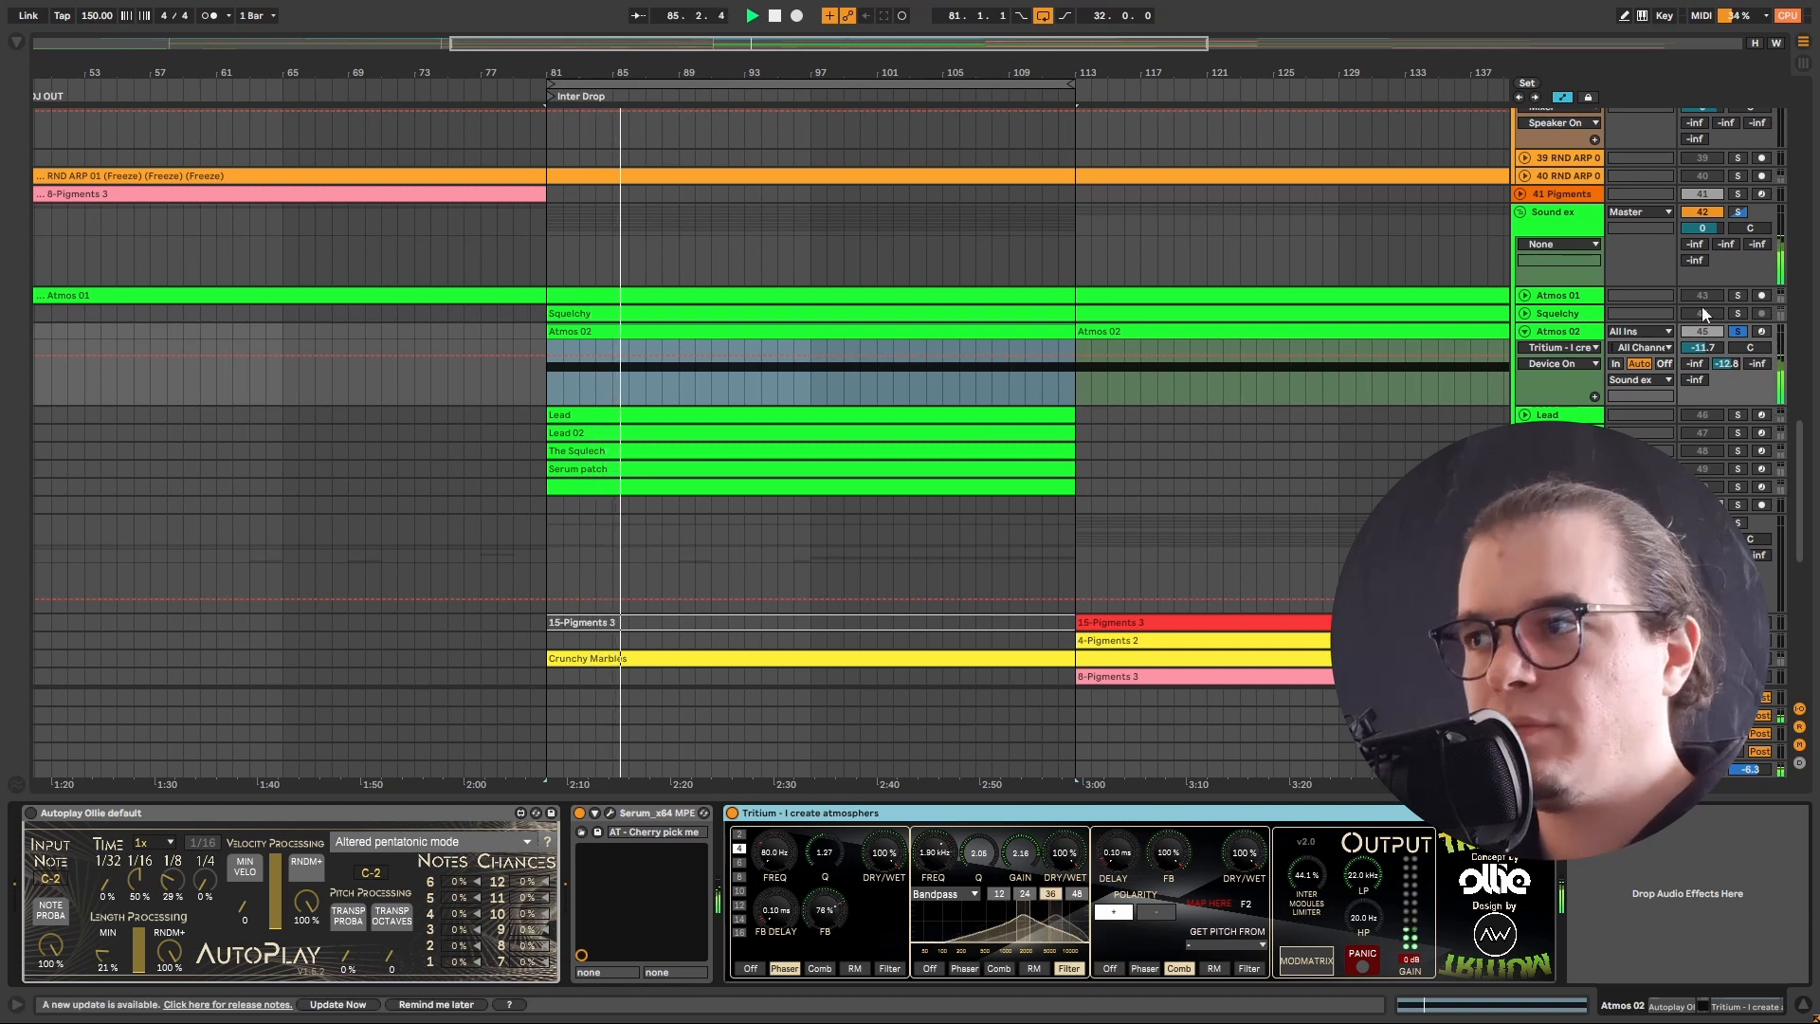
Unsolo Atmos 02 and raise it to -11.0 dB in the full mix, and stop playback with the track muted
click(1740, 330)
drag(1721, 343, 1722, 336)
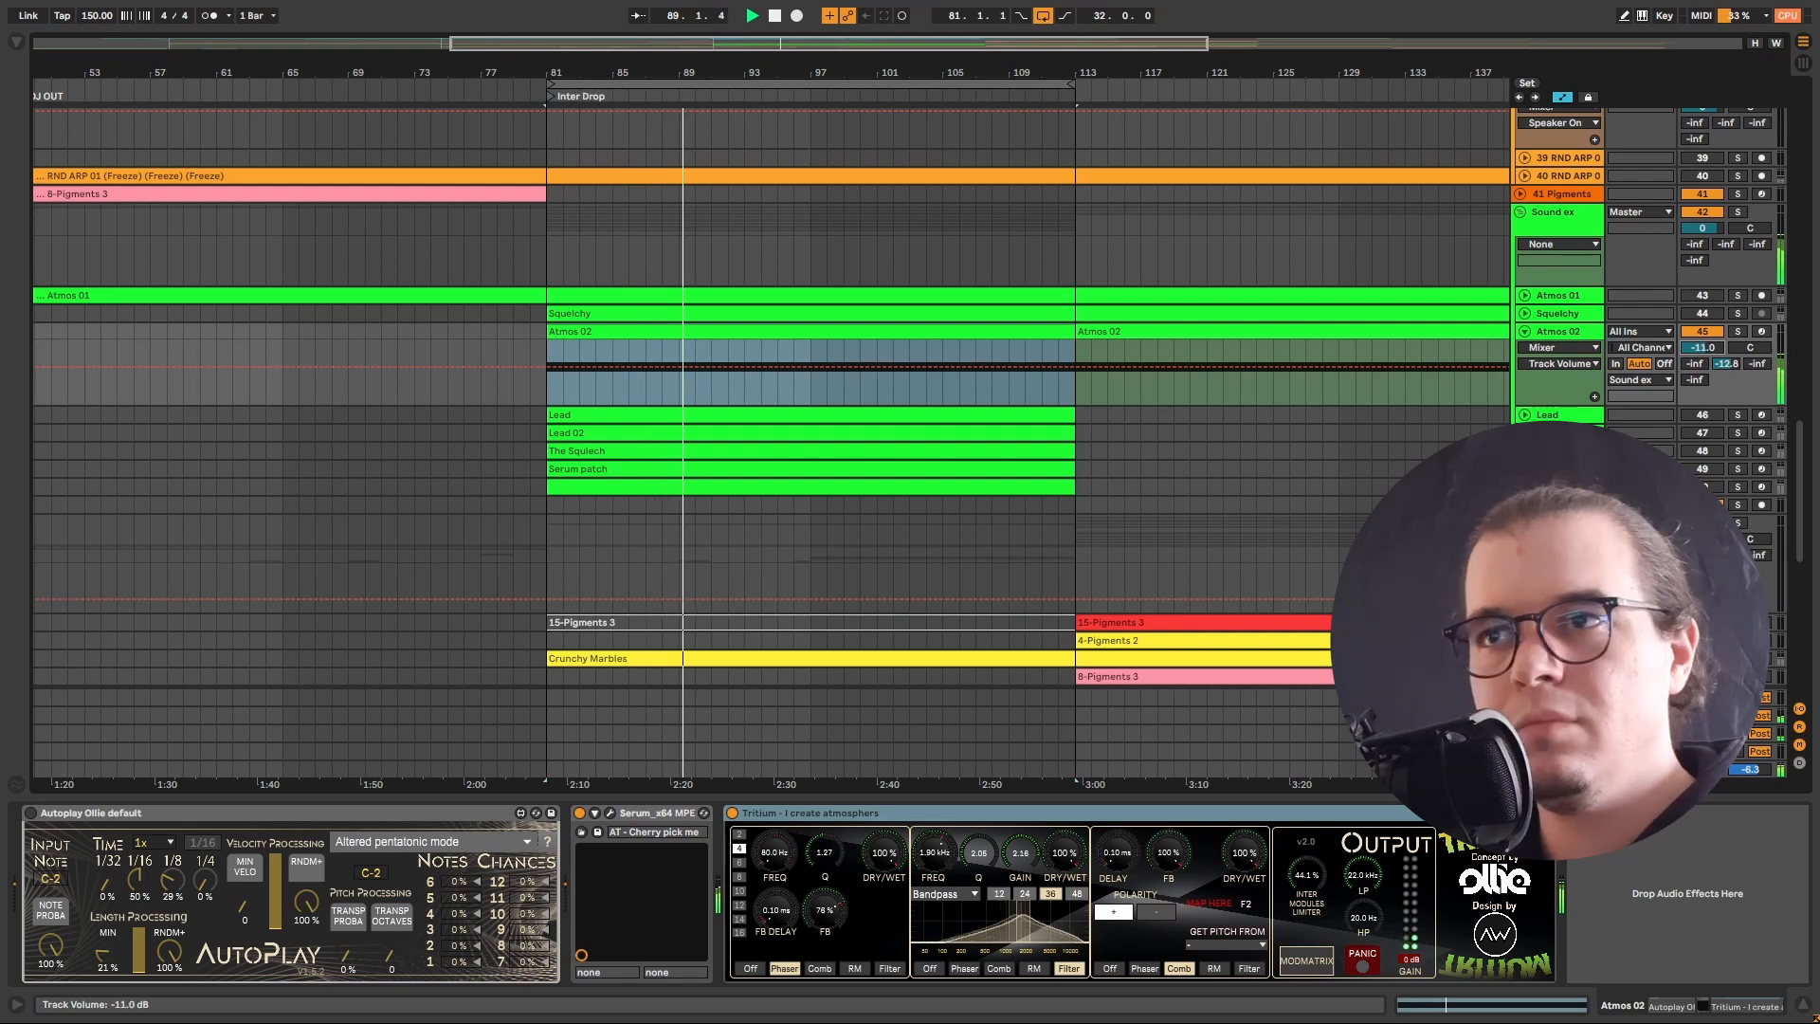
drag(1709, 343, 1710, 345)
key(space)
click(1707, 332)
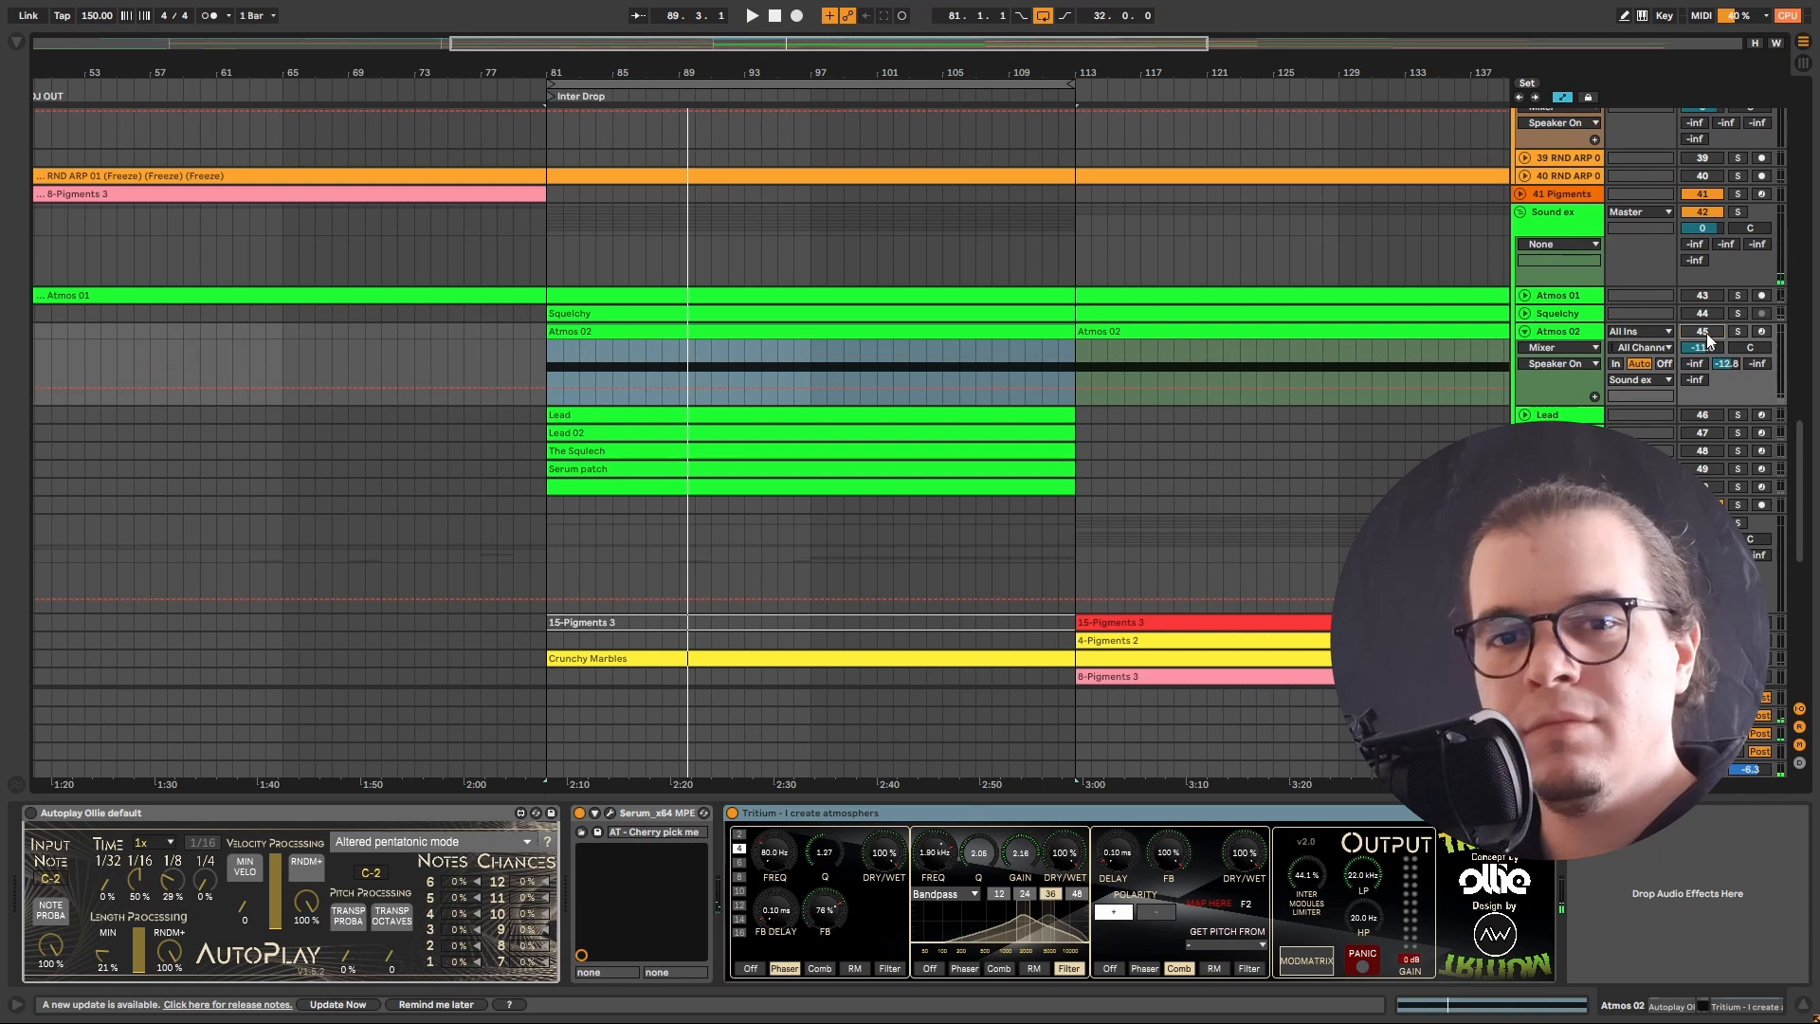
Unfold the Lead track and play it first unprocessed and again with its Tritium device switched on
click(1572, 417)
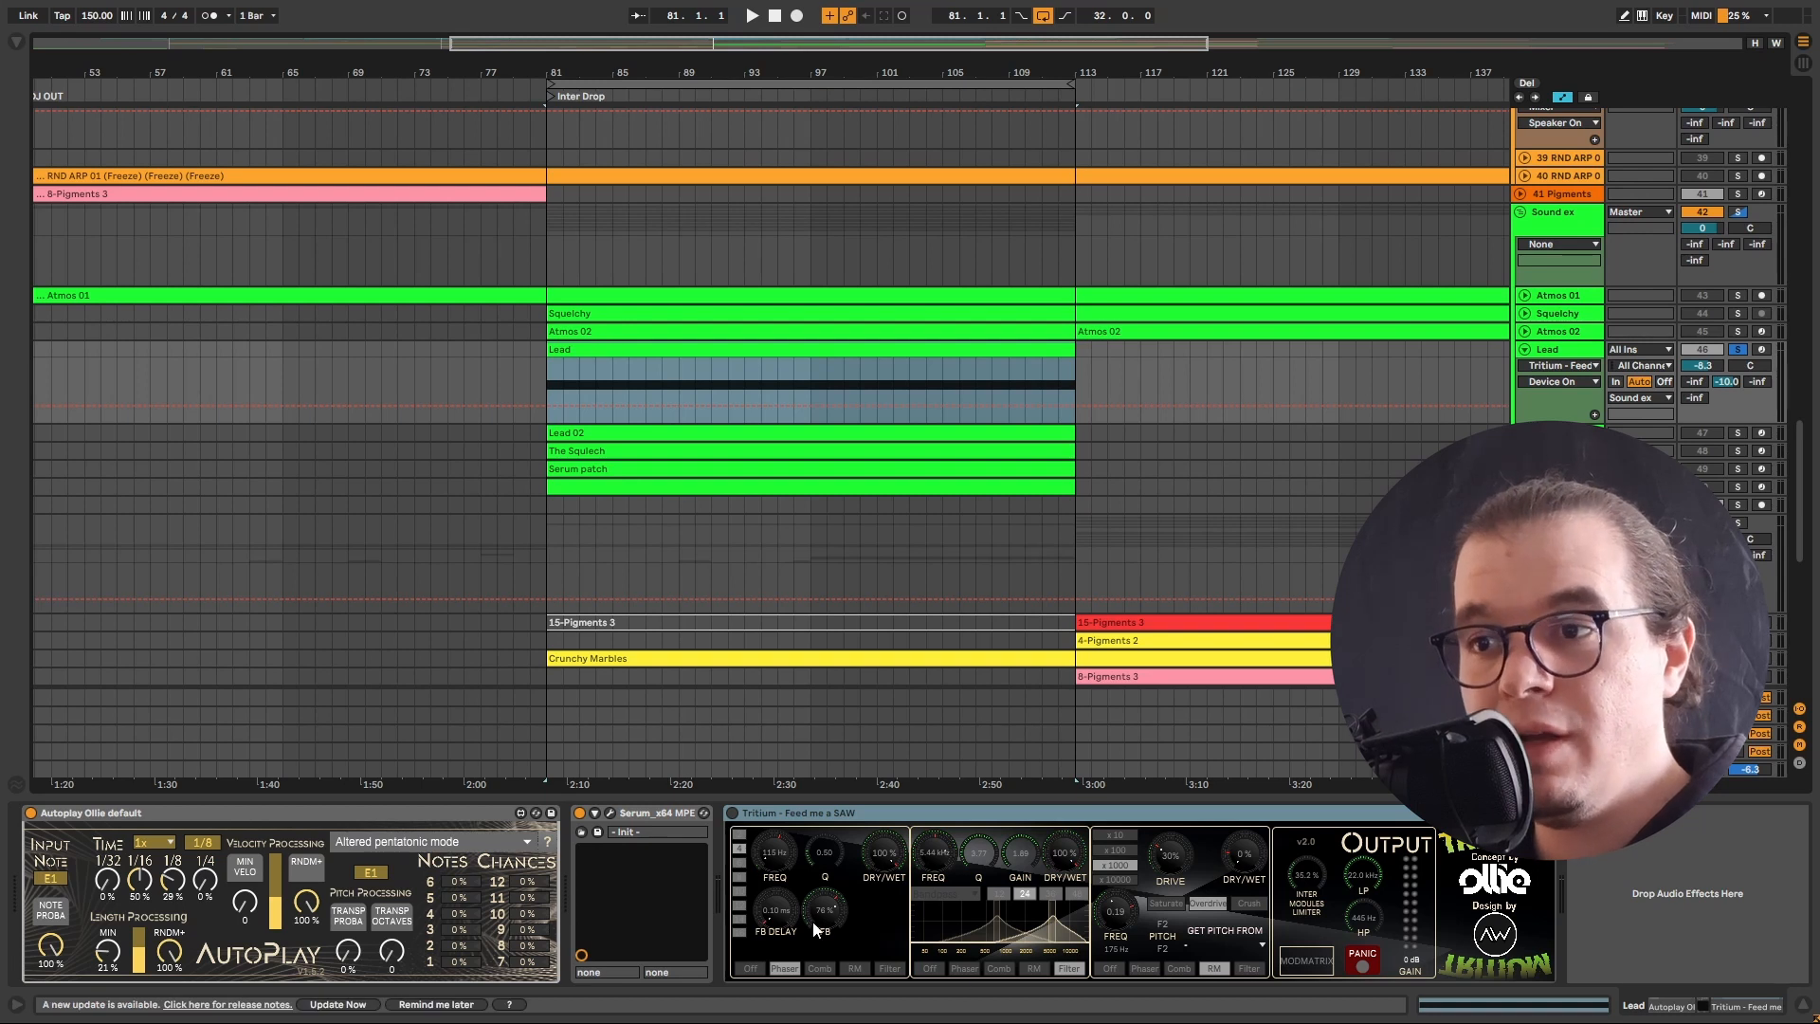
key(space)
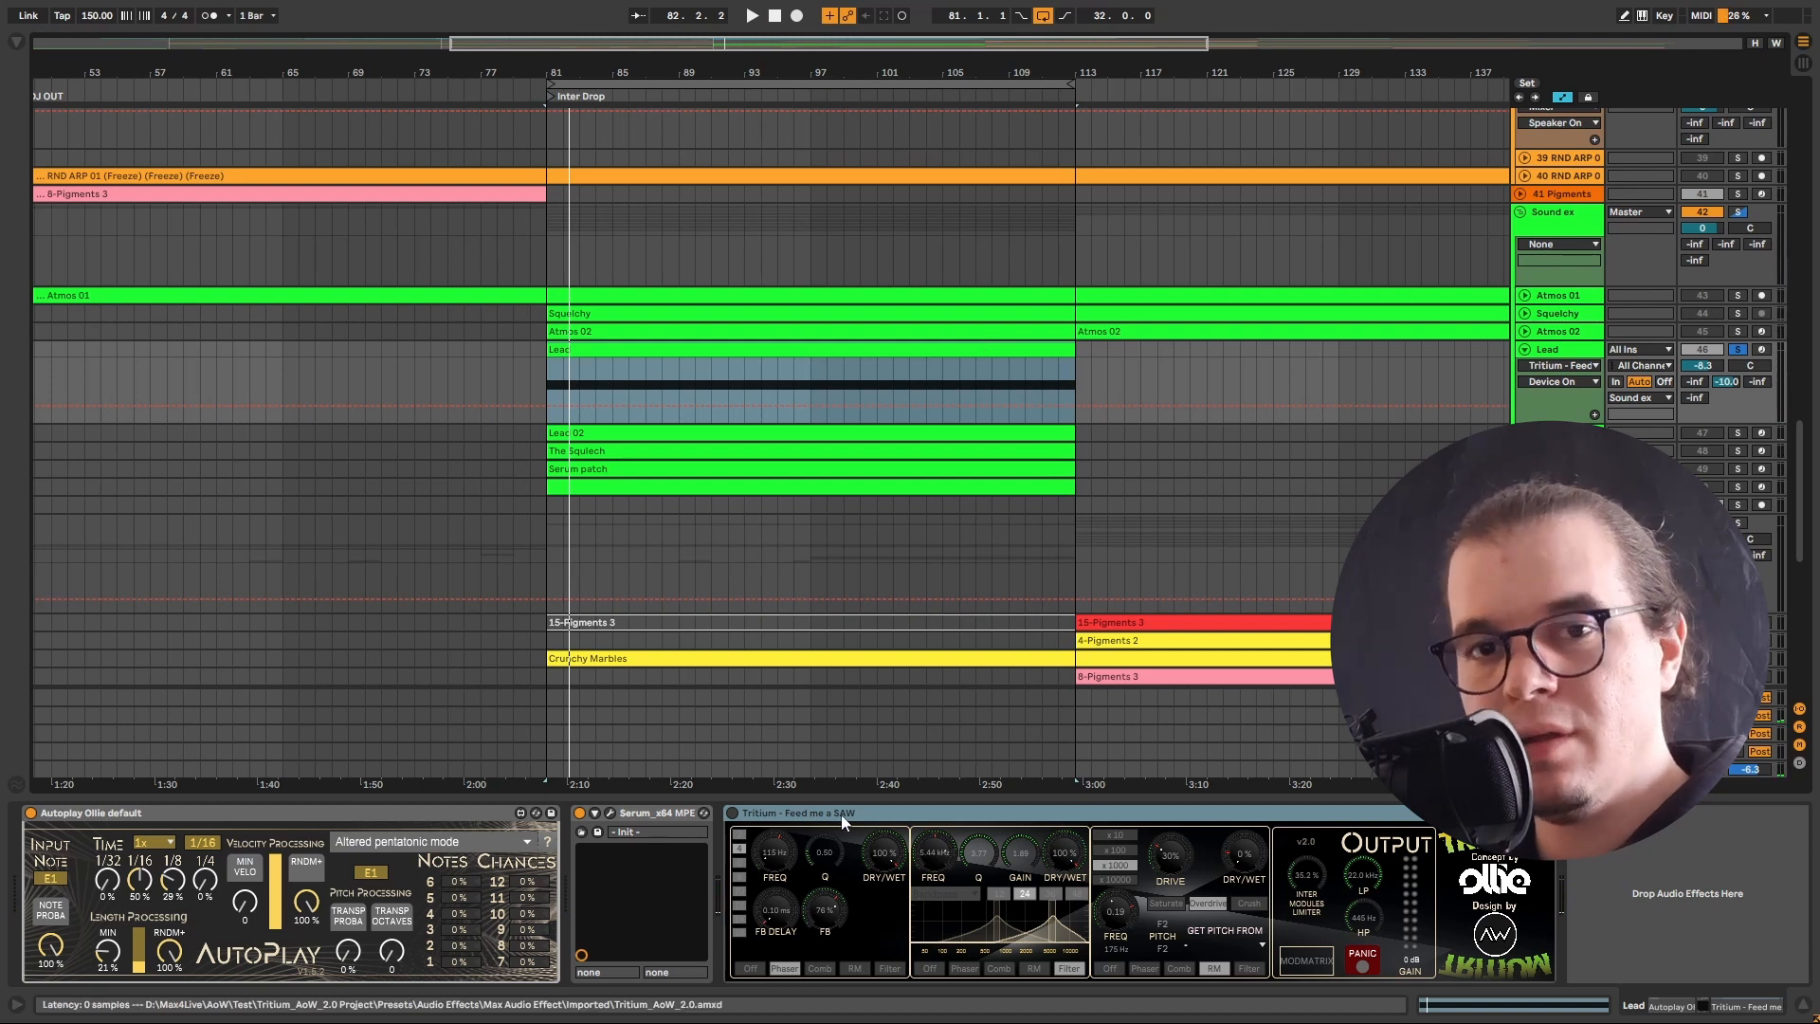
click(732, 813)
key(space)
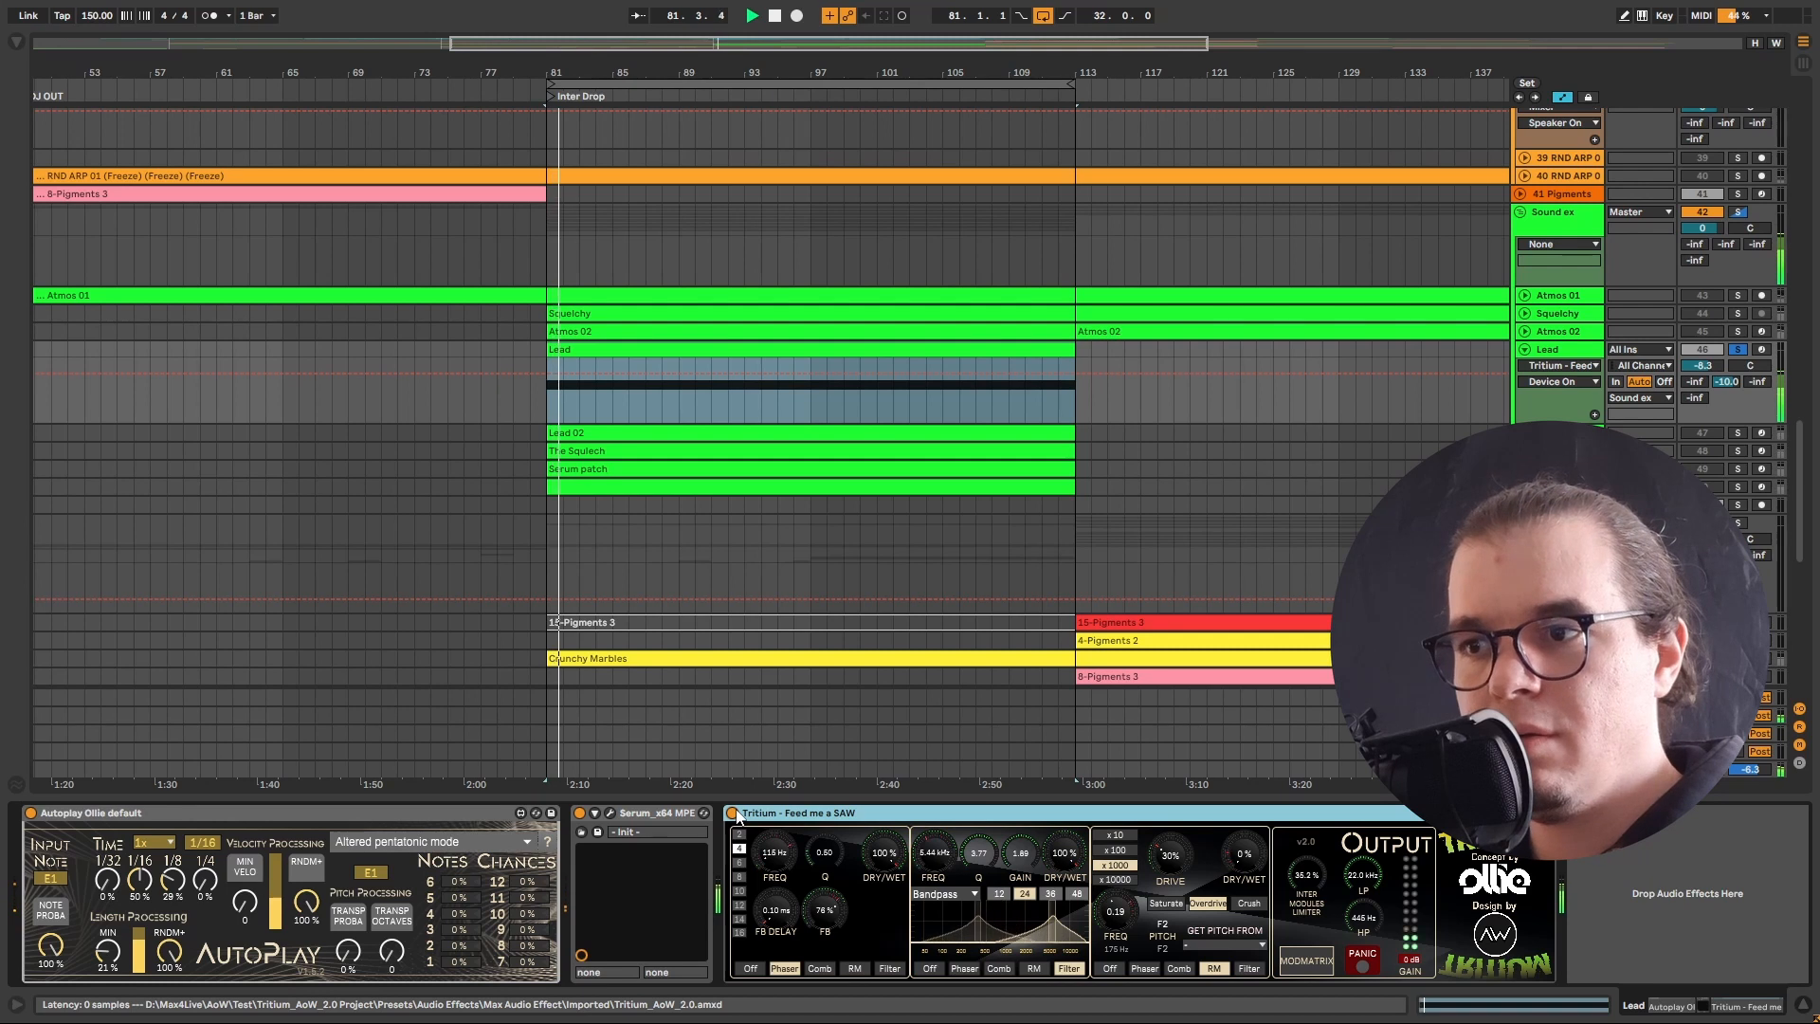
Unsolo Lead during playback, set its track volume to -6.9 dB in the full mix, and stop playback
click(1737, 349)
drag(1707, 363, 1707, 349)
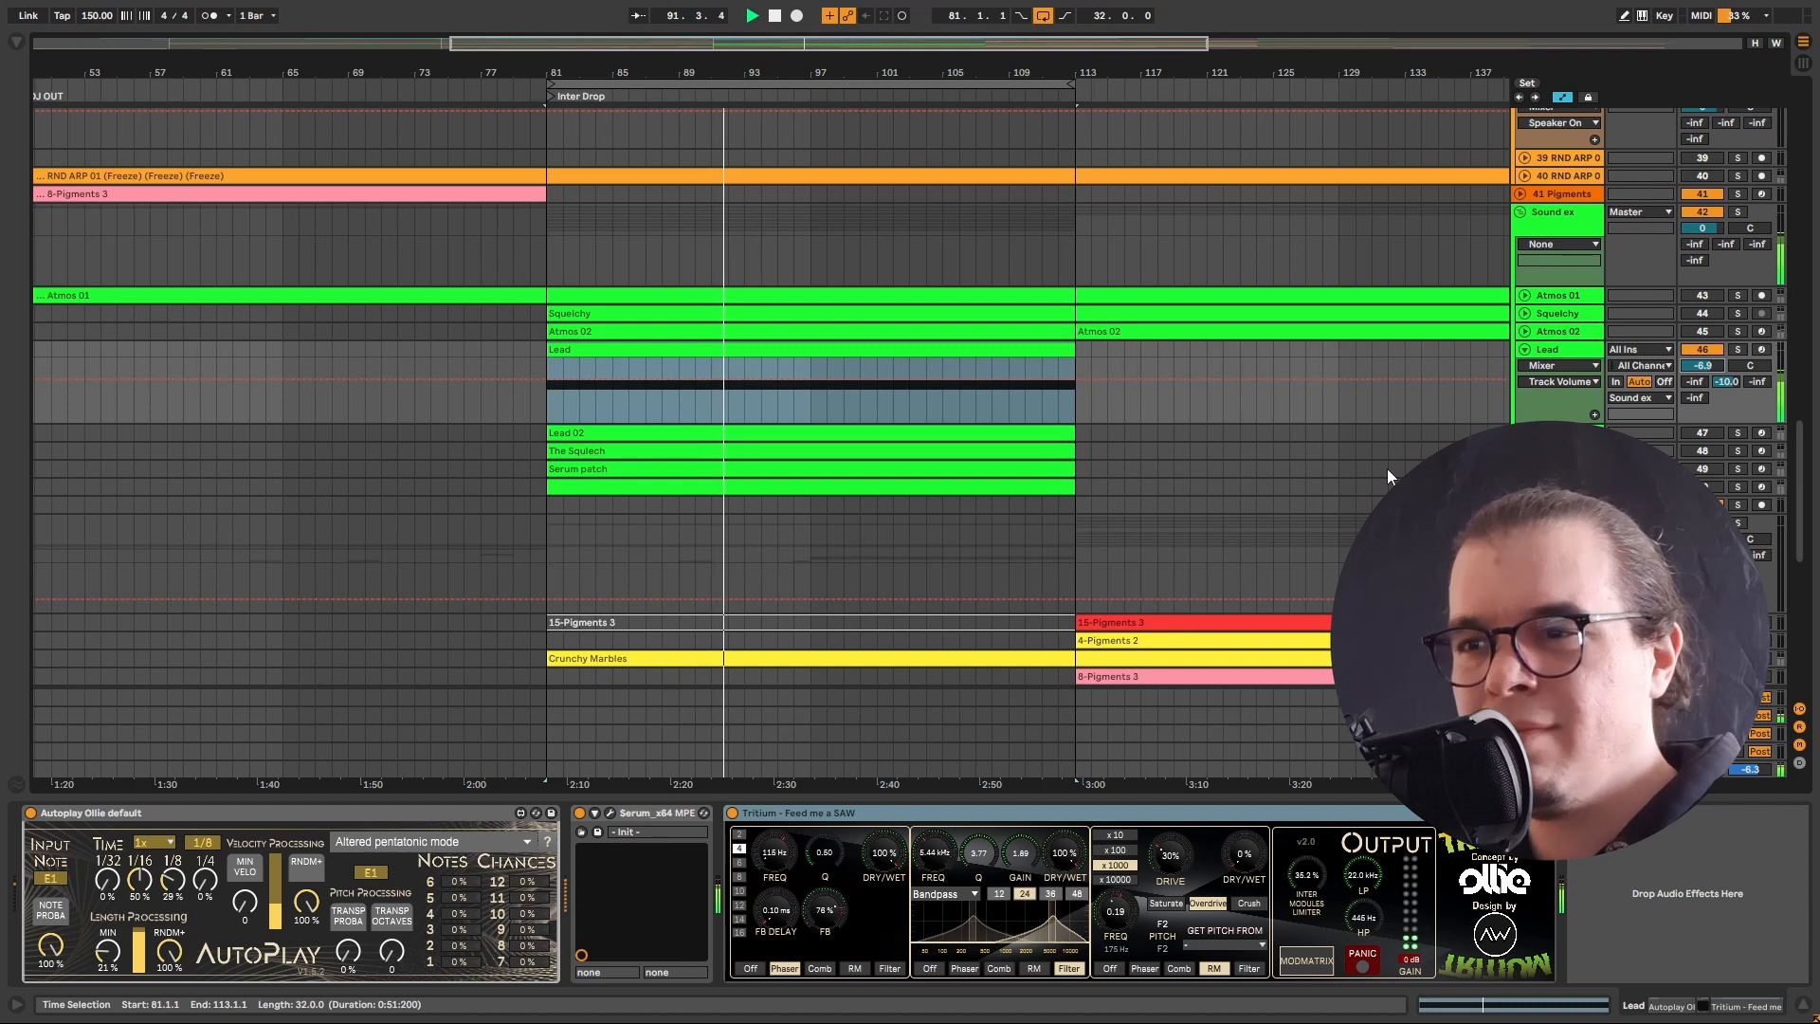
key(space)
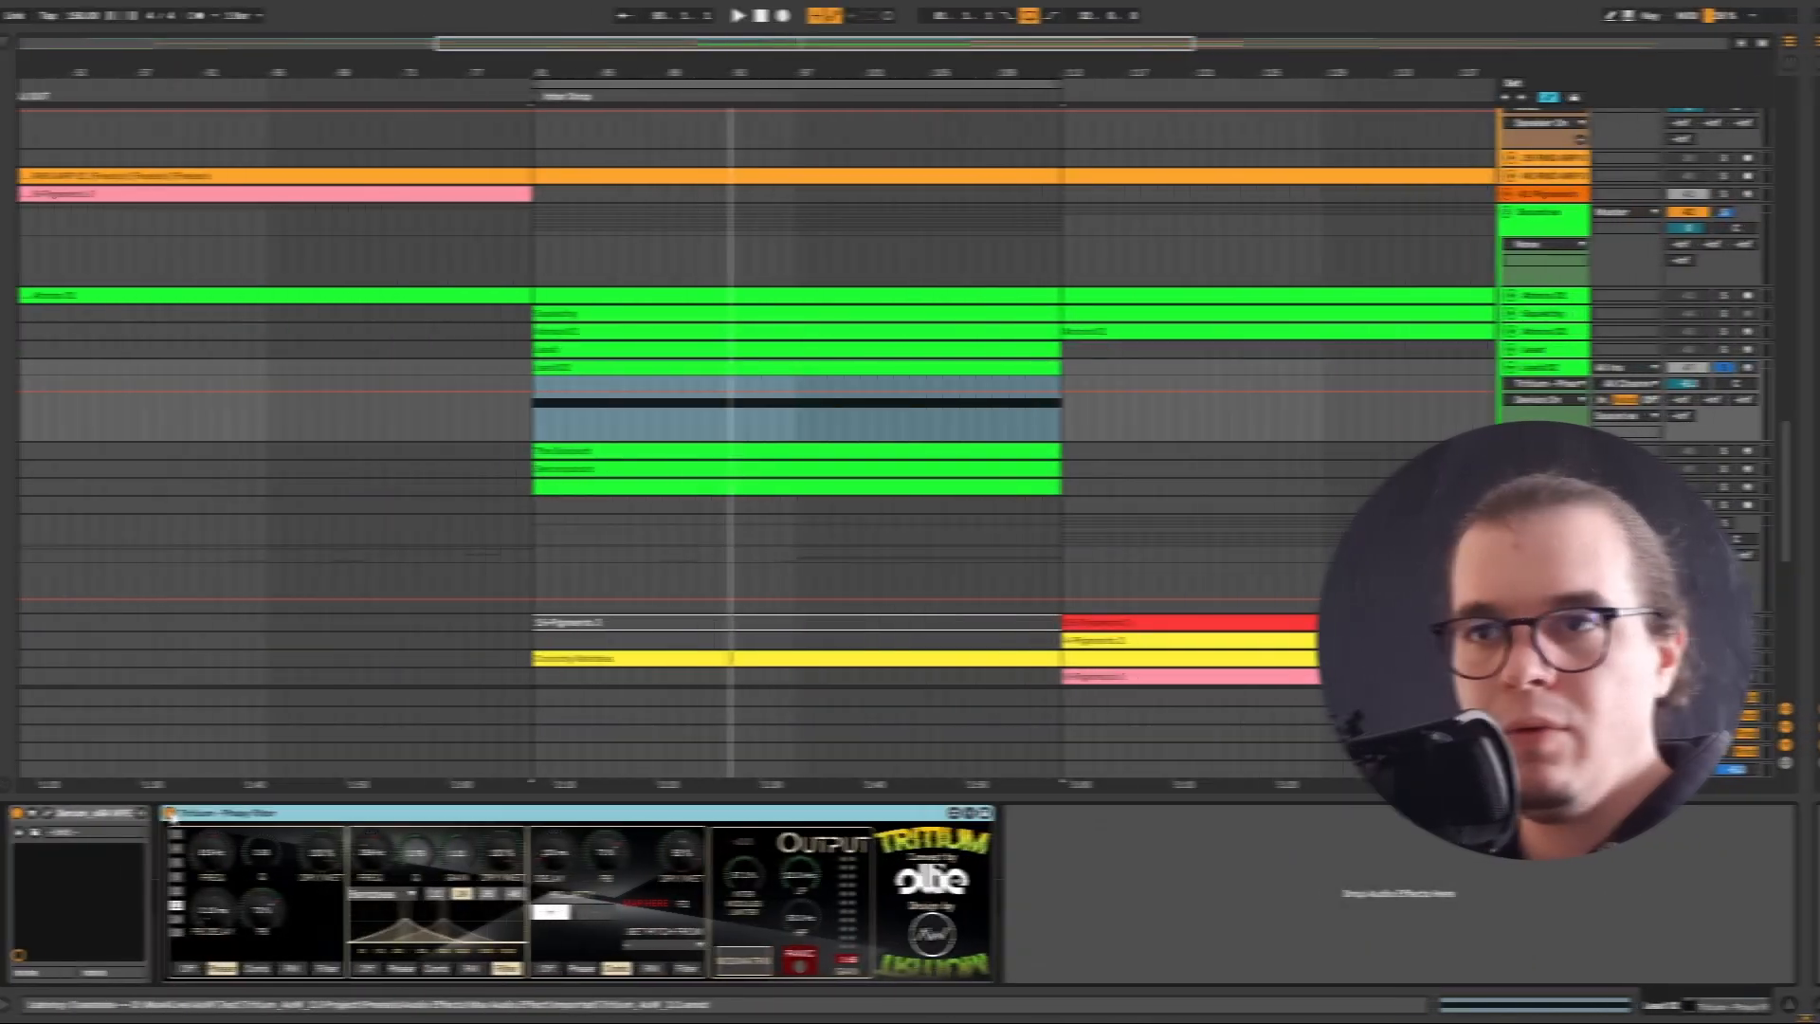
Play Lead 02 with Tritium, unsolo it and set its track volume to -8.9 dB in the full mix
key(space)
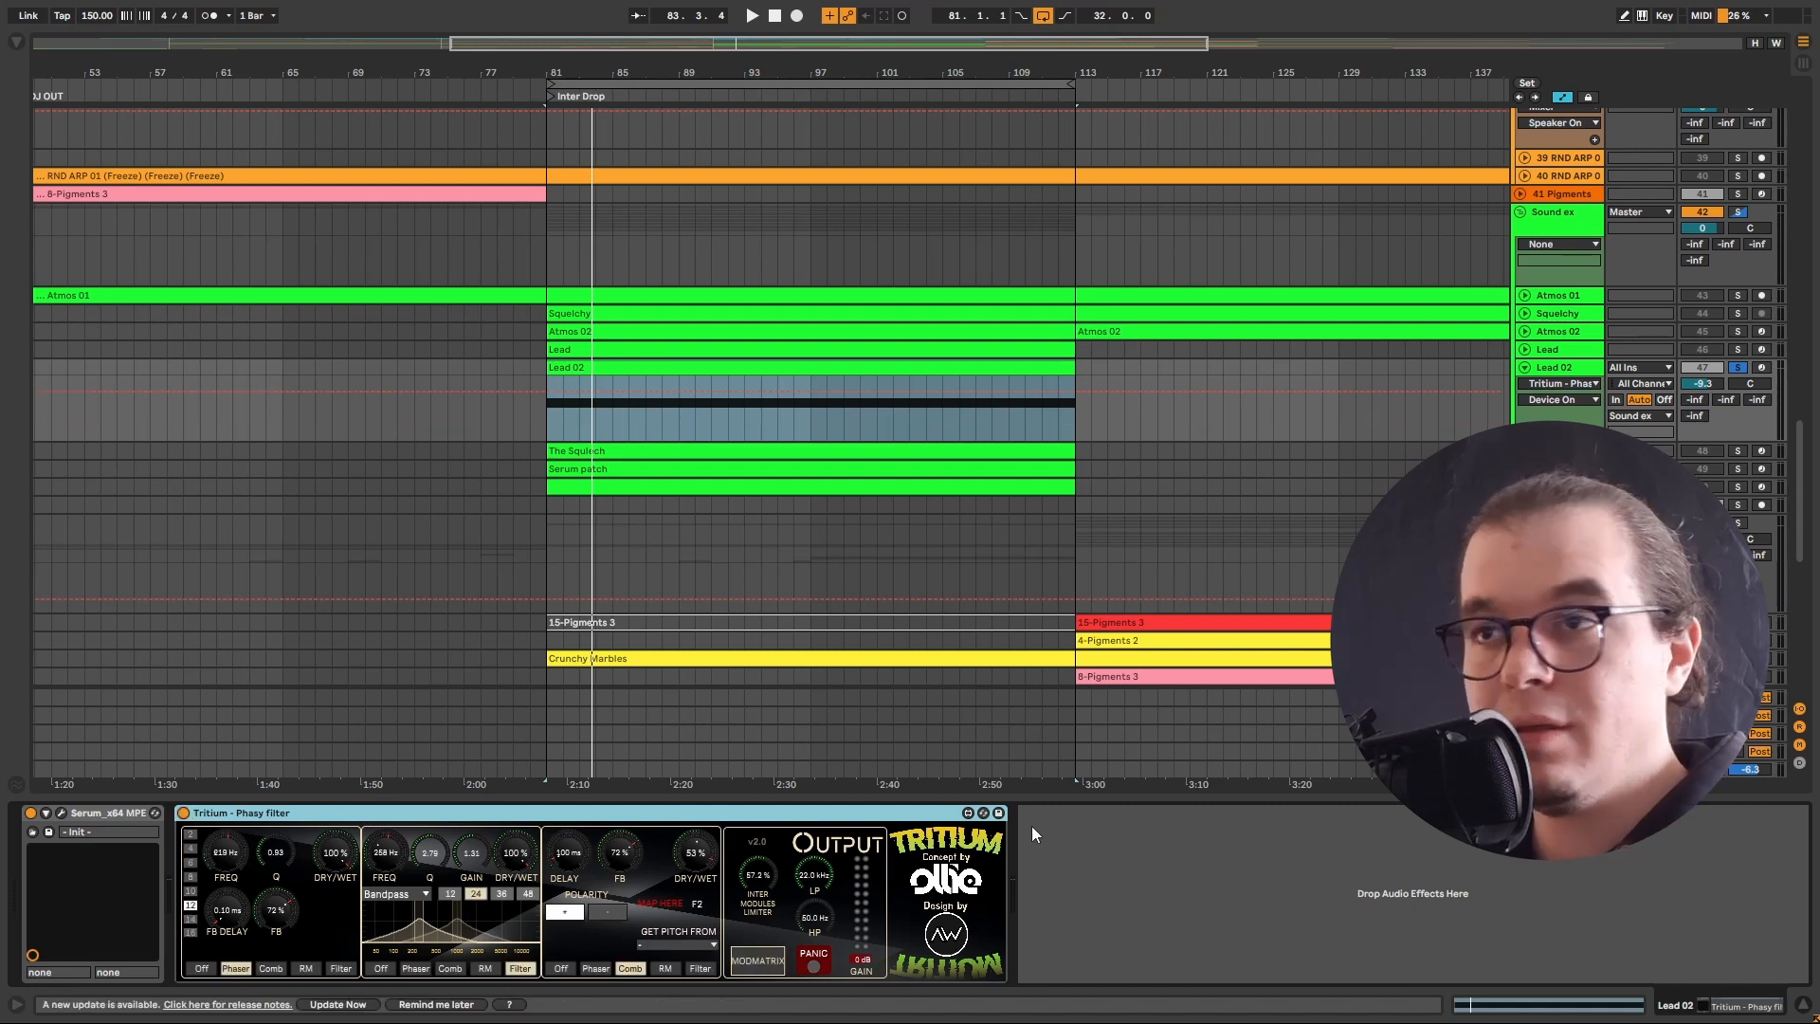
key(space)
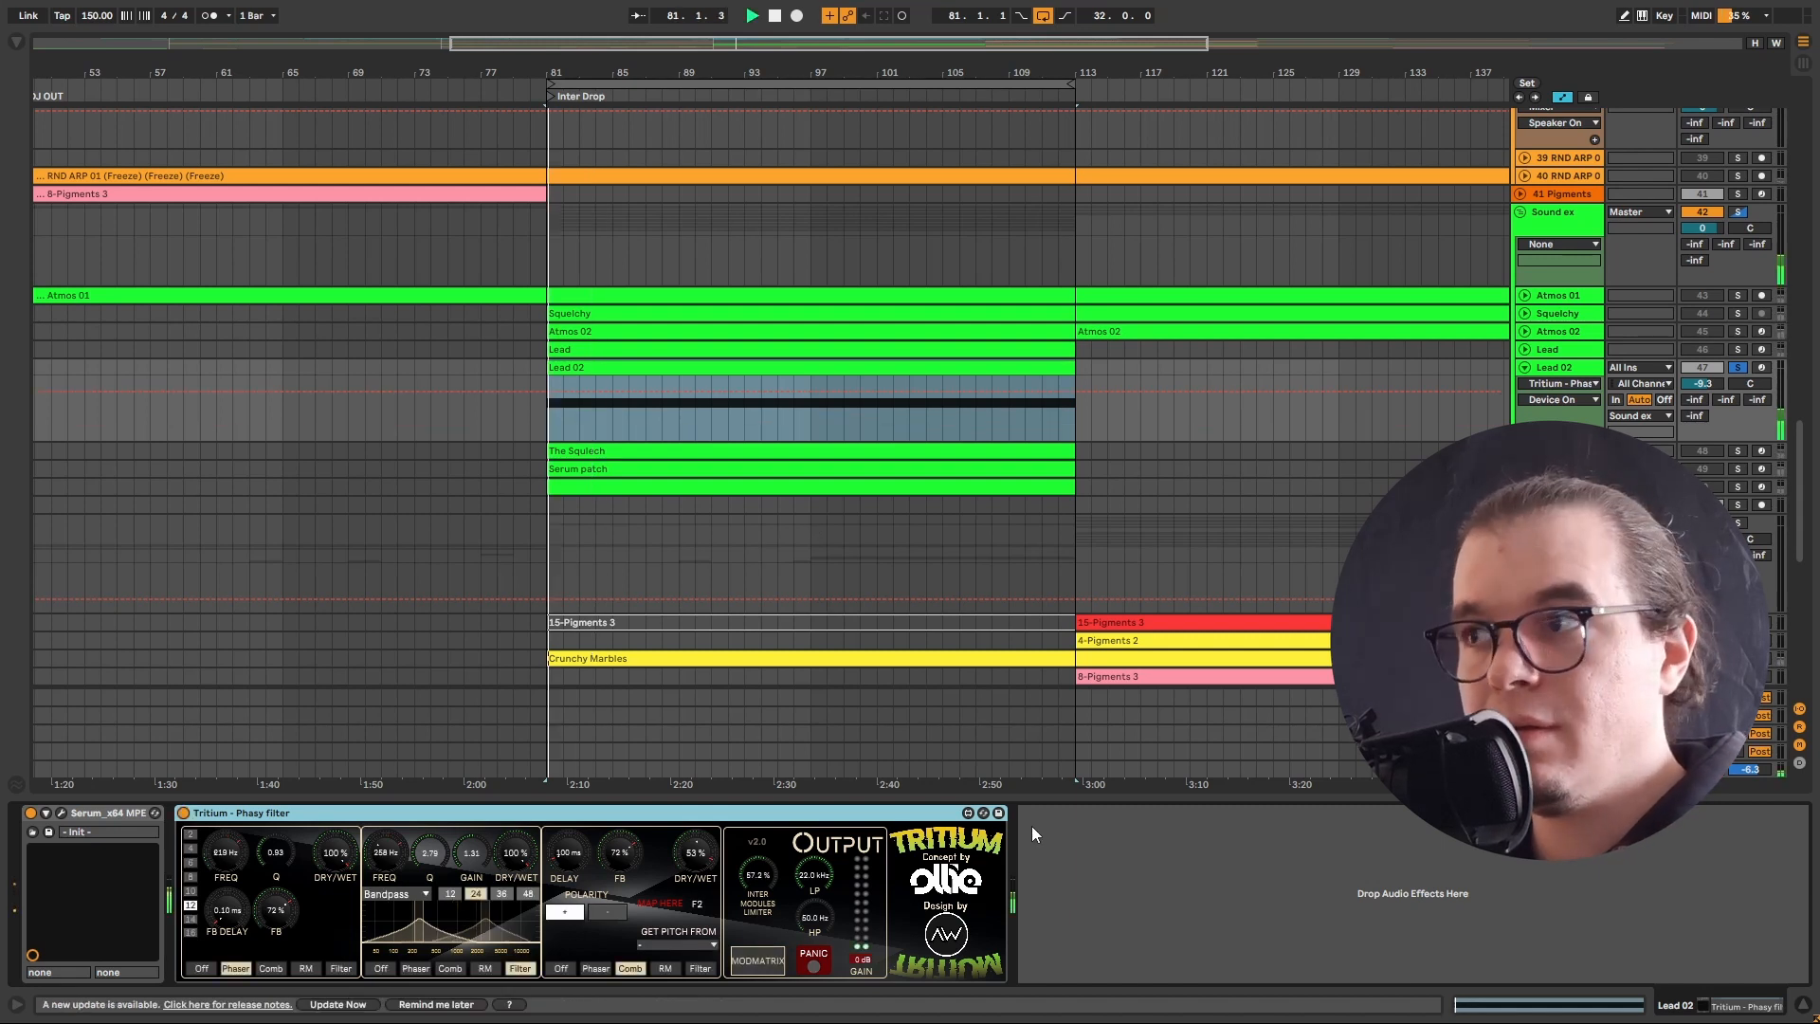
click(1737, 368)
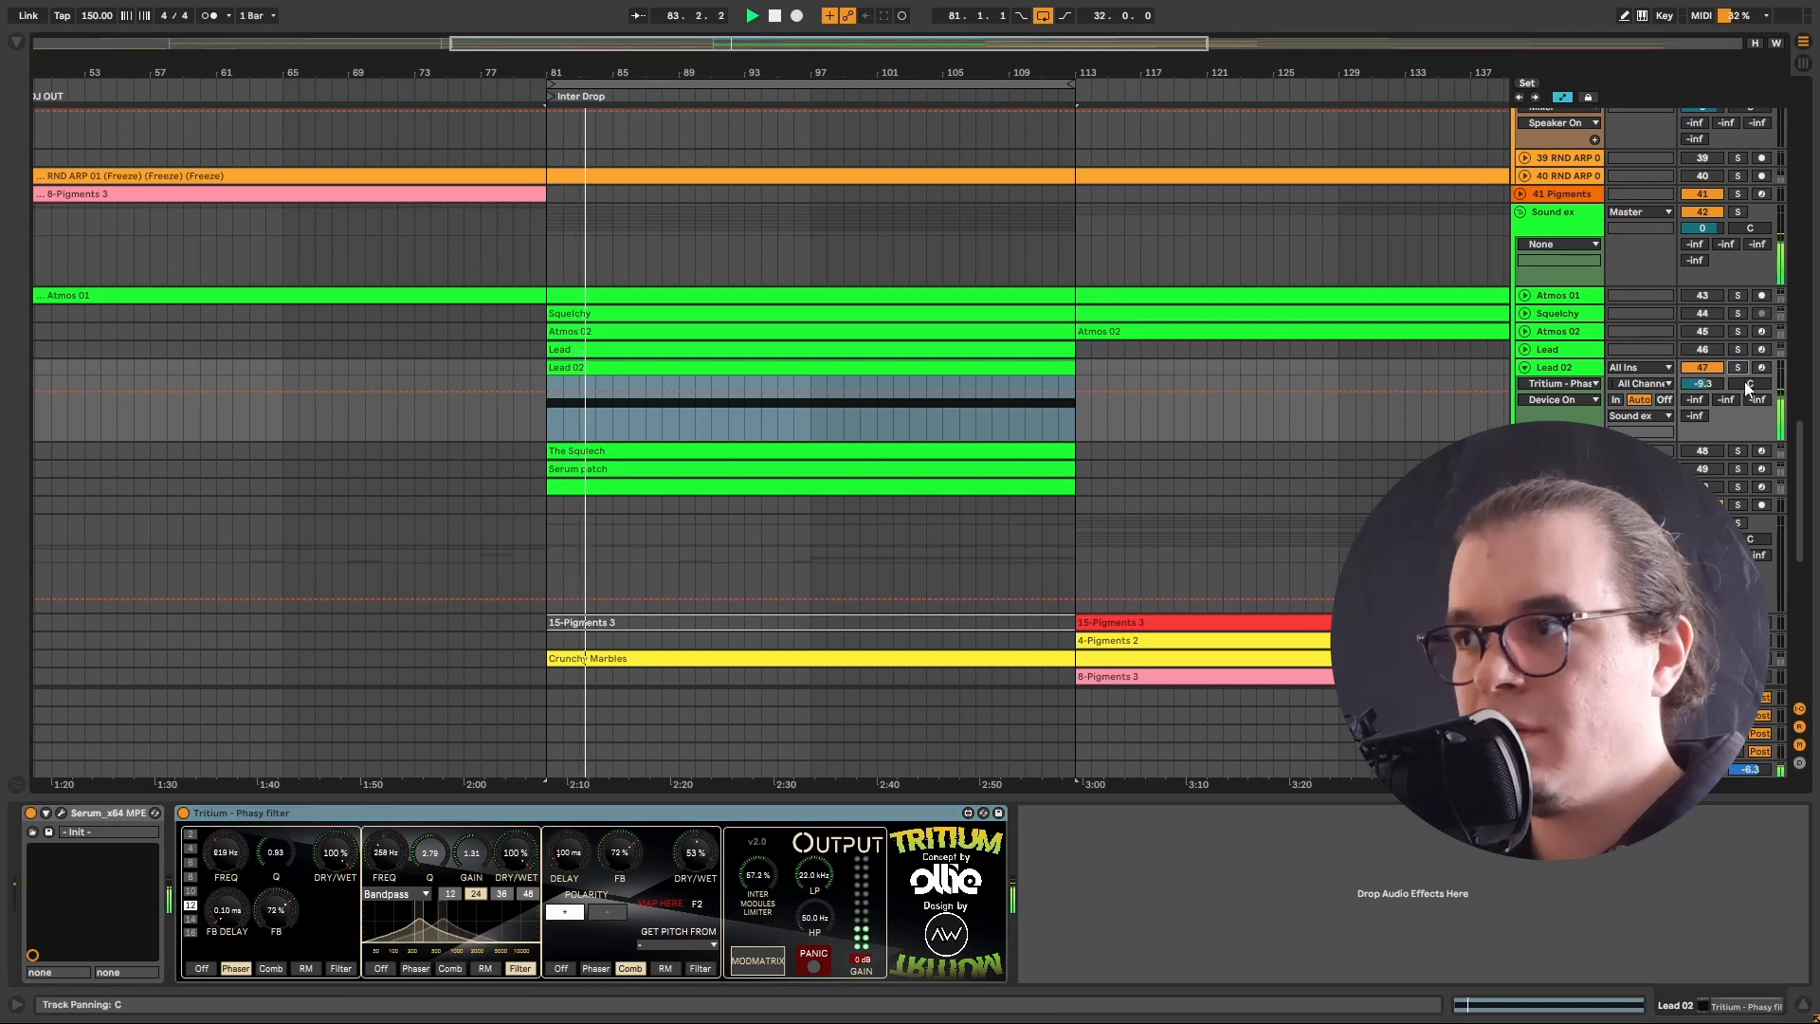
drag(1704, 383, 1703, 380)
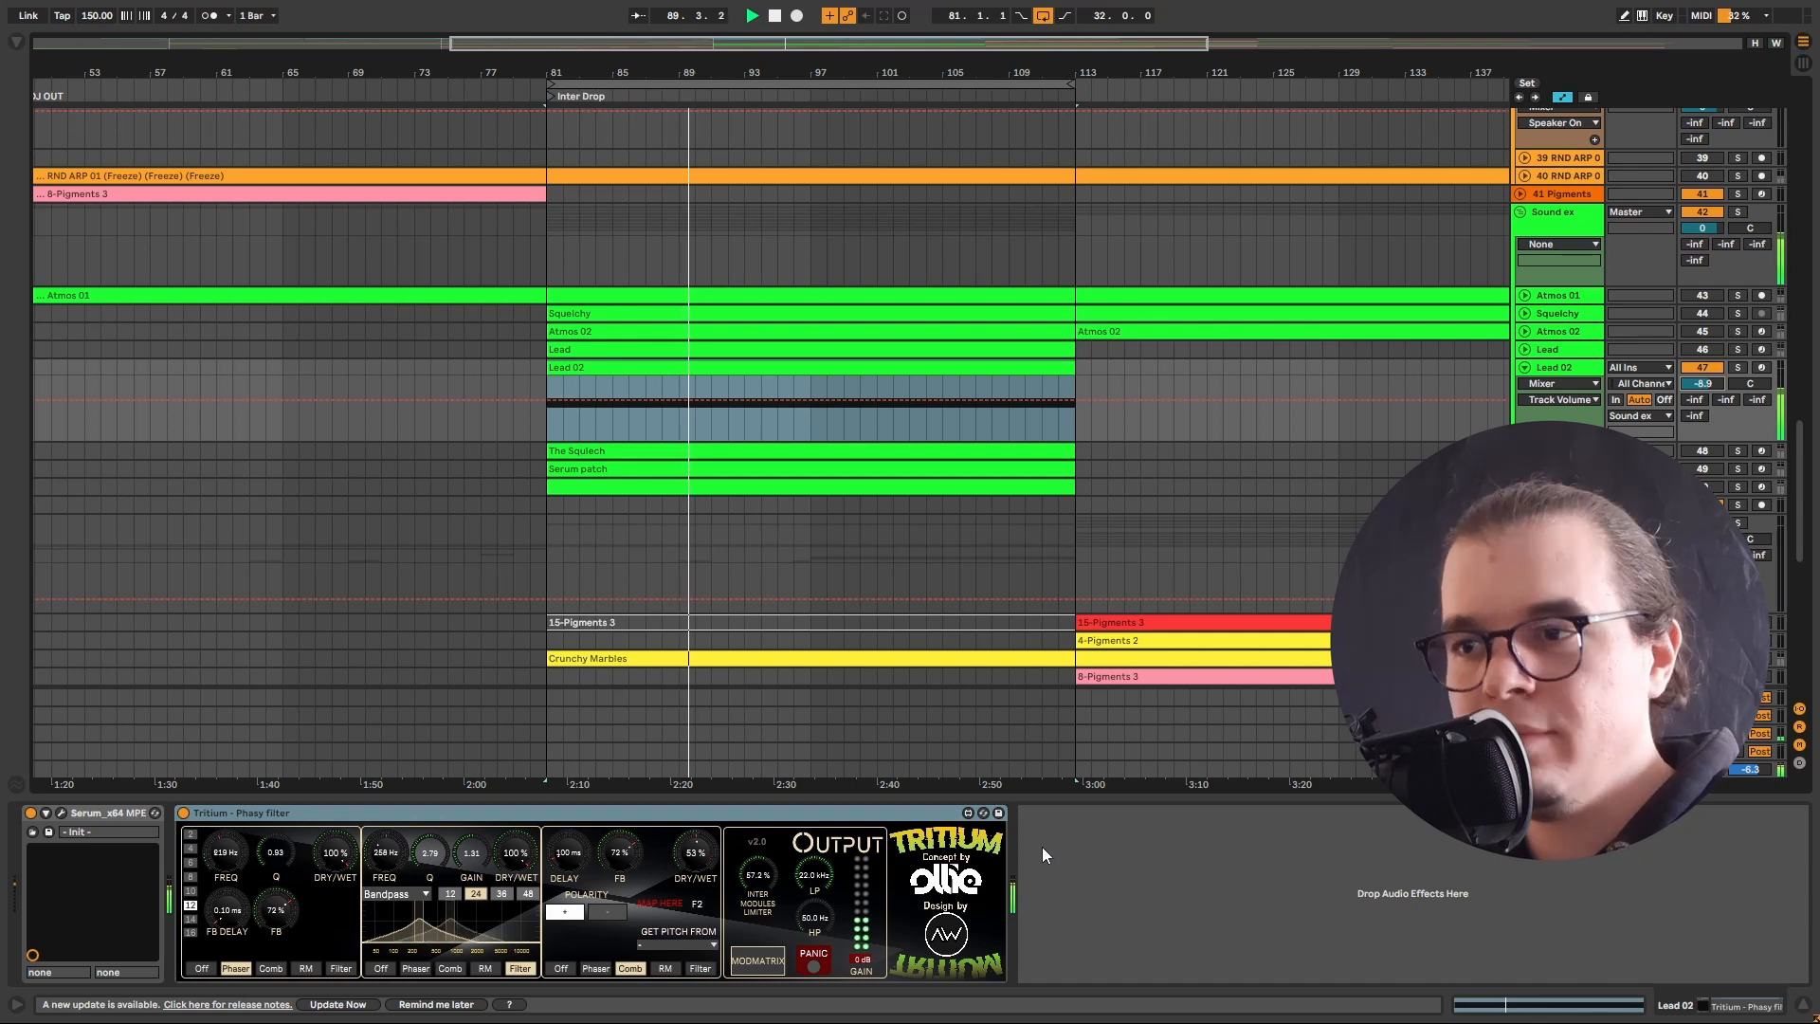
key(space)
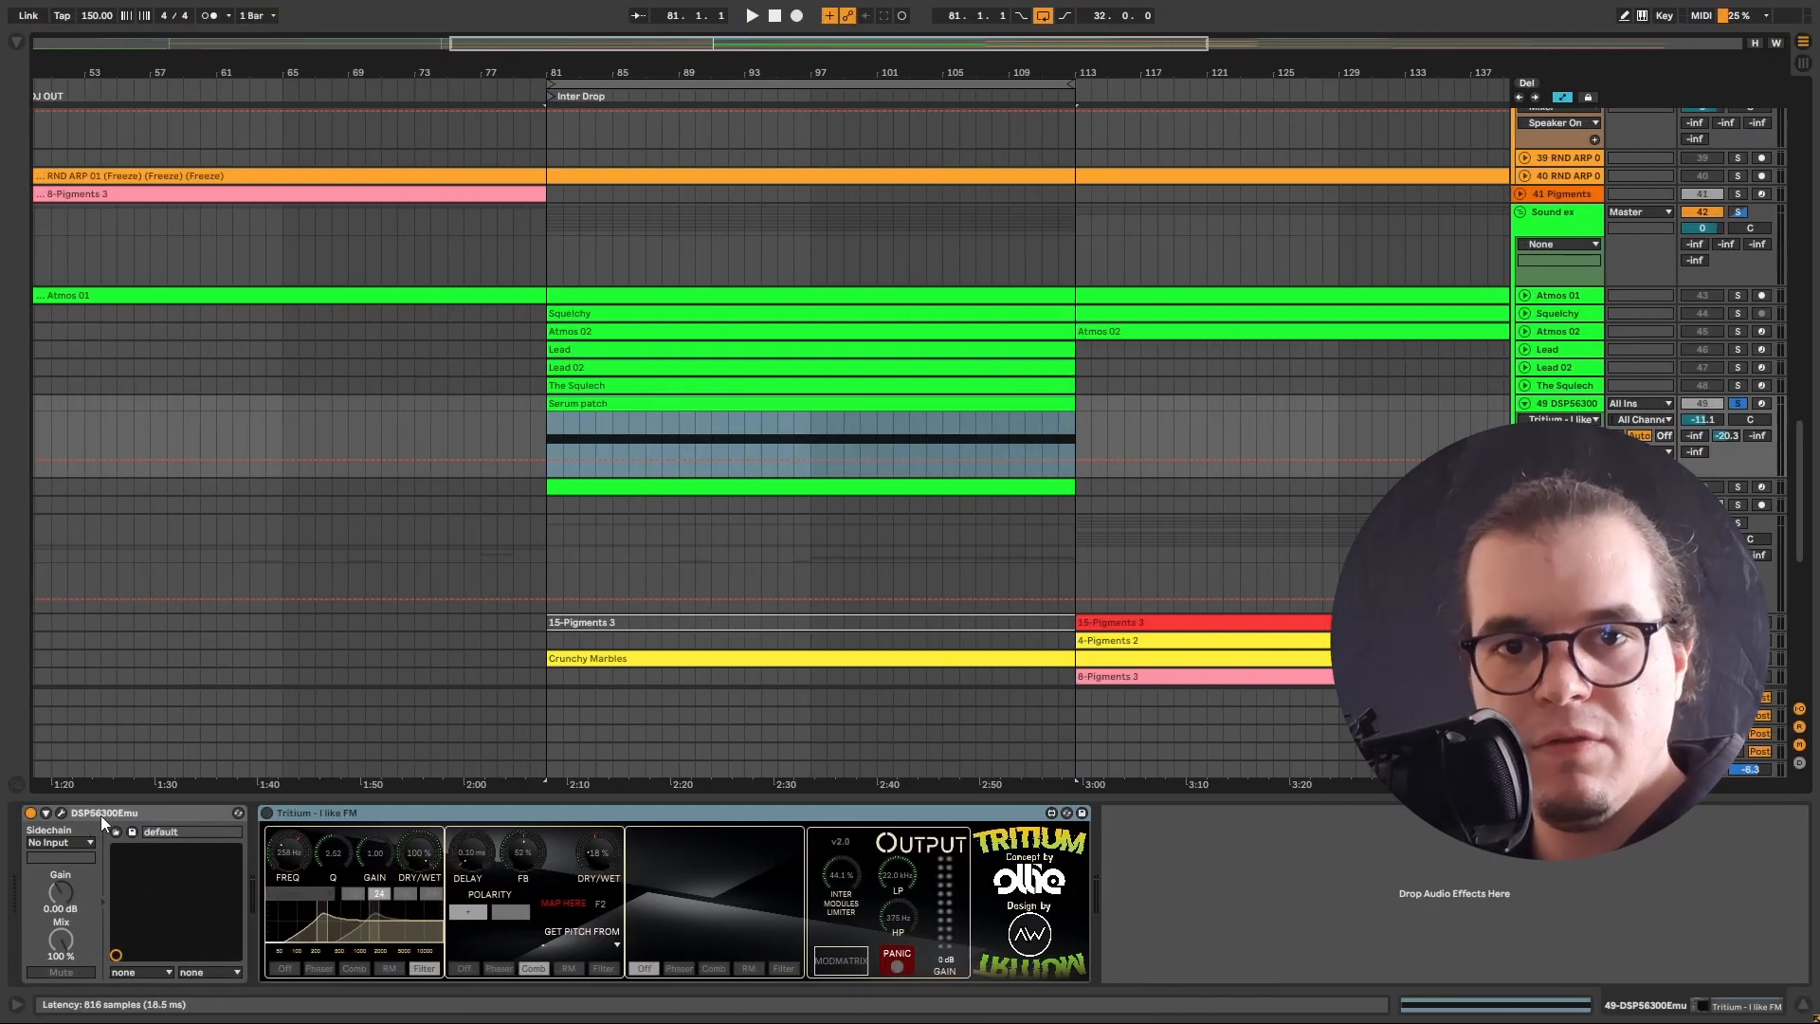
Switch on Tritium on the DSP56300 track and play it unsoloed in the full mix at a track volume of -10.7 dB
key(space)
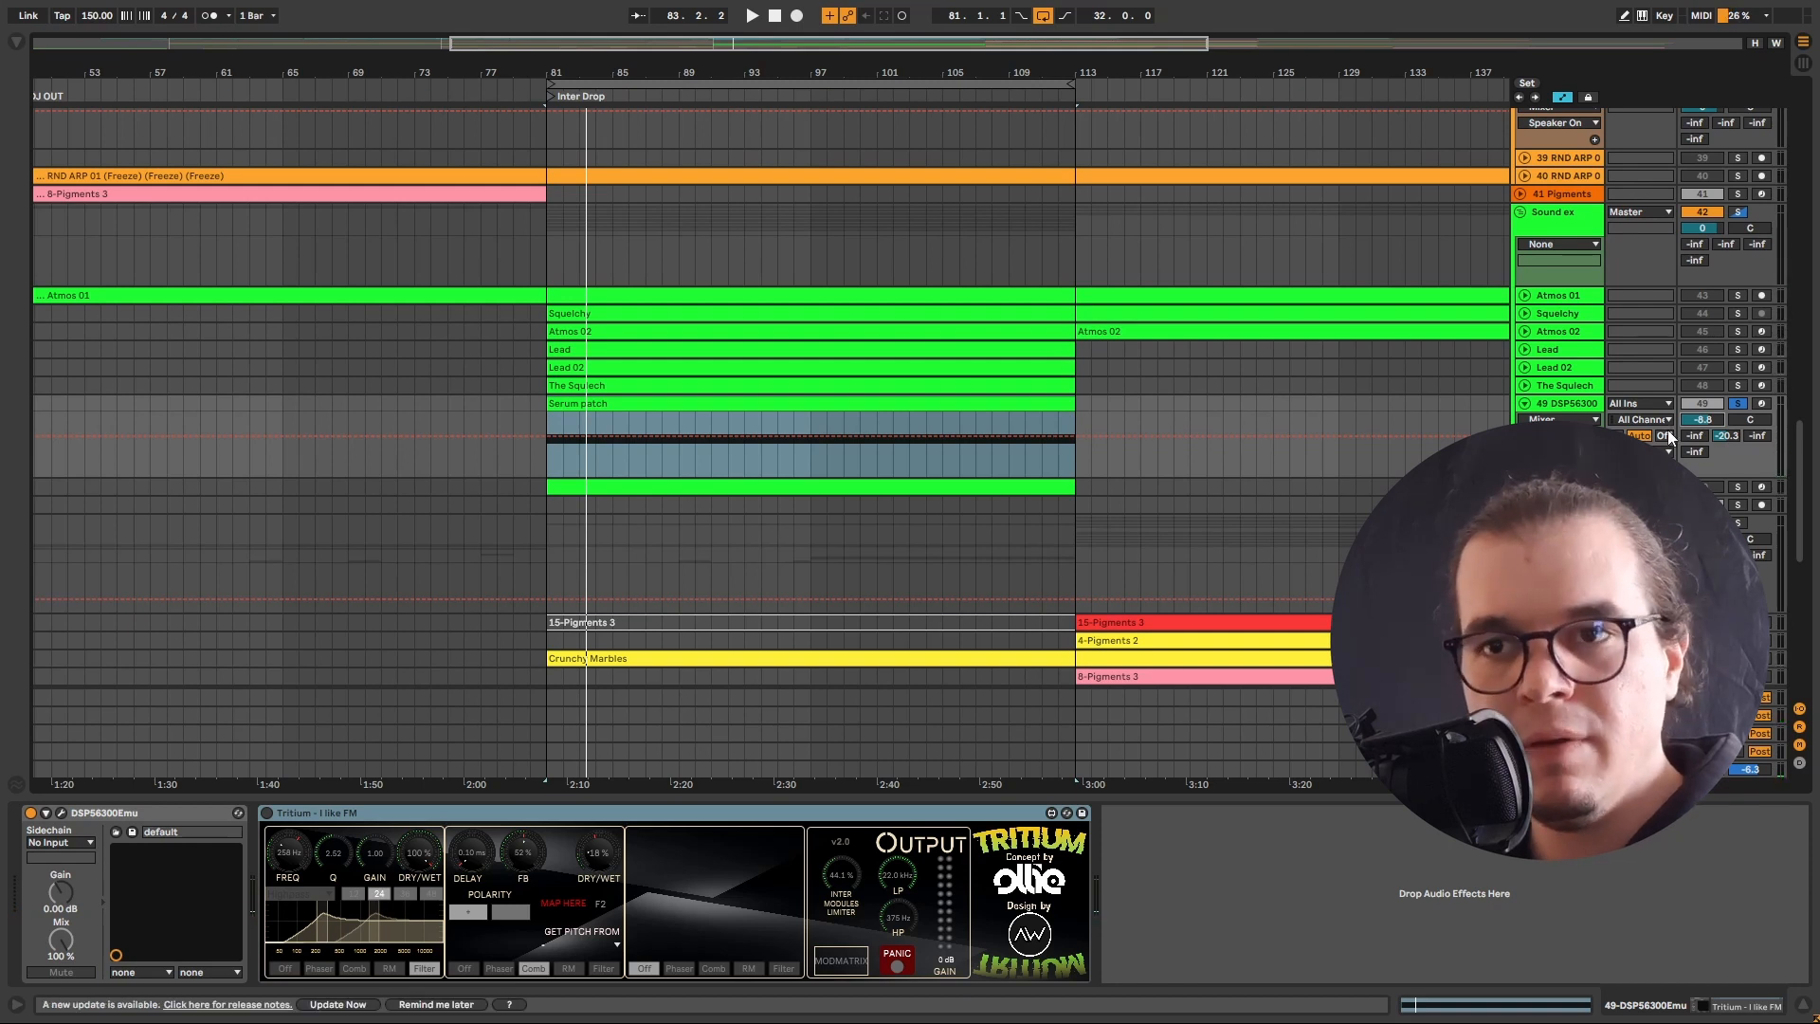
click(267, 813)
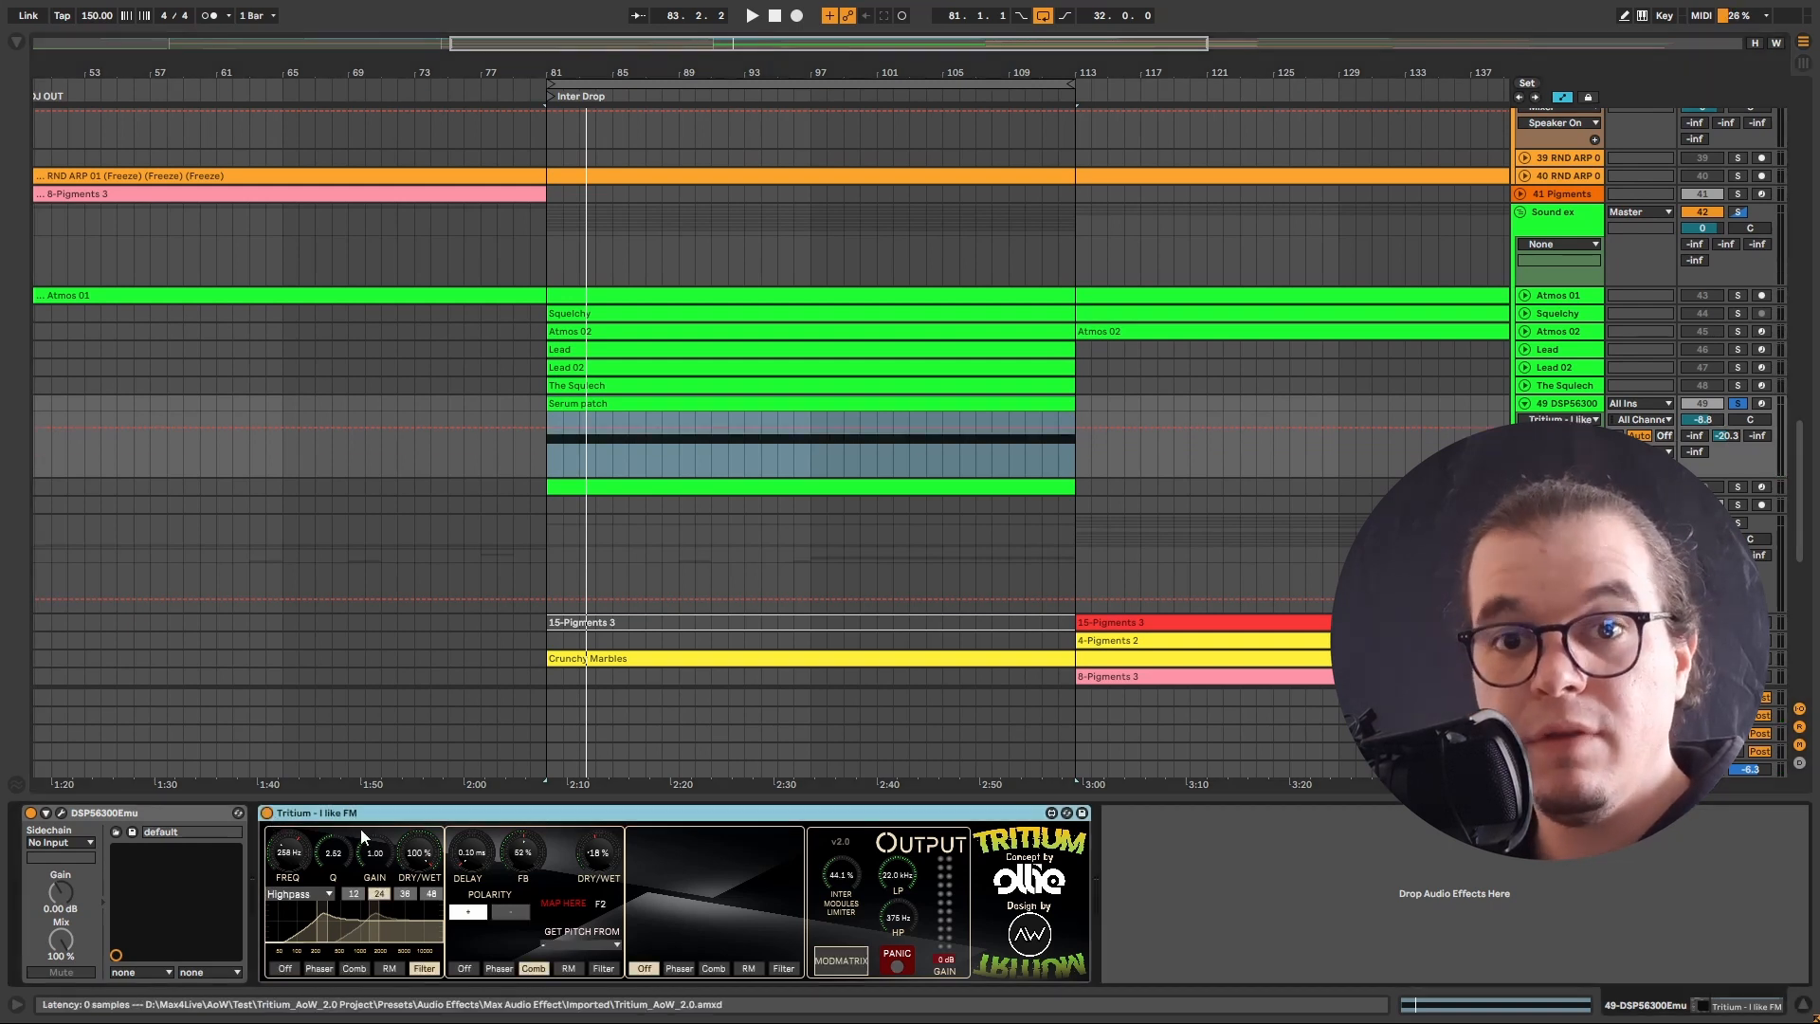
key(space)
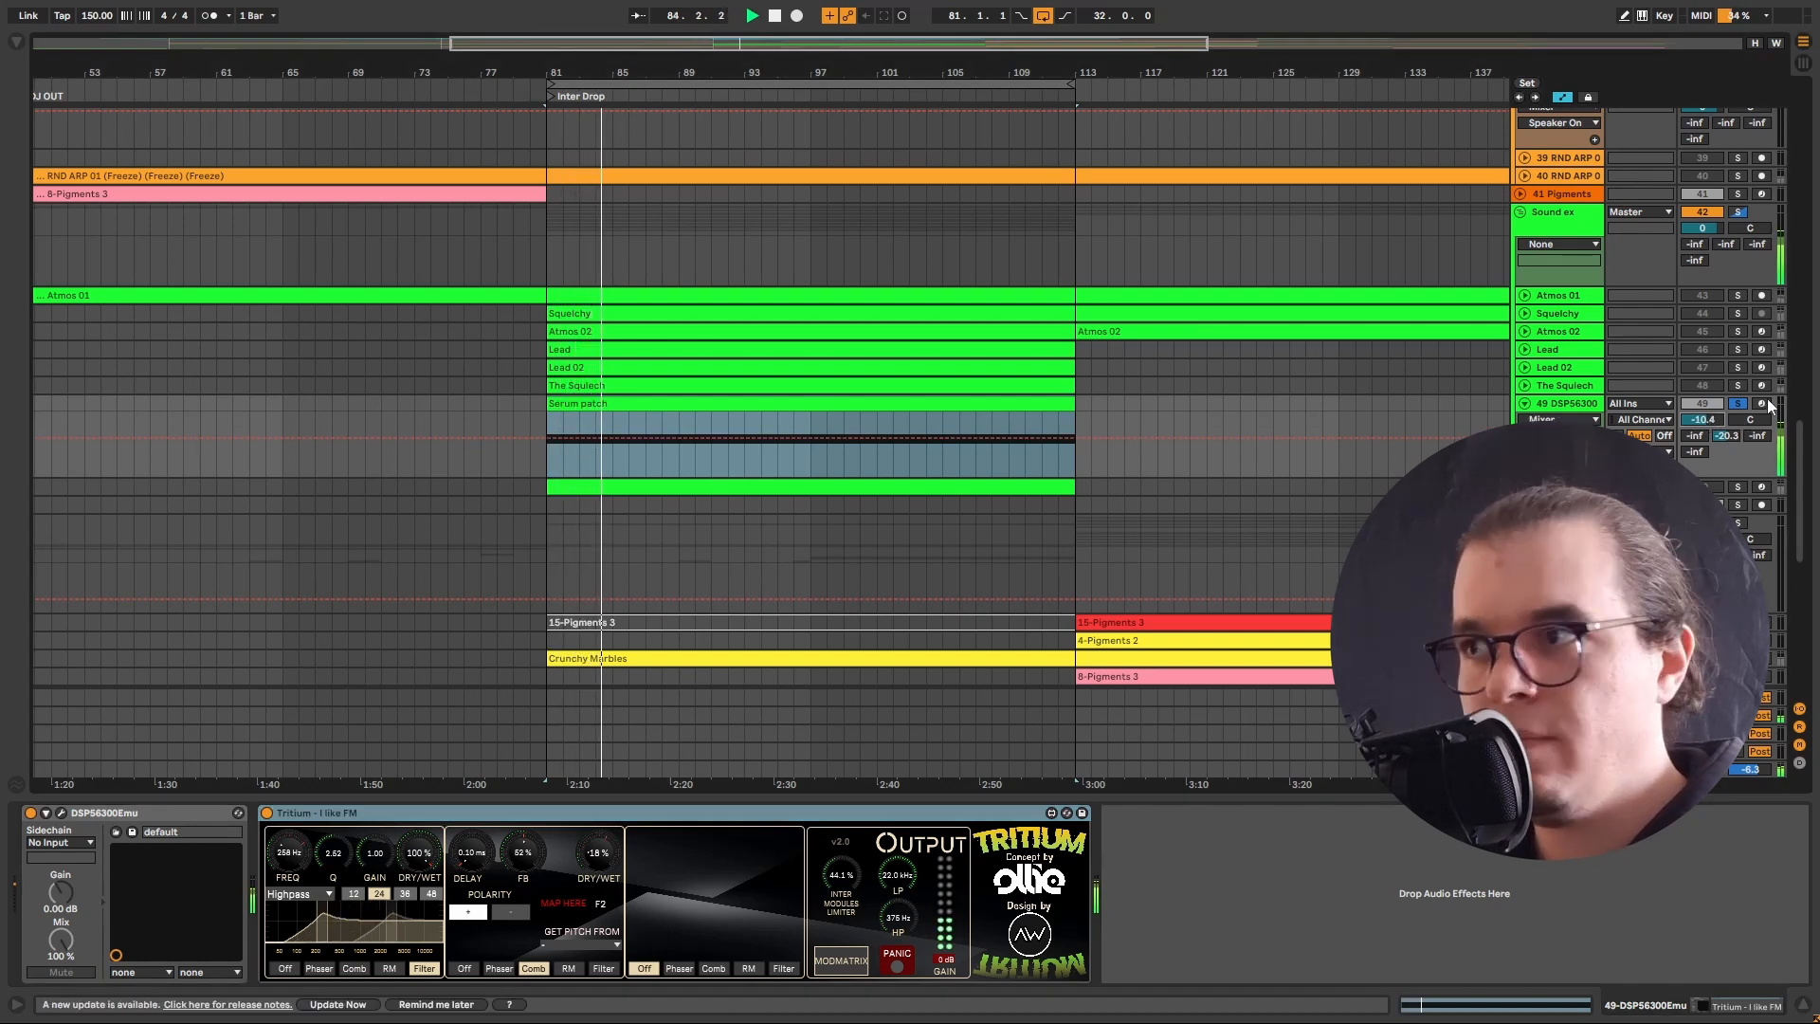
click(1740, 403)
drag(1714, 420, 1714, 424)
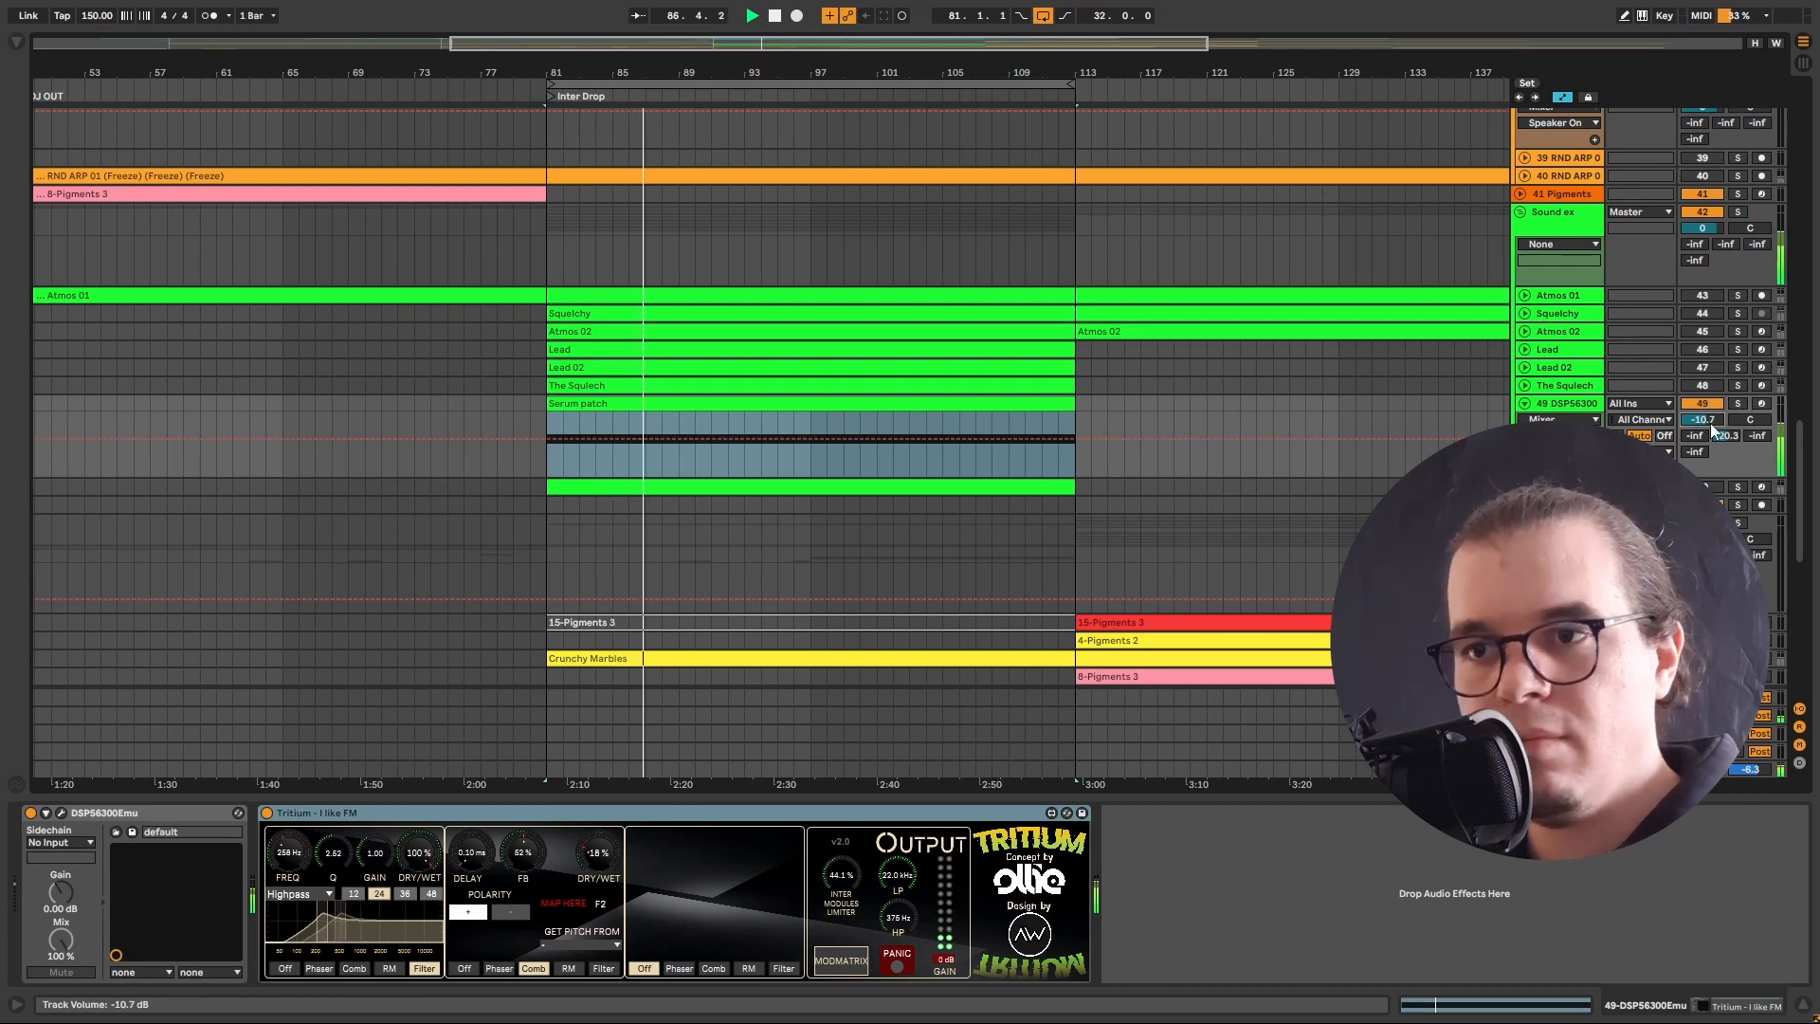